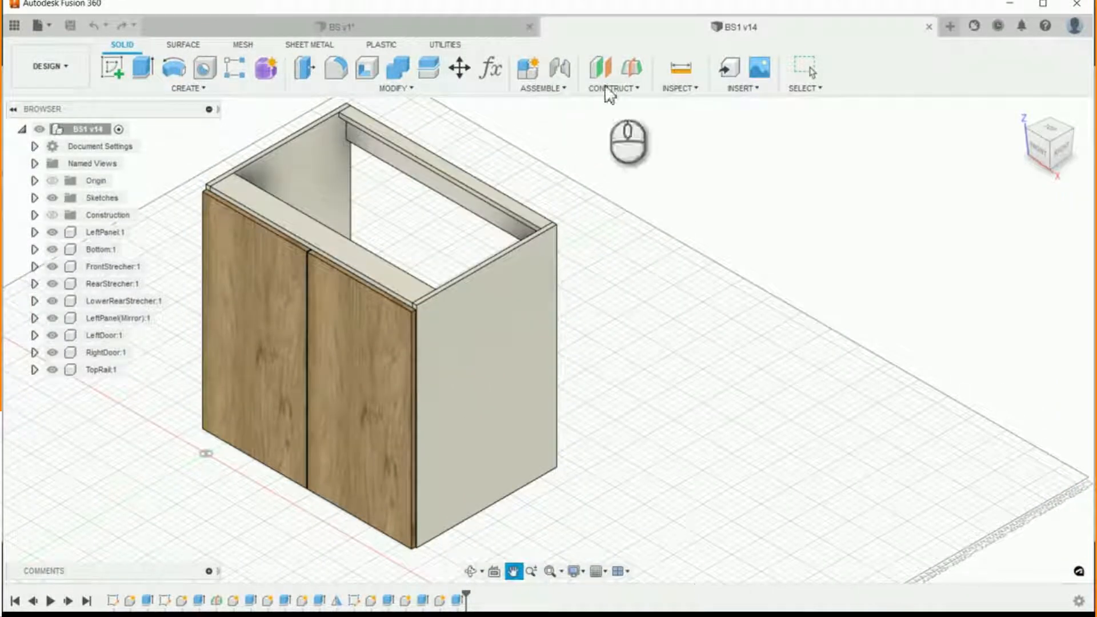
- Set the BASE_CABINET_HEIGHT_Ref parameter of the cabinet to 34.5 in
left_click(489, 68)
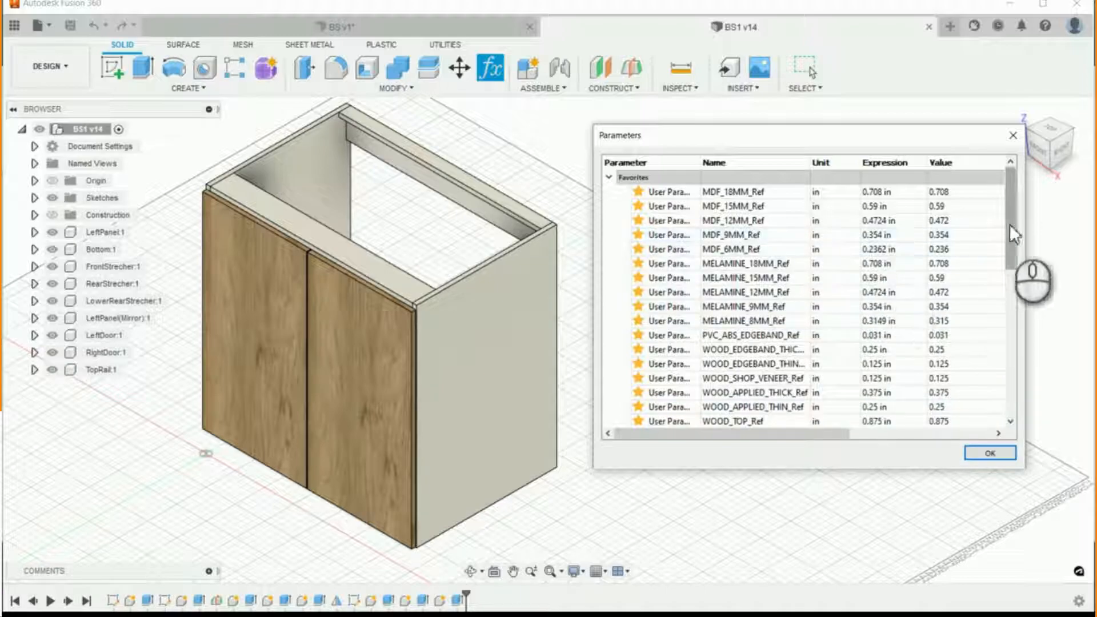
left_click_drag(1009, 224, 1013, 281)
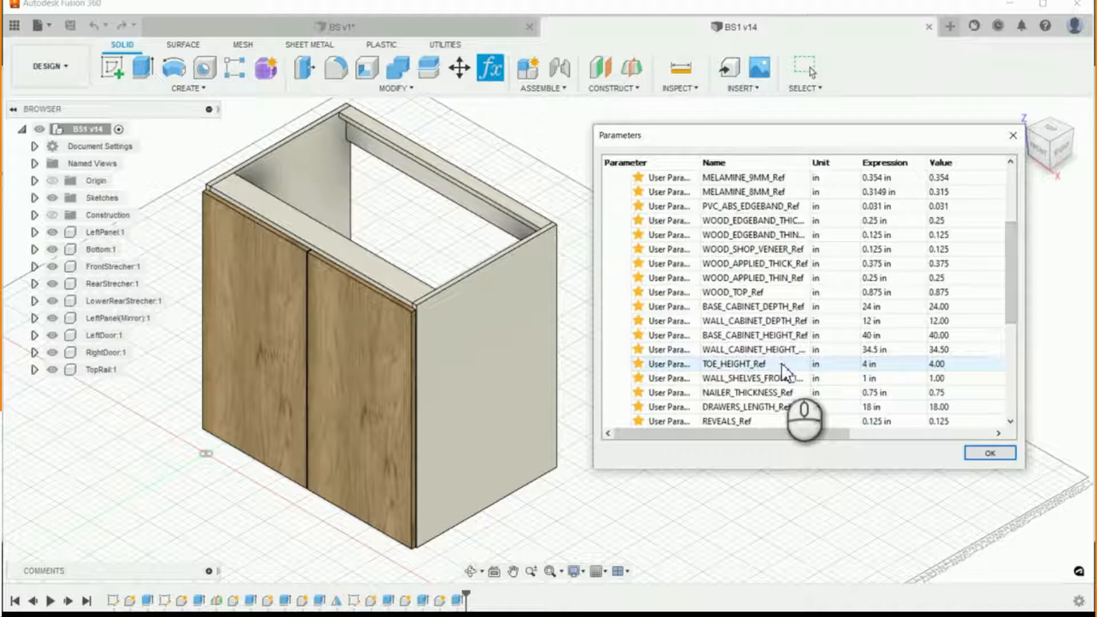
double_click(880, 335)
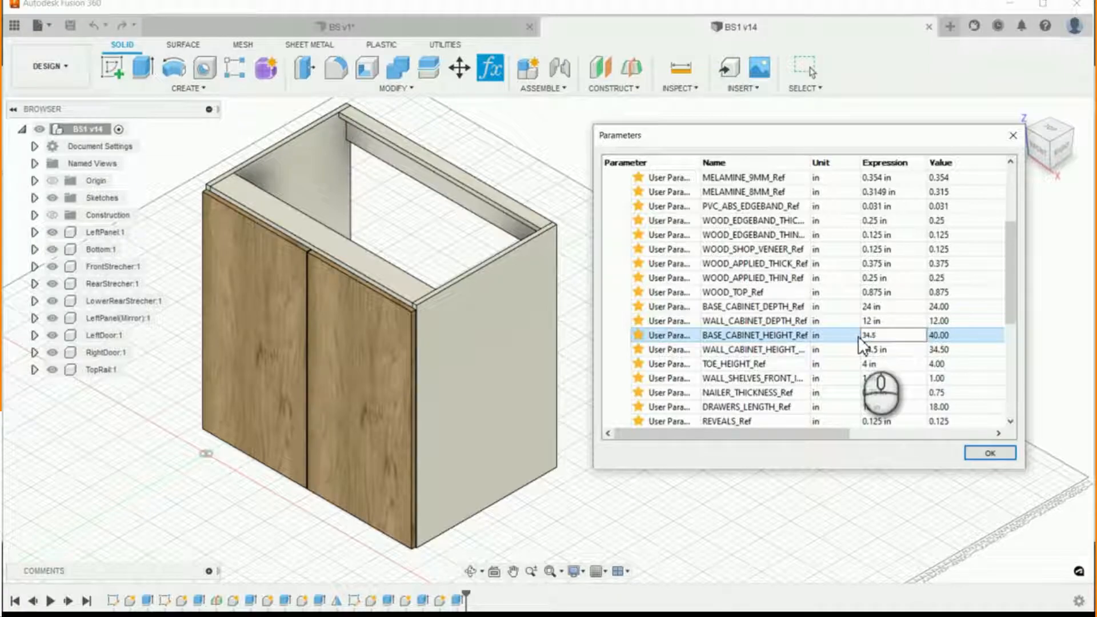
key("Return")
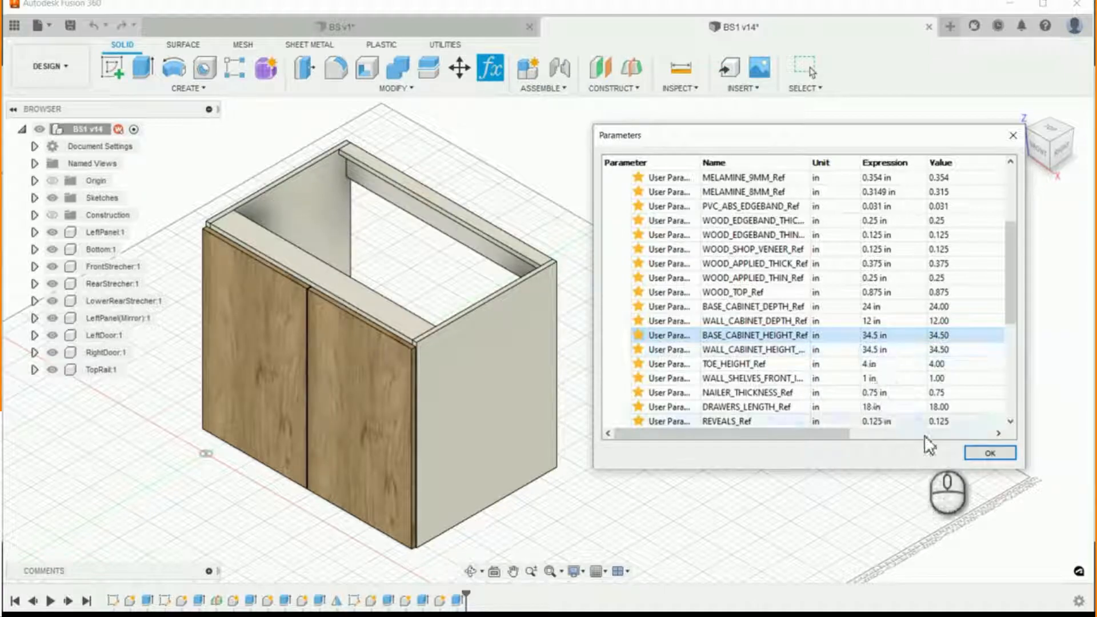
- Review the favorite user parameters for materials, edge bands, cabinet sizes and gaps
left_click_drag(1013, 317, 1043, 246)
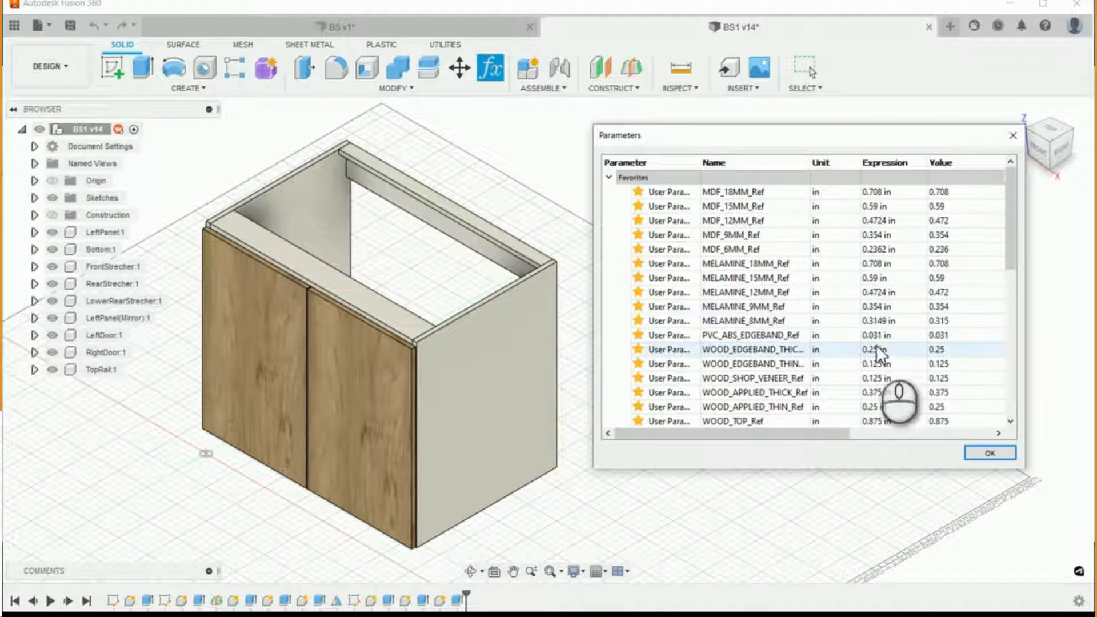
scroll(875, 345, "down", 1)
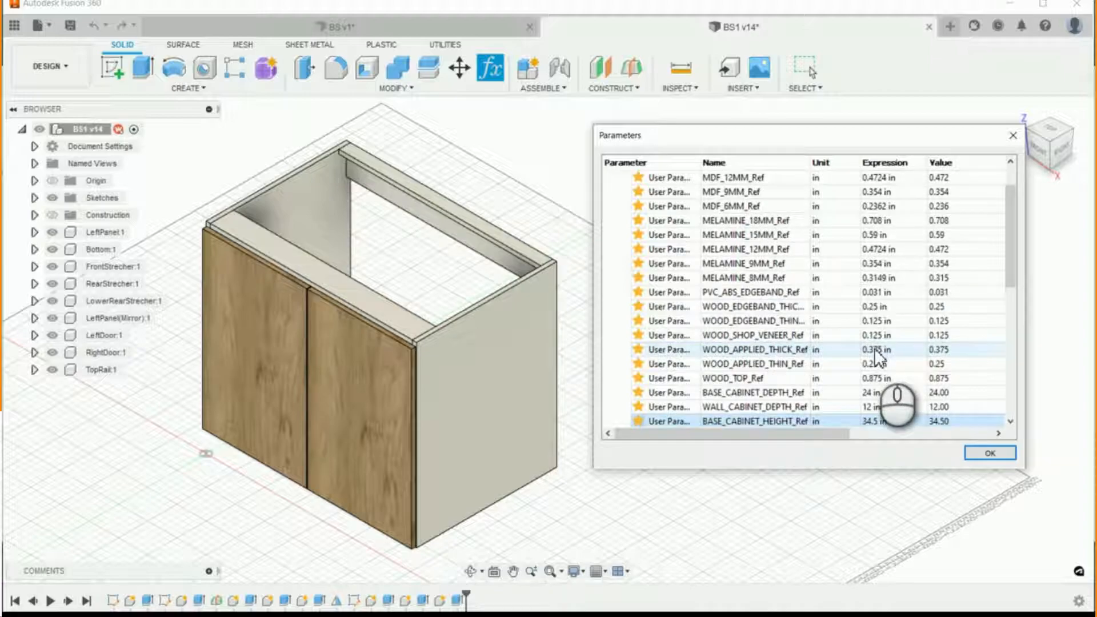
scroll(907, 389, "down", 1)
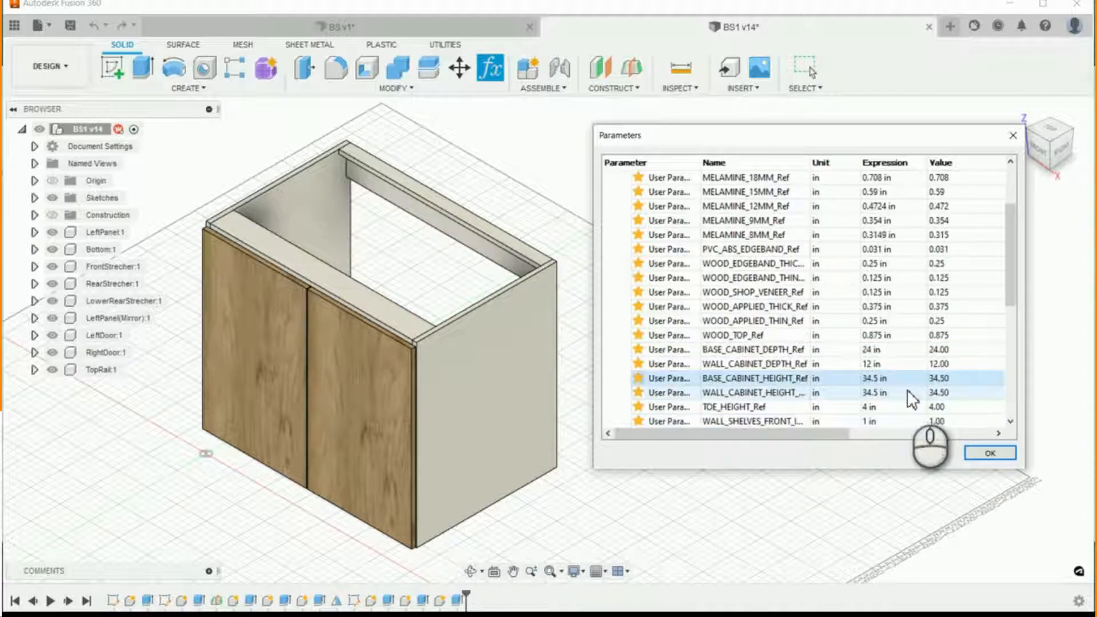
scroll(907, 391, "down", 3)
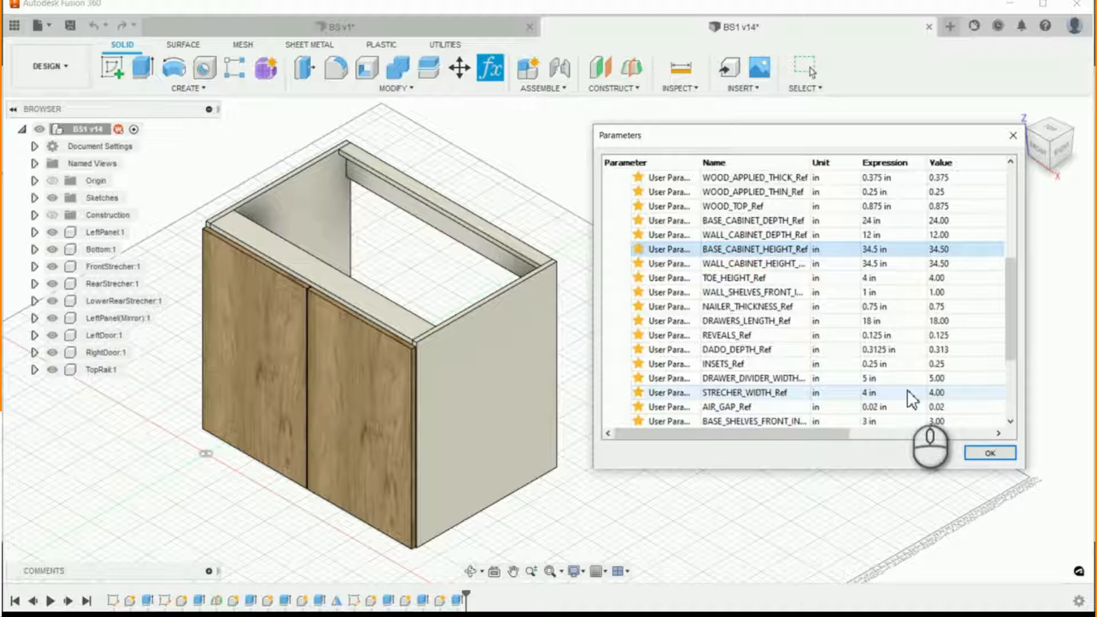
scroll(908, 393, "down", 2)
scroll(914, 325, "up", 2)
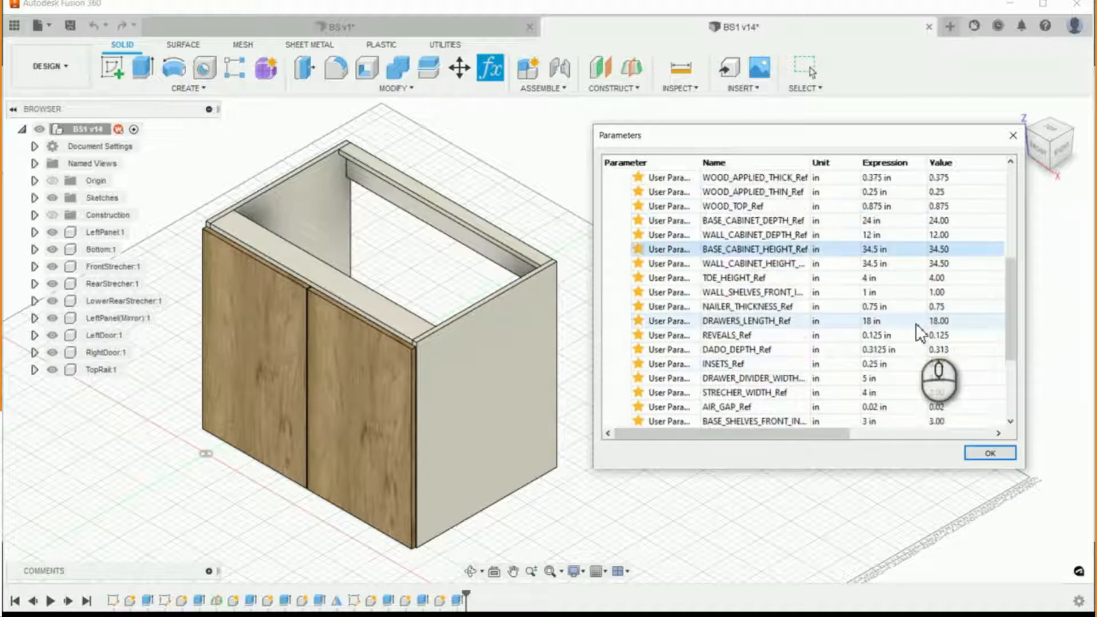
scroll(918, 314, "up", 3)
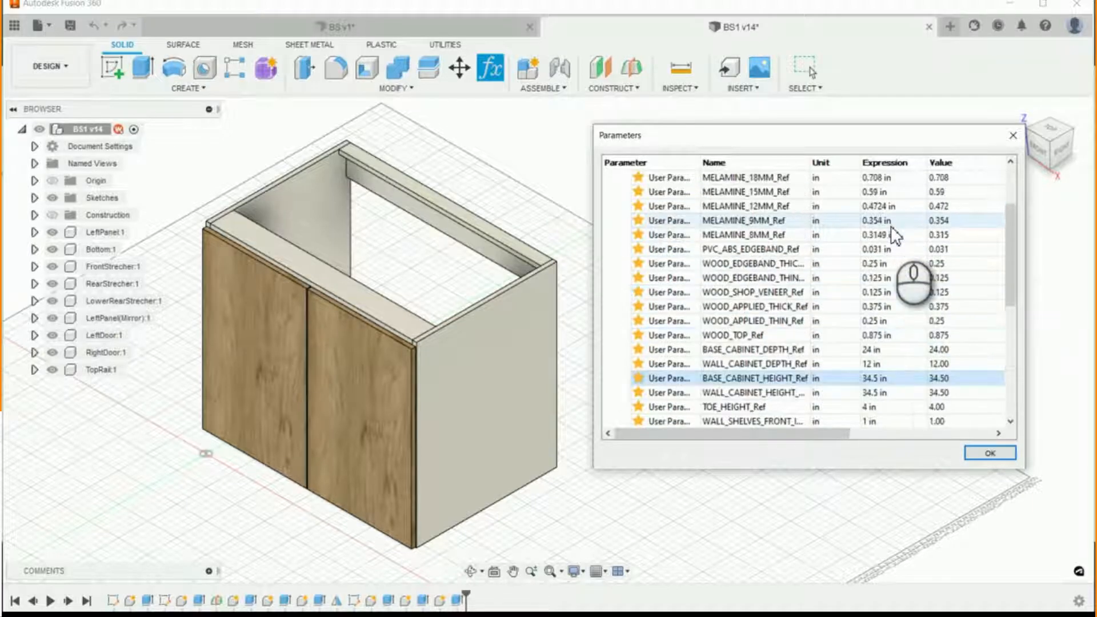
scroll(892, 229, "up", 1)
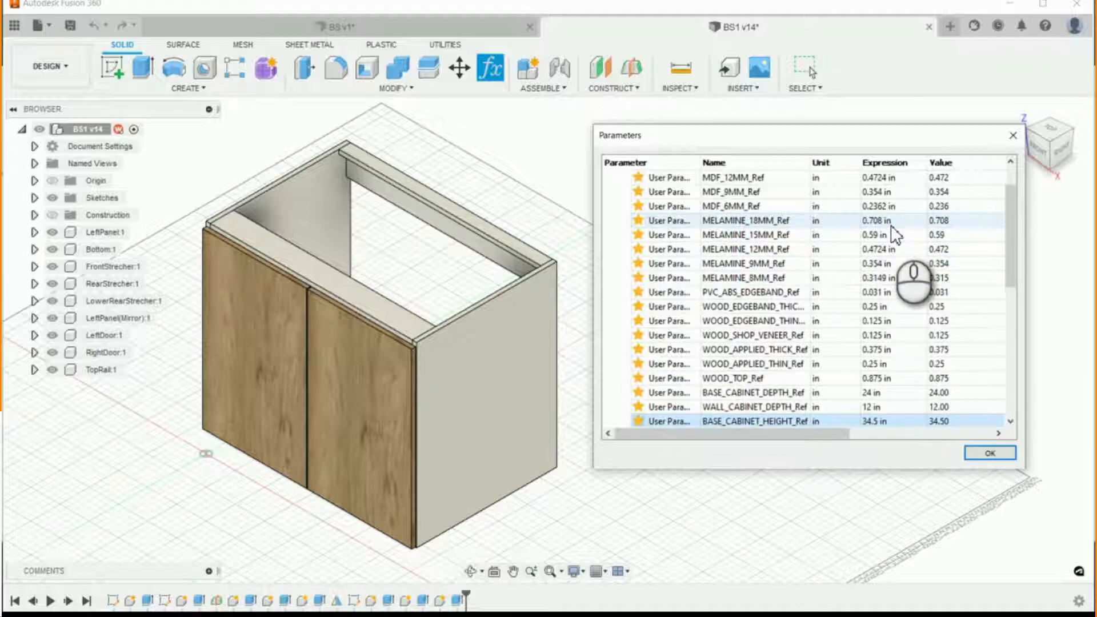
scroll(893, 224, "up", 1)
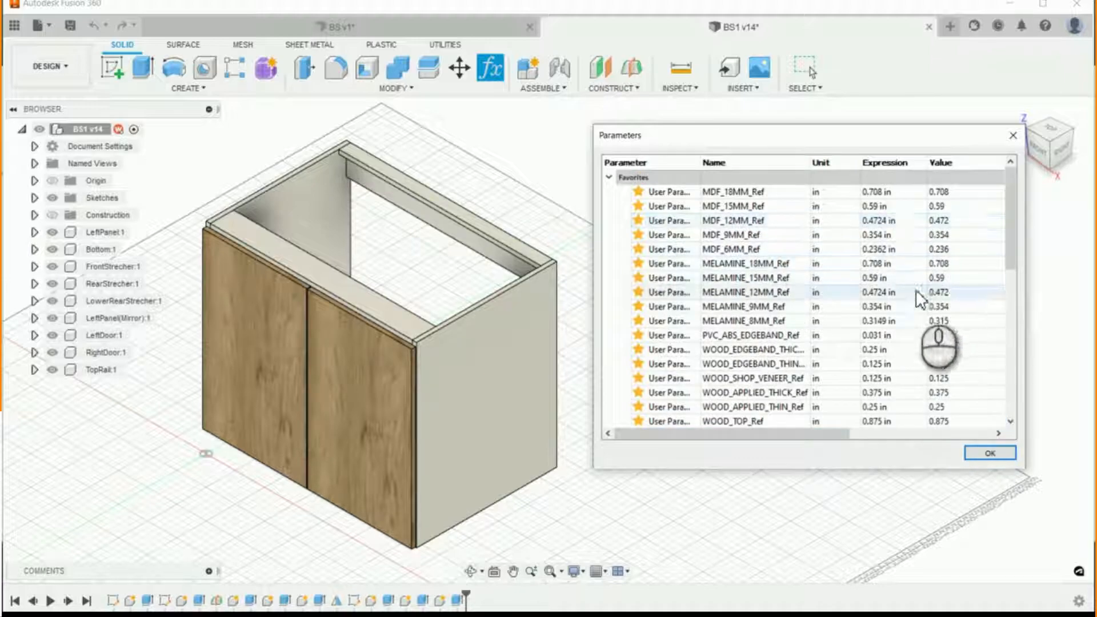
- Set the BS1_Width user parameter to 40 in
scroll(909, 291, "down", 2)
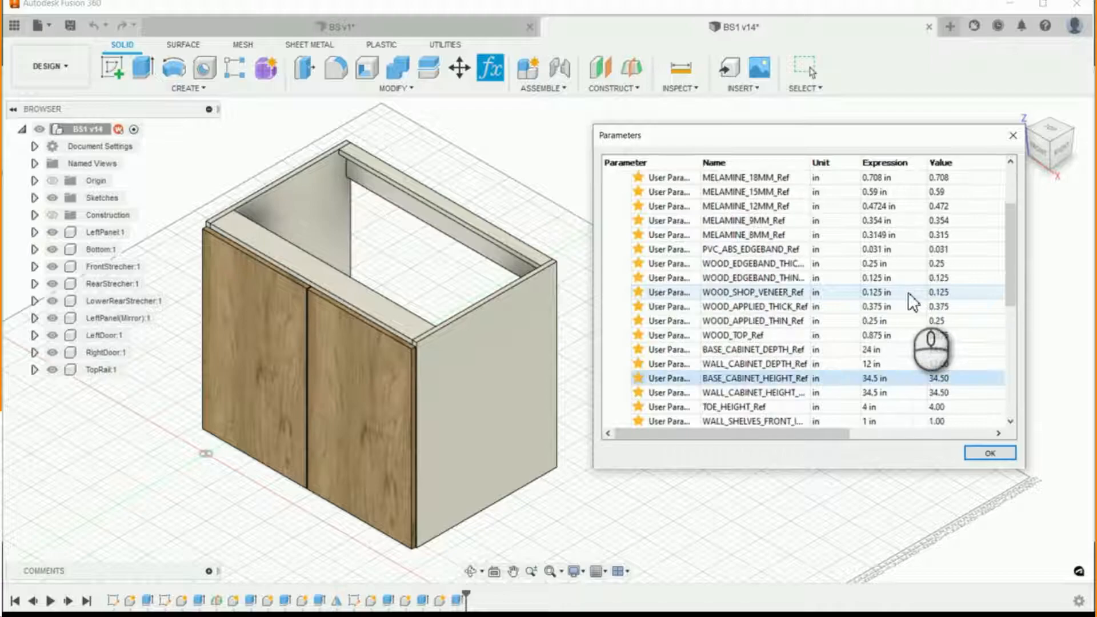
scroll(912, 303, "down", 1)
scroll(910, 303, "down", 3)
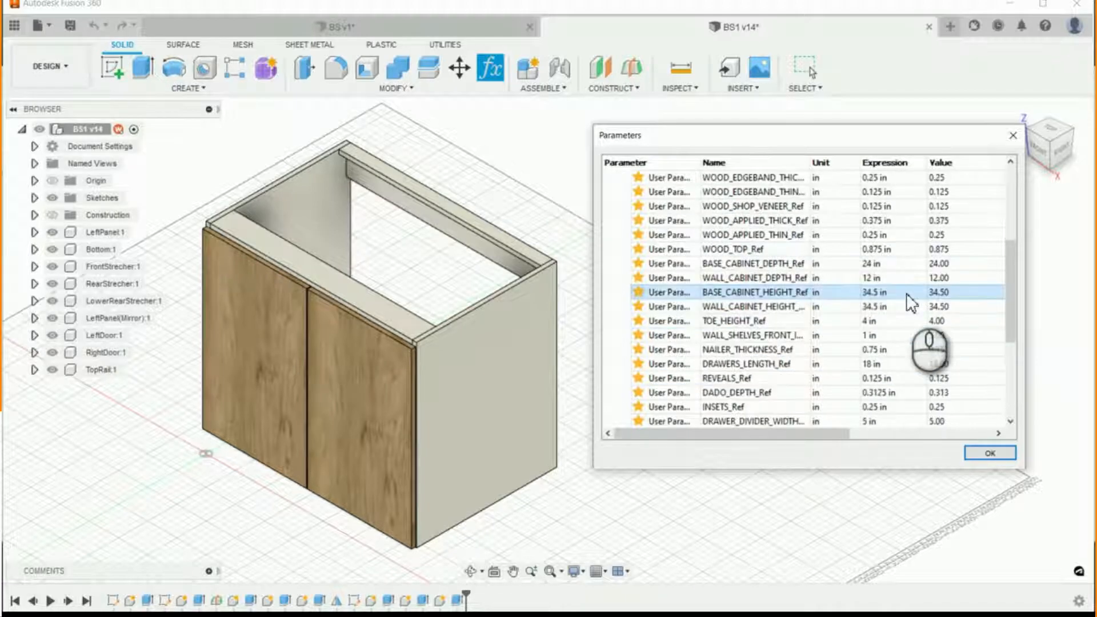
scroll(911, 304, "down", 2)
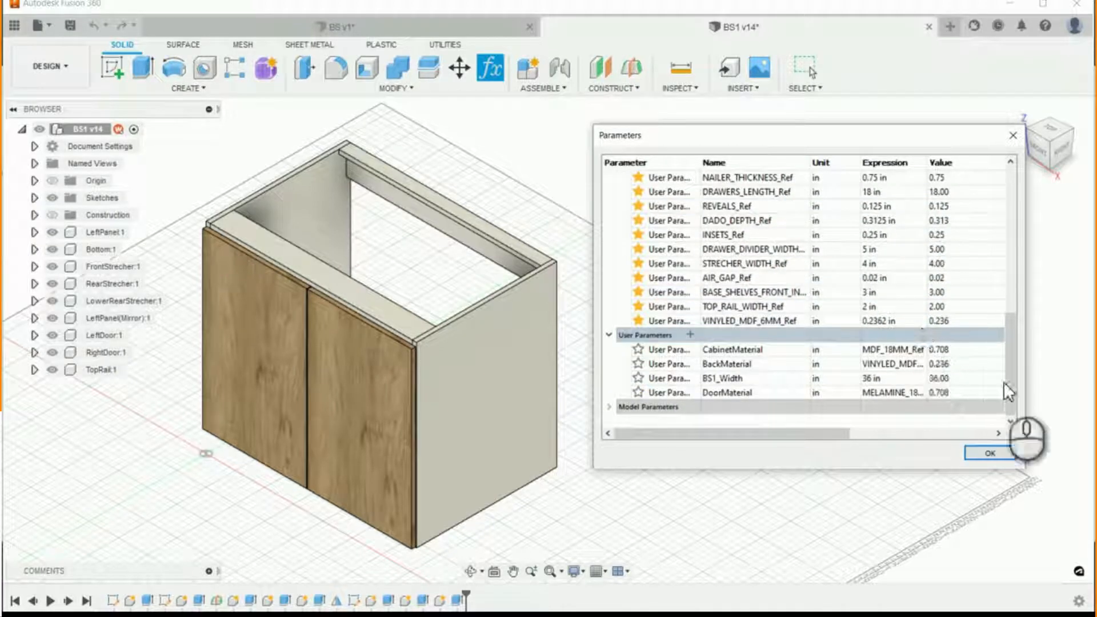
left_click(903, 380)
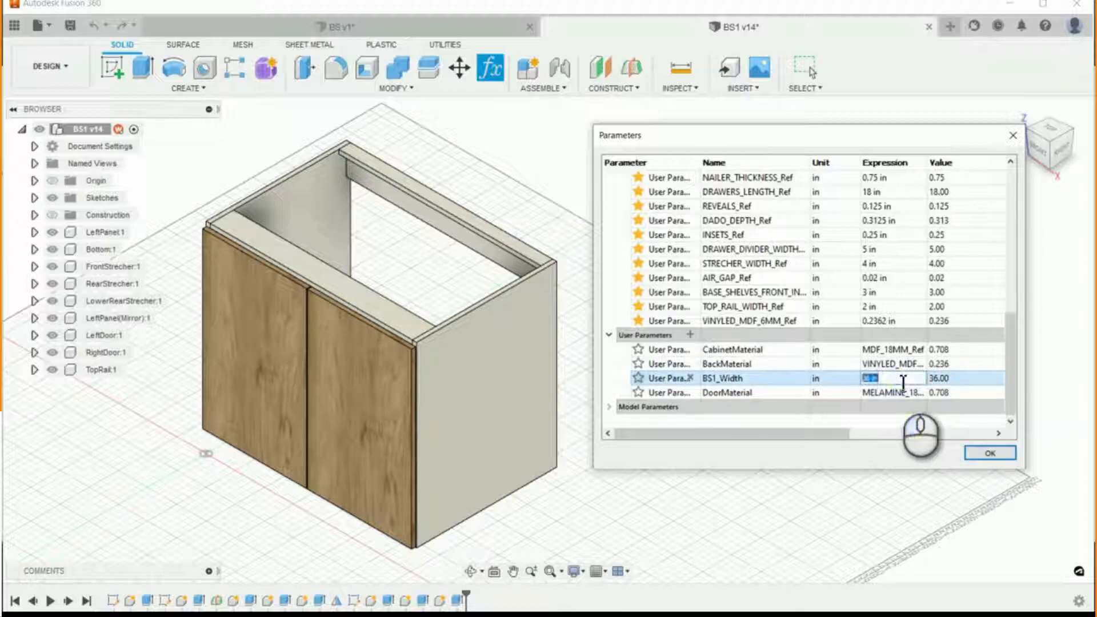
left_click_drag(899, 378, 837, 383)
type("40")
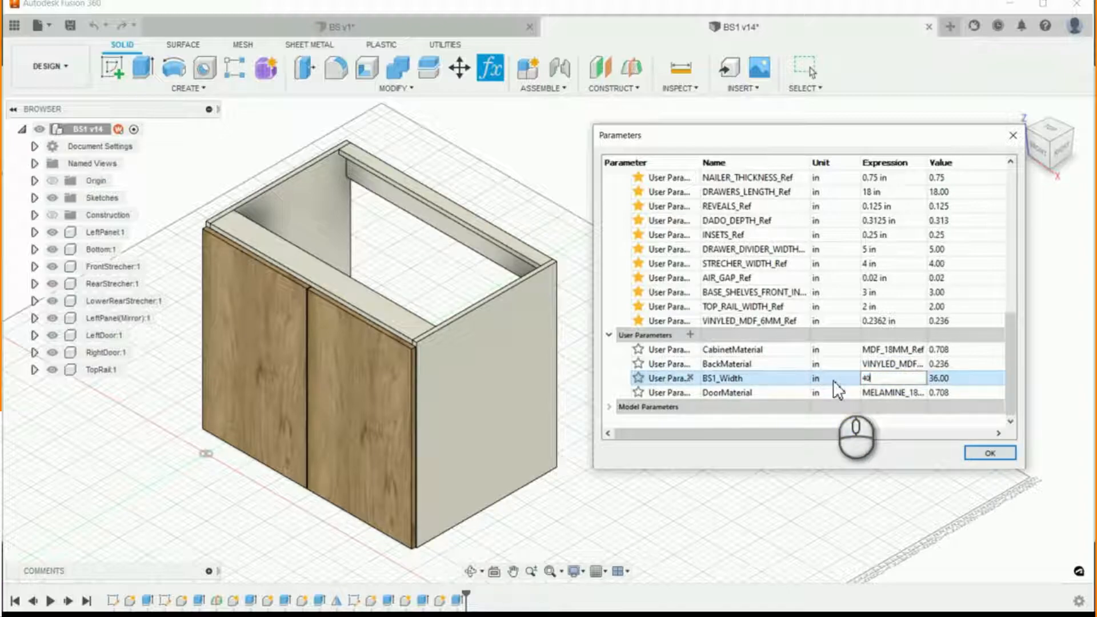
key("Return")
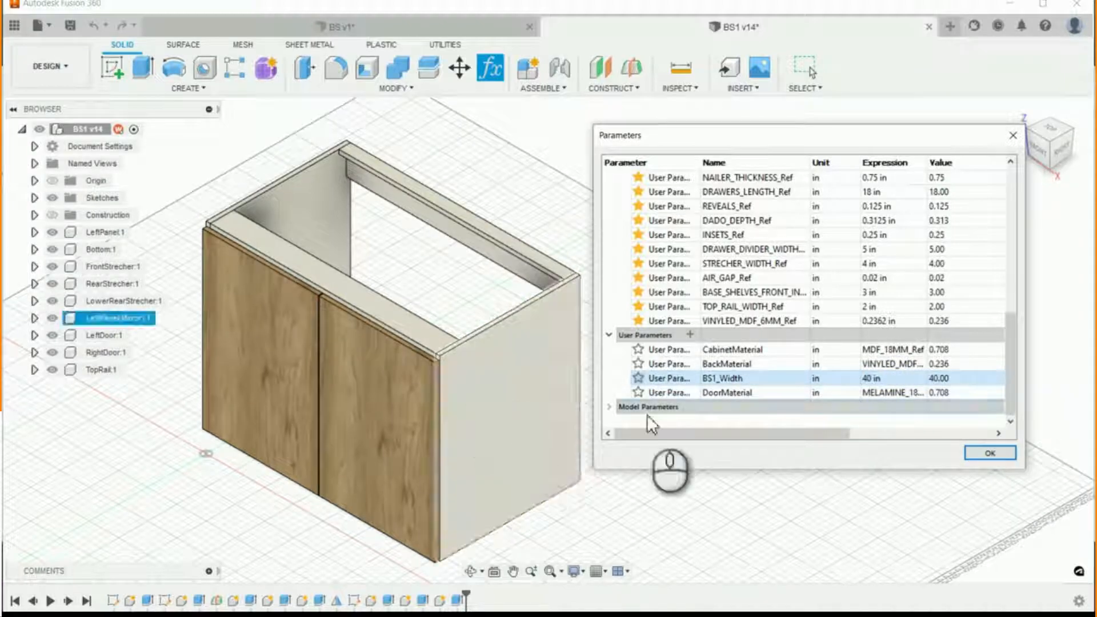
- Set the BASE_CABINET_DEPTH_Ref parameter to 22.875 in and inspect the updated cabinet from another angle
left_click_drag(1010, 354, 1012, 259)
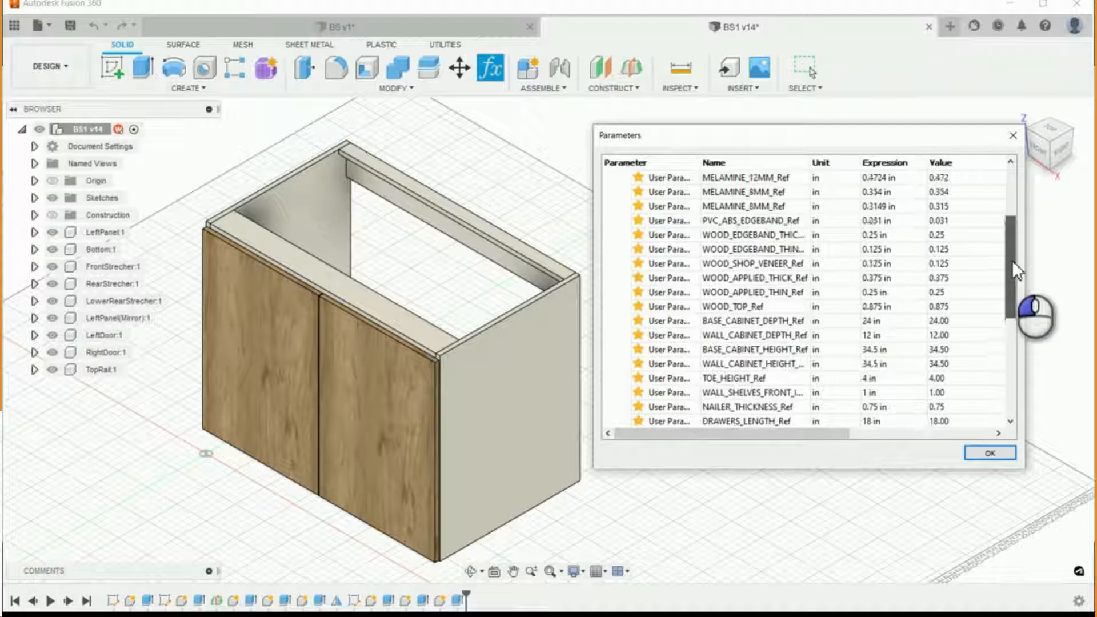
left_click(869, 321)
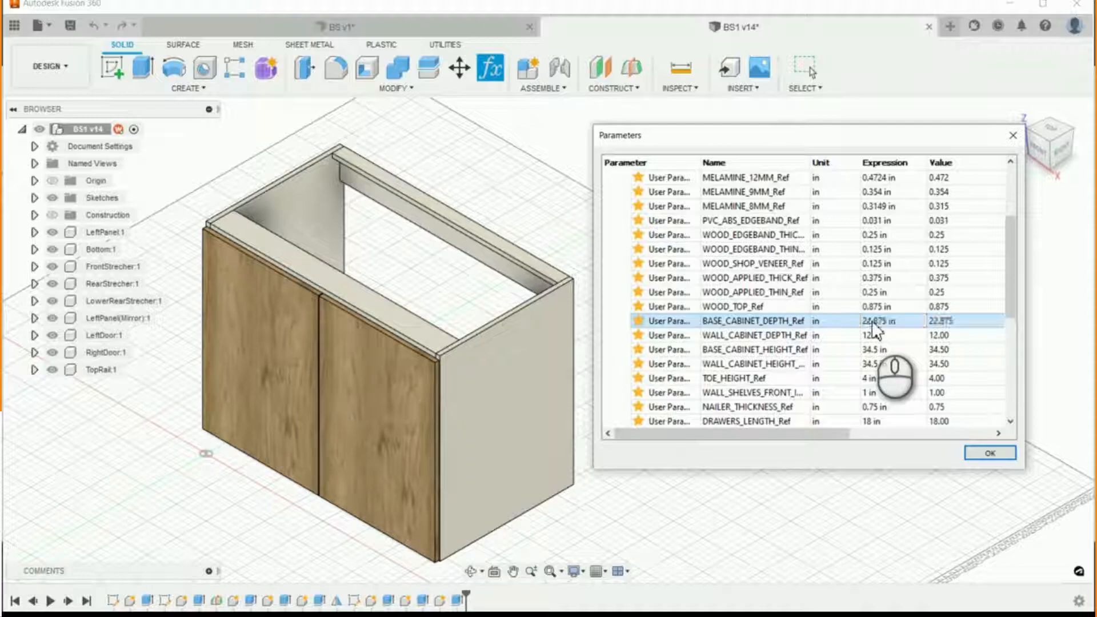
left_click(973, 453)
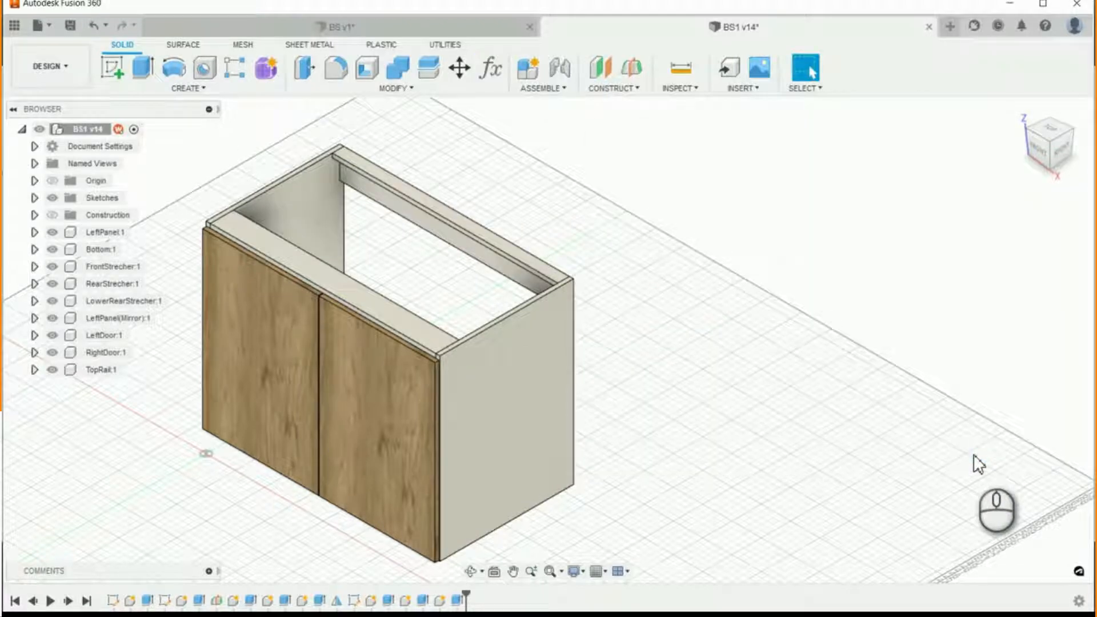
left_click(471, 571)
left_click_drag(430, 565, 680, 501)
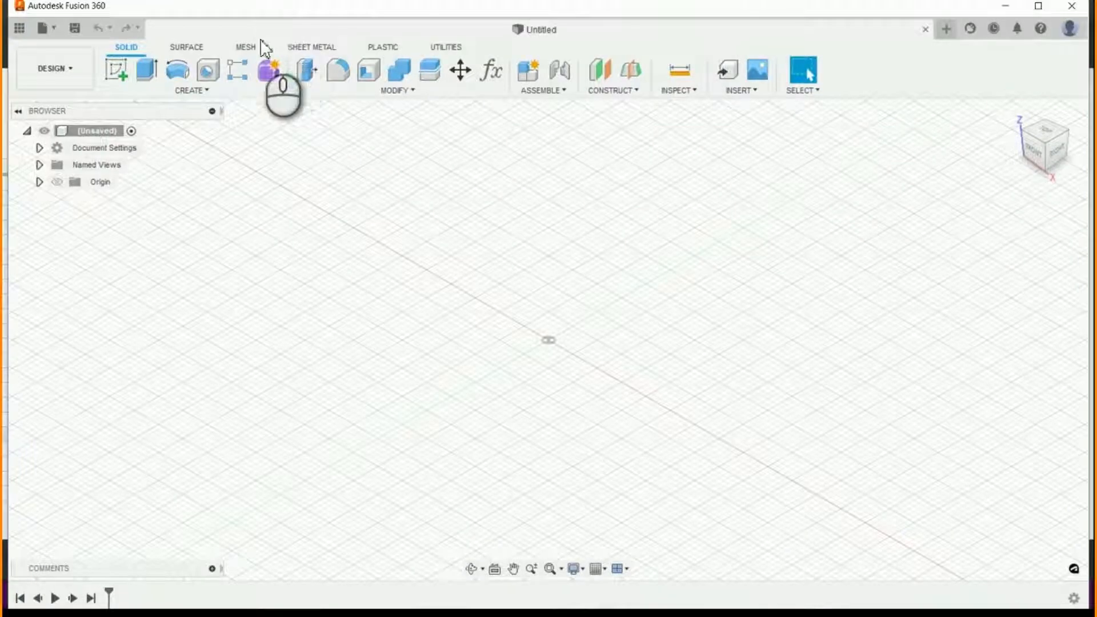
- Save the new untitled design as BS in the Wilcasa > Cabinets > Floor folder
left_click(75, 28)
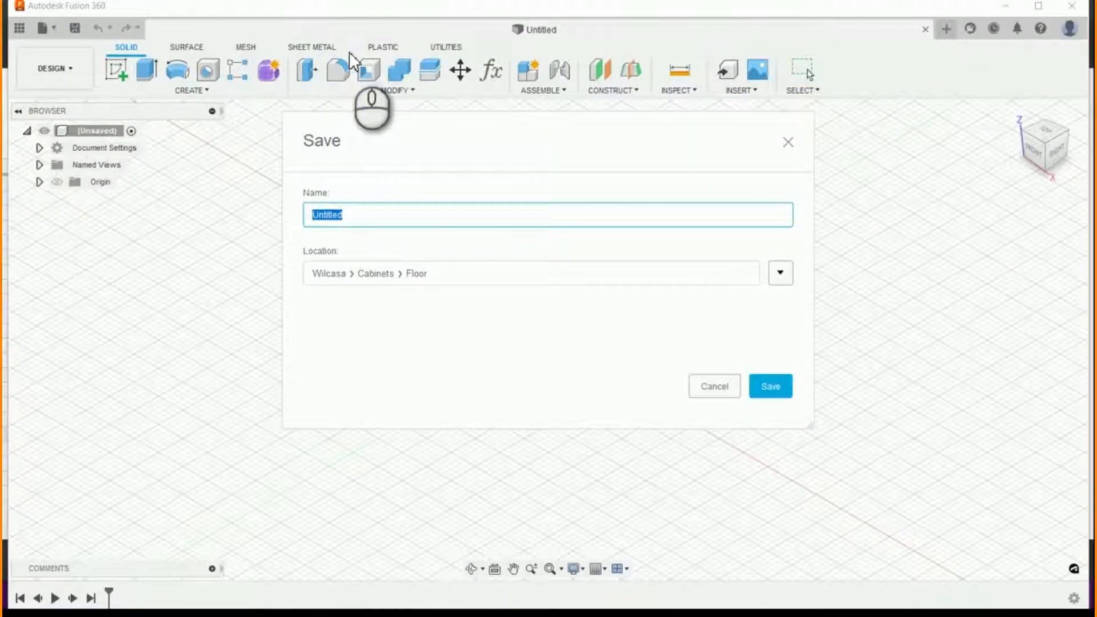
type("BS")
key("Return")
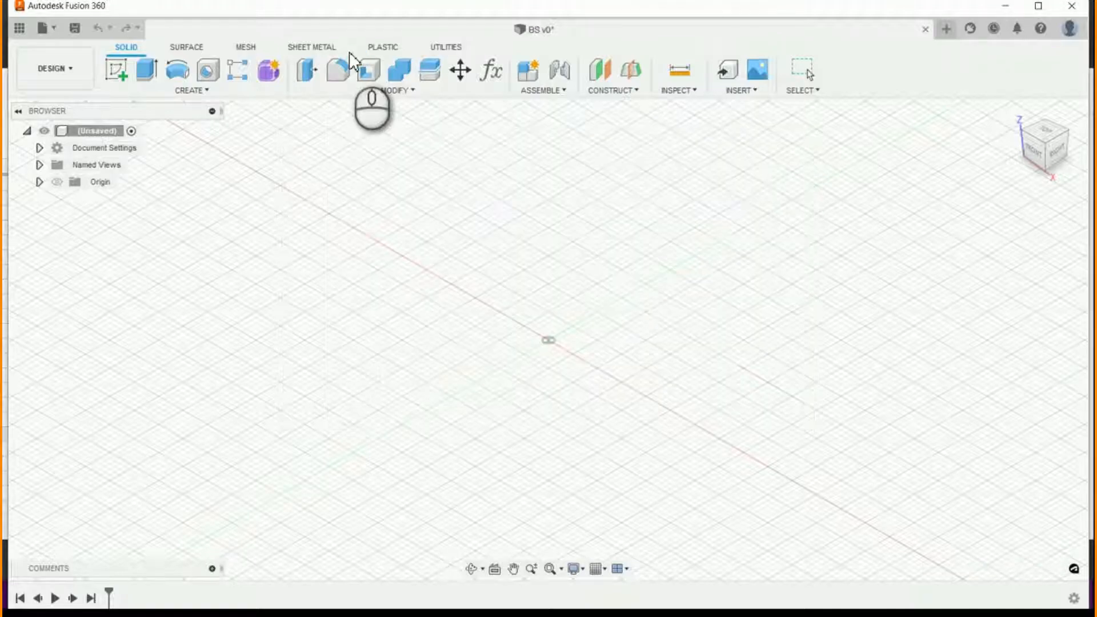
- Check the parameters table of the new BS design
left_click(495, 75)
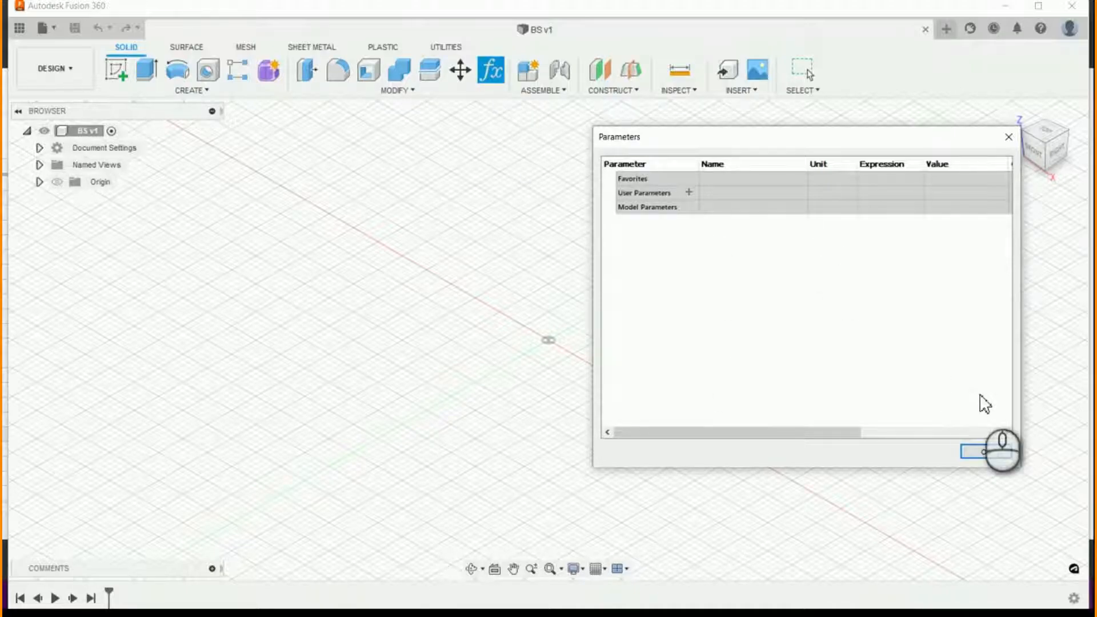
left_click(979, 451)
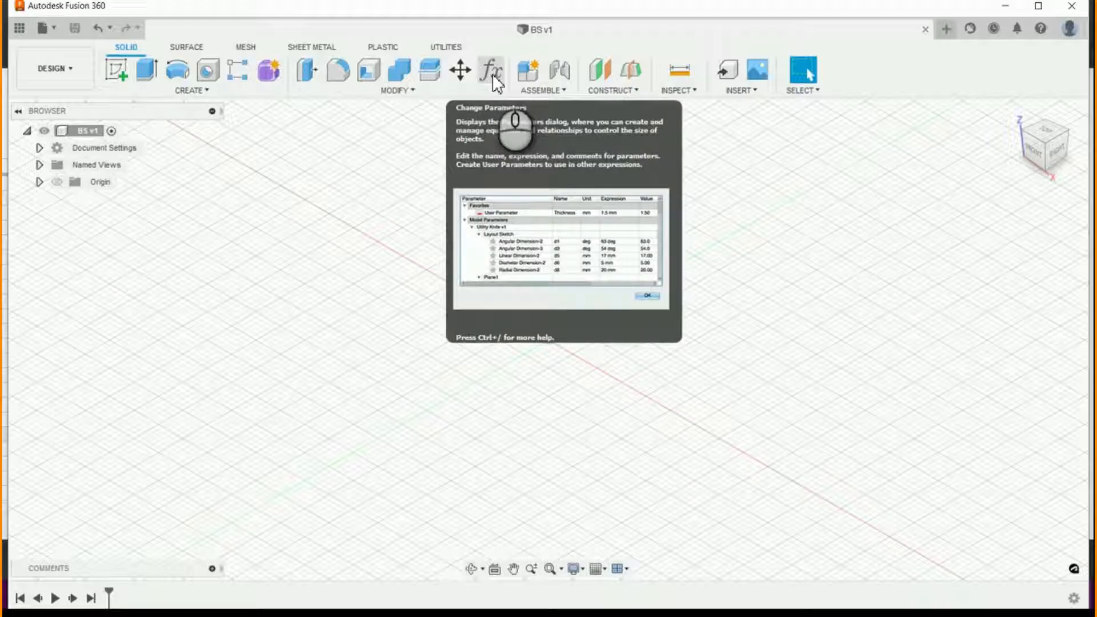
left_click(408, 91)
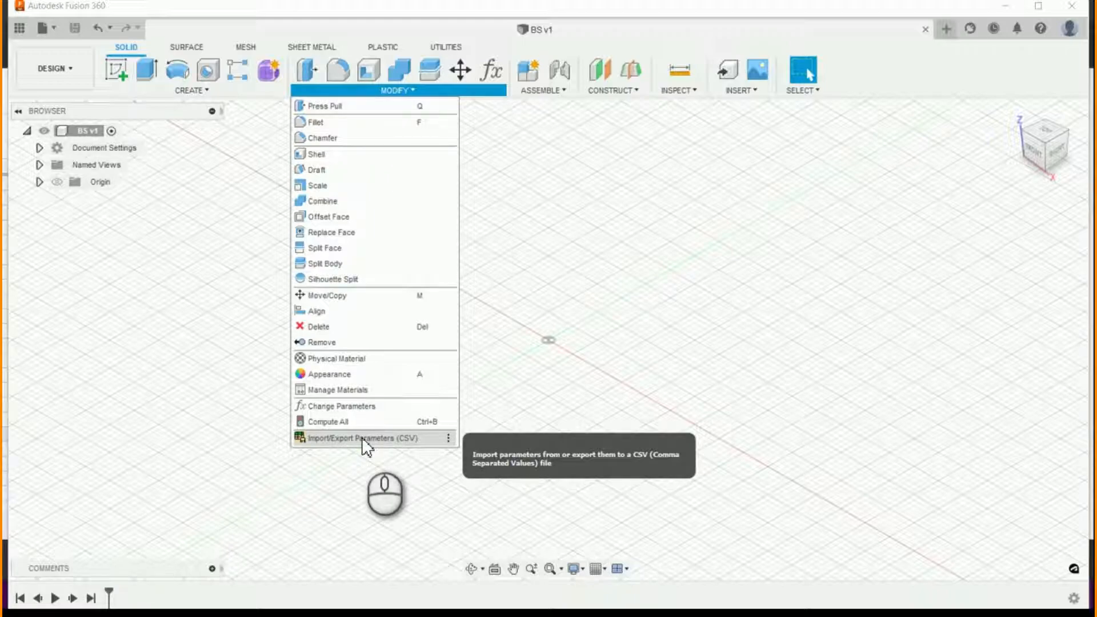
left_click(408, 438)
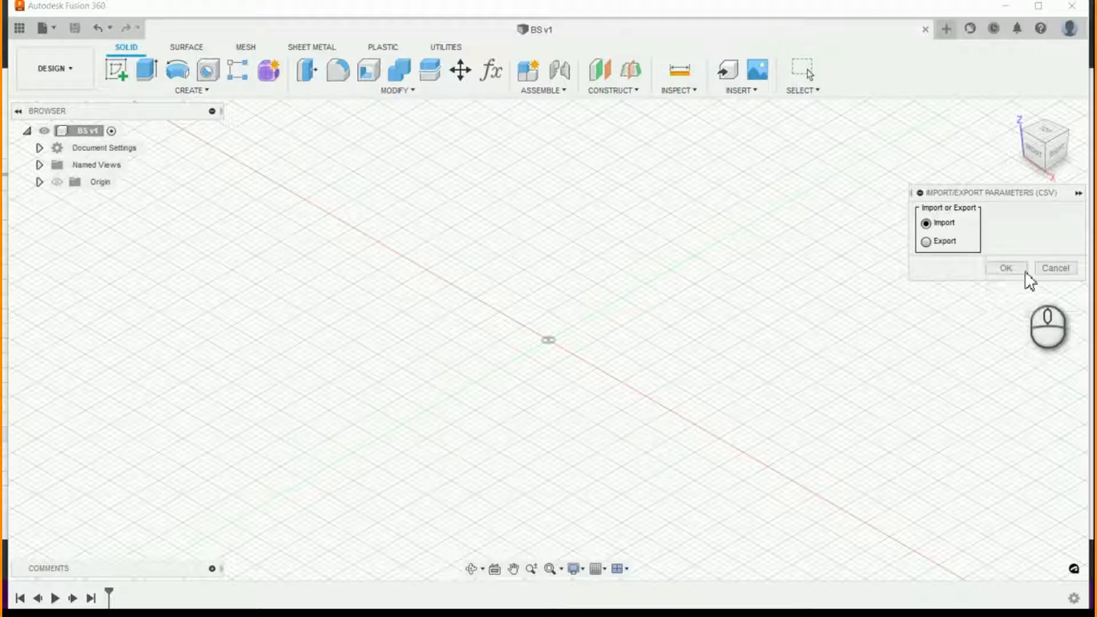
left_click(1017, 268)
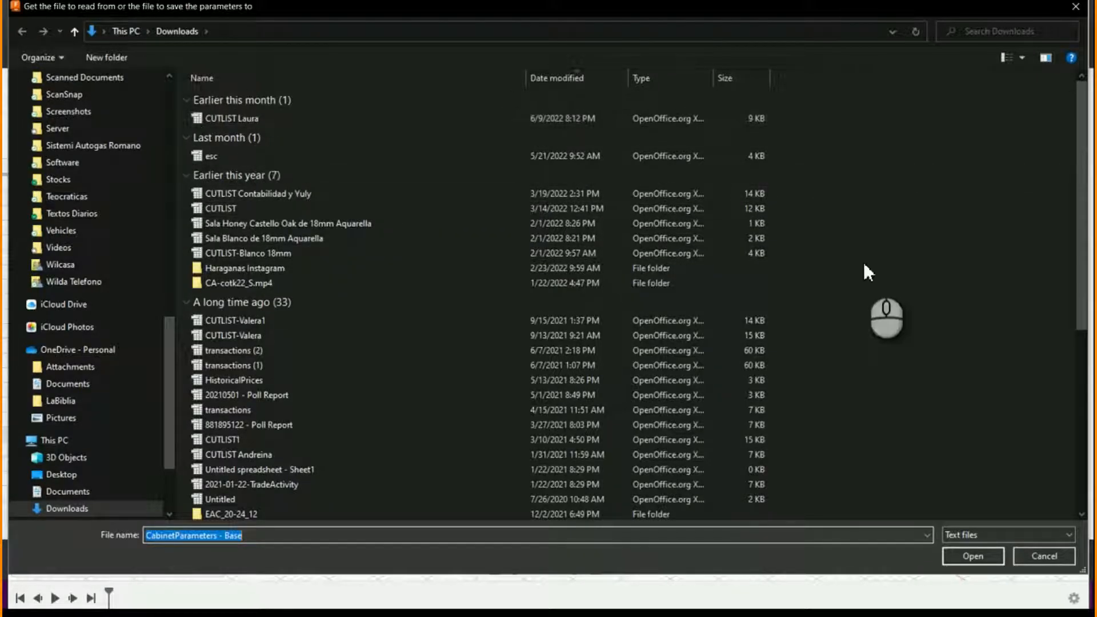
left_click(1046, 557)
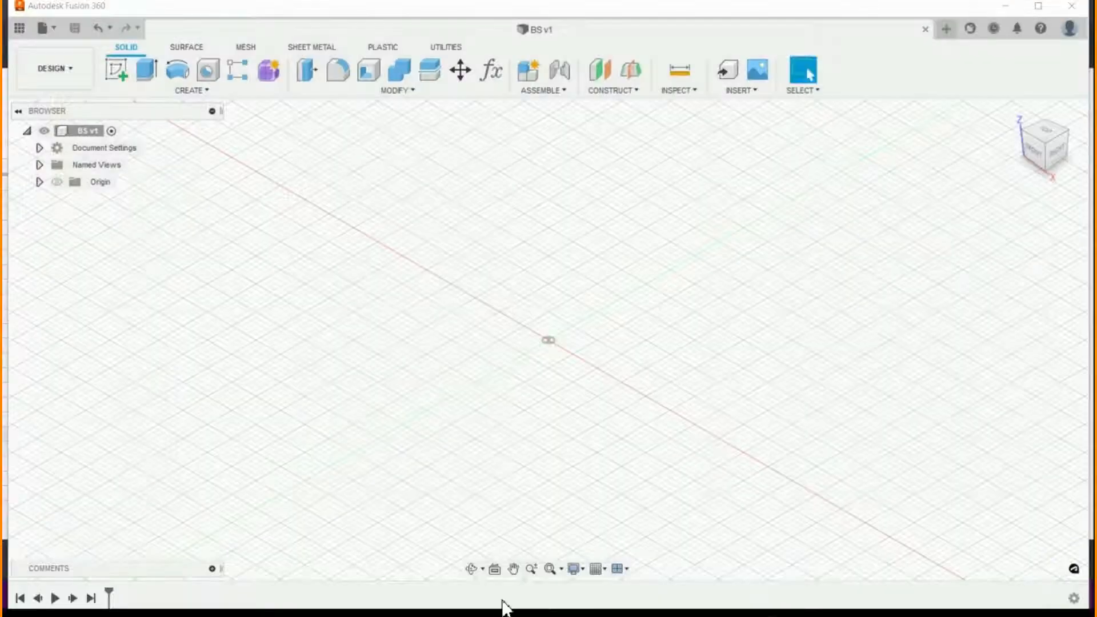
- Switch to the CabinetParameters spreadsheet in the browser and look at the file formats offered for downloading it
left_click(554, 535)
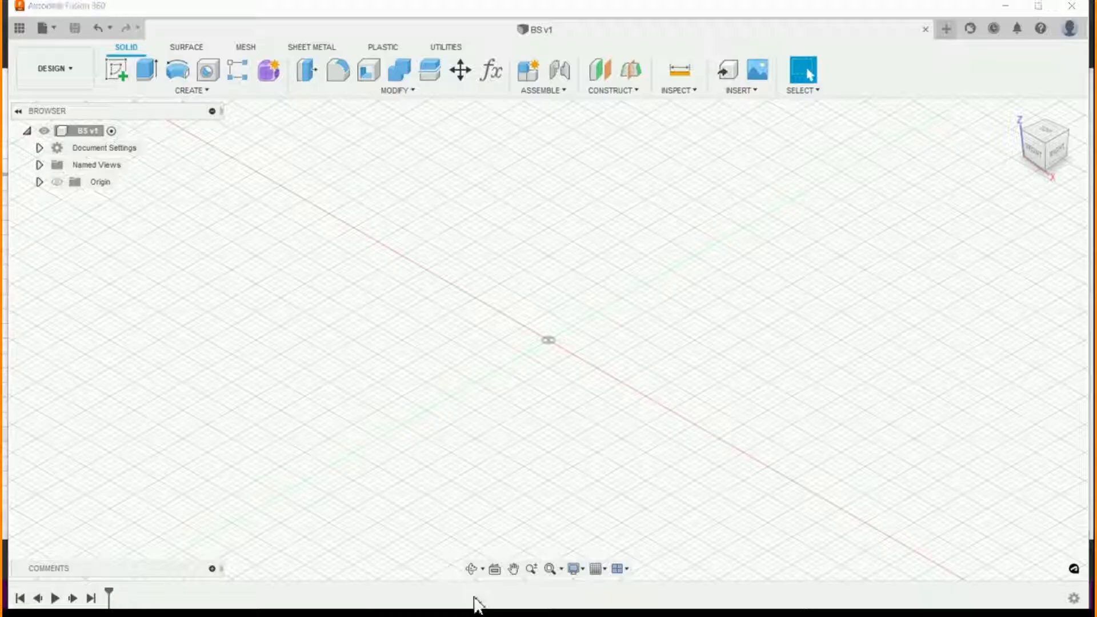
key("super")
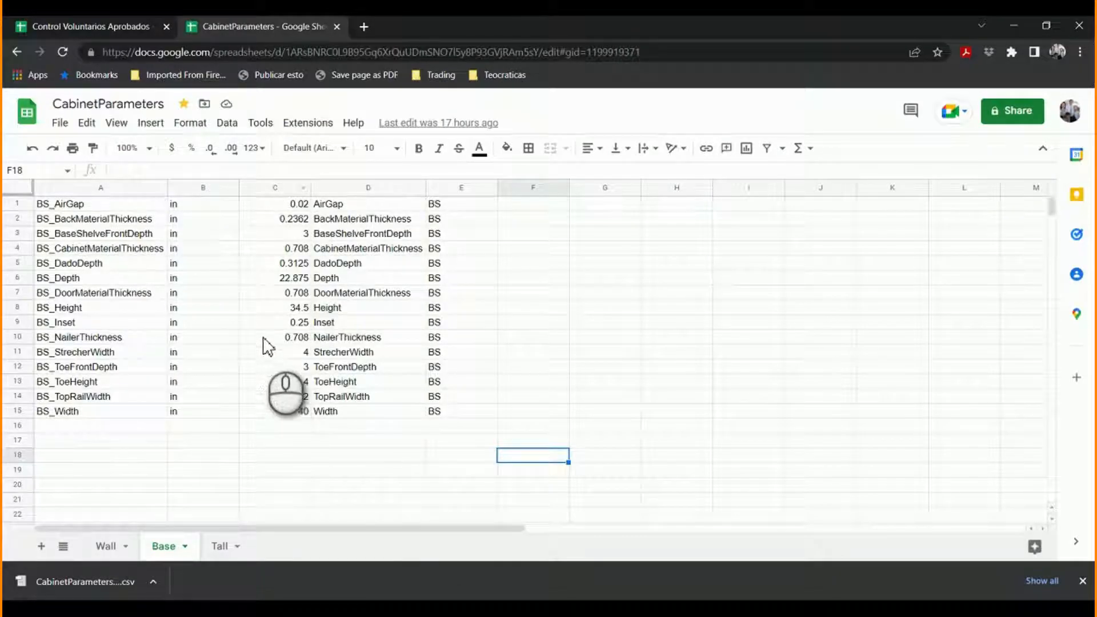
left_click(63, 124)
mouse_move(106, 298)
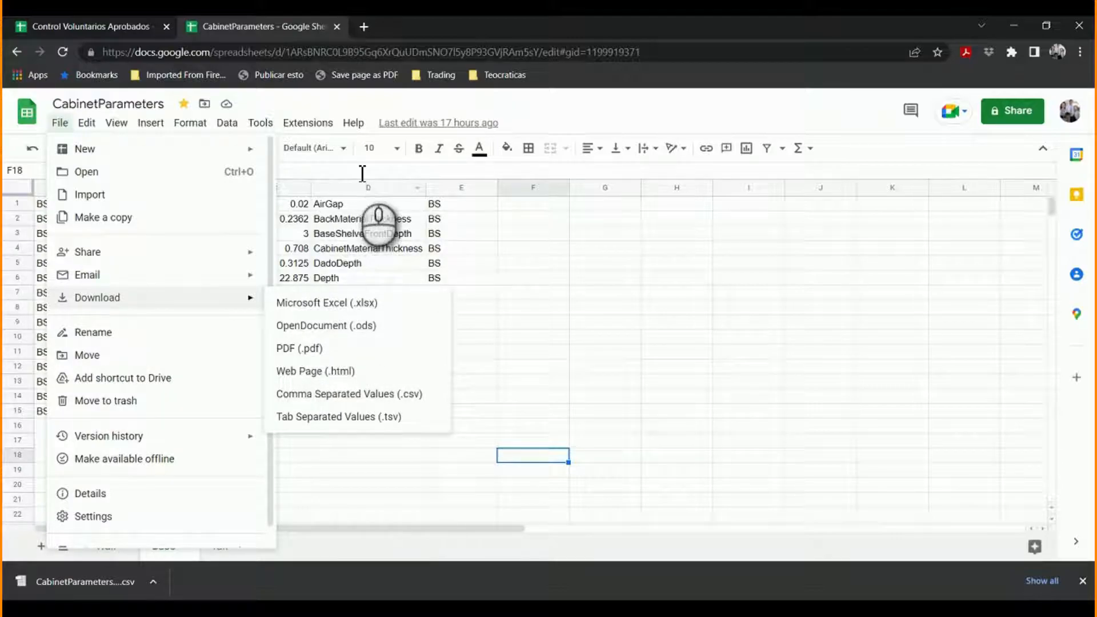
left_click(667, 259)
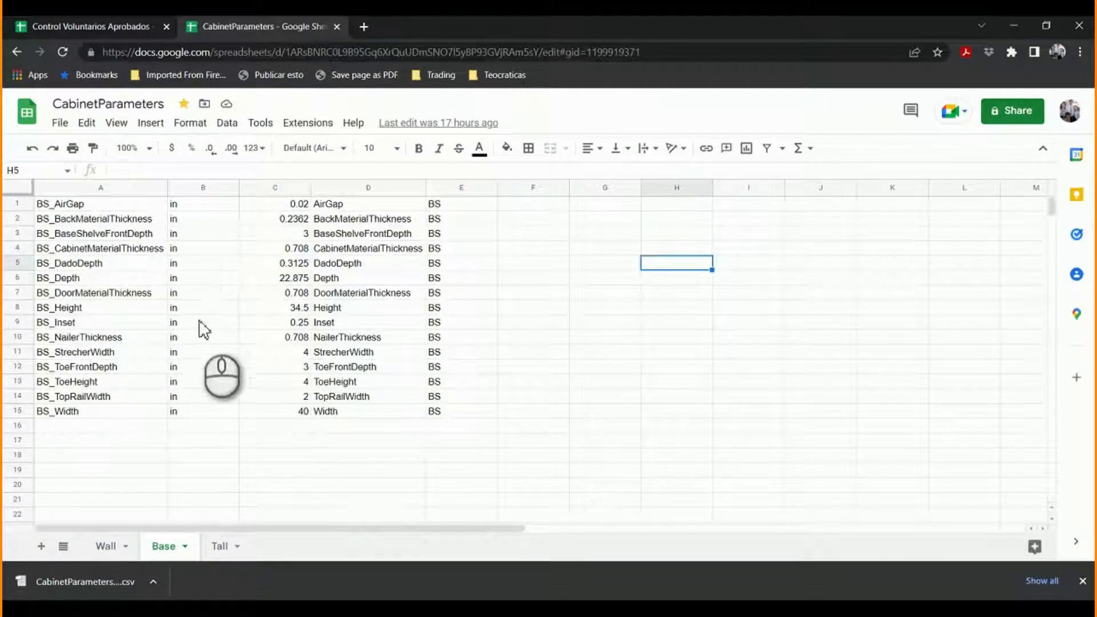
- Review the name, unit, value and base-name columns of the Base sheet, including the formula that builds the parameter names
left_click(107, 188)
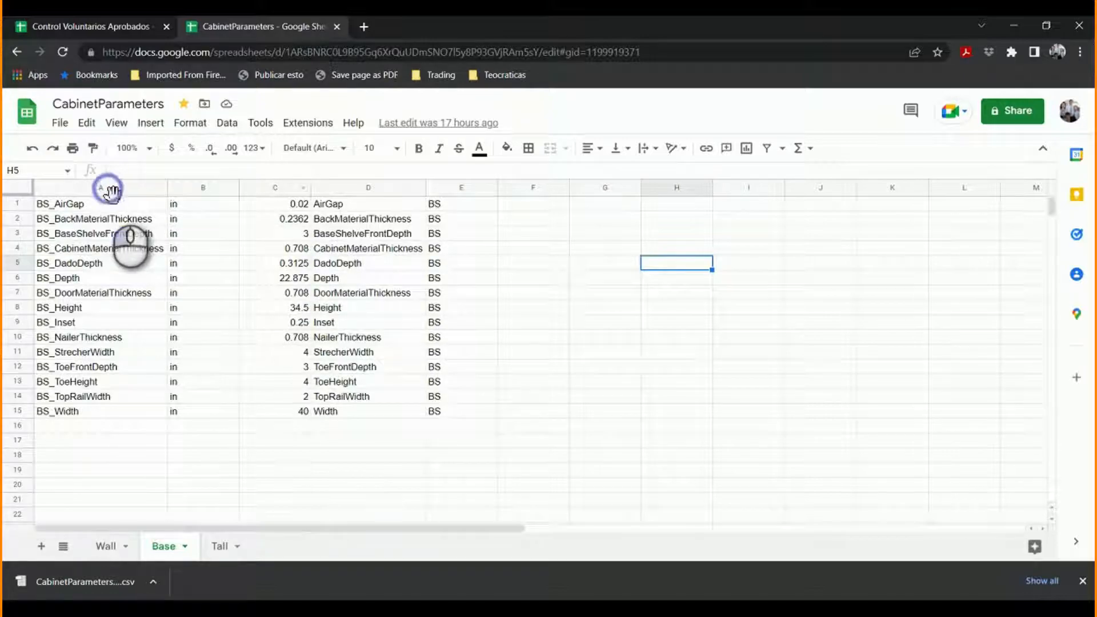
left_click(213, 189)
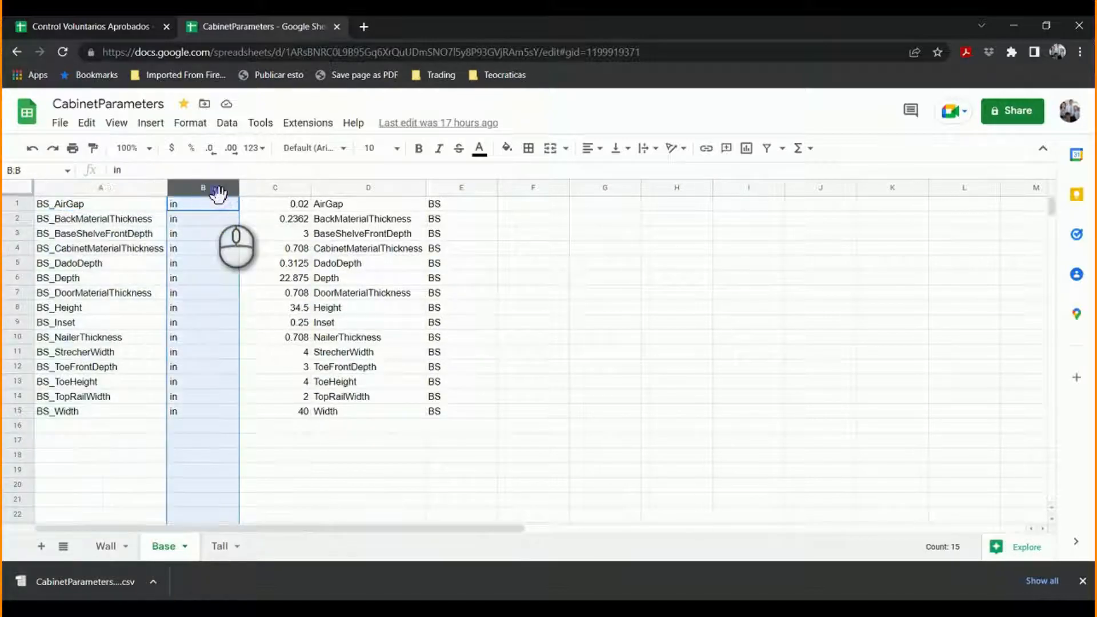
left_click(277, 188)
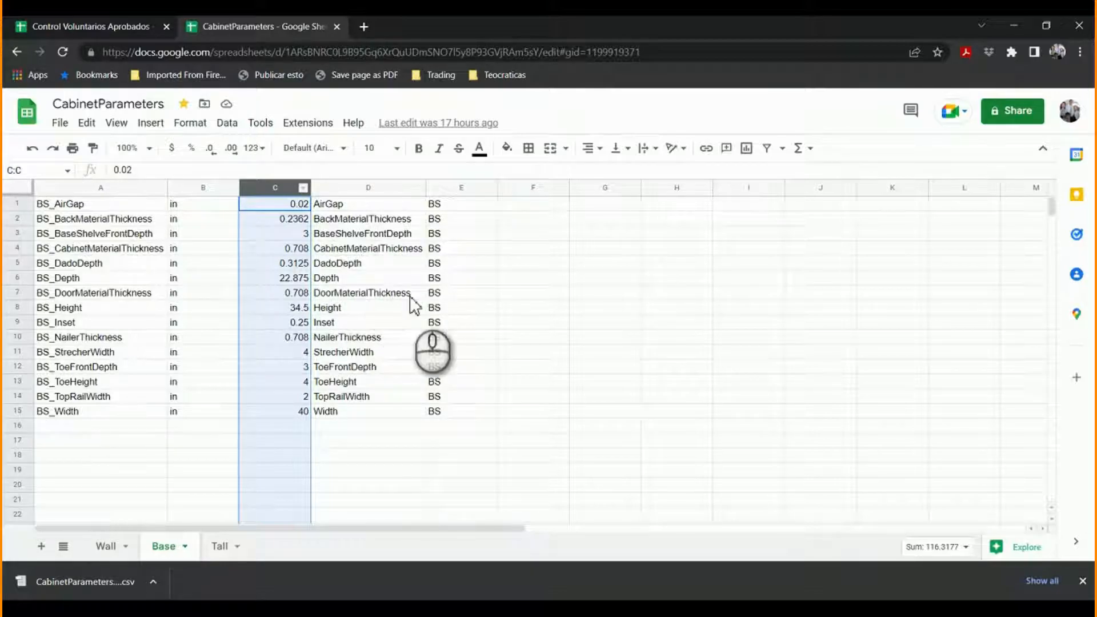
left_click(366, 188)
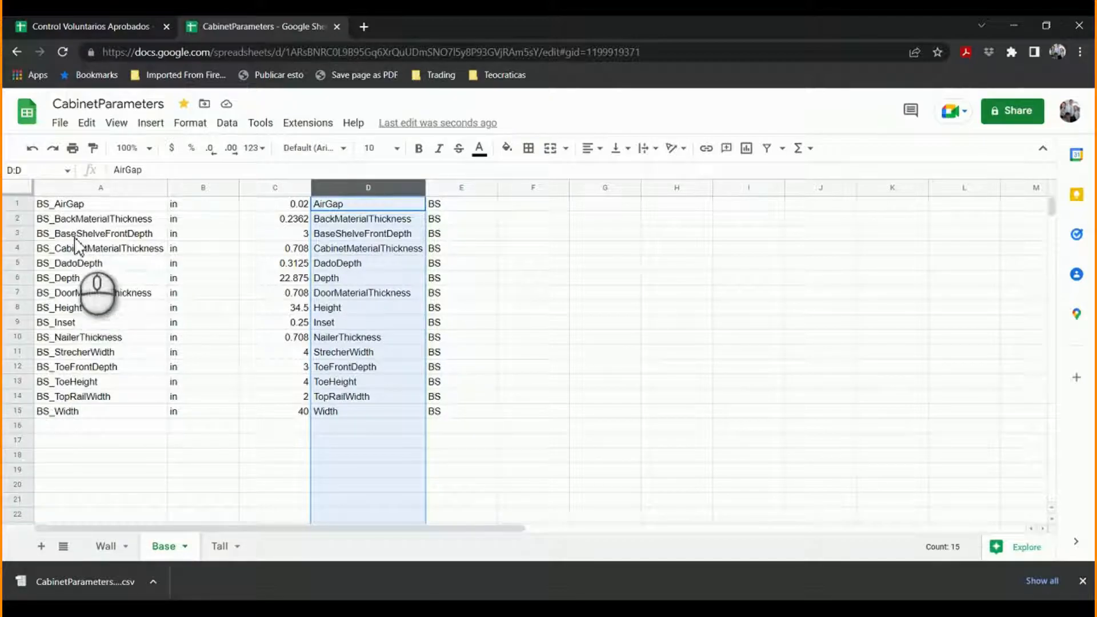
left_click(86, 189)
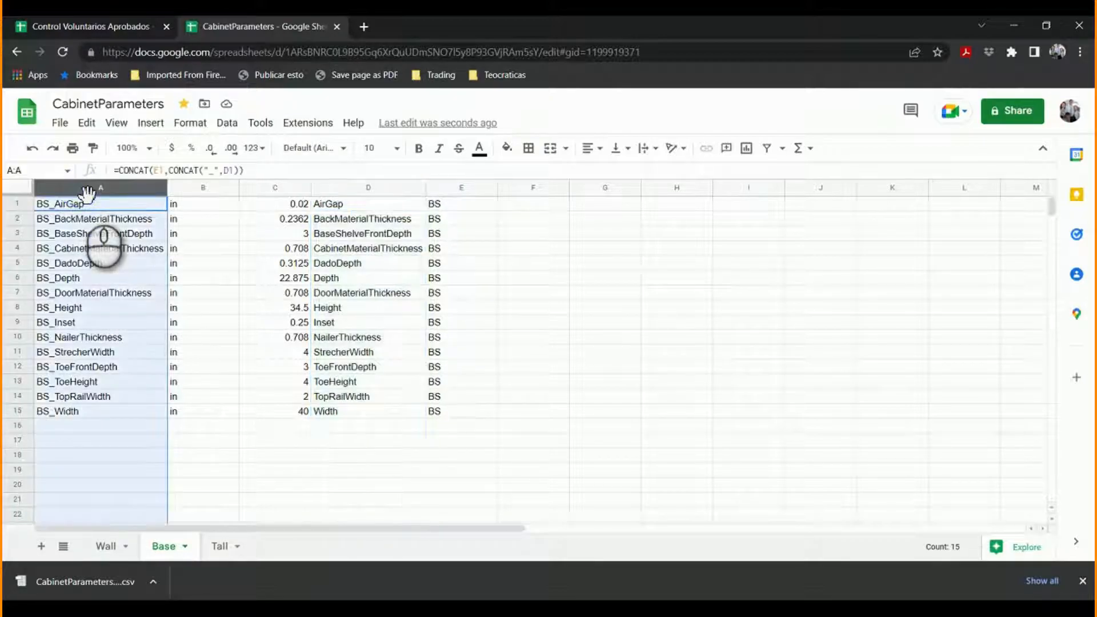
- Download the Base sheet of the CabinetParameters spreadsheet as a comma-separated values (.csv) file
left_click(60, 123)
mouse_move(105, 297)
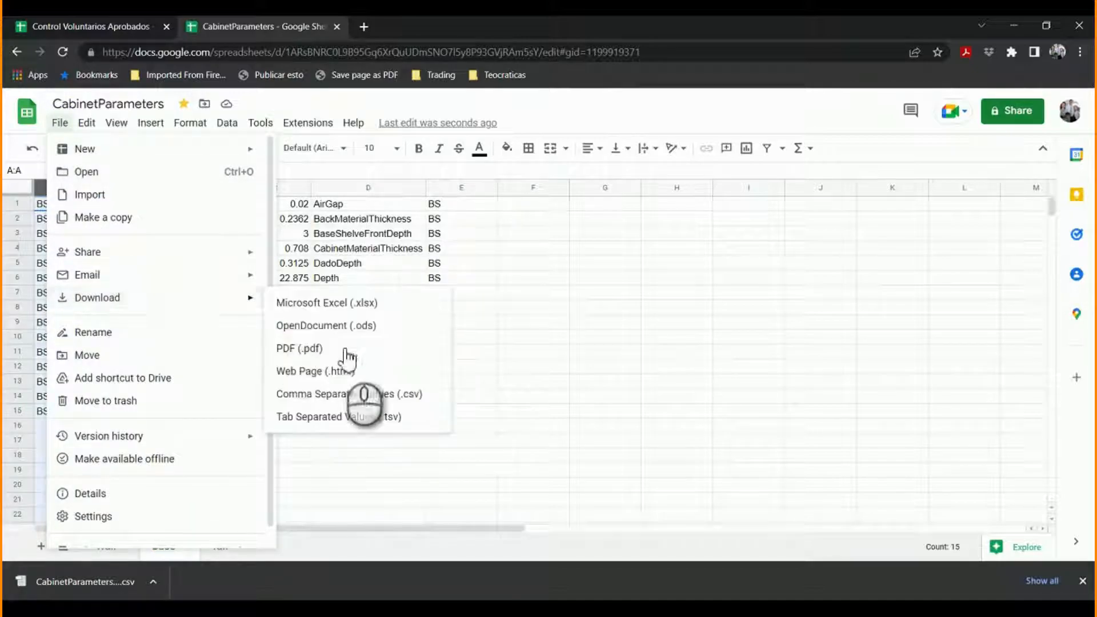
left_click(330, 394)
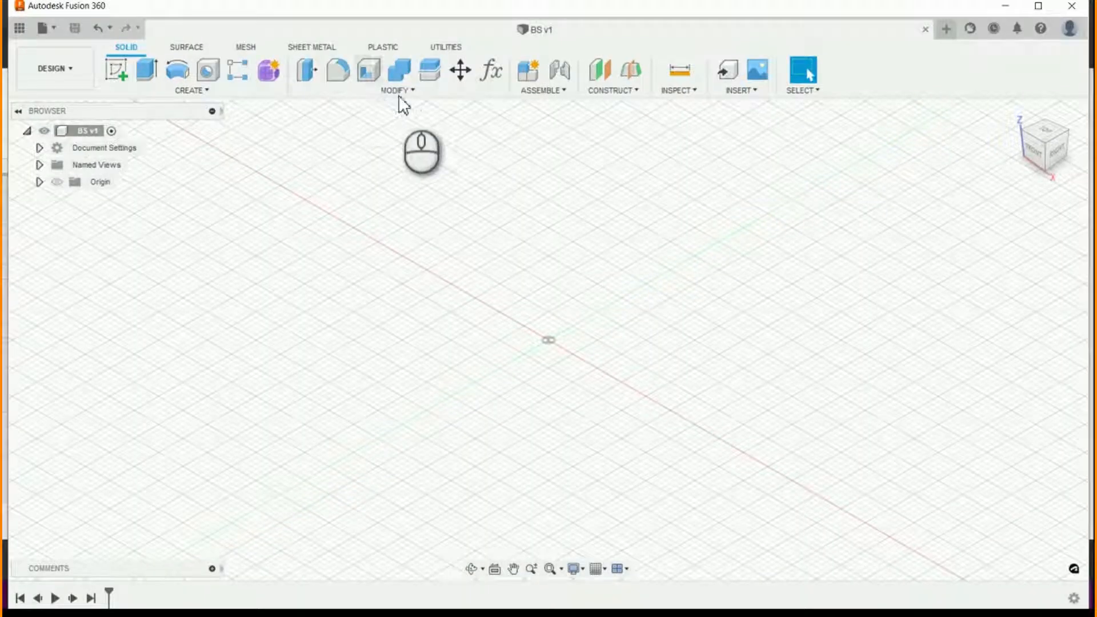
- Switch to Fusion 360 and import the parameters from the CabinetParameters - Base CSV file in Downloads into the BS design
left_click(409, 92)
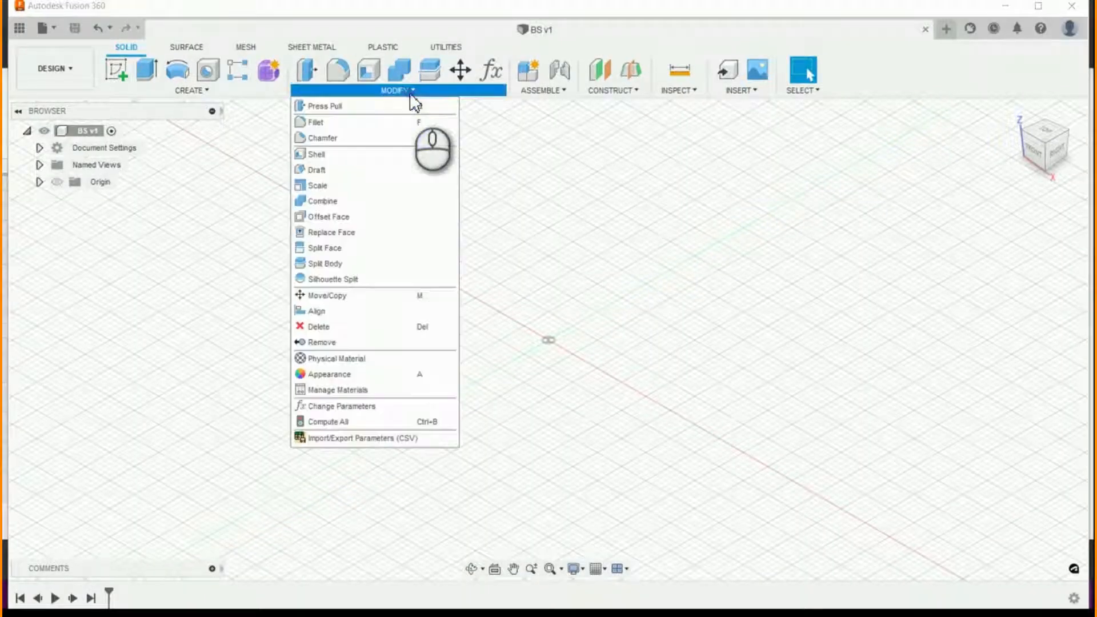
left_click(372, 438)
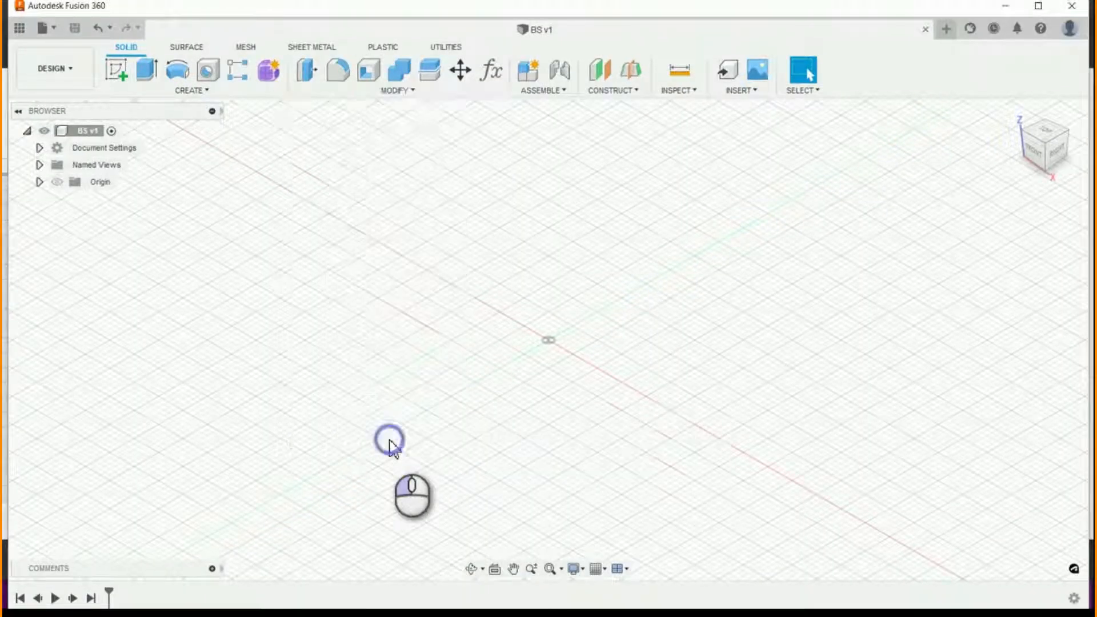
left_click(1007, 269)
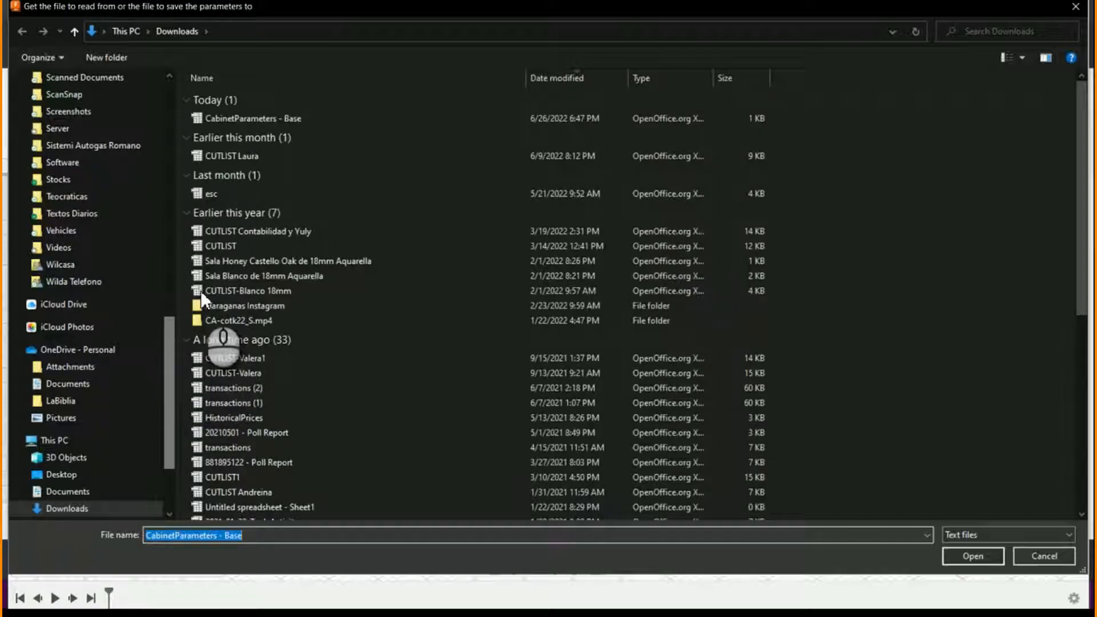
left_click(260, 122)
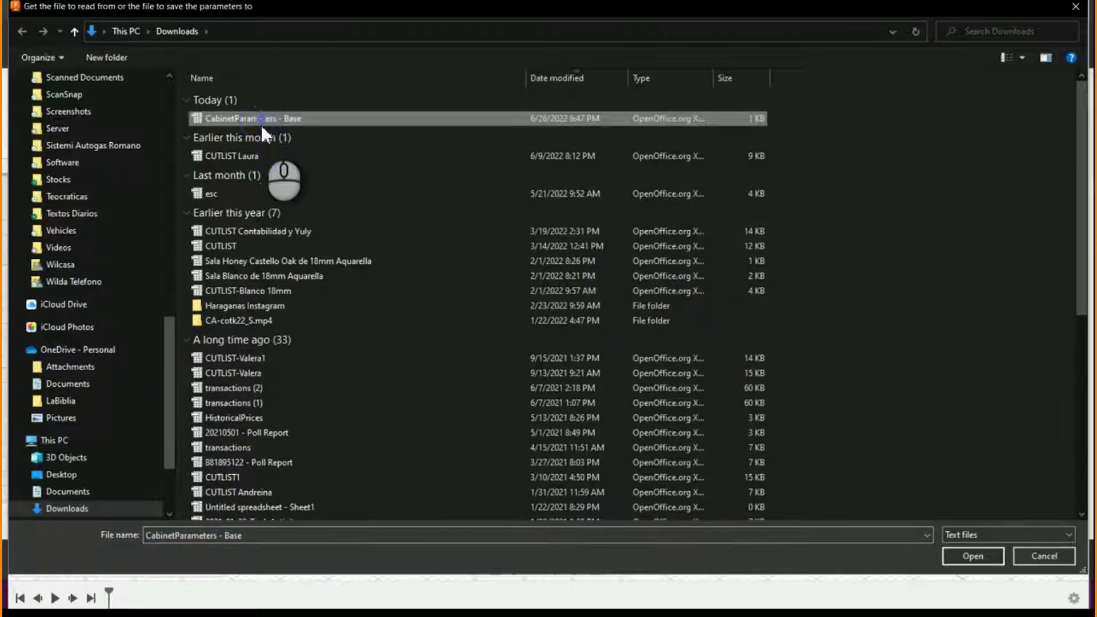
left_click(968, 555)
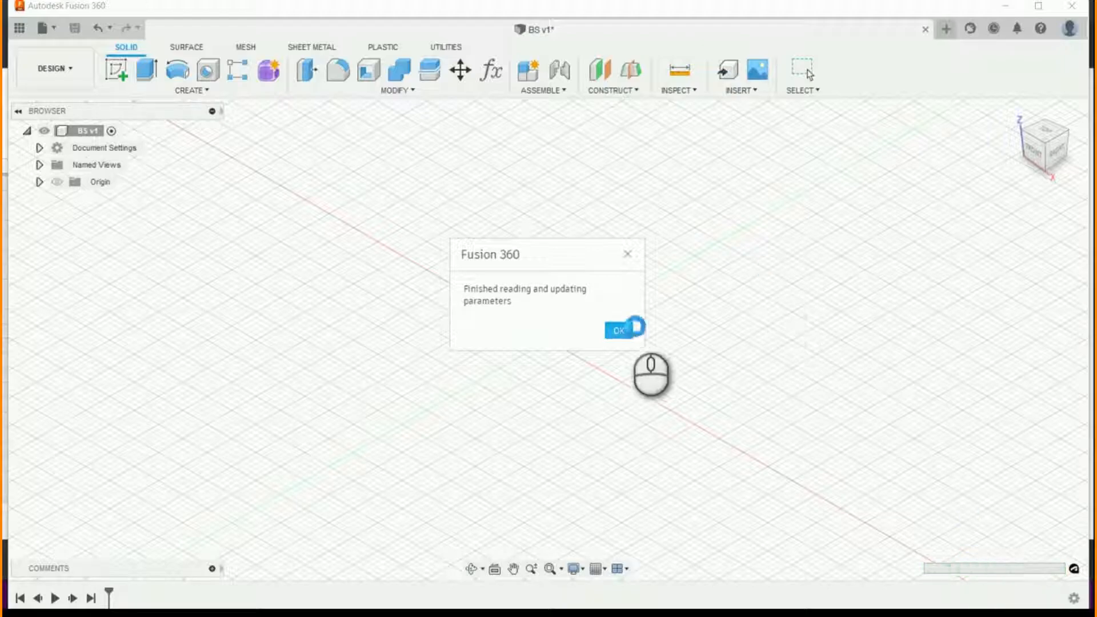
left_click(619, 332)
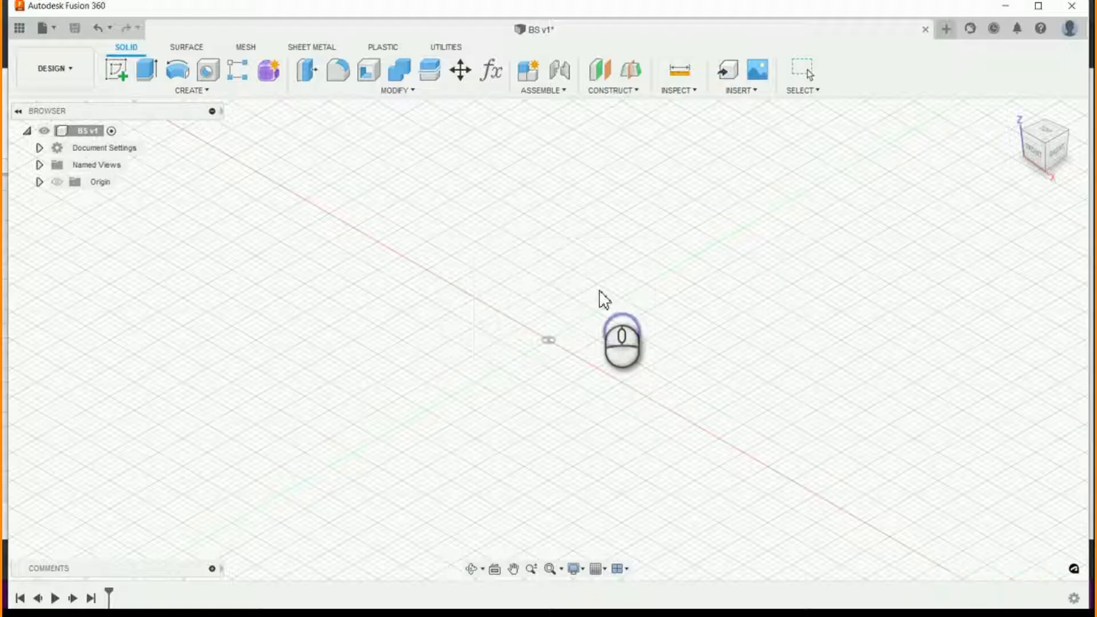
- Check the names, units and expressions of the imported BS_ user parameters in the parameters table
left_click(492, 70)
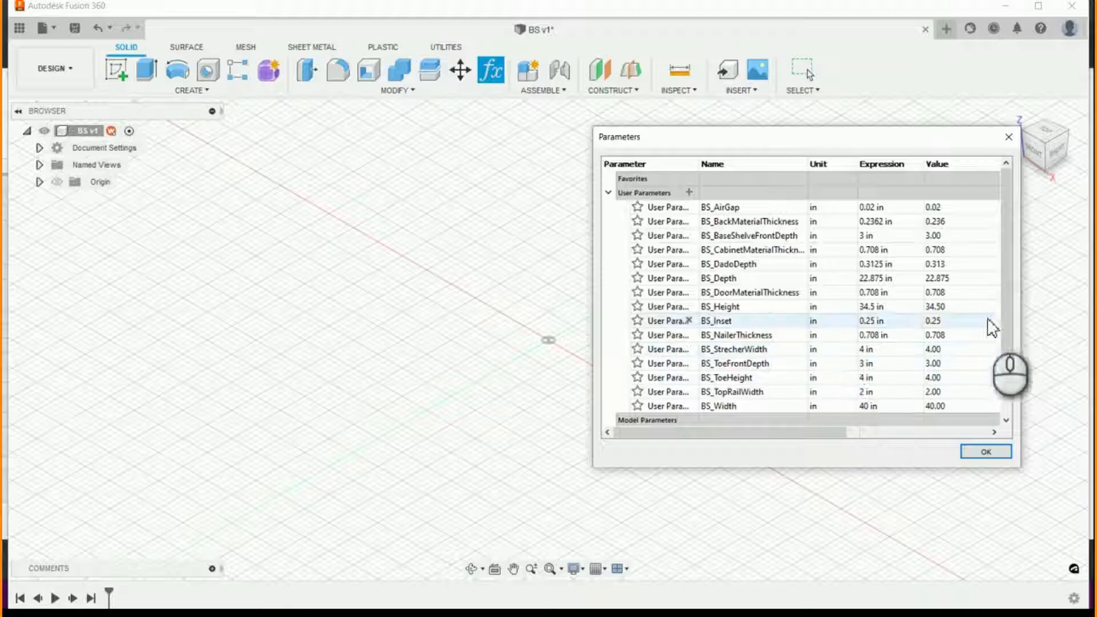
left_click_drag(1003, 341, 1032, 378)
left_click(984, 453)
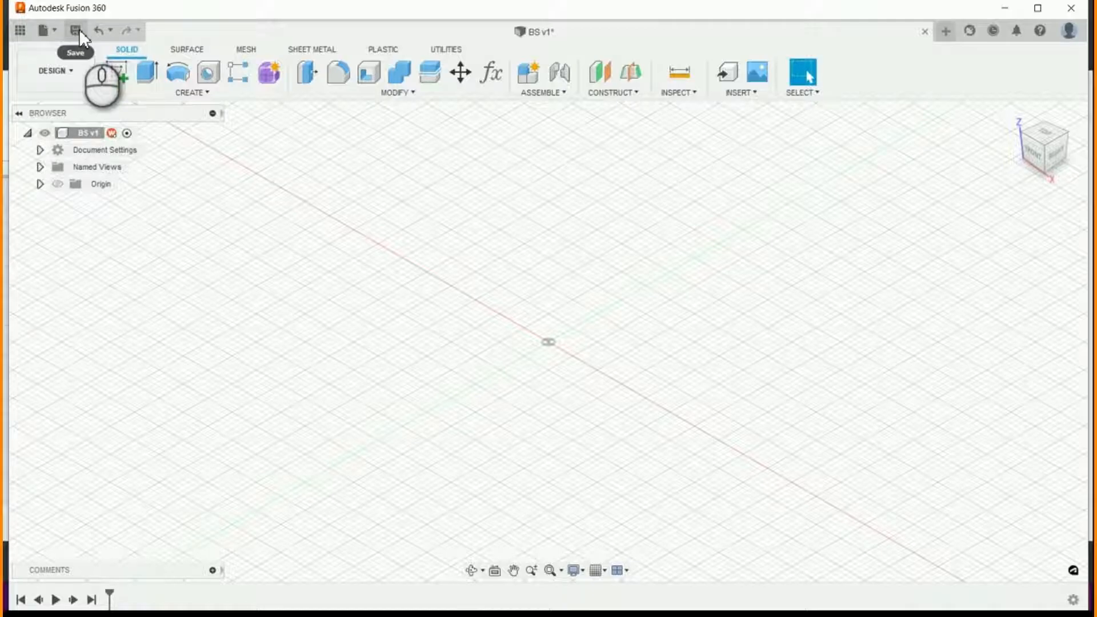
left_click(498, 77)
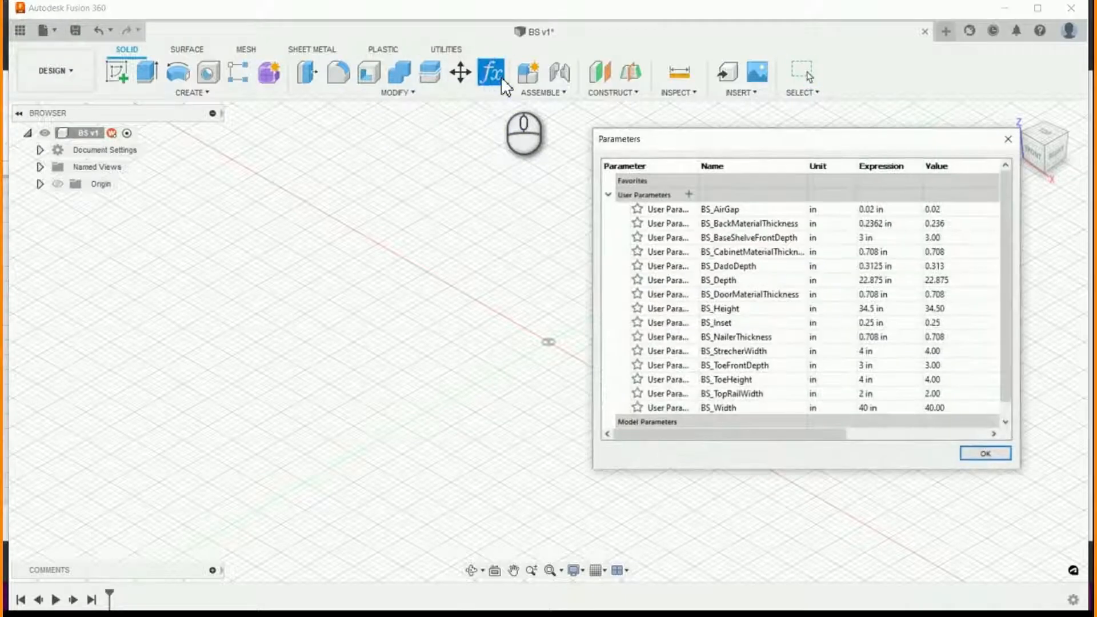
left_click(500, 78)
left_click(967, 451)
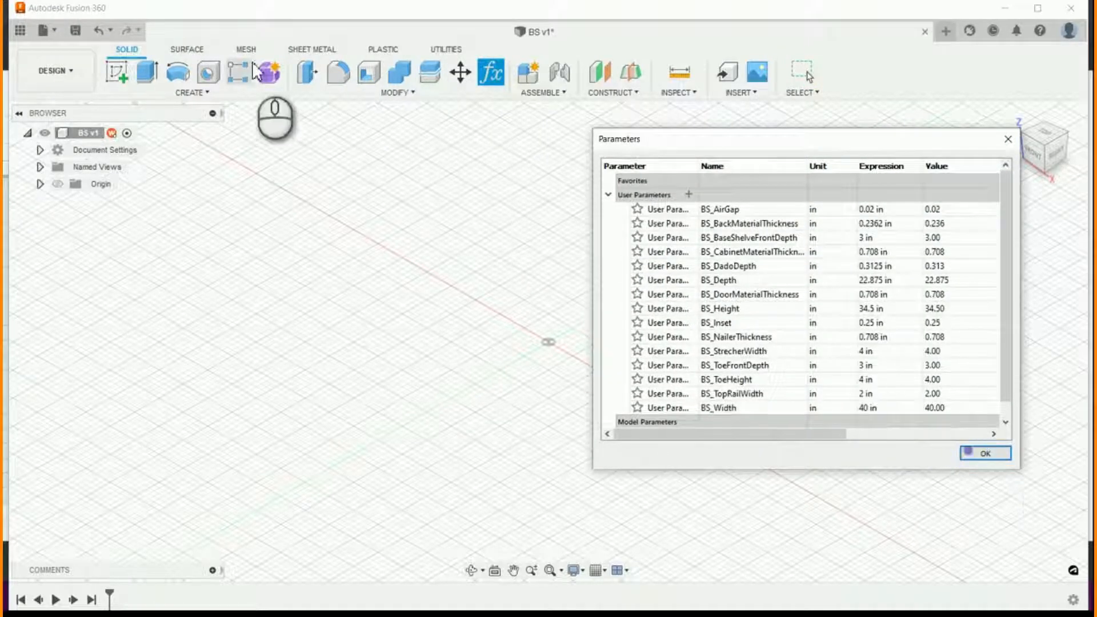
left_click(985, 453)
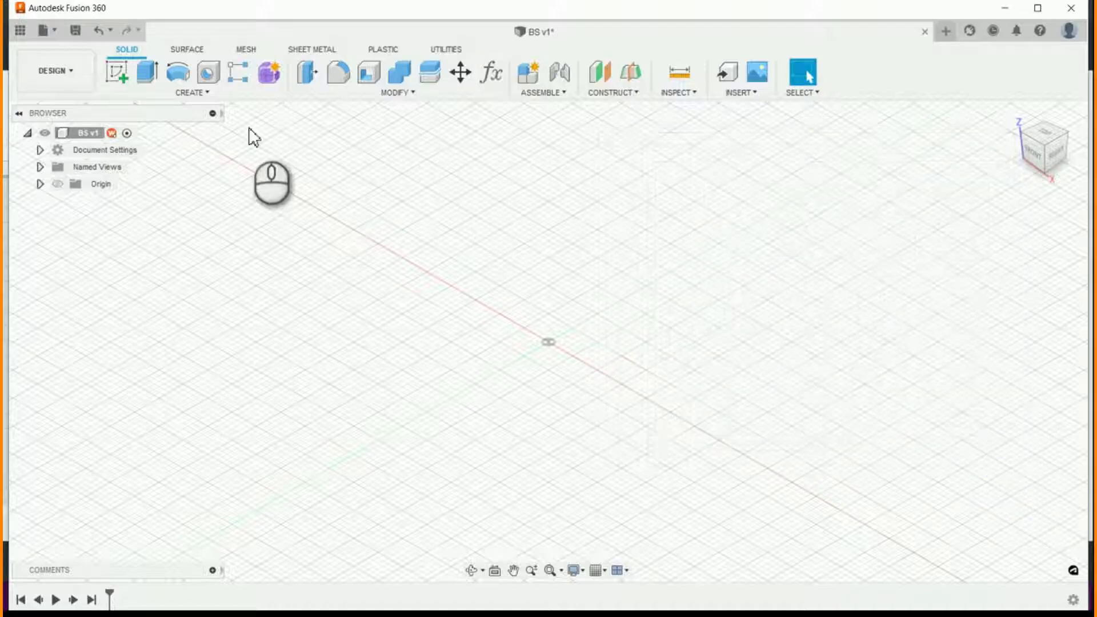
- Sketch a rectangle on the YZ plane from just above the origin, with width BS_Depth and height BS_Height-BS_ToeFrontDepth
left_click(112, 72)
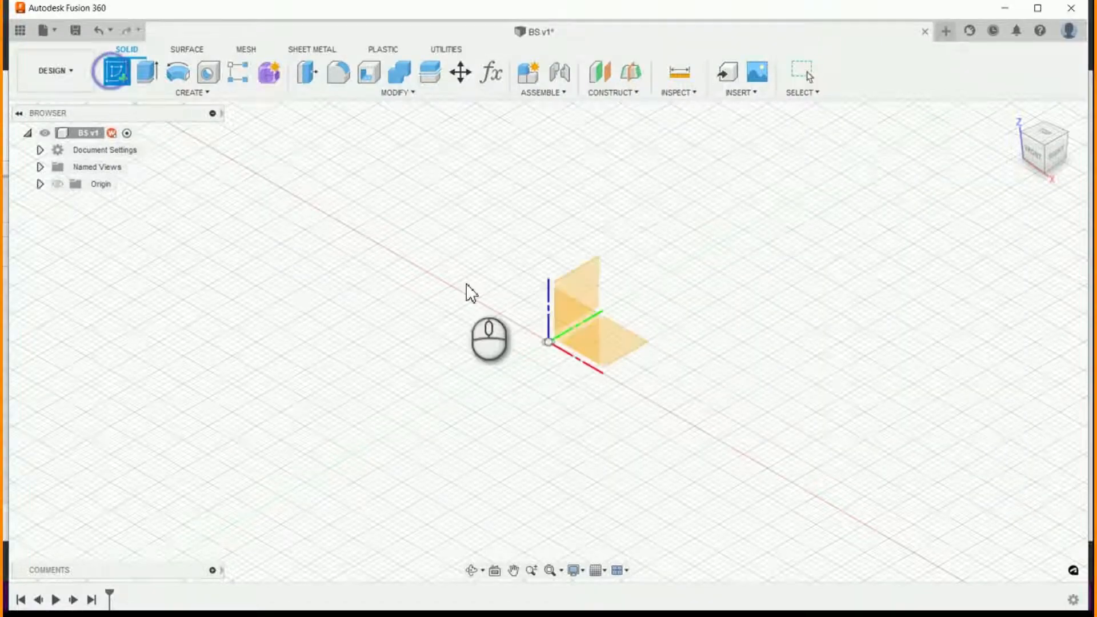
left_click(591, 293)
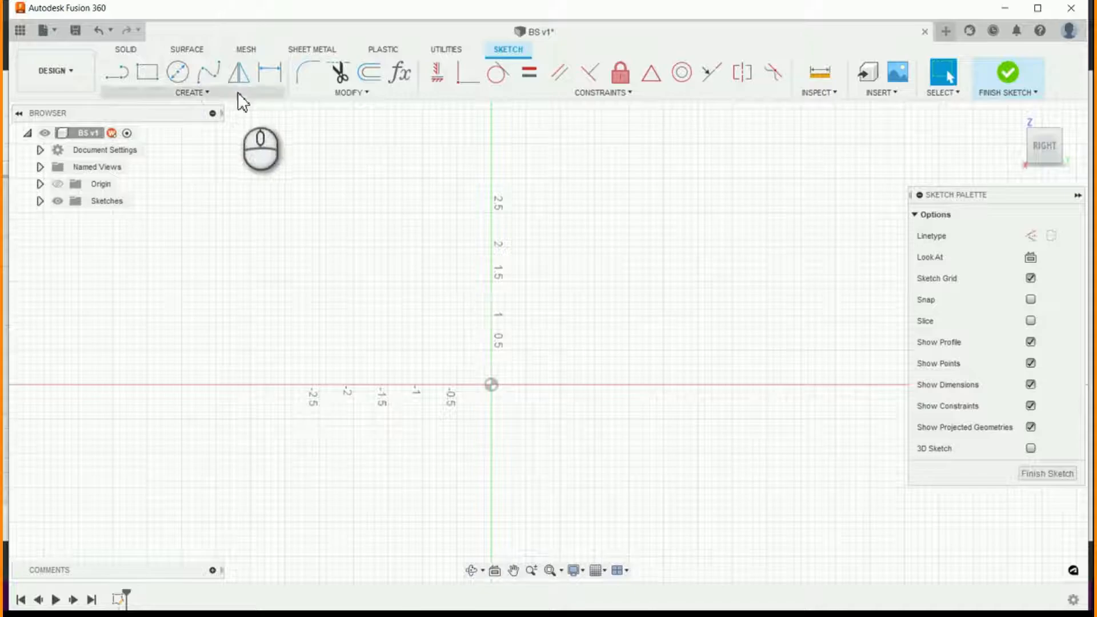
left_click(147, 72)
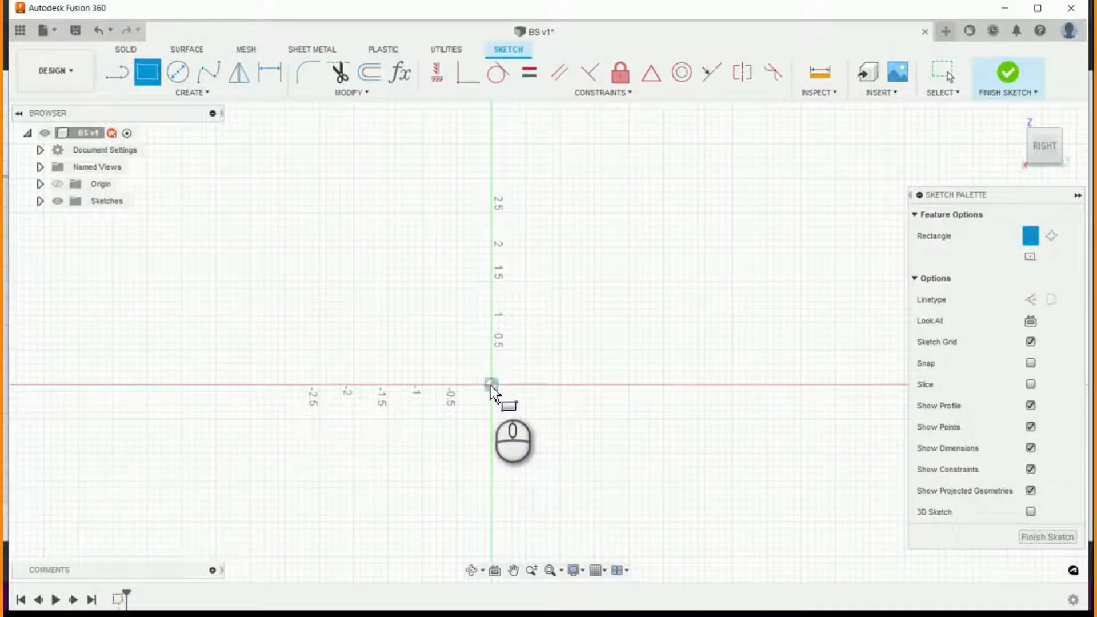
left_click(490, 362)
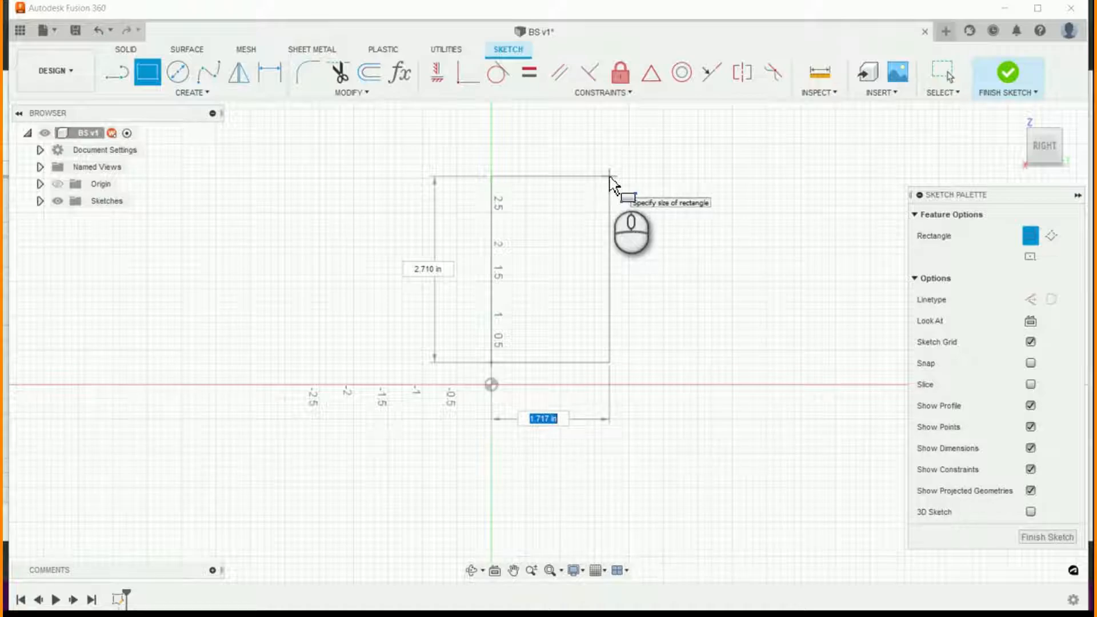
type("dept")
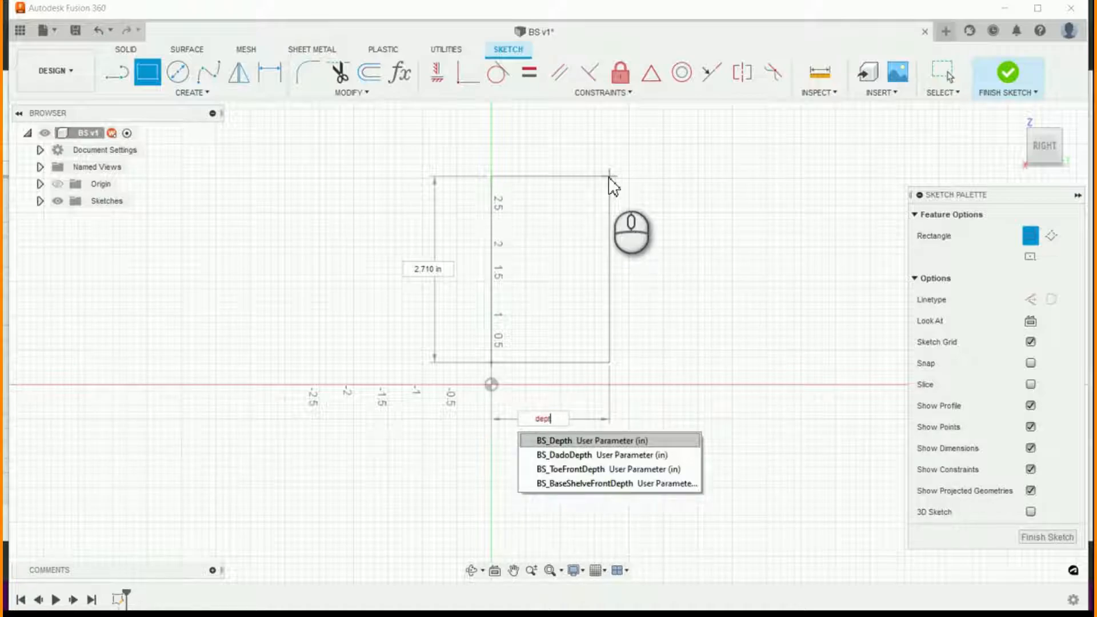
key("Return")
key("Tab")
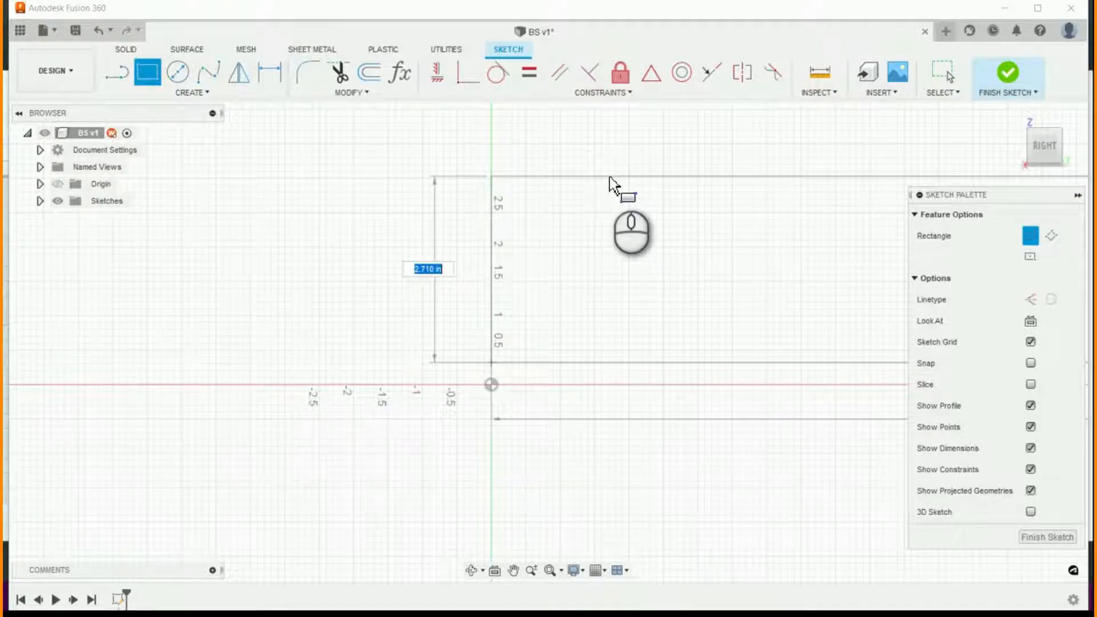
type("hei")
key("Return")
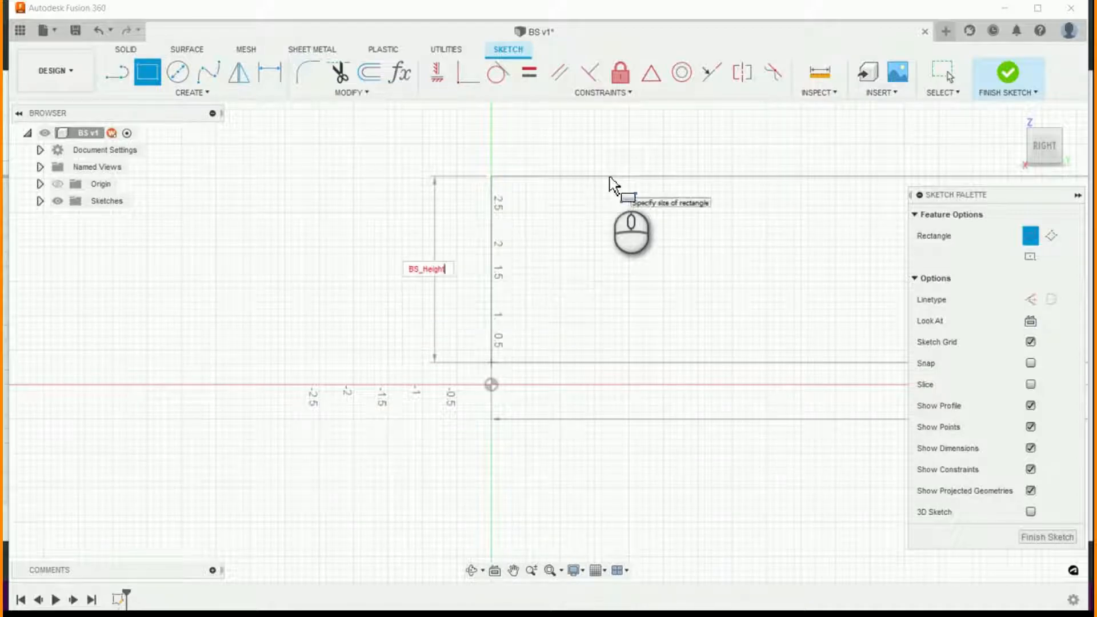
key("Return")
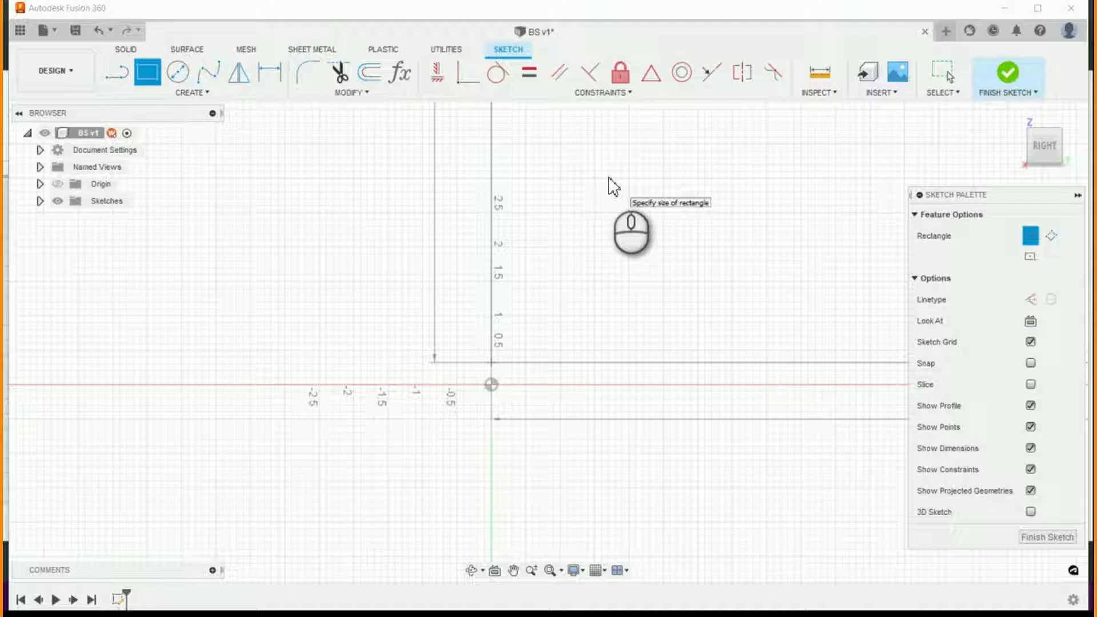
- Change the rectangle's height expression to BS_Height-BS_ToeHeight and complete the rectangle
scroll(587, 289, "down", 10)
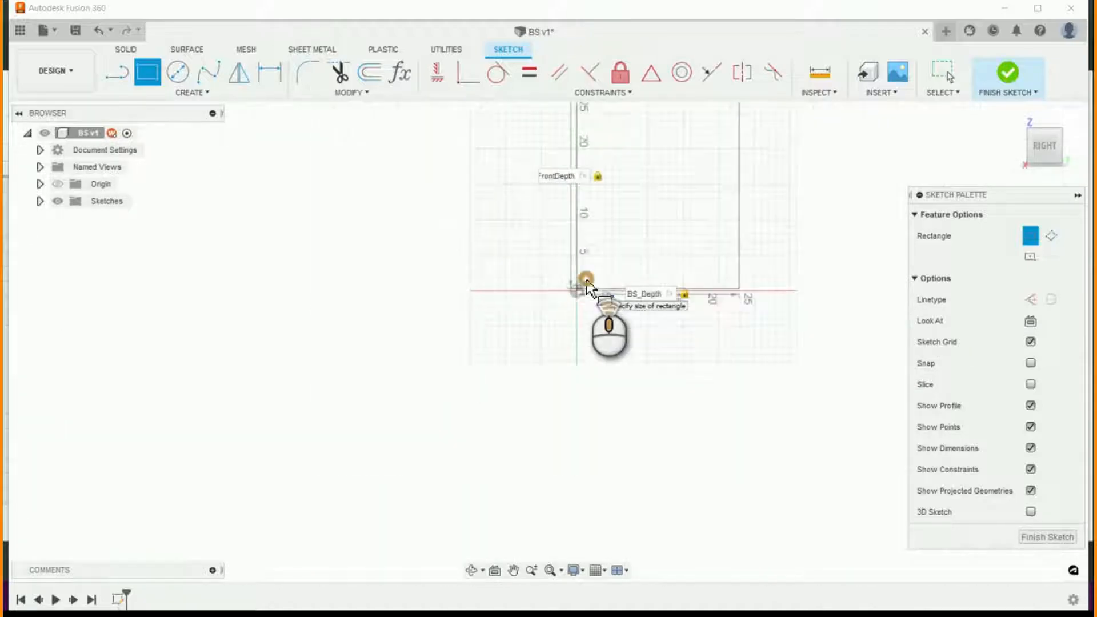
scroll(640, 222, "up", 5)
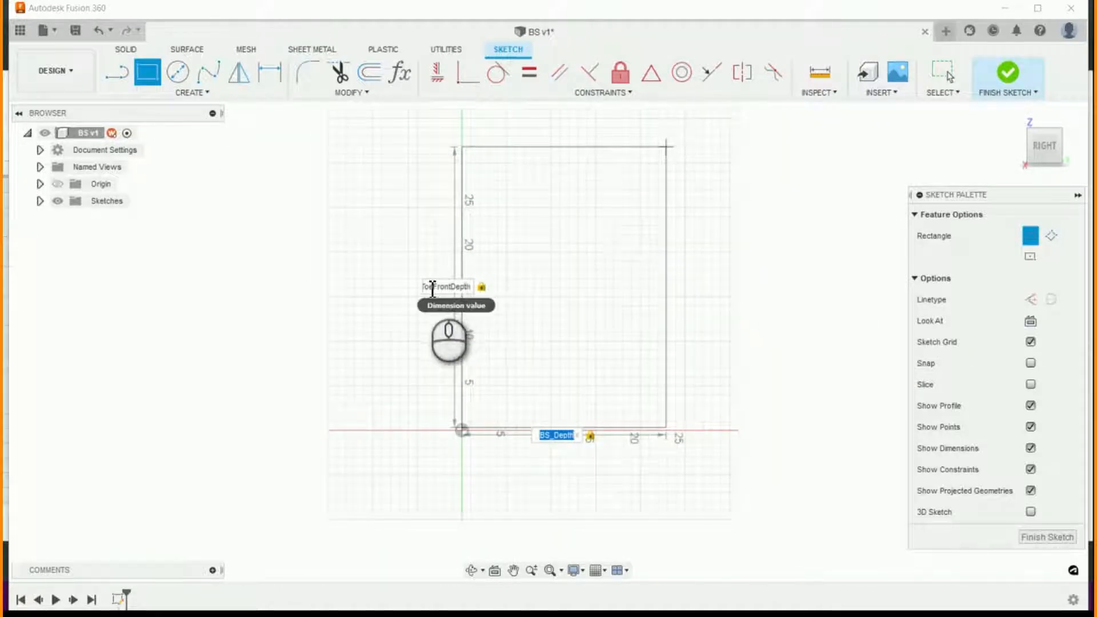
left_click(432, 289)
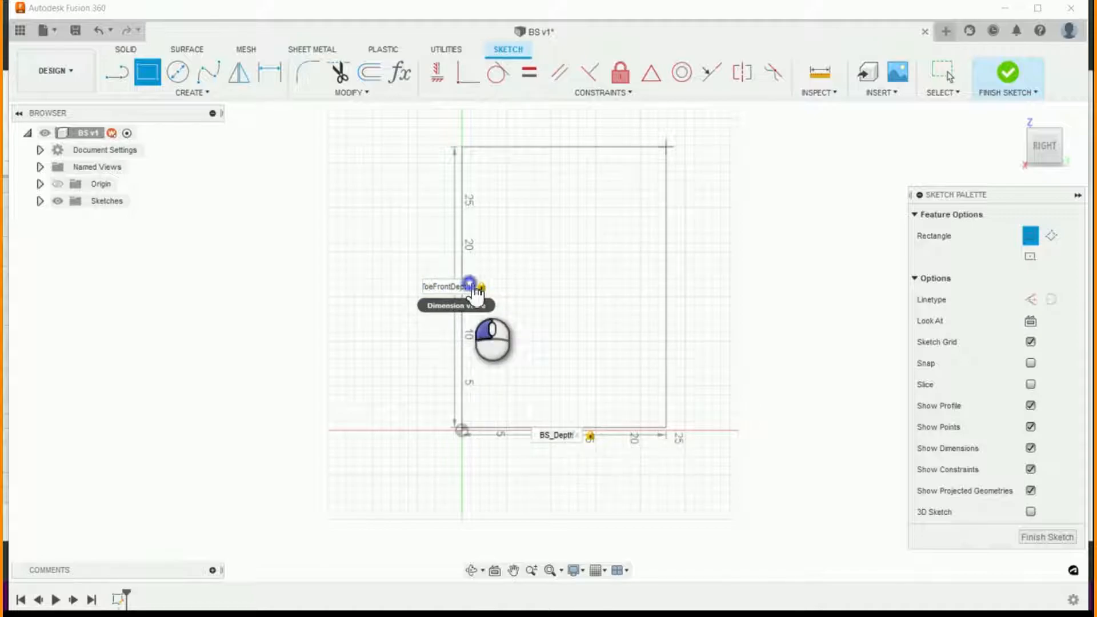
left_click(469, 285)
triple_click(453, 285)
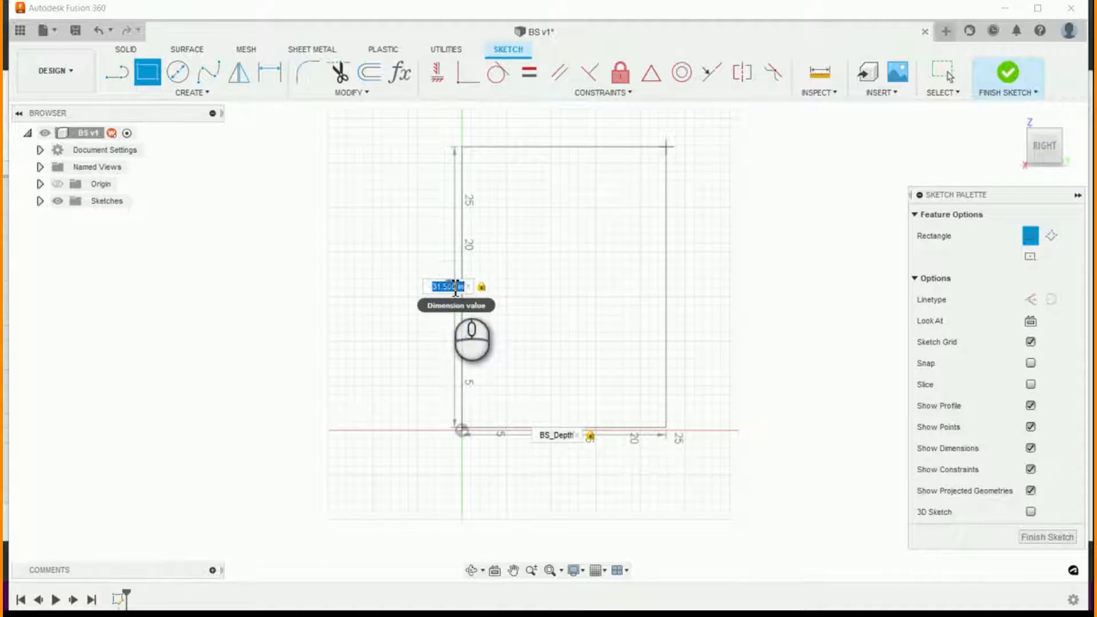
type("B")
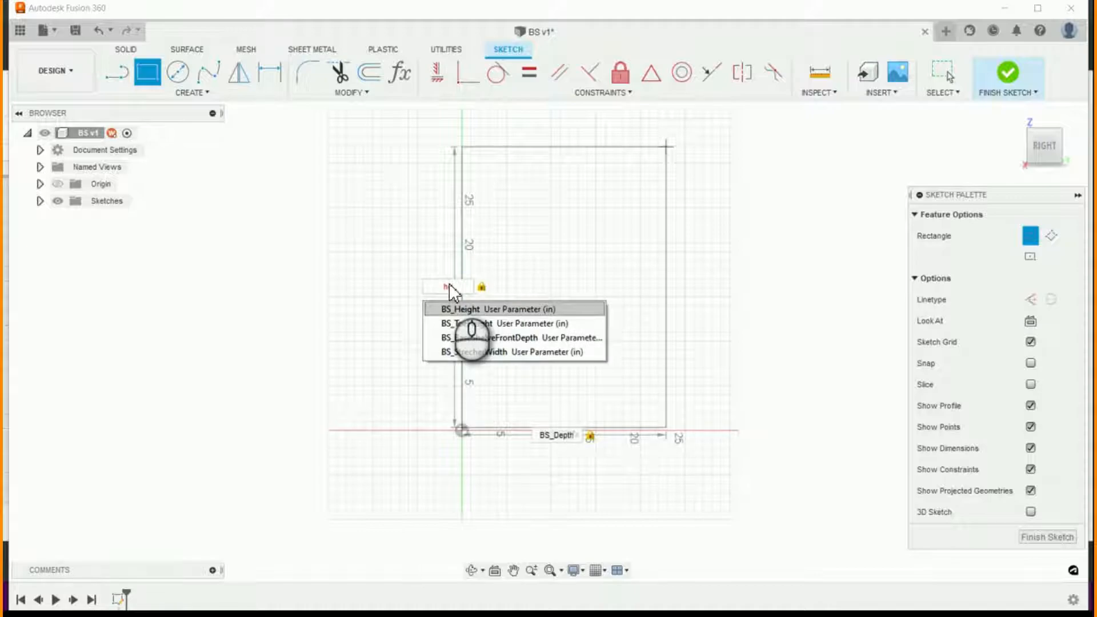
key("Return")
key("Return")
type("-toe")
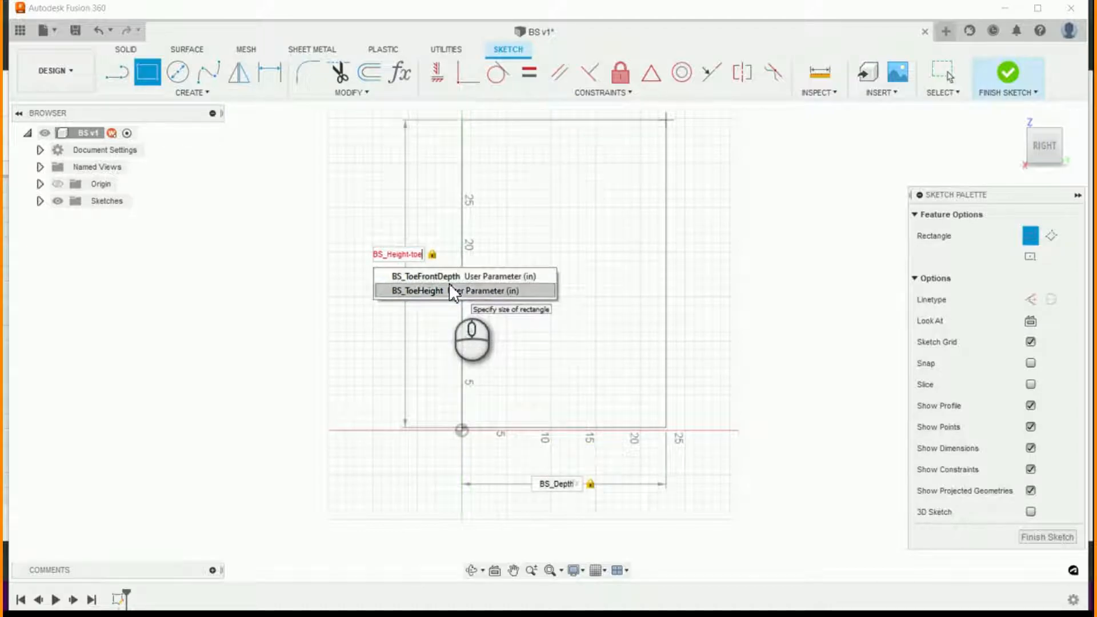
left_click(450, 289)
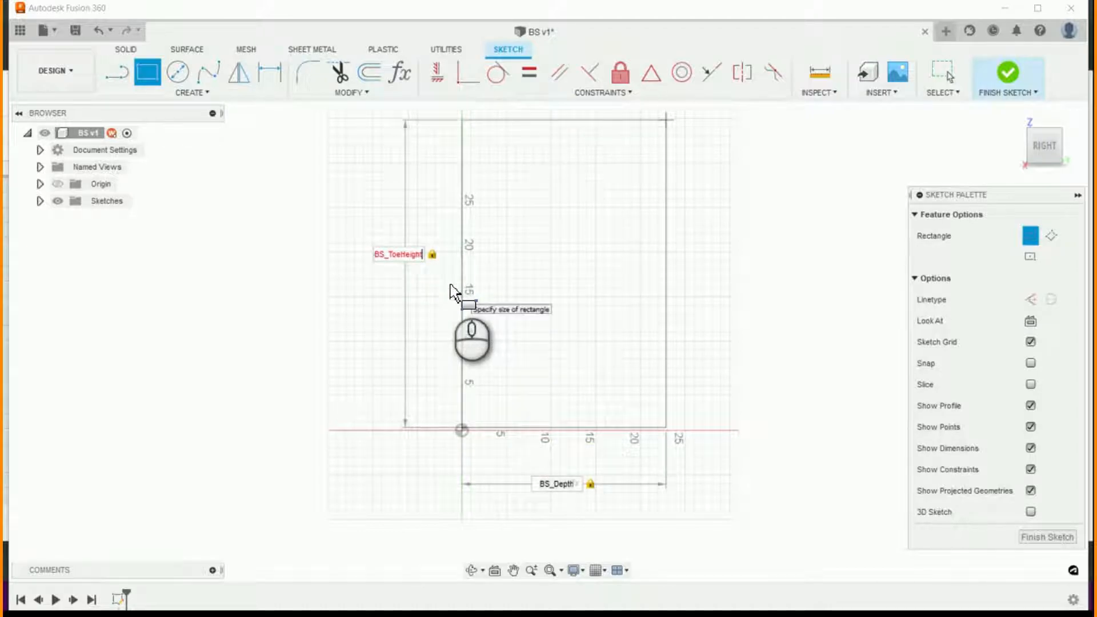
key("Return")
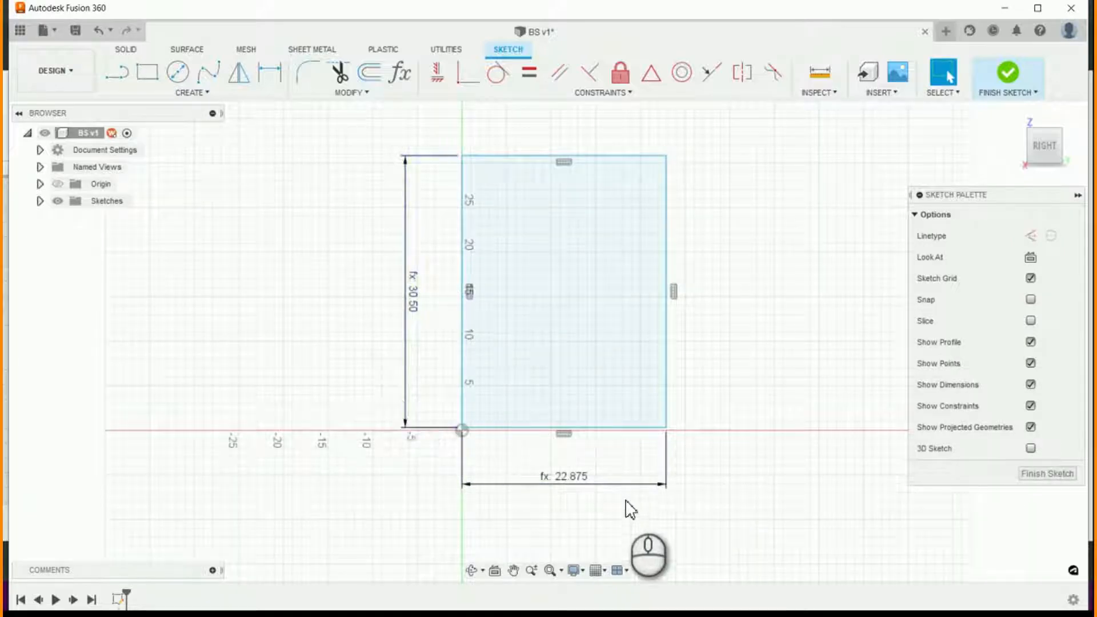
scroll(502, 458, "up", 5)
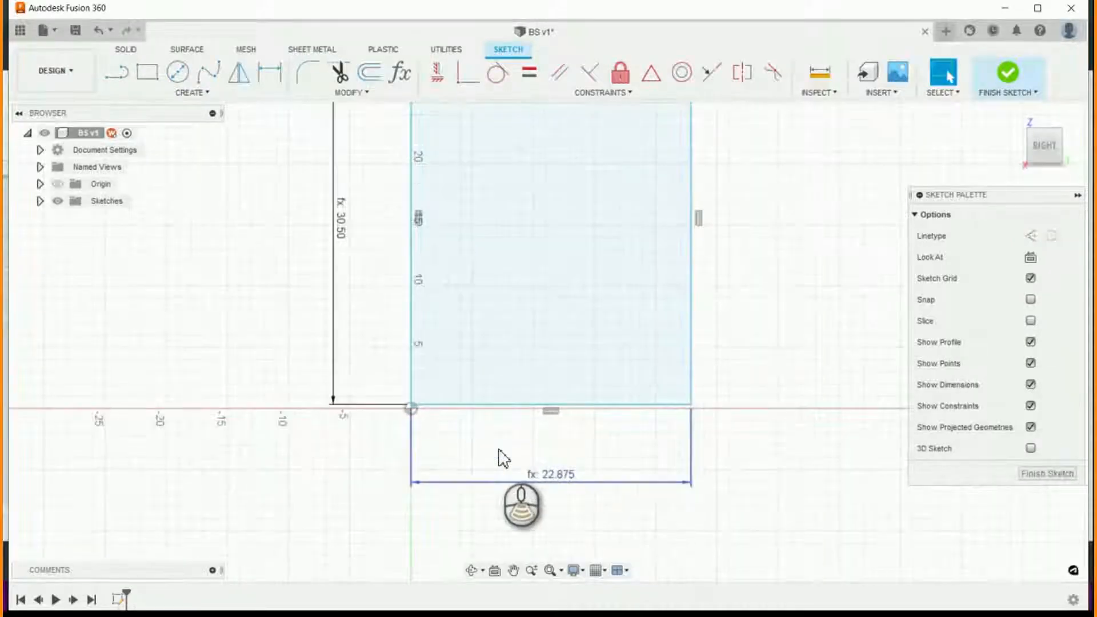
- Dimension the vertical distance from the origin to the rectangle's bottom edge as BS_ToeHeight
left_click(269, 72)
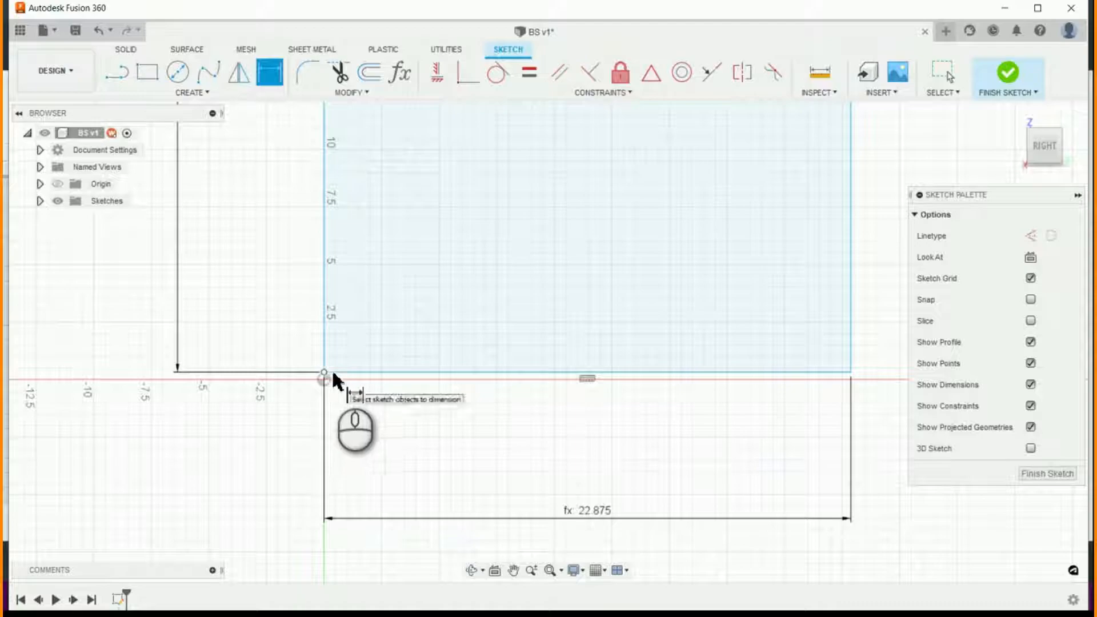
left_click(331, 374)
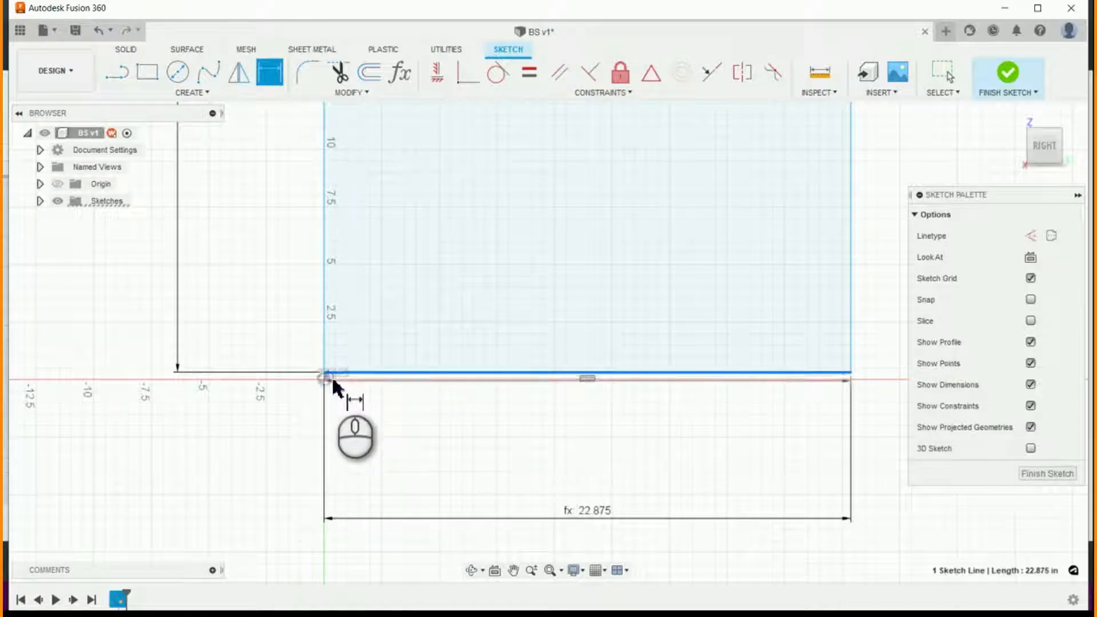
left_click(323, 381)
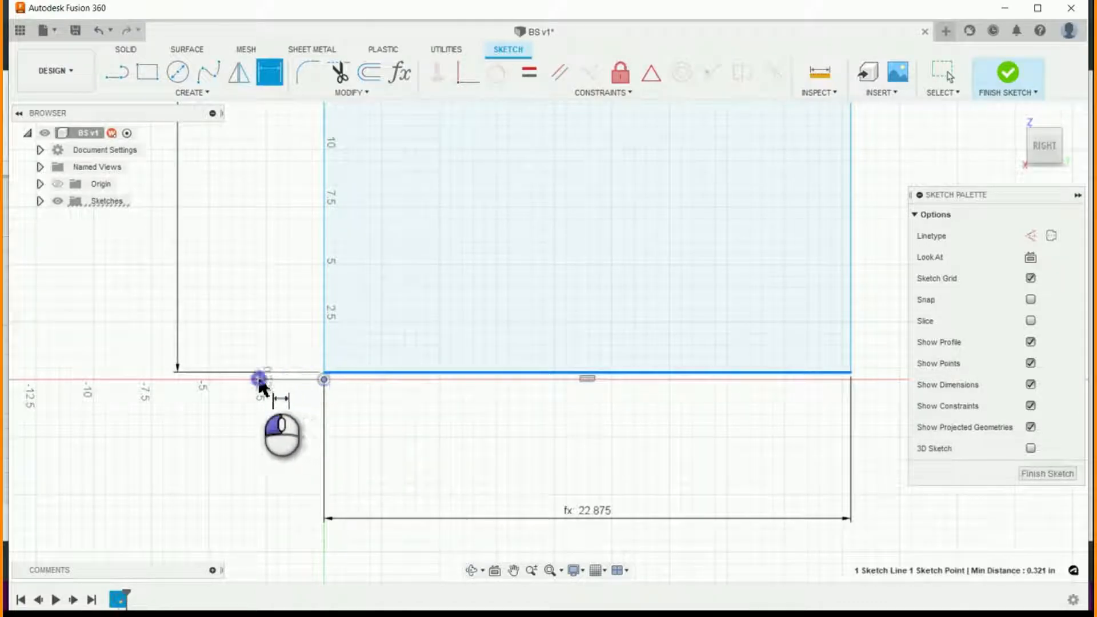
left_click(262, 377)
type("BS_Toe")
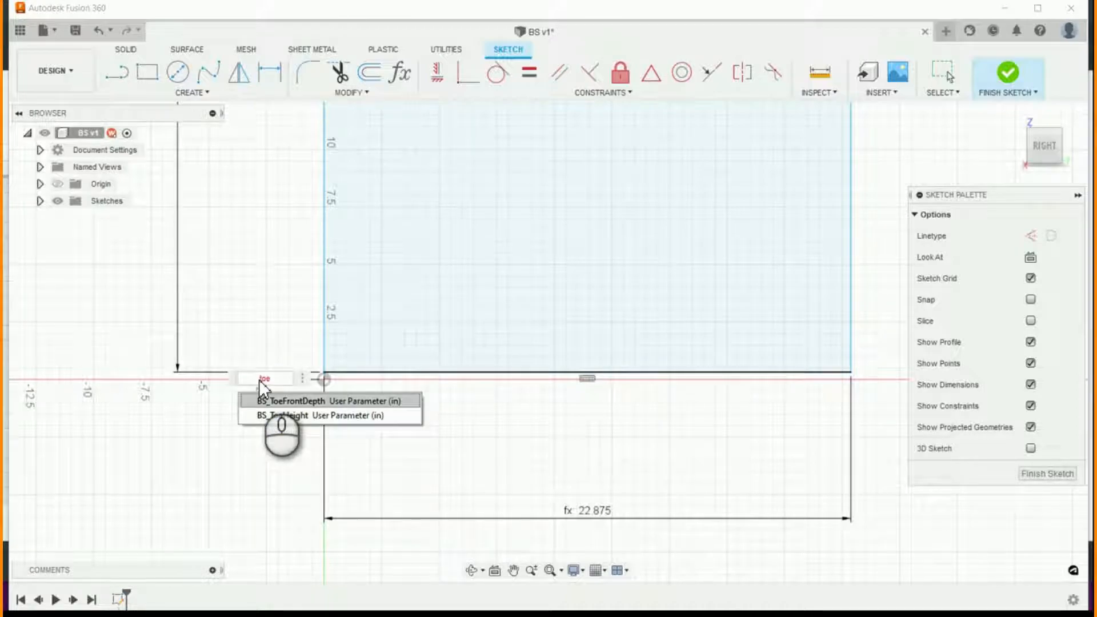
key("Down")
key("Return")
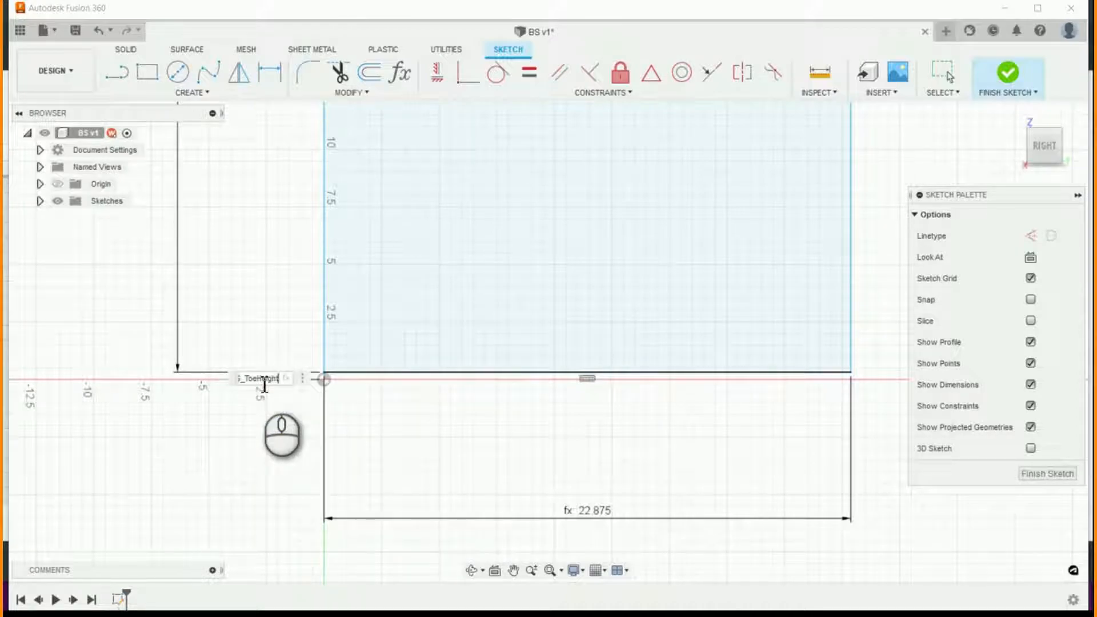
key("Return")
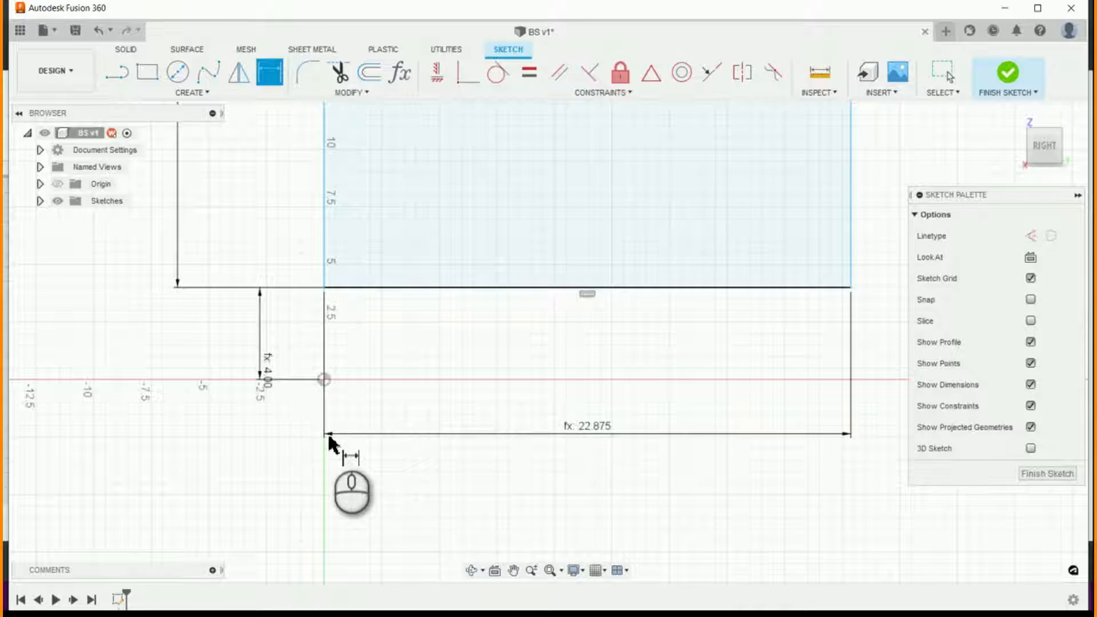
- Sketch a full-width rectangle along the inside of the side panel's bottom edge, with height BS_CabinetMaterialThickness
scroll(329, 442, "down", 6)
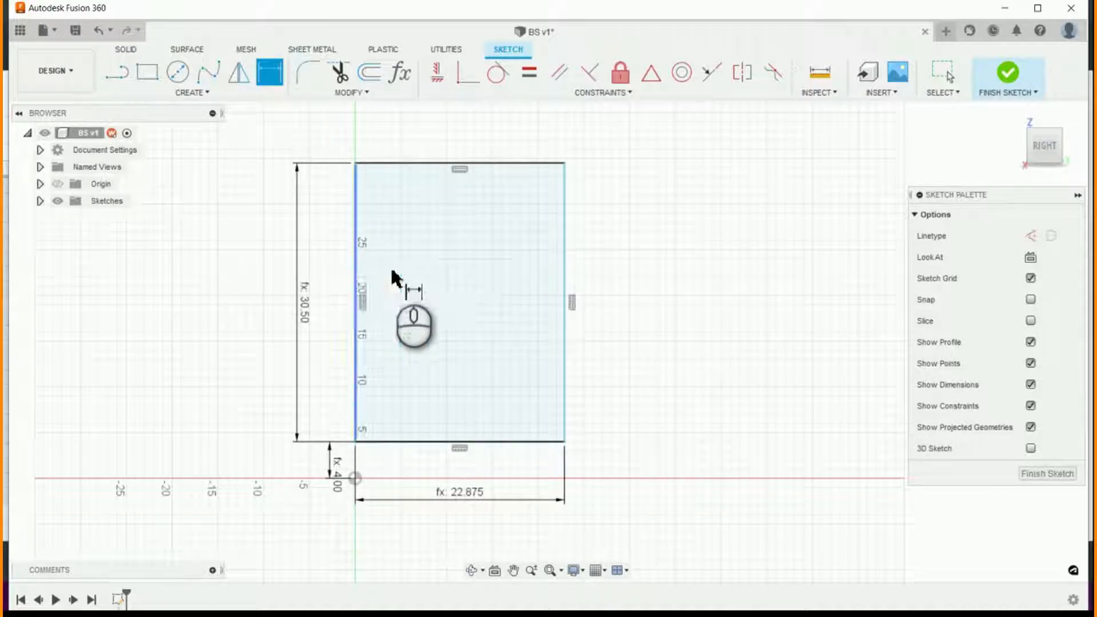
left_click(147, 72)
scroll(359, 447, "up", 3)
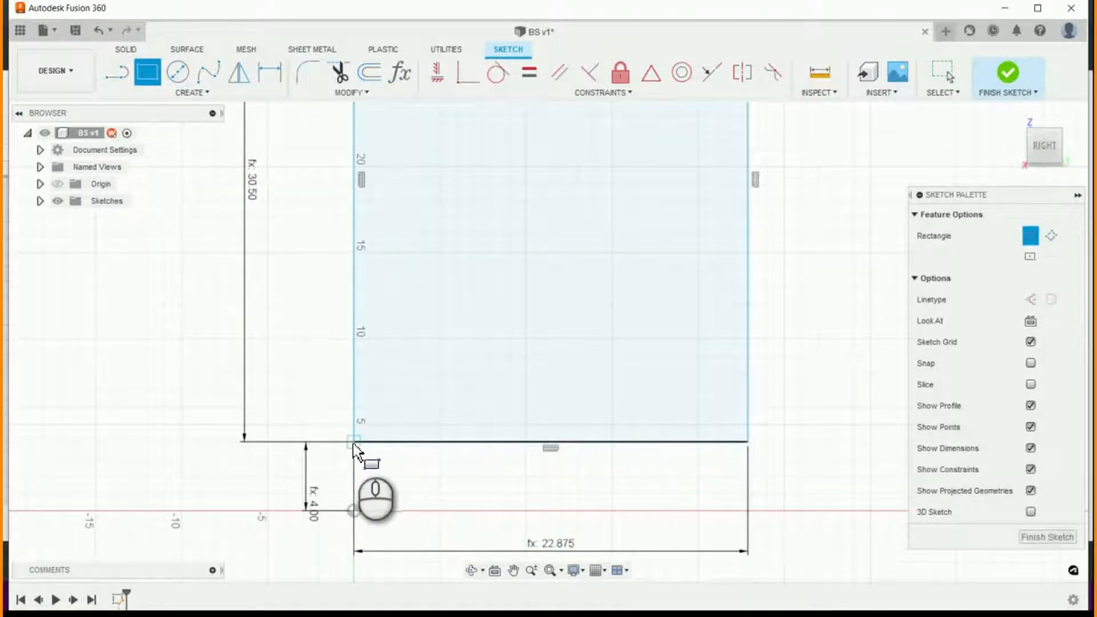
left_click(354, 442)
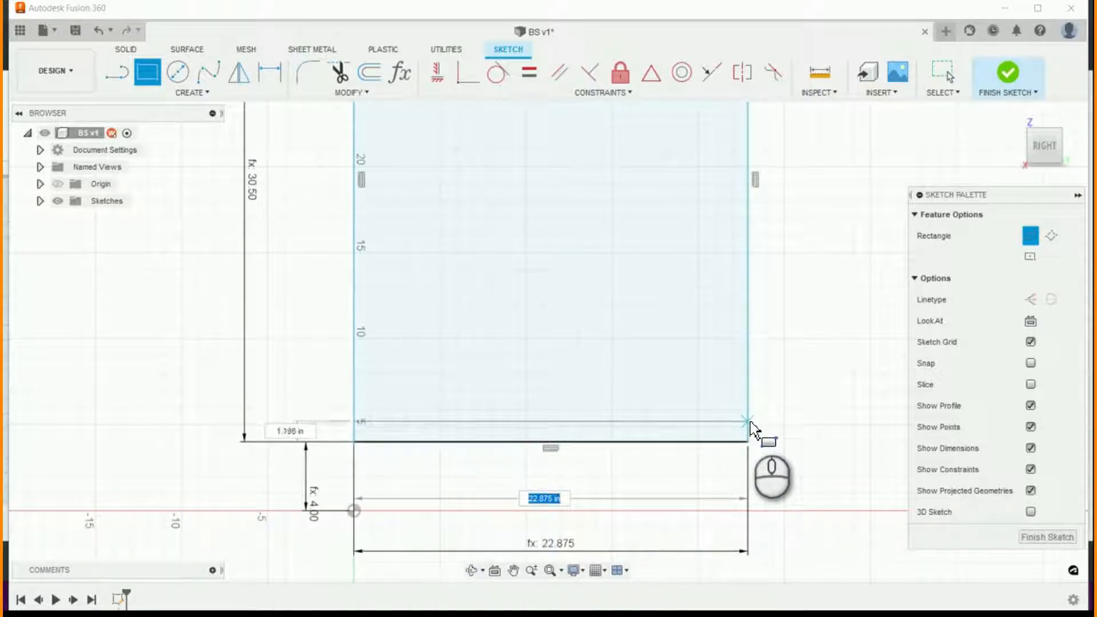
key("Tab")
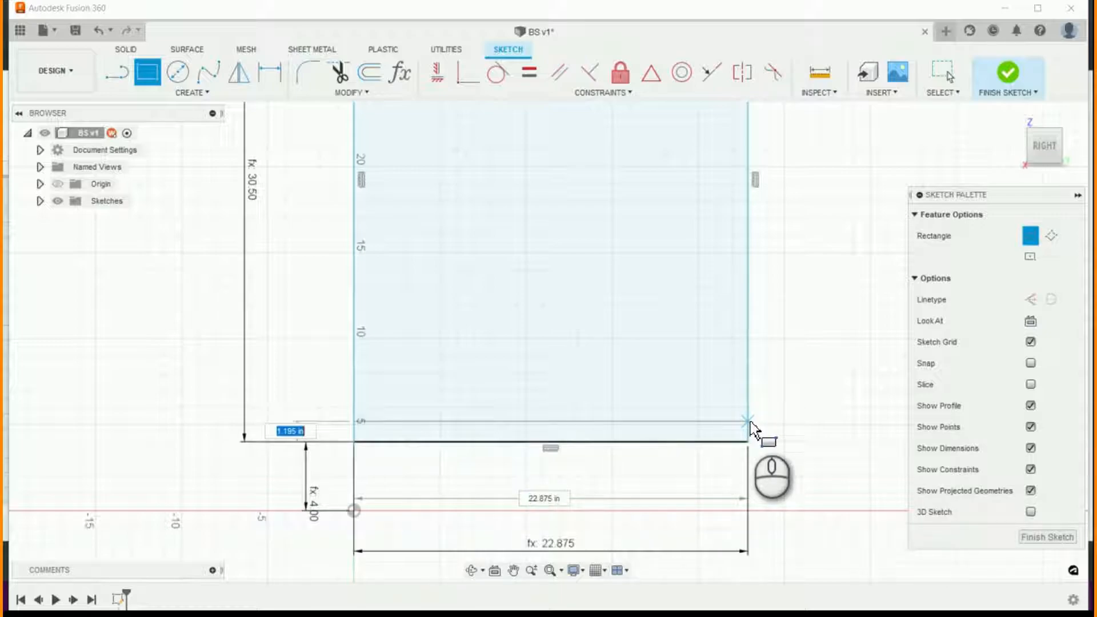
type("ma")
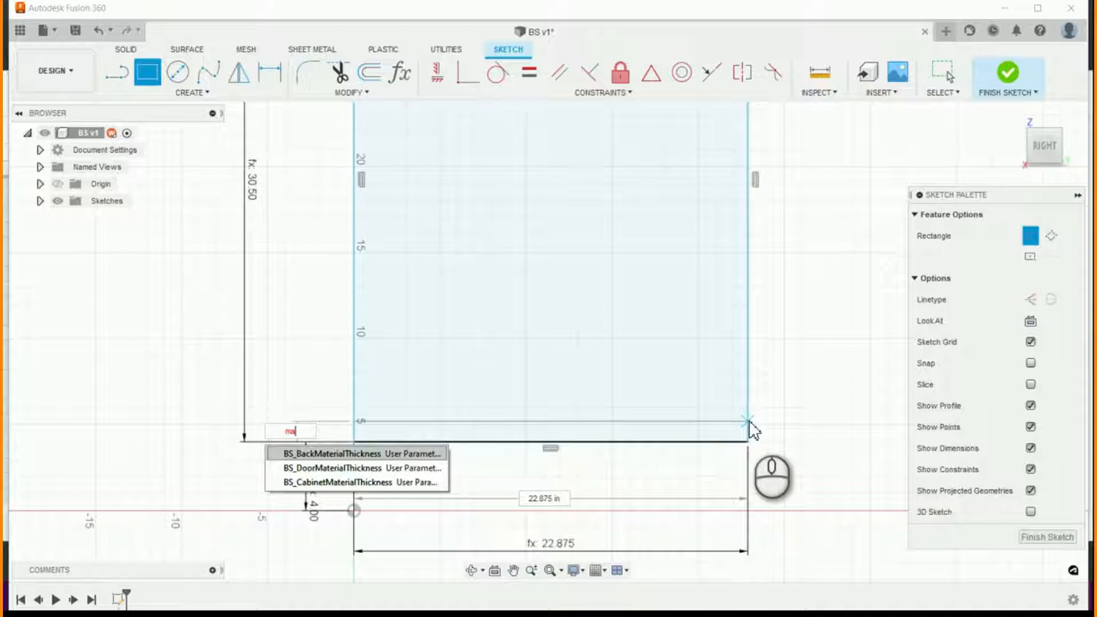
key("Down")
key("Down")
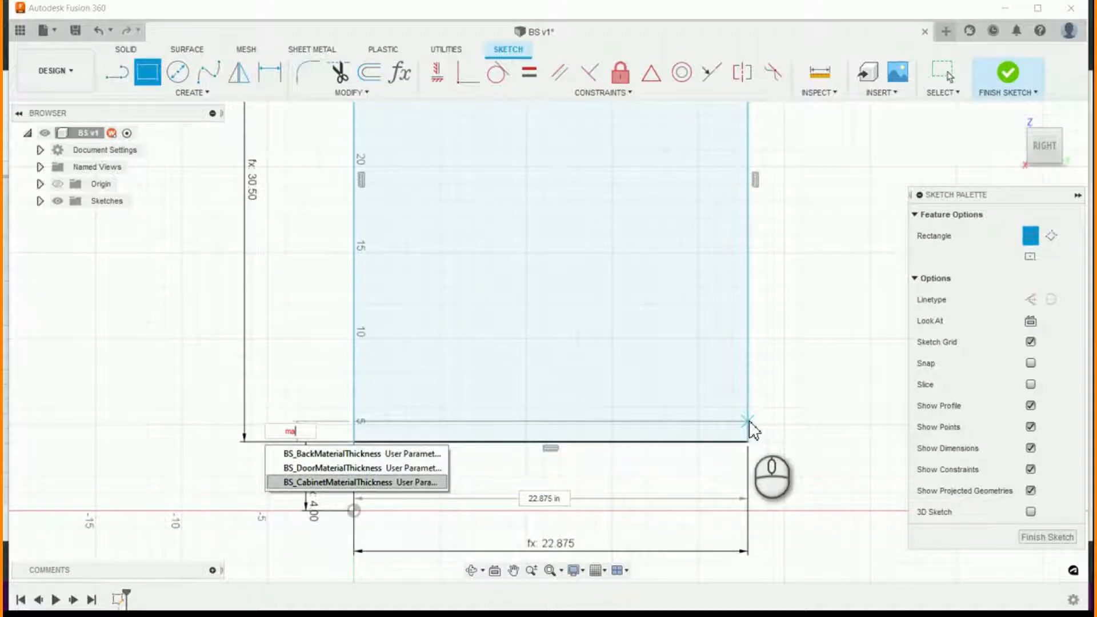
key("Up")
key("Down")
key("Up")
key("Down")
key("Return")
key("Tab")
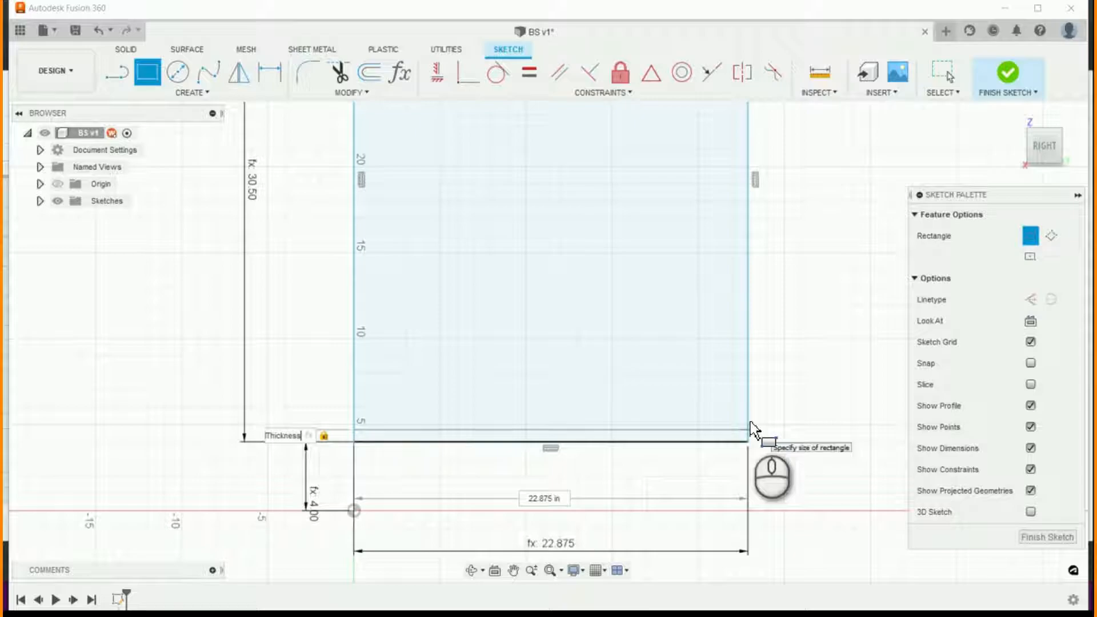
key("Return")
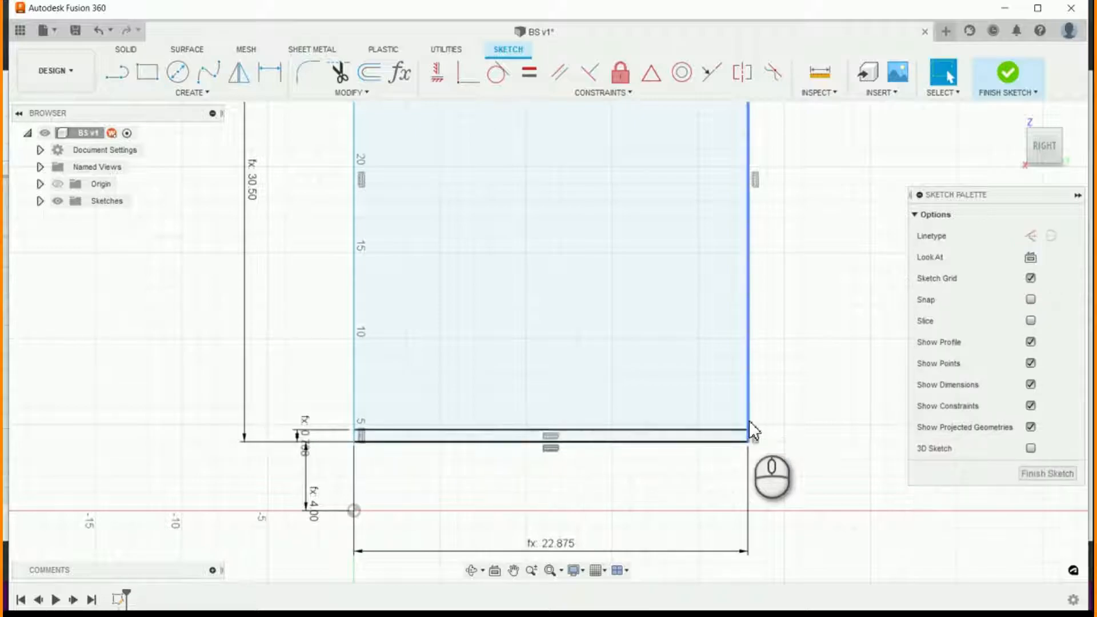
- Sketch a horizontal stretcher rectangle inside the side panel's upper-left corner, BS_StrecherWidth wide and BS_CabinetMaterialThickness high
scroll(722, 518, "down", 5)
scroll(786, 297, "up", 3)
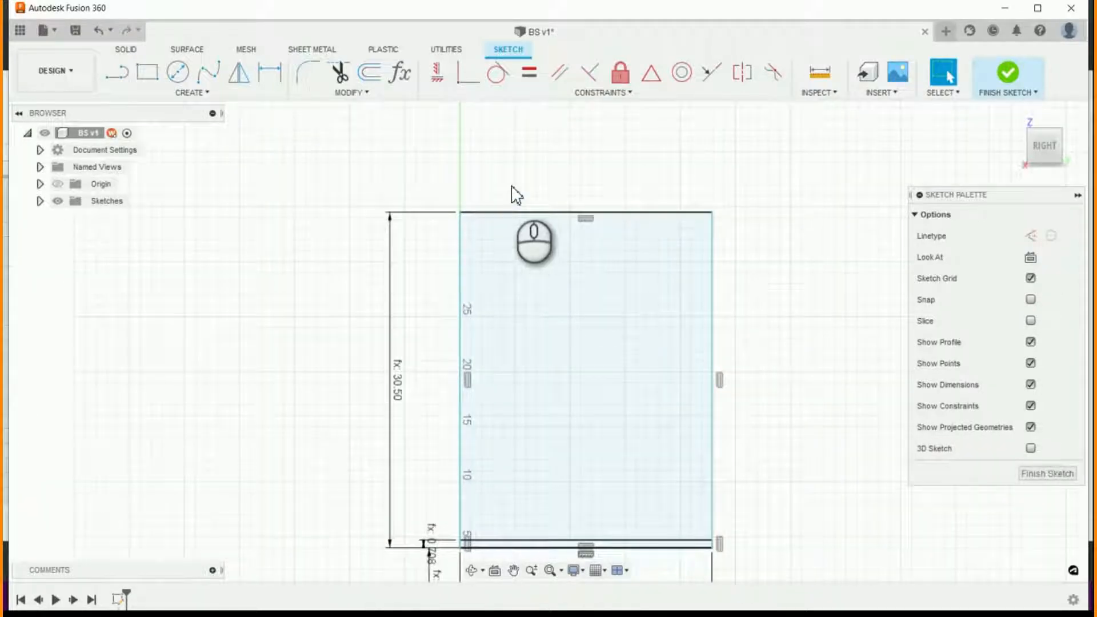
scroll(511, 193, "up", 2)
left_click(147, 71)
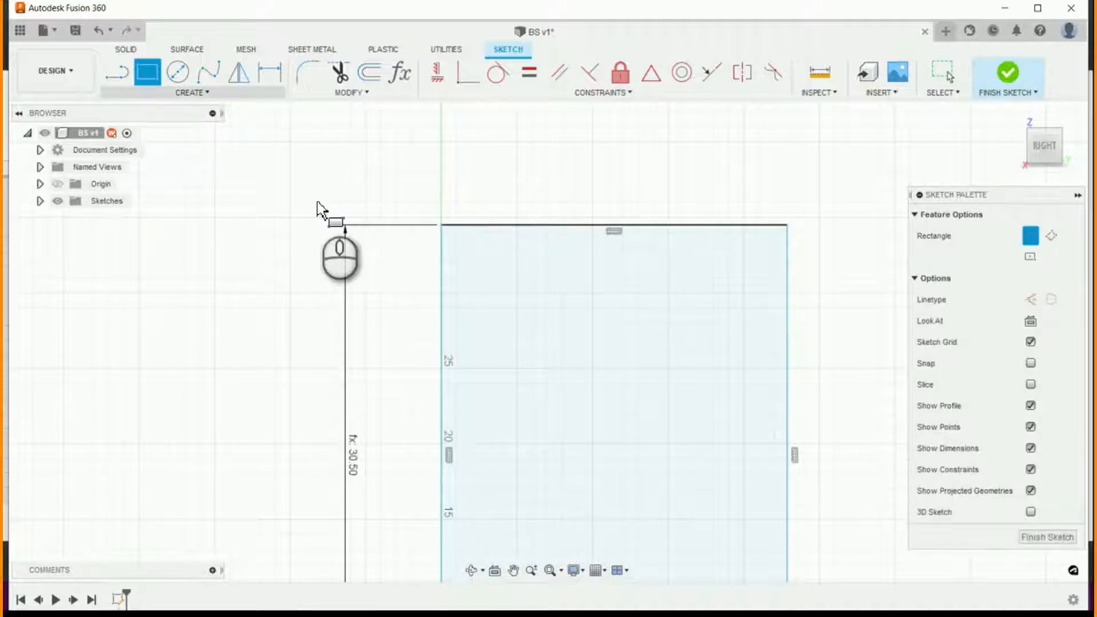
left_click(442, 228)
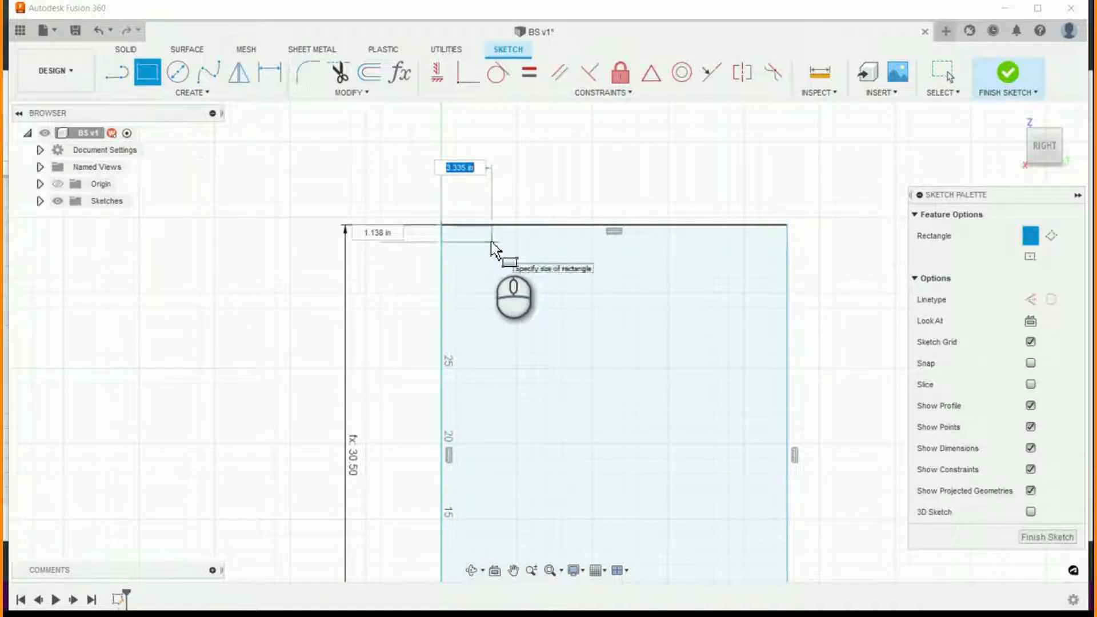
type("str")
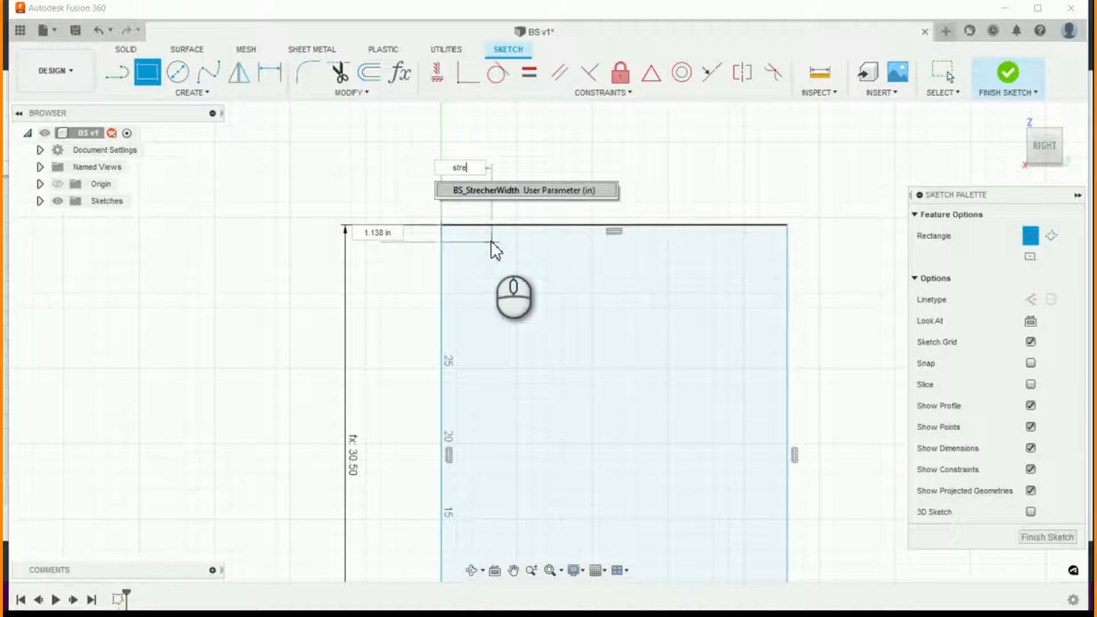
type("e")
key("Return")
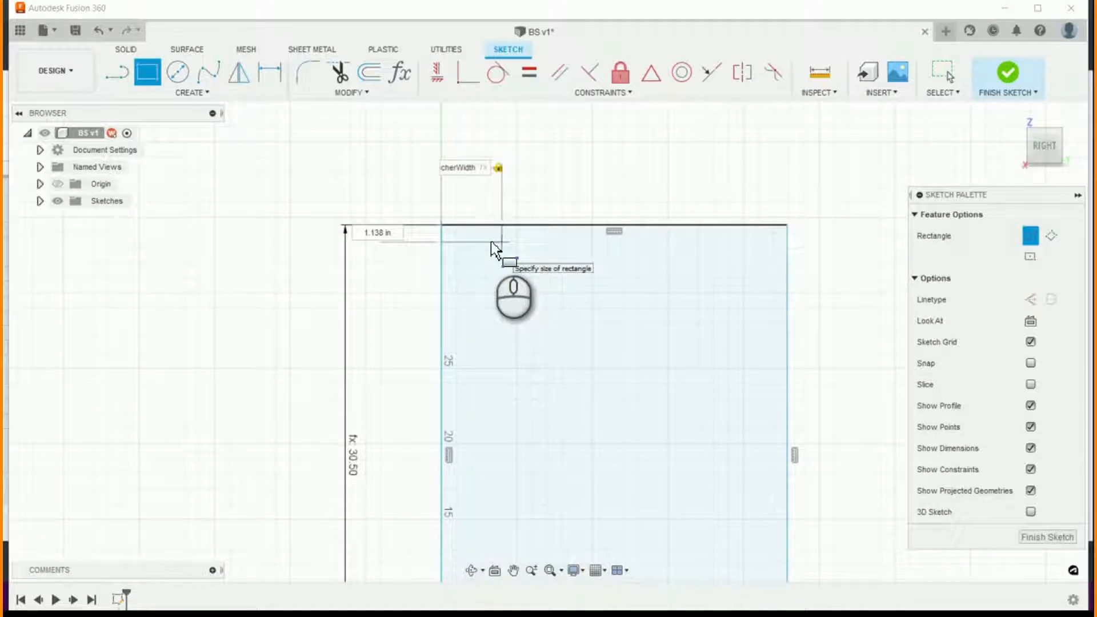
type("ma")
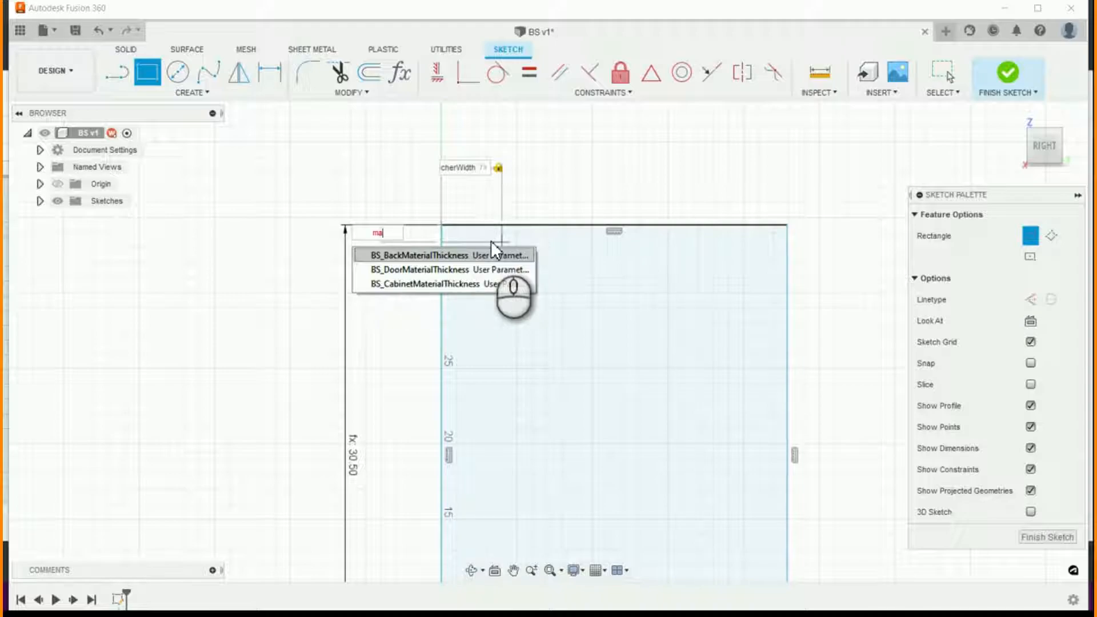
key("Down")
key("Down")
key("Return")
key("Tab")
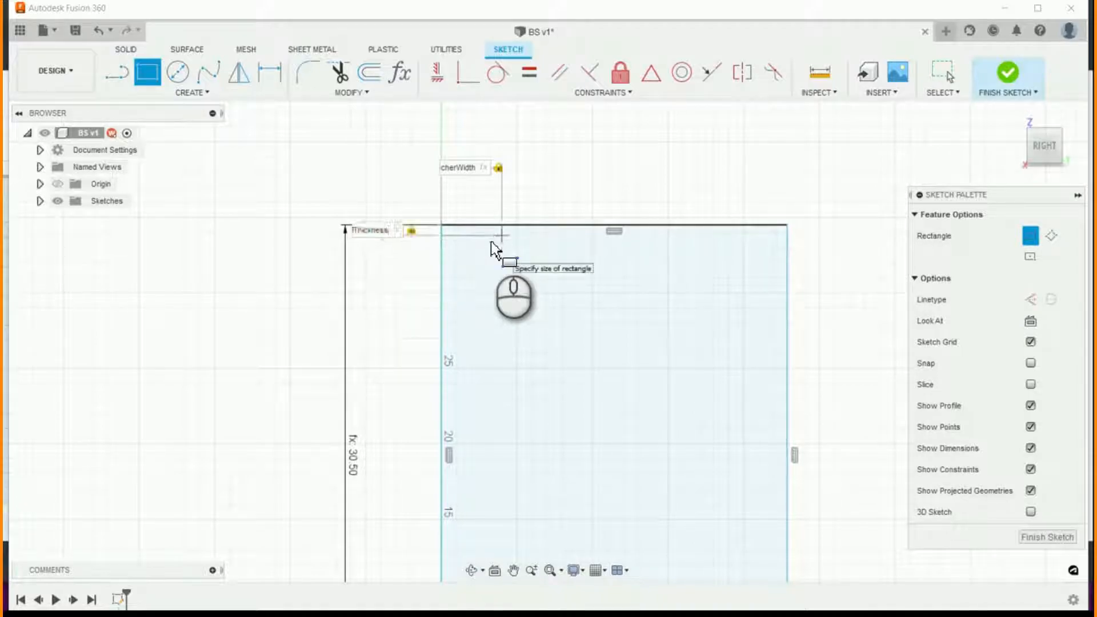
key("Return")
key("Escape")
- Sketch a vertical stretcher rectangle inside the side panel's upper-right corner, BS_CabinetMaterialThickness wide and BS_StrecherWidth high
scroll(489, 268, "up", 2)
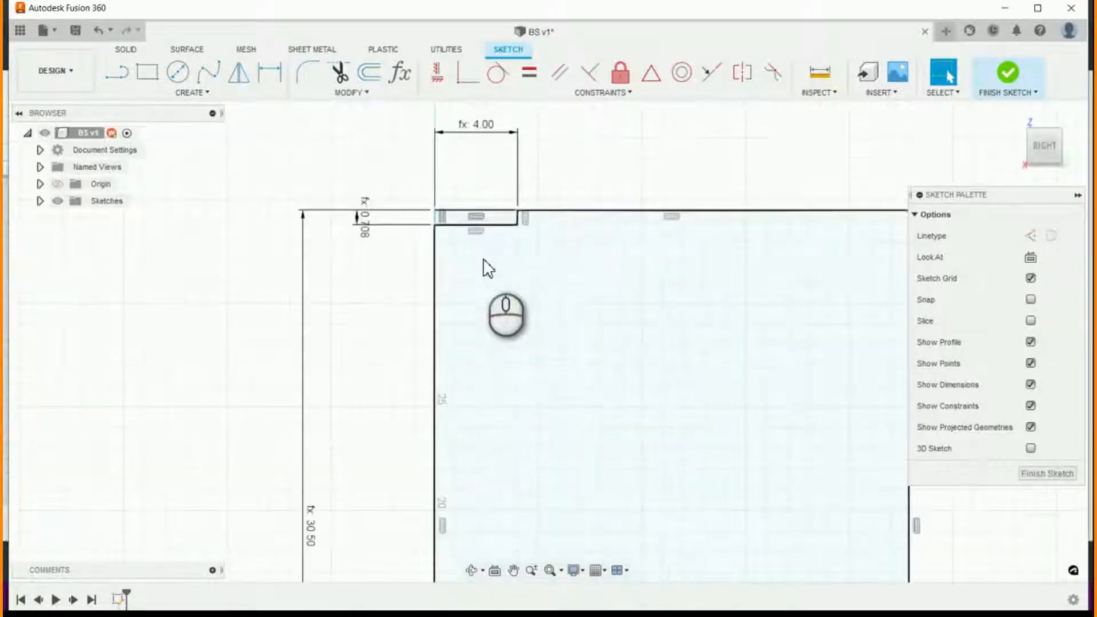
scroll(488, 268, "down", 3)
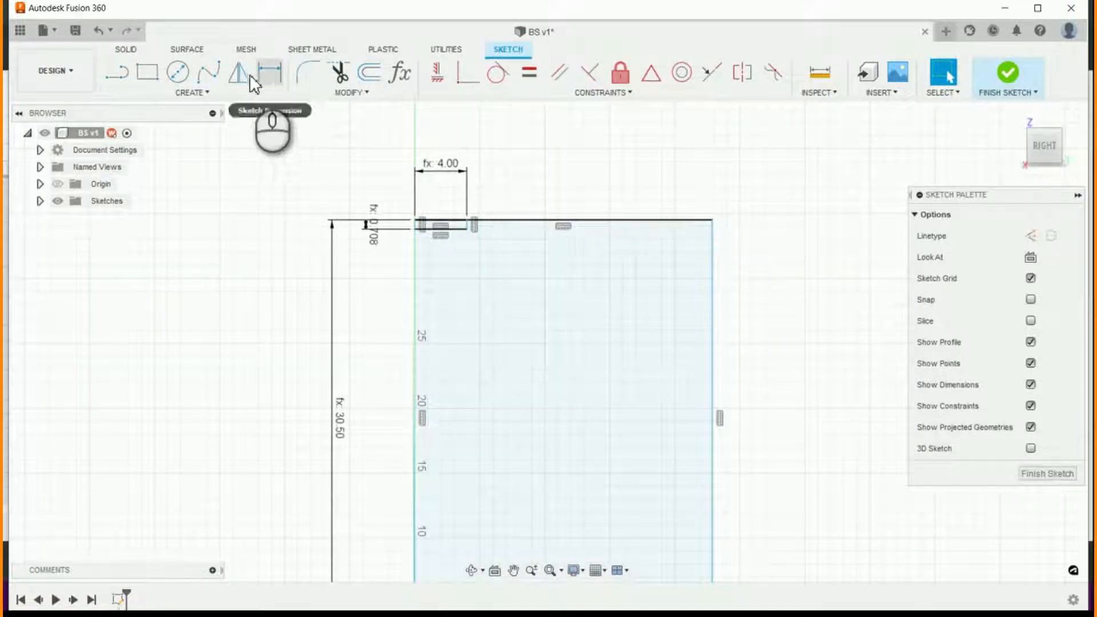
left_click(146, 74)
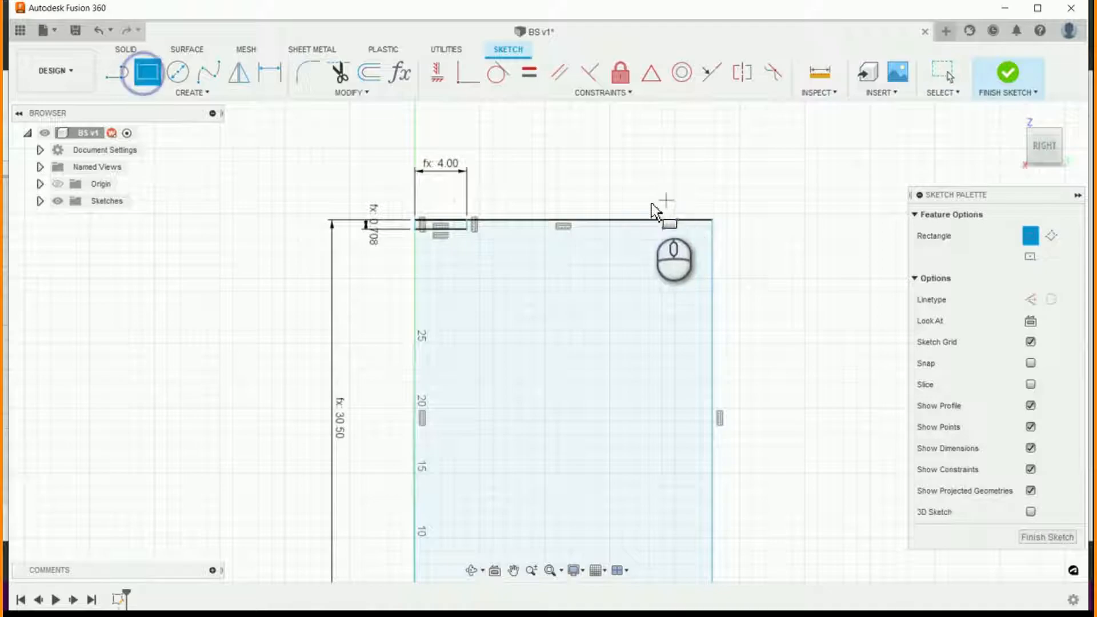
left_click(712, 220)
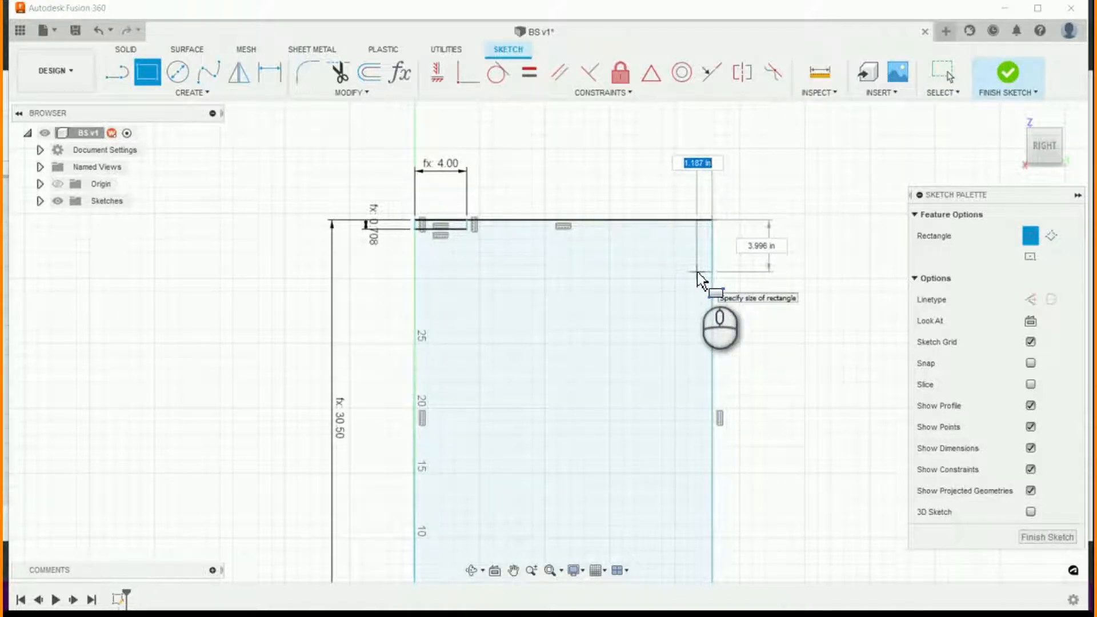
type("ca")
key("Return")
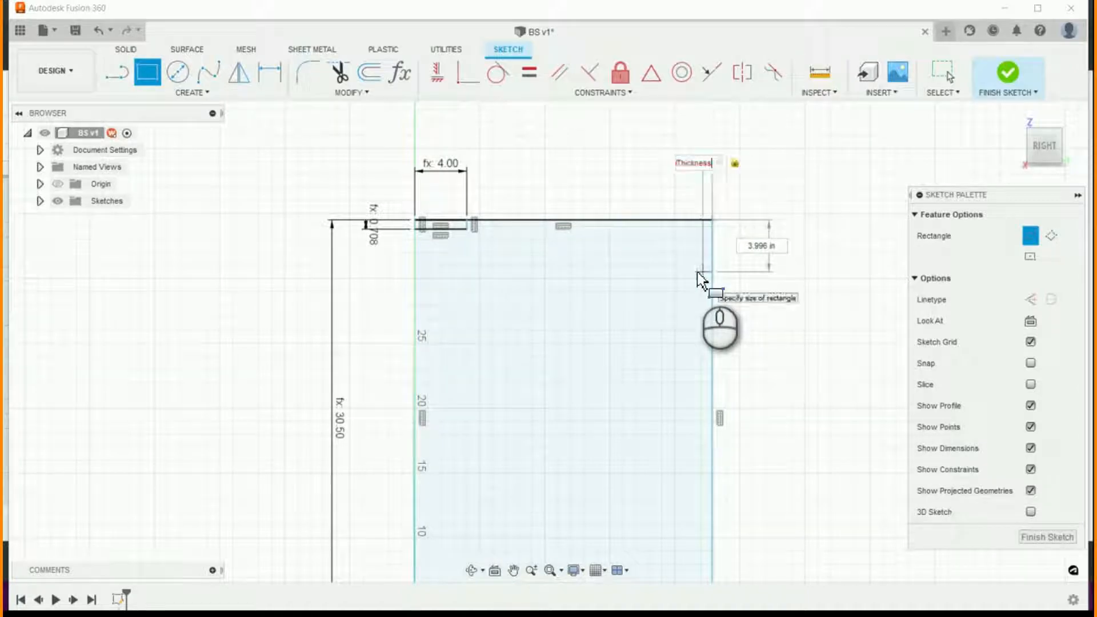
key("Tab")
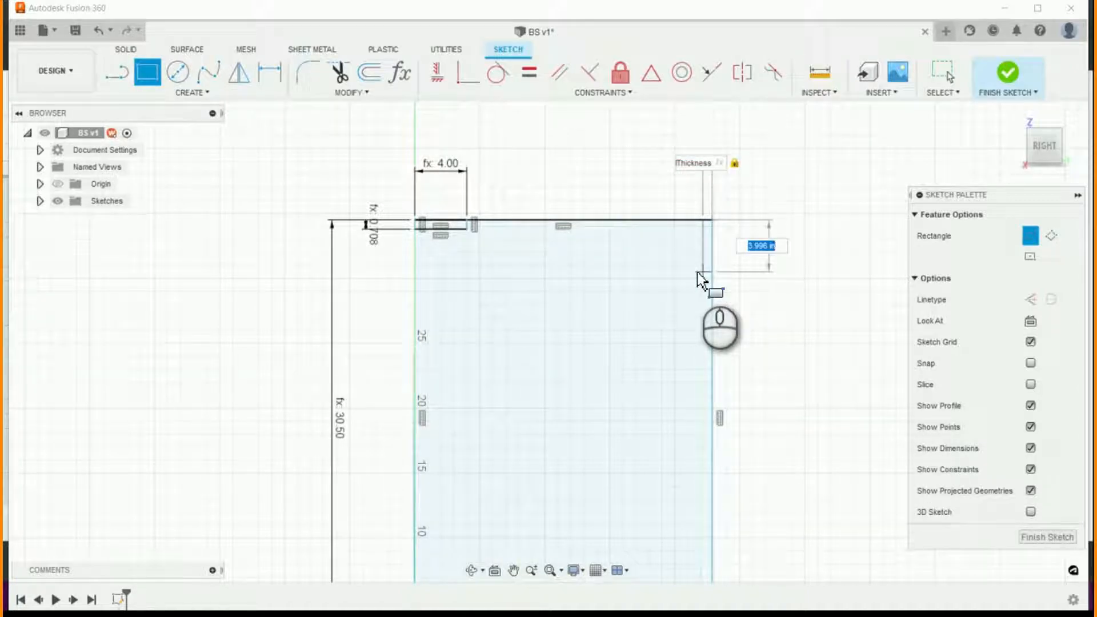
type("st")
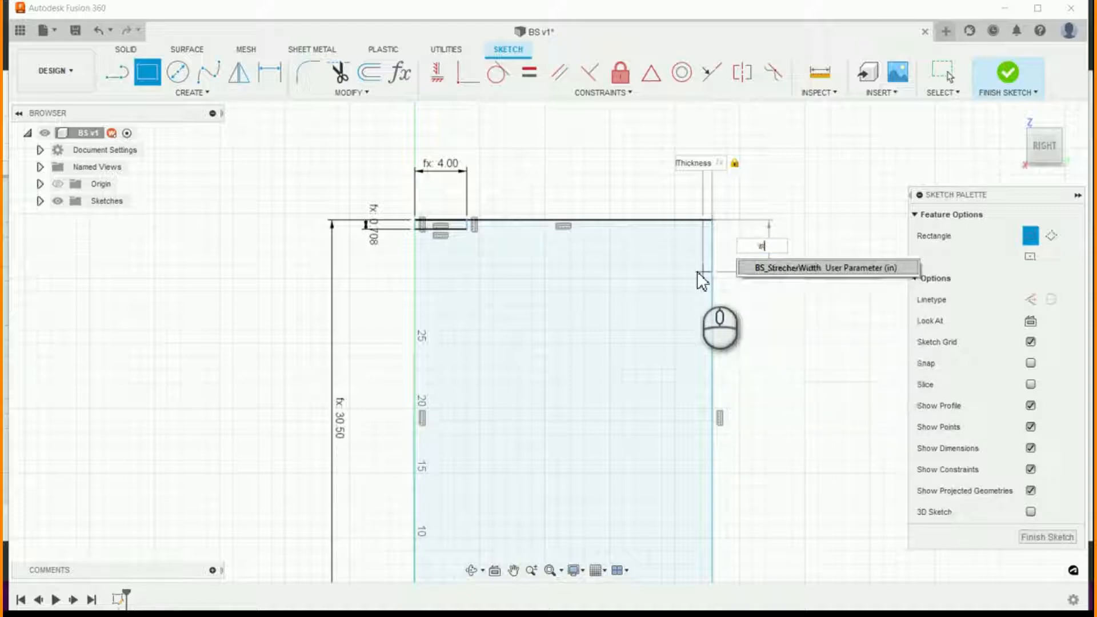
key("Return")
key("Return")
key("Escape")
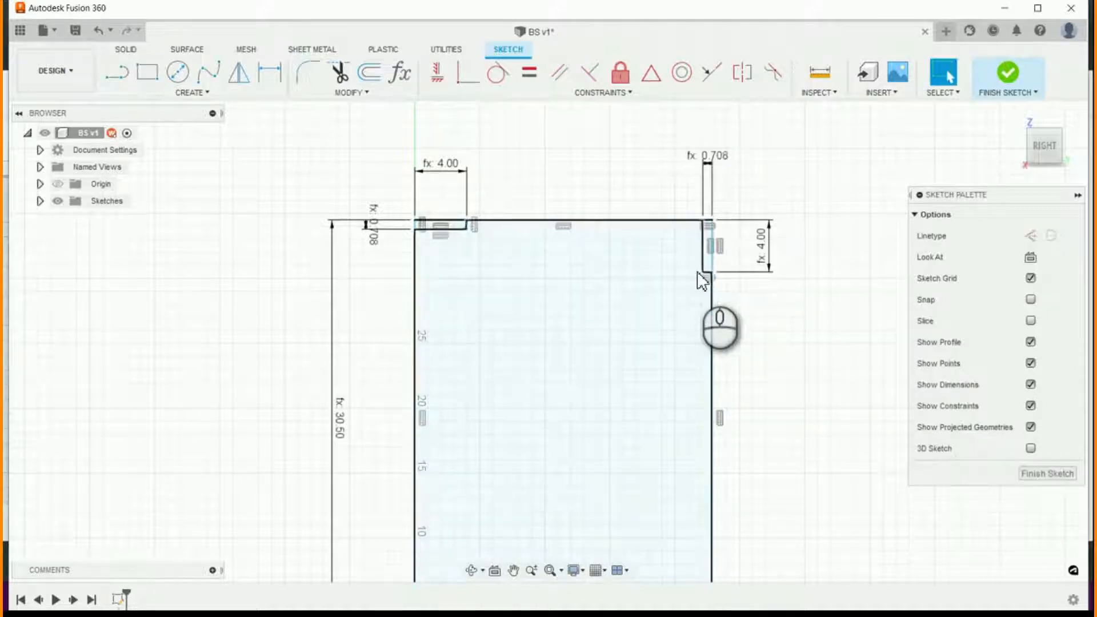
- Sketch a rectangle extending inward from the vertical stretcher's top inner corner, with width min of 2 and BS_StrecherWidth, about 1.05 in high
scroll(683, 233, "up", 1)
scroll(742, 234, "down", 3)
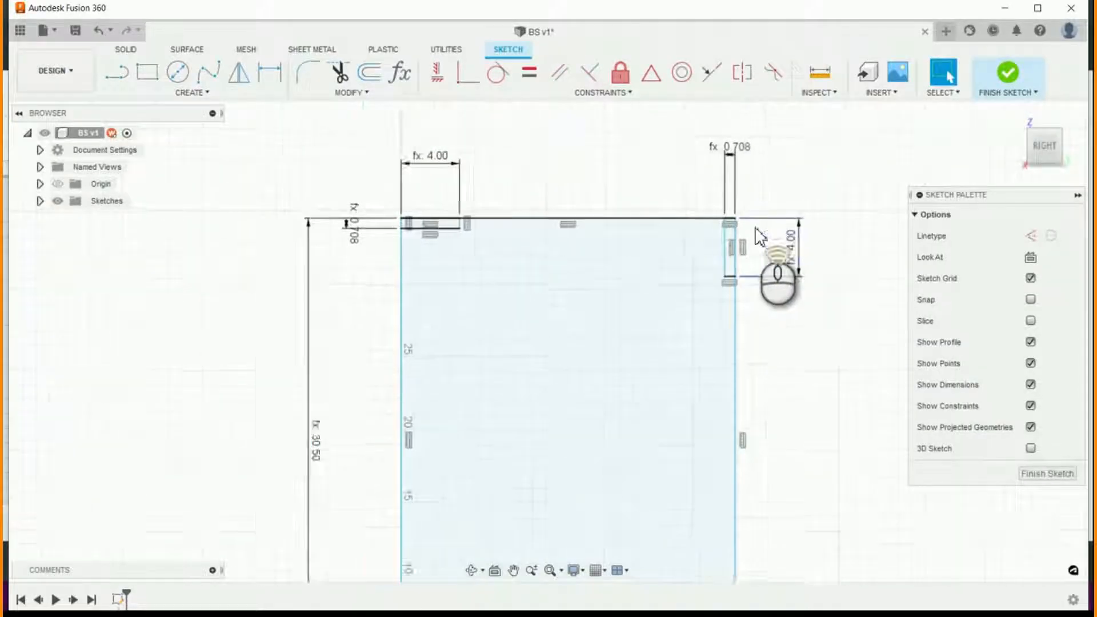
scroll(742, 228, "up", 3)
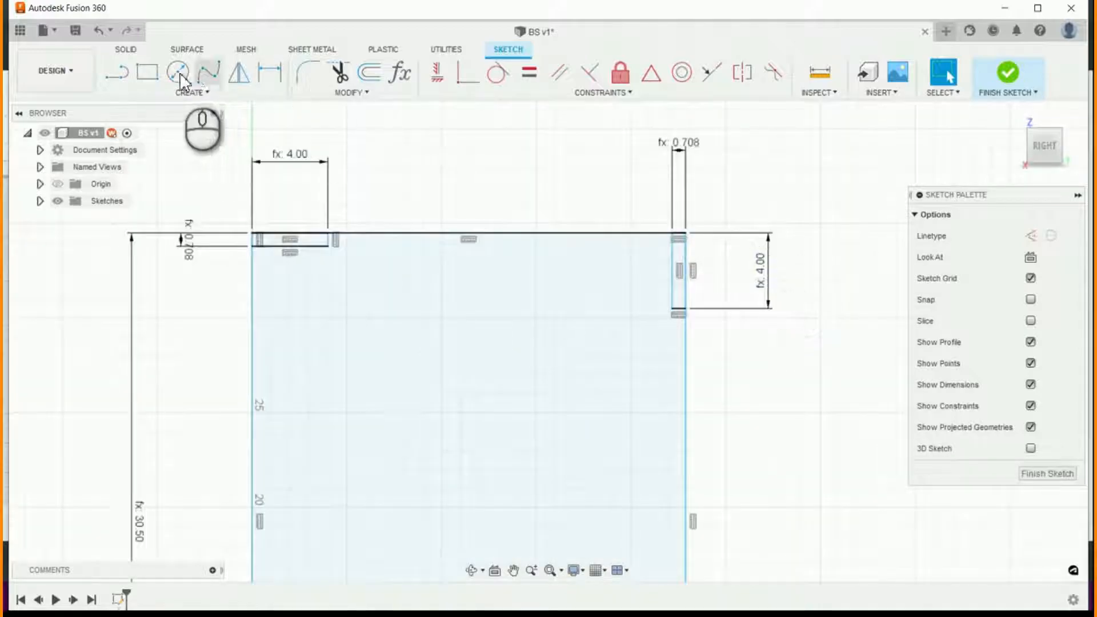
left_click(146, 73)
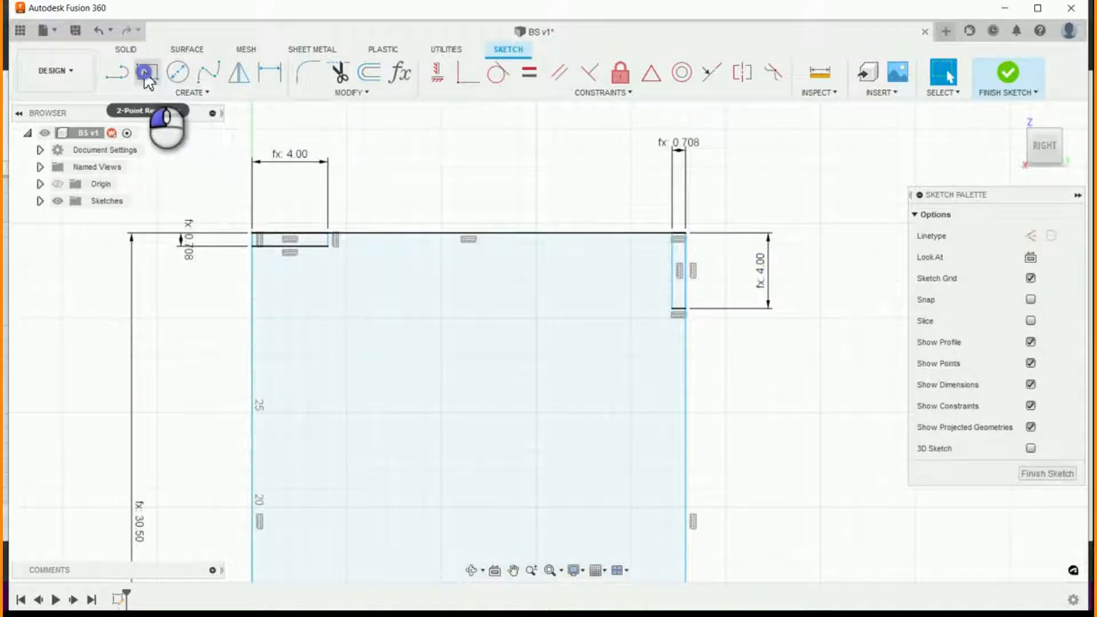
left_click(672, 234)
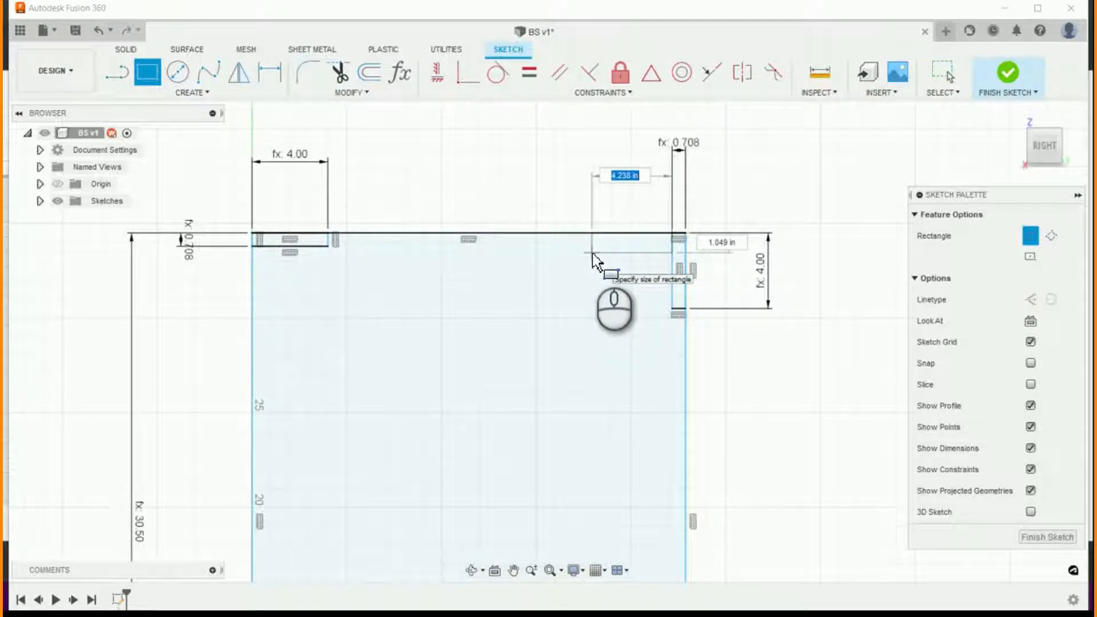
type("stre")
key("Return")
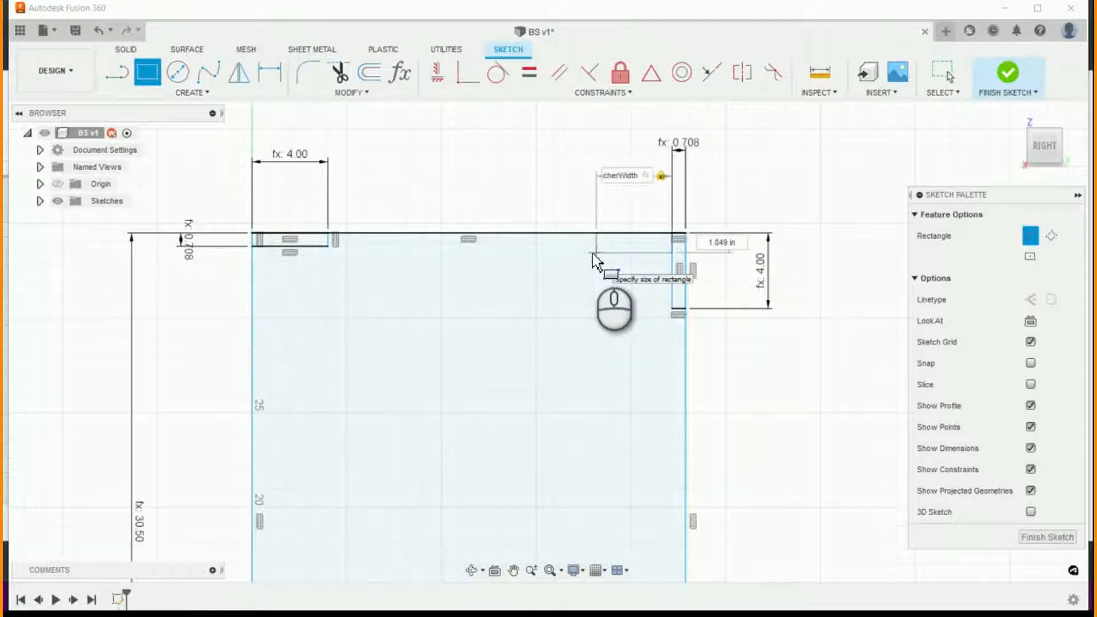
key("Left")
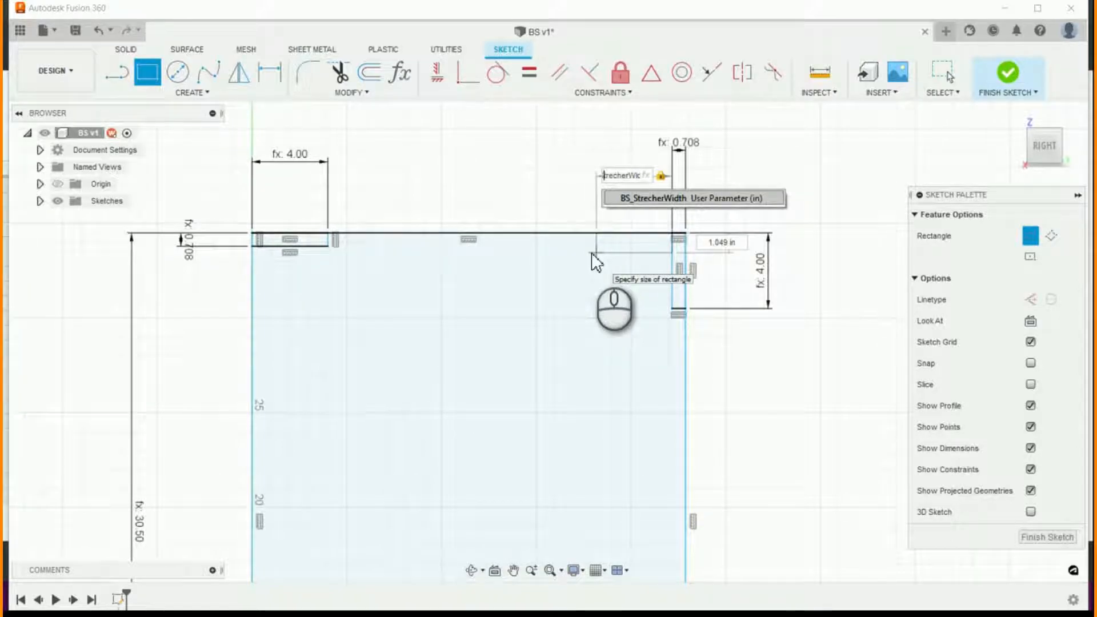
key("Left")
key("Left")
key("Left")
key("Left")
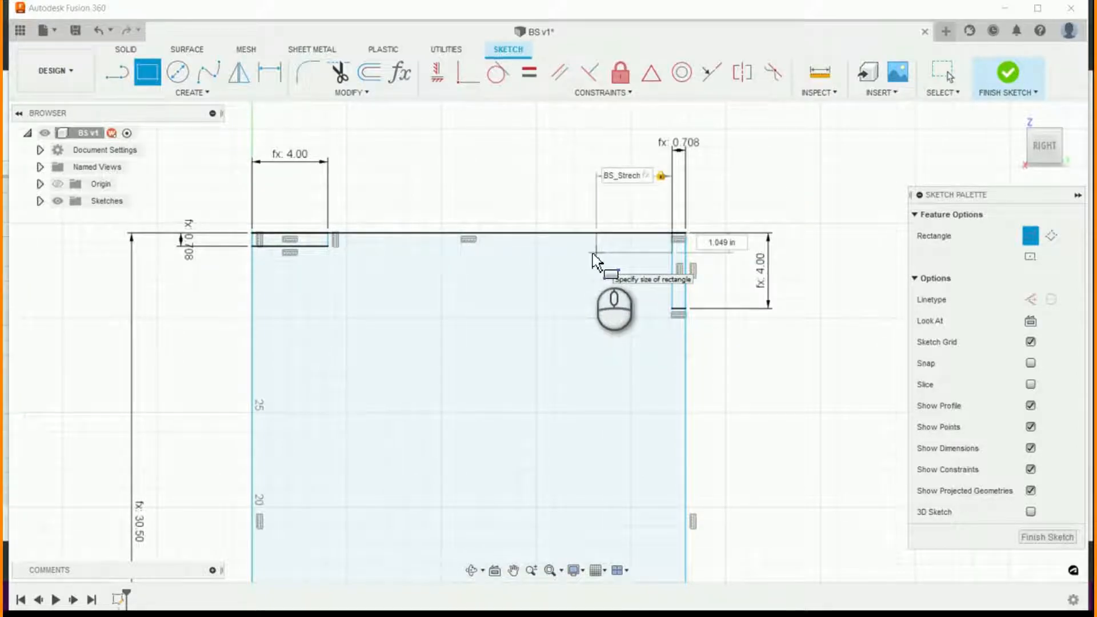
type("min(2,")
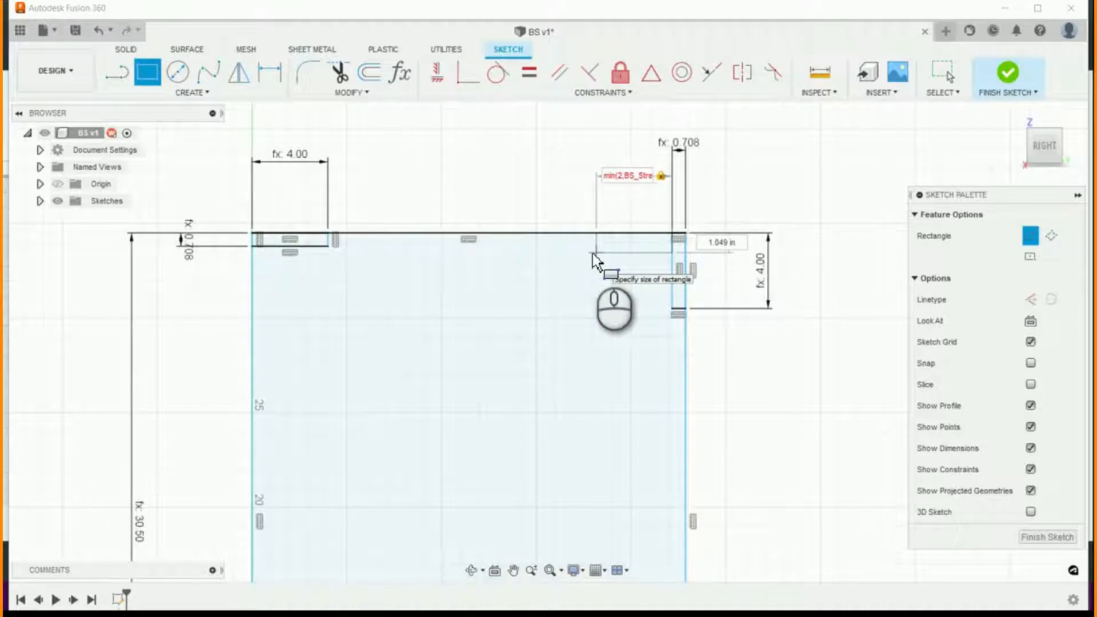
key("Right")
key("Right")
key("Right")
key("Right")
key("Right")
key("Right")
key("Right")
key("Right")
key("Right")
key("Left")
key("Left")
key("Left")
key("Left")
key("Left")
key("Left")
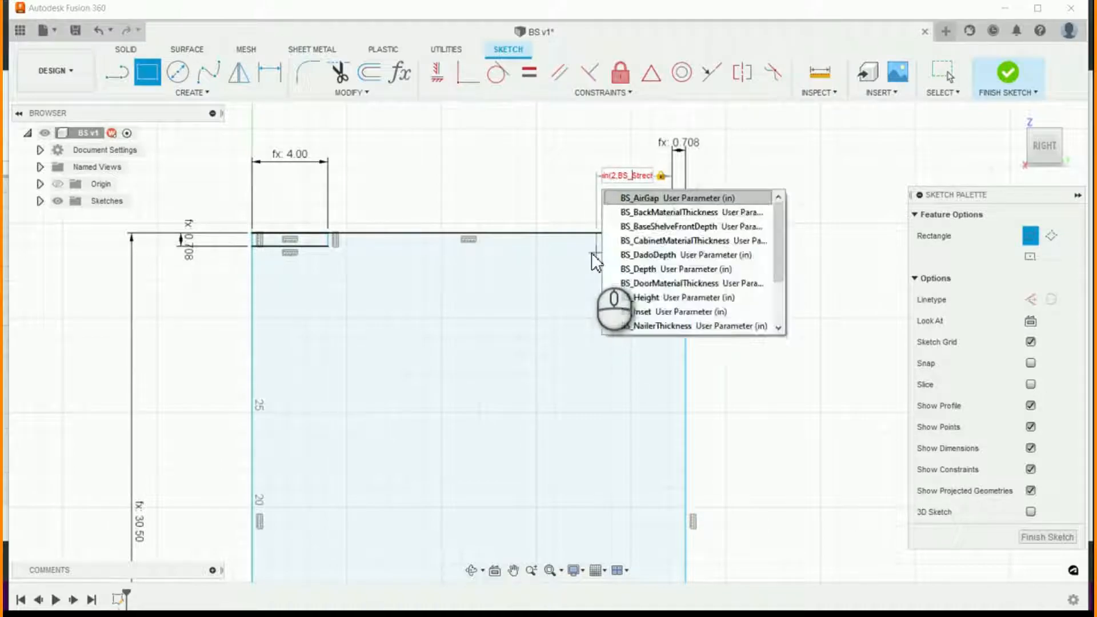
key("Left")
key("Left")
key("Left")
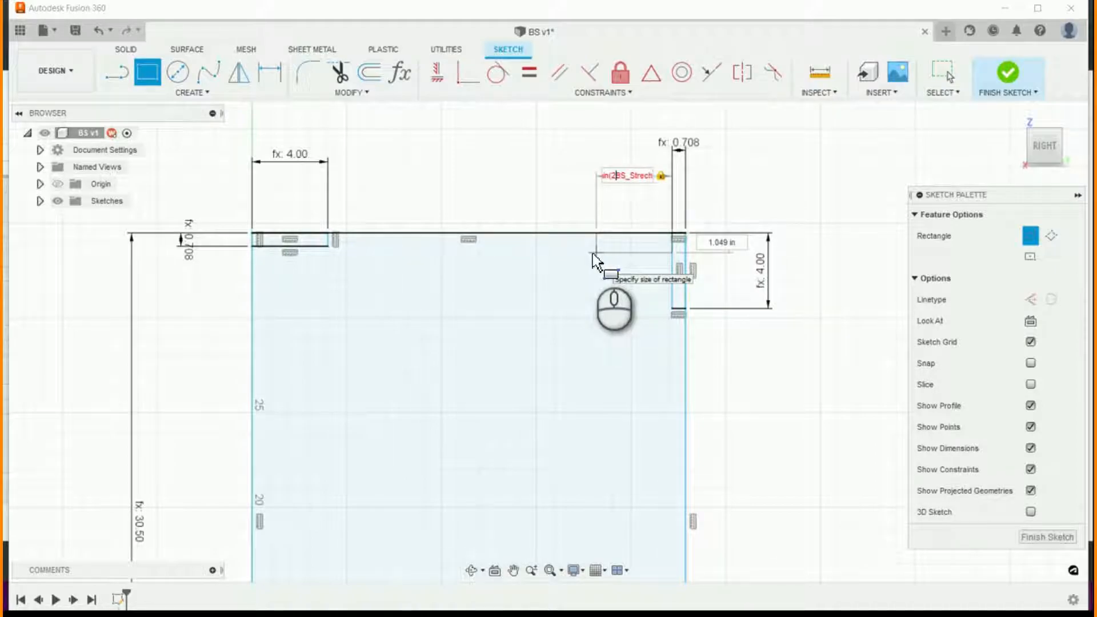
key("Right")
key("Right")
key("Right")
key("Right")
key("Right")
key("Right")
key("Right")
key("Right")
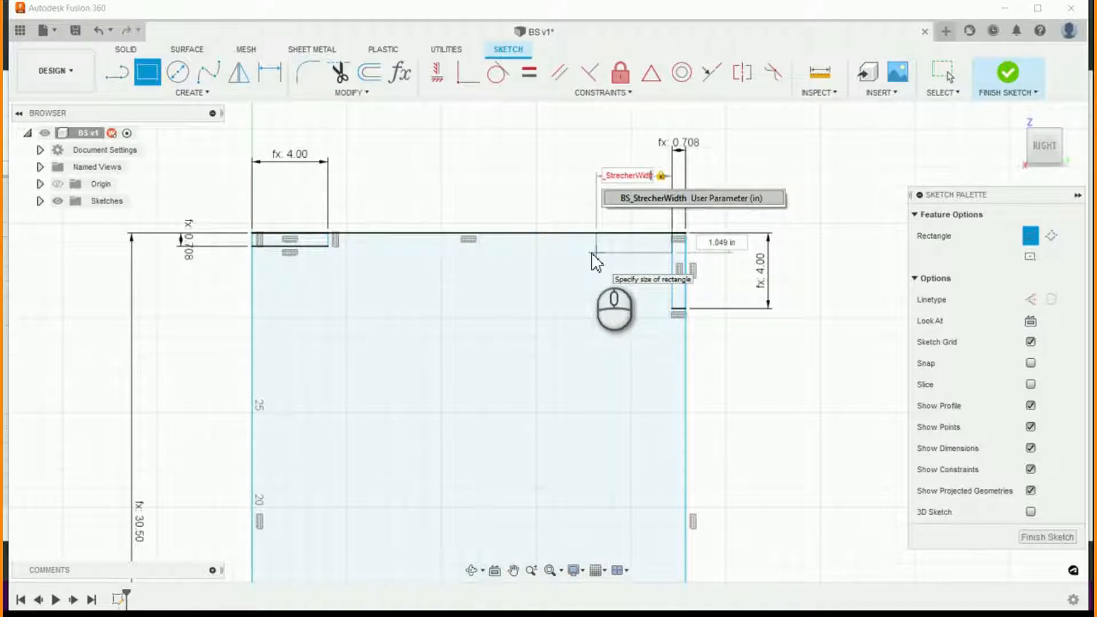
key("Right")
type(")")
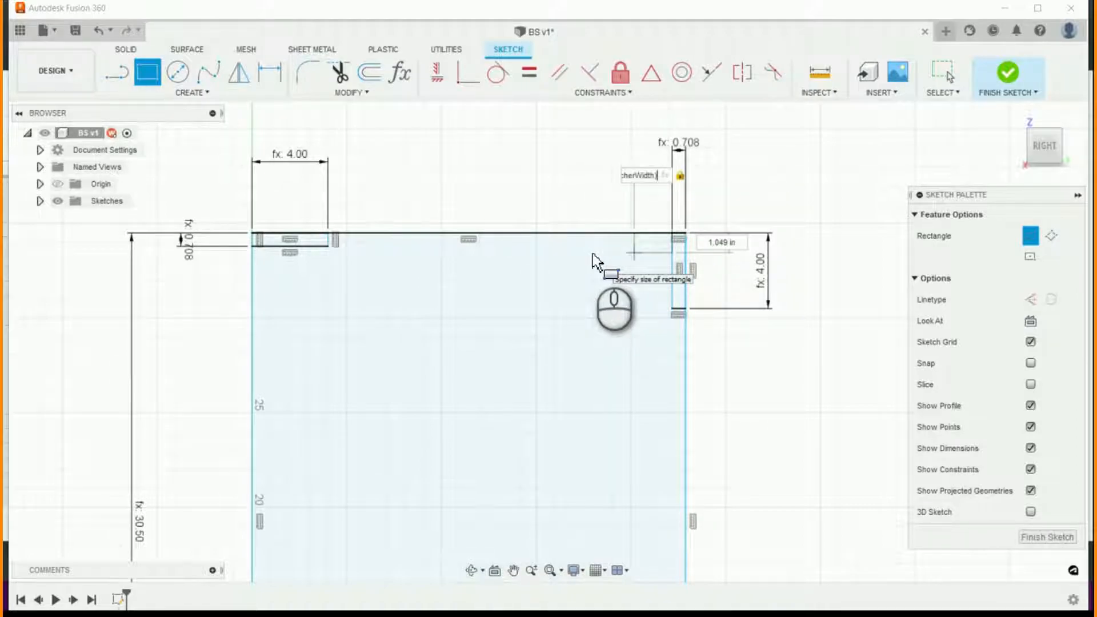
key("Return")
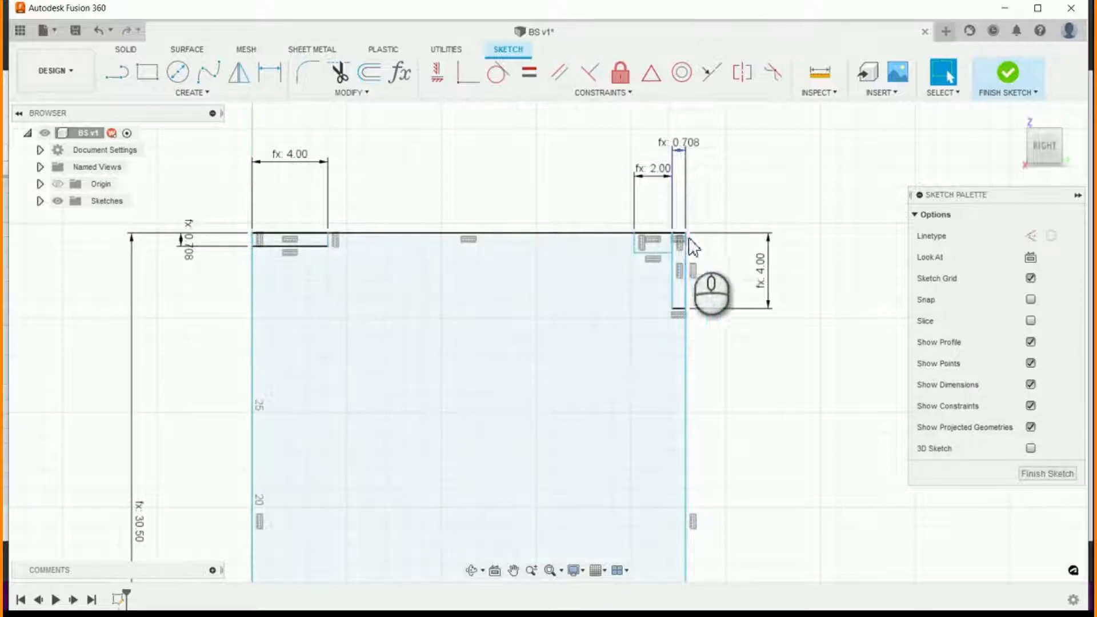
- Dimension the height of the small rectangle beside the vertical stretcher as BS_CabinetMaterialThickness
key("d")
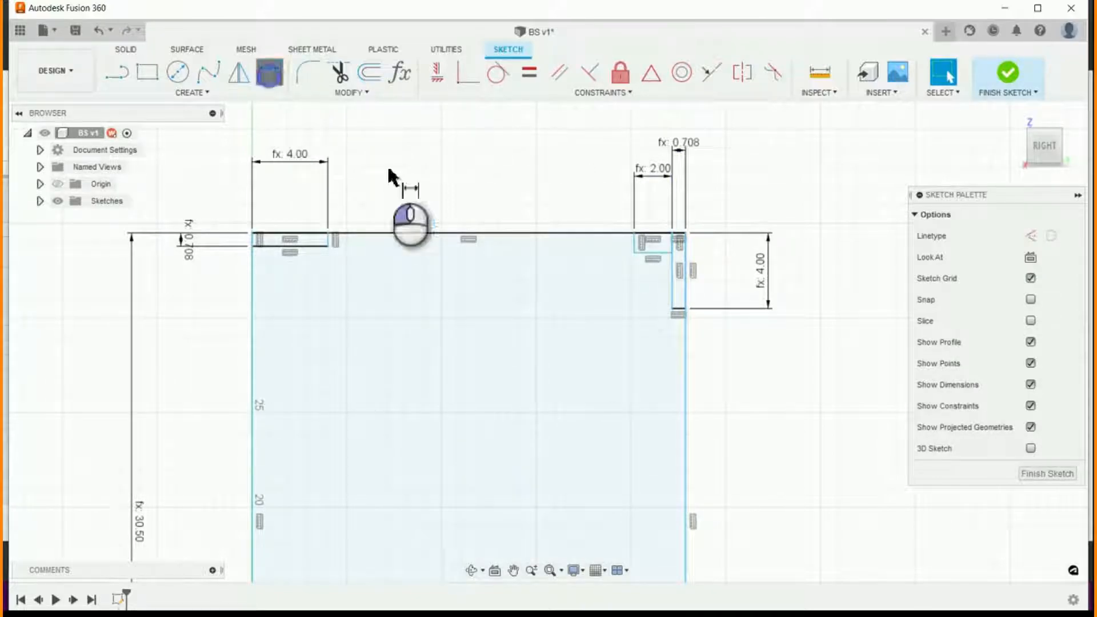
left_click(650, 247)
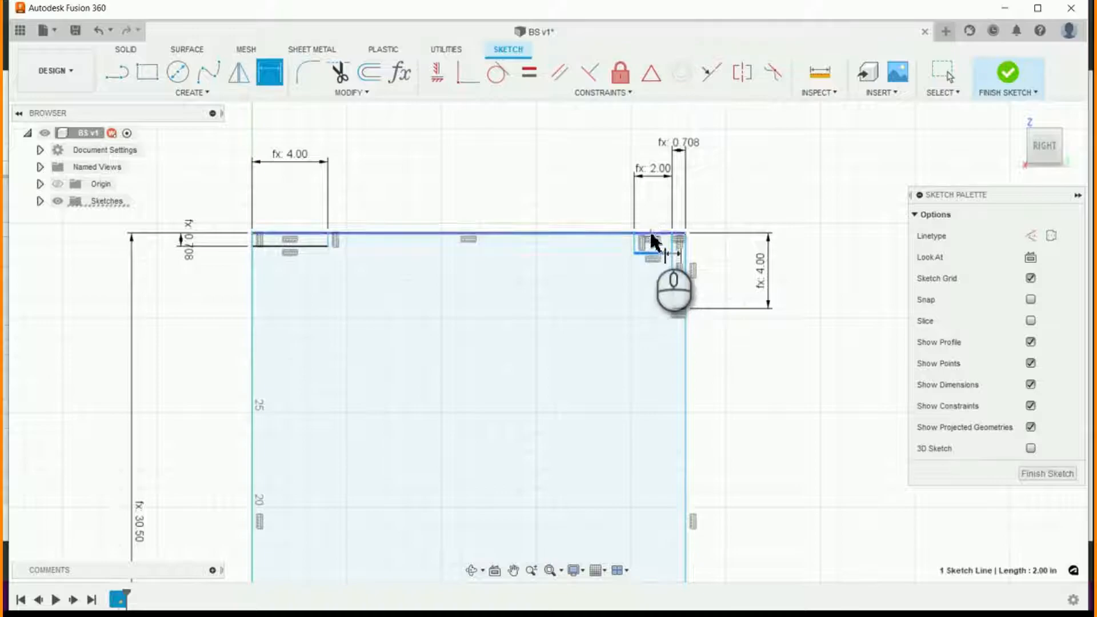
left_click(651, 237)
left_click(610, 254)
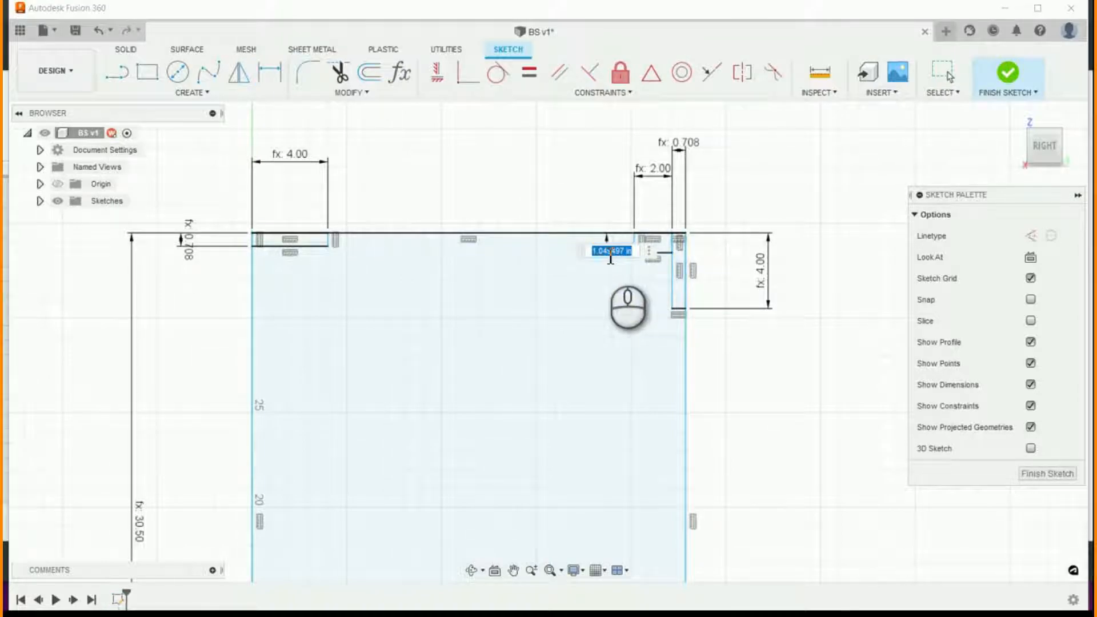
type("B")
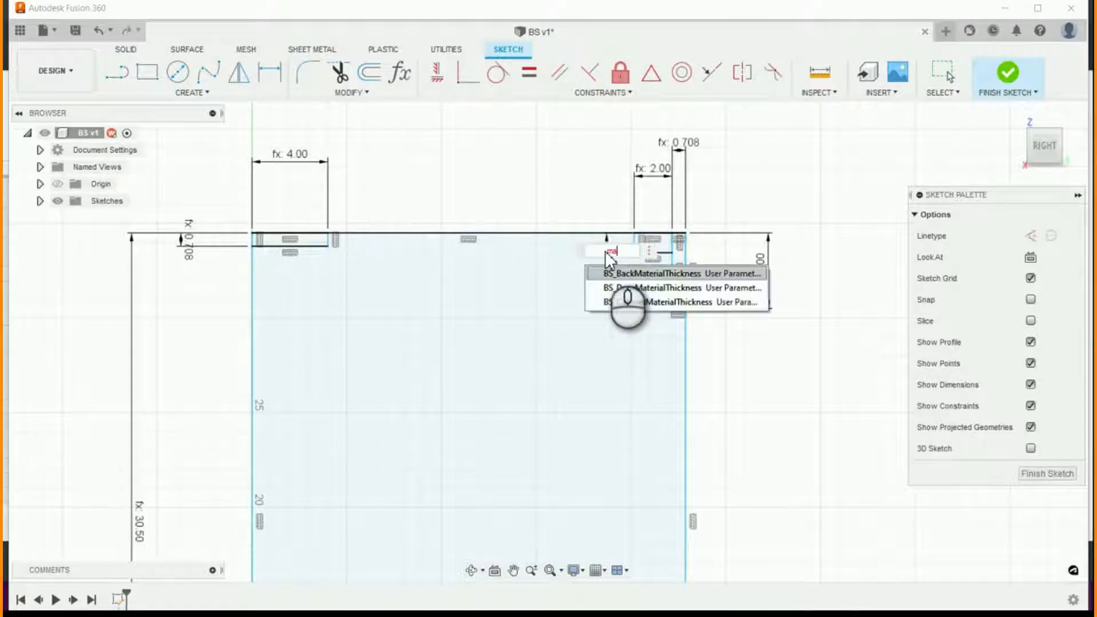
key("Down")
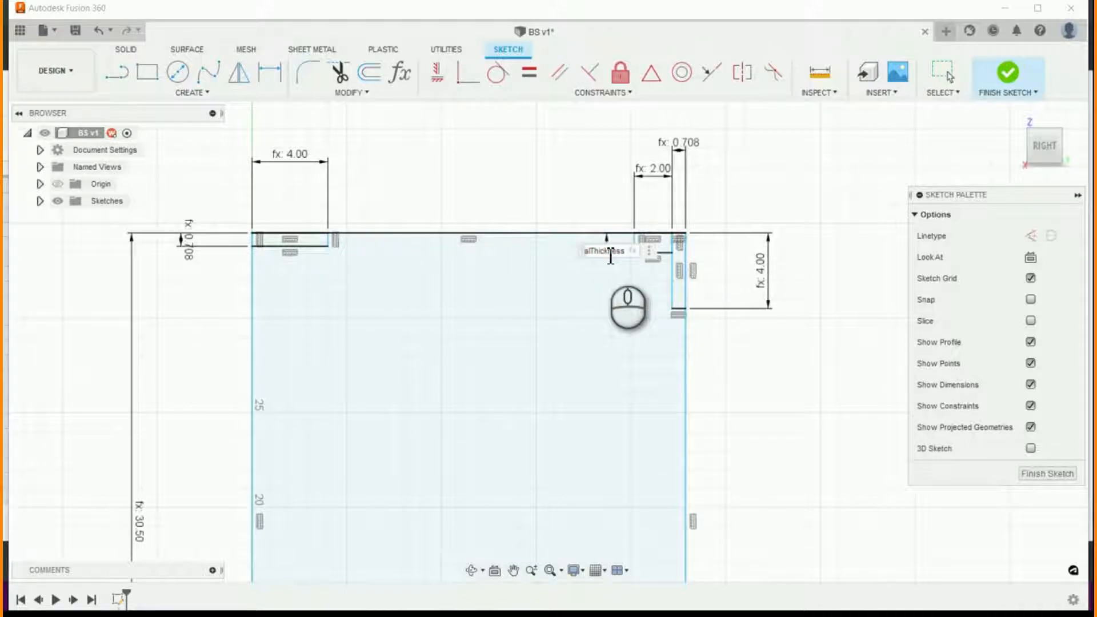
key("BackSpace")
key("BackSpace")
key("BackSpace")
key("BackSpace")
key("BackSpace")
key("BackSpace")
key("BackSpace")
key("BackSpace")
key("BackSpace")
key("BackSpace")
key("BackSpace")
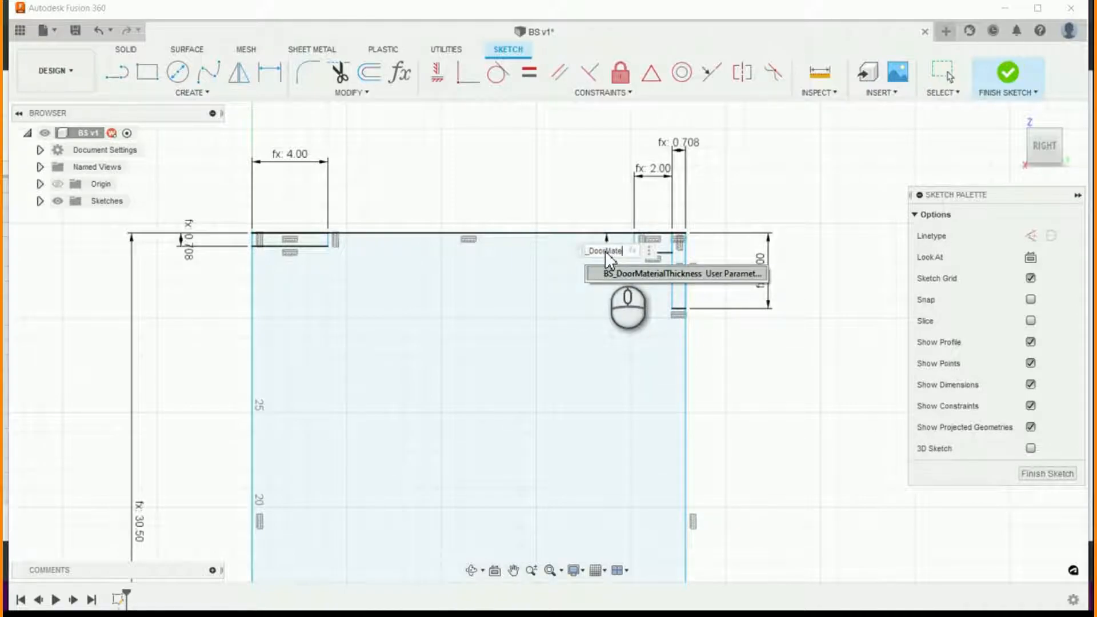
key("BackSpace")
key("BackSpace")
key("BackSpace")
key("BackSpace")
key("BackSpace")
key("BackSpace")
key("BackSpace")
key("BackSpace")
key("BackSpace")
key("BackSpace")
key("BackSpace")
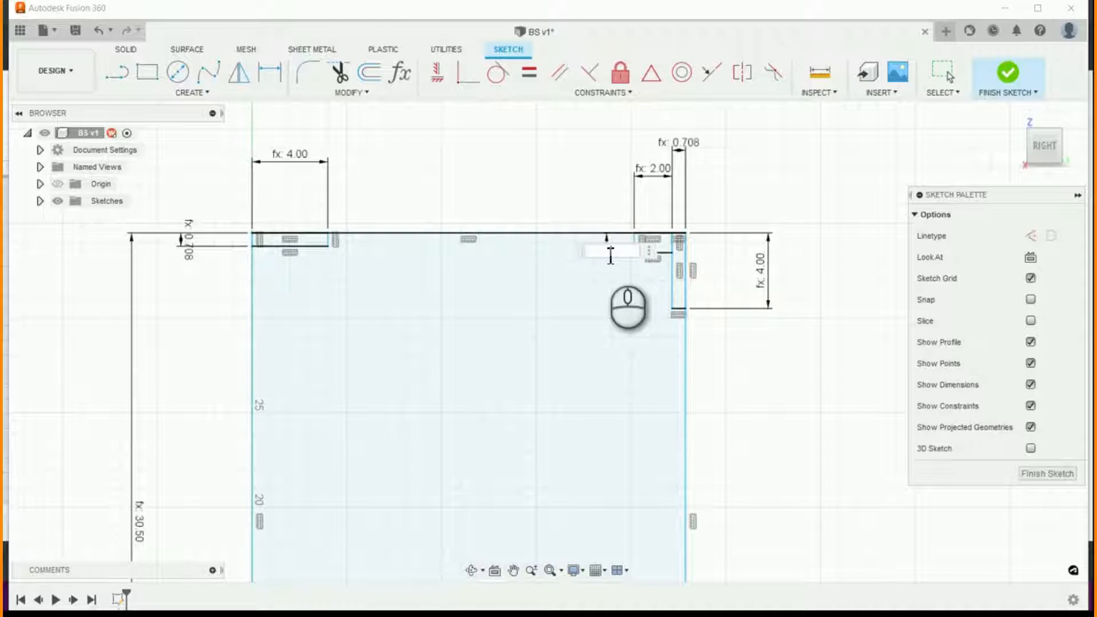
type("cabine")
key("Return")
key("Return")
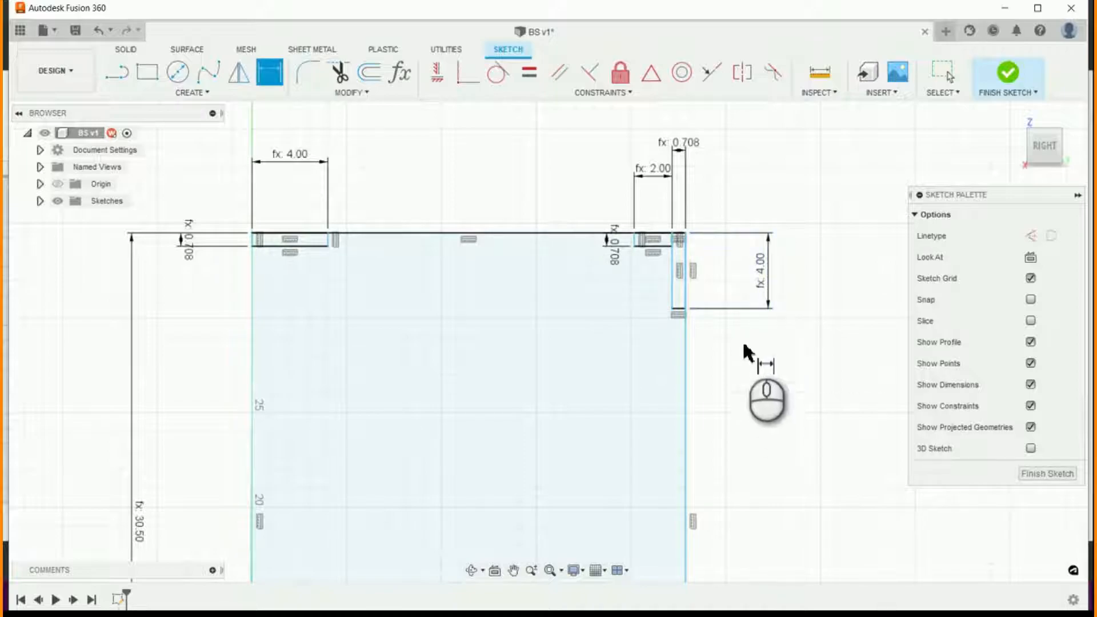
- Sketch a rectangle directly below the outer end of the upper-left stretcher, BS_DoorMaterialThickness wide and BS_TopRailWidth high
left_click(141, 73)
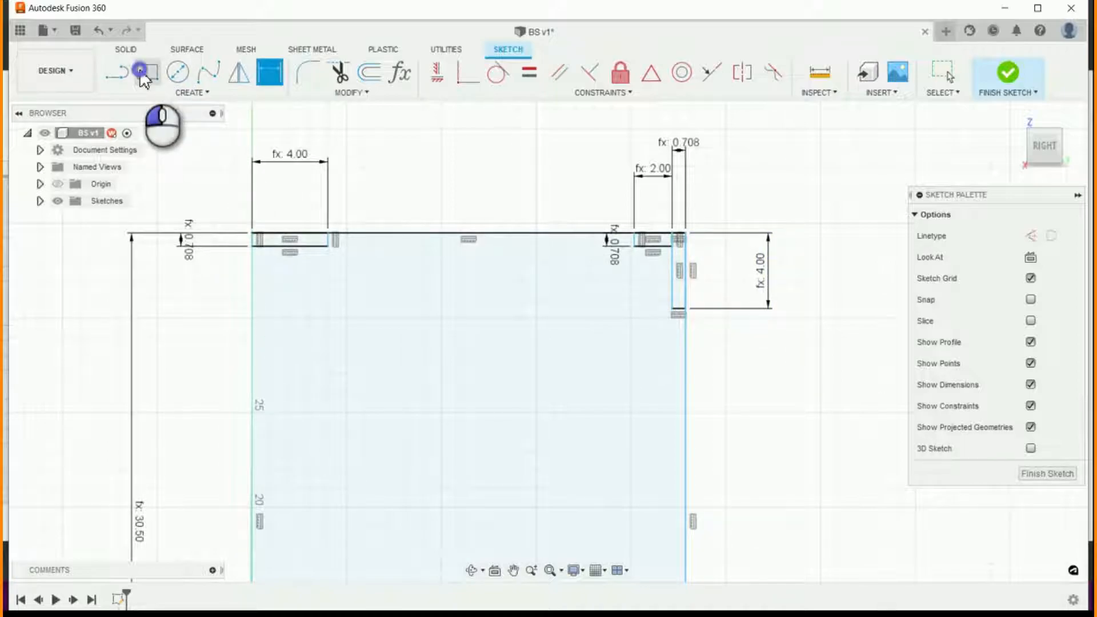
left_click(252, 247)
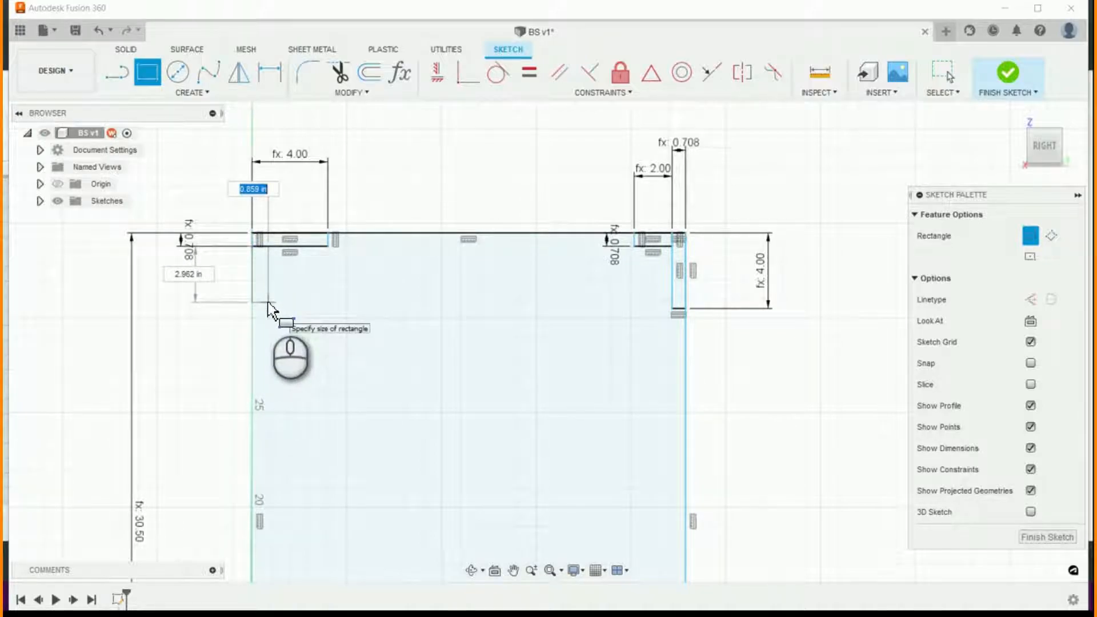
type("cabi")
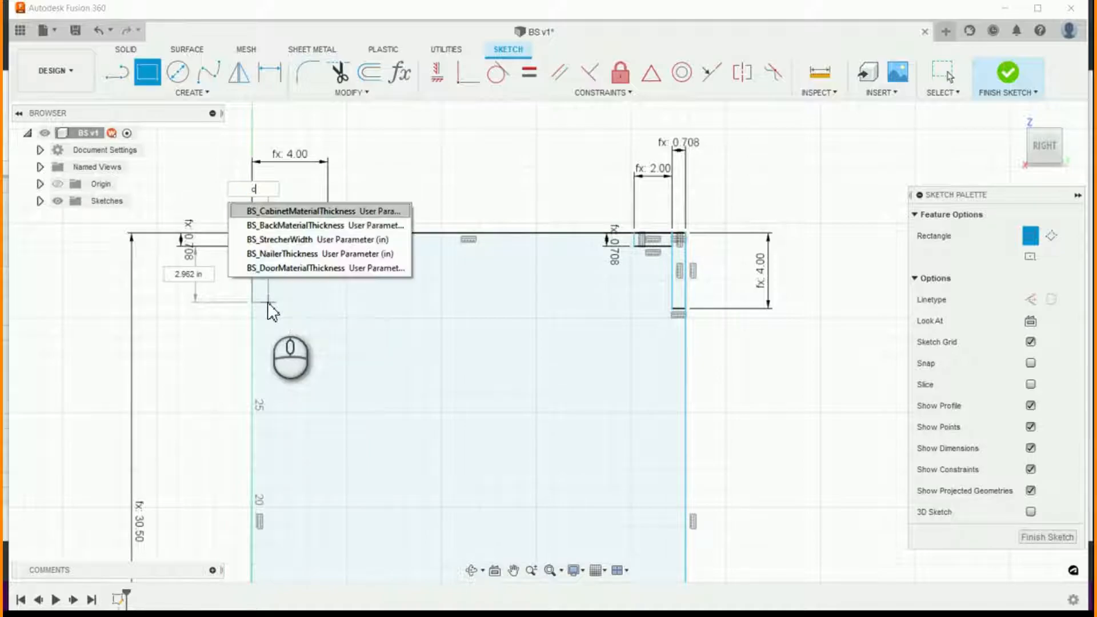
key("BackSpace")
key("BackSpace")
key("BackSpace")
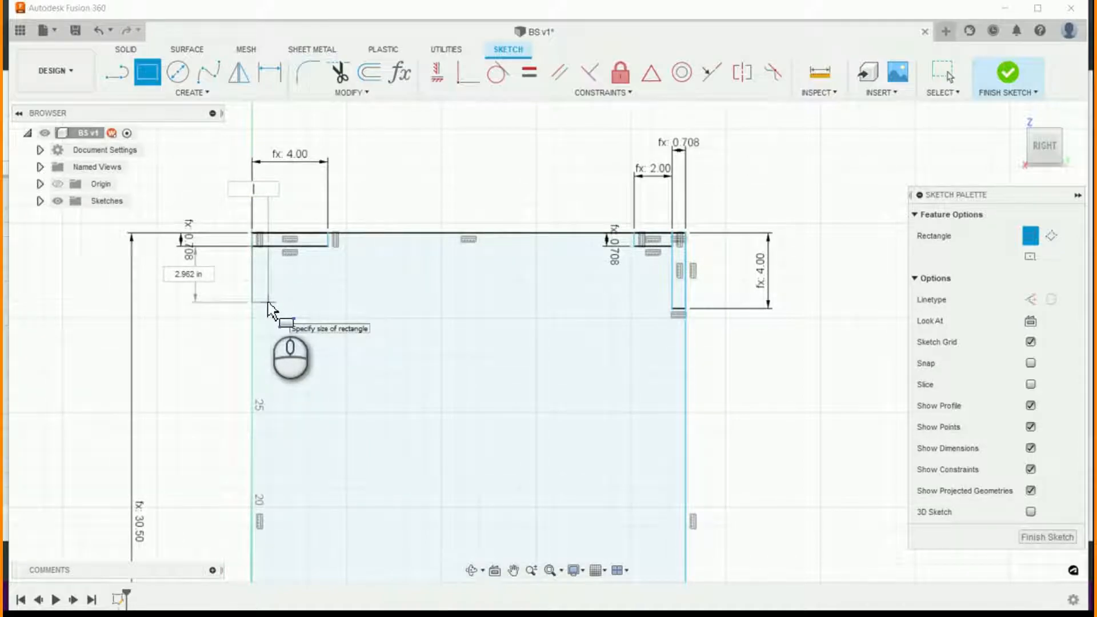
type("door")
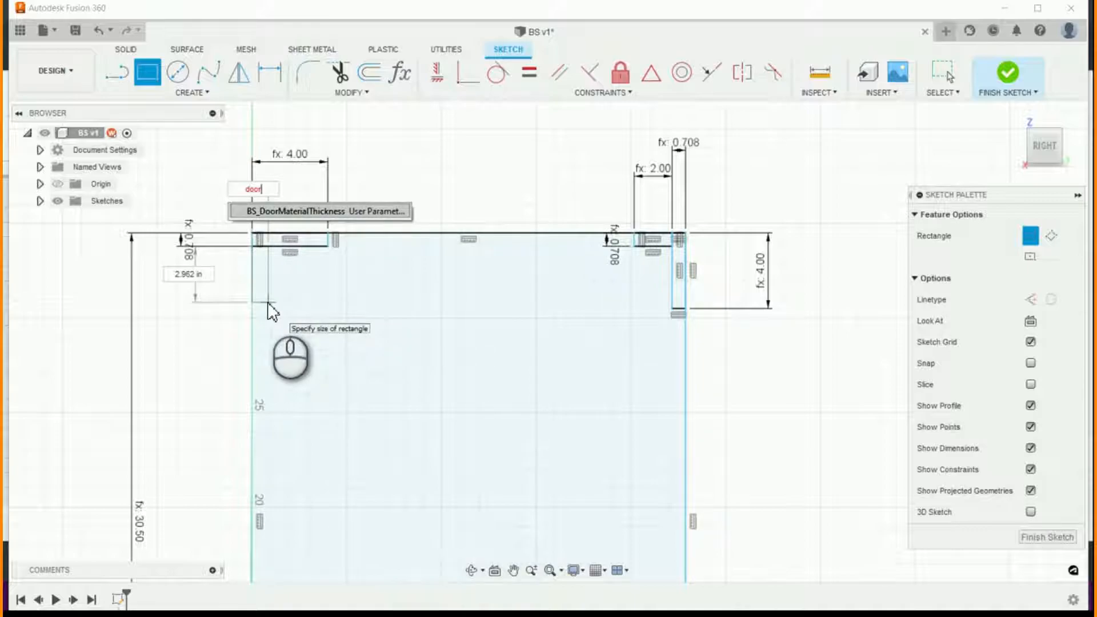
key("Return")
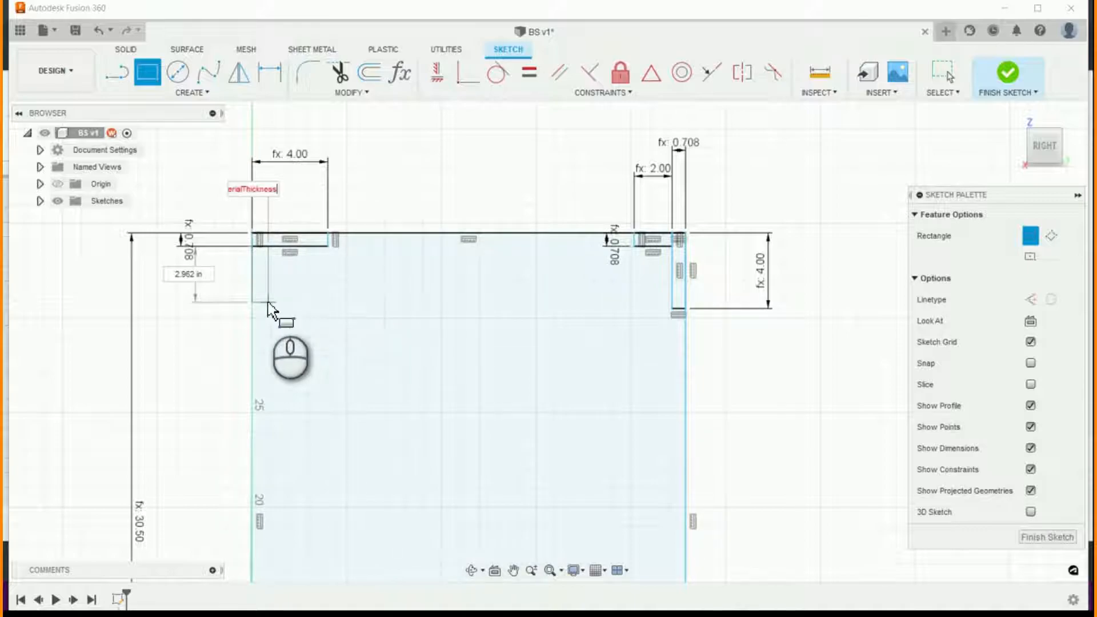
key("Tab")
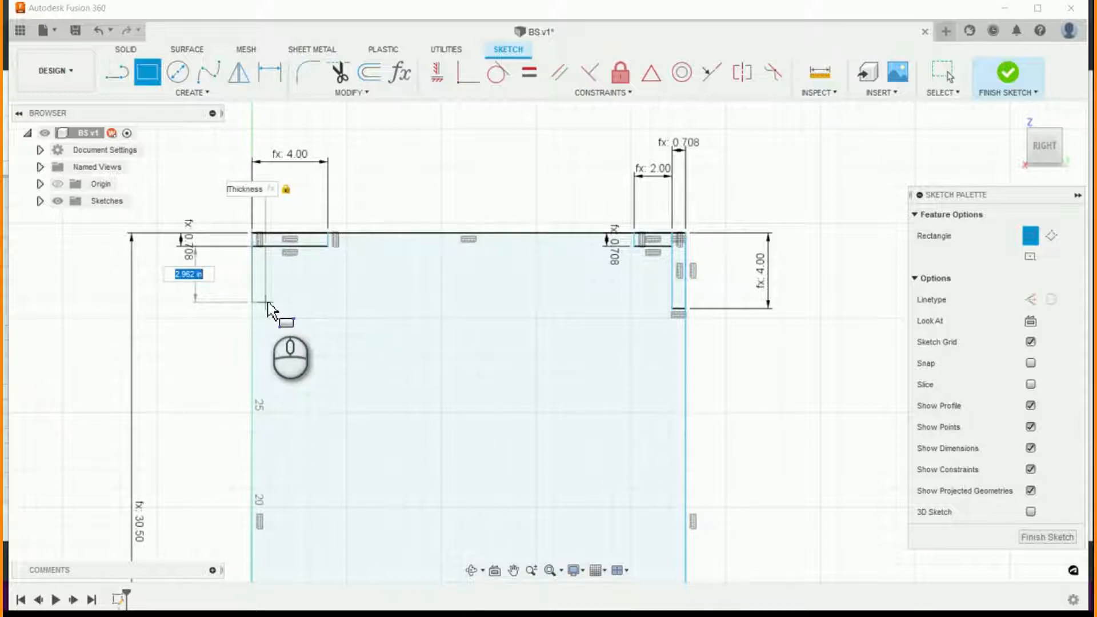
type("top")
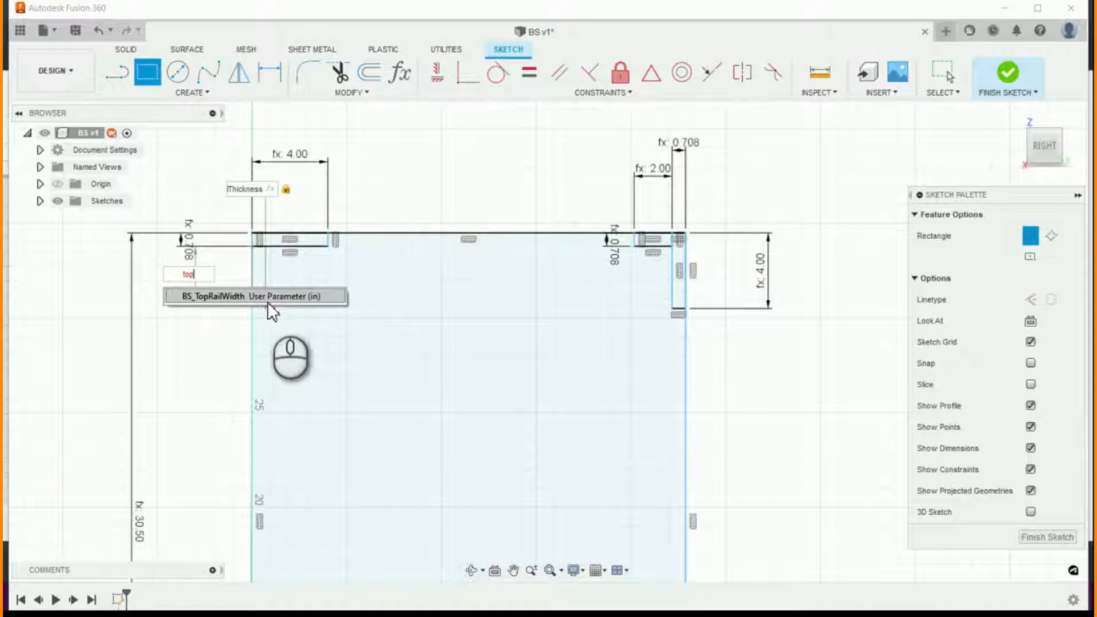
key("Return")
key("Return")
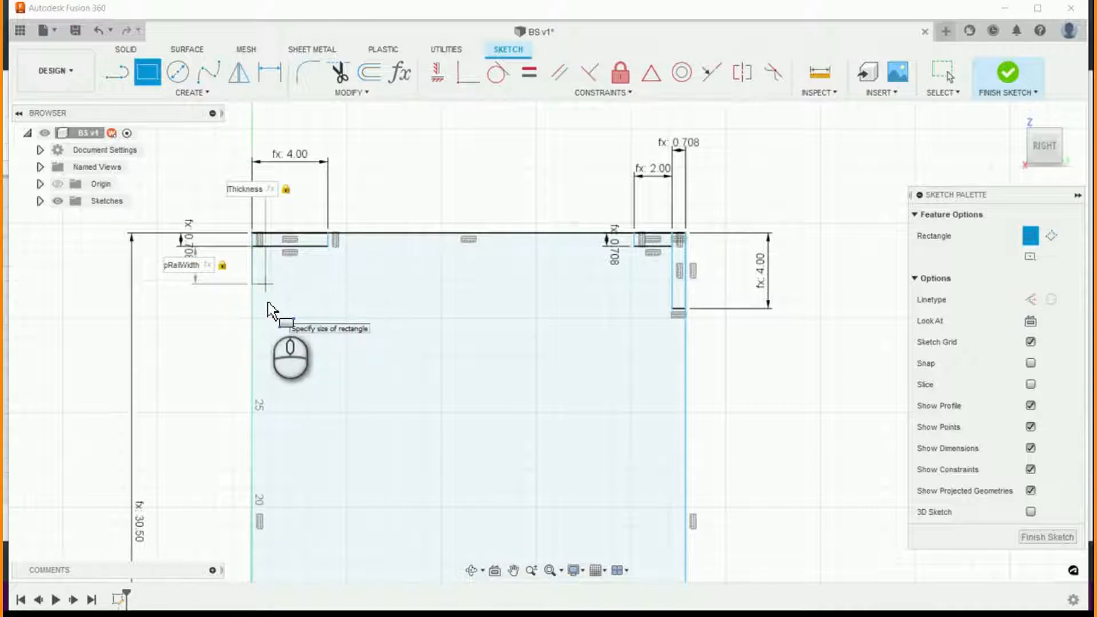
key("Return")
key("Escape")
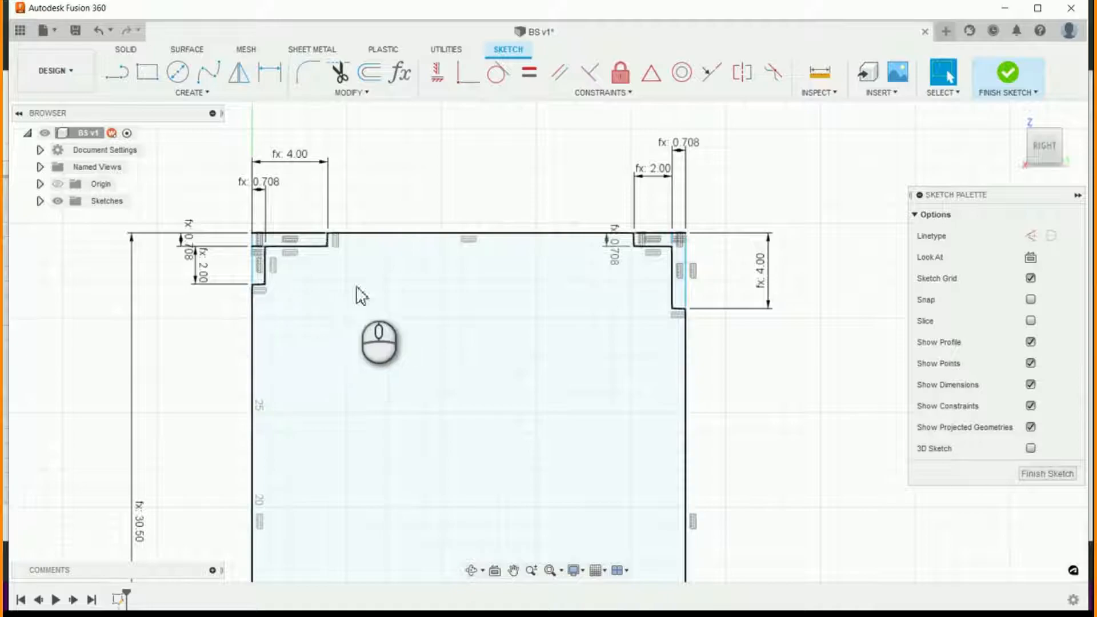
- Check the whole side panel profile and finish the sketch
scroll(366, 292, "down", 6)
scroll(485, 457, "up", 3)
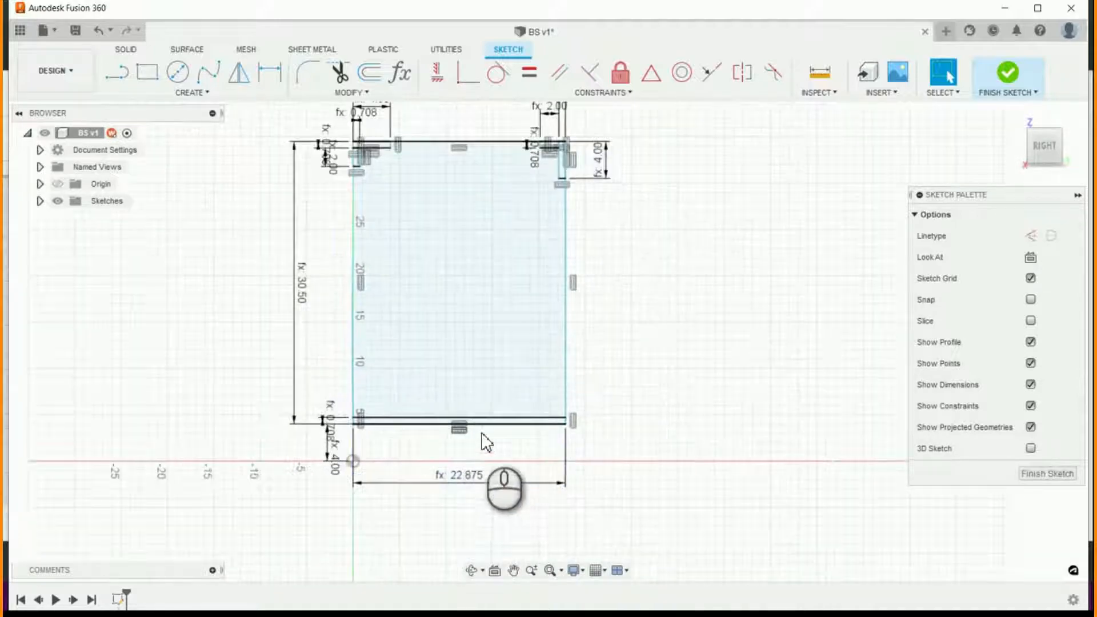
scroll(456, 305, "up", 2)
scroll(465, 327, "down", 1)
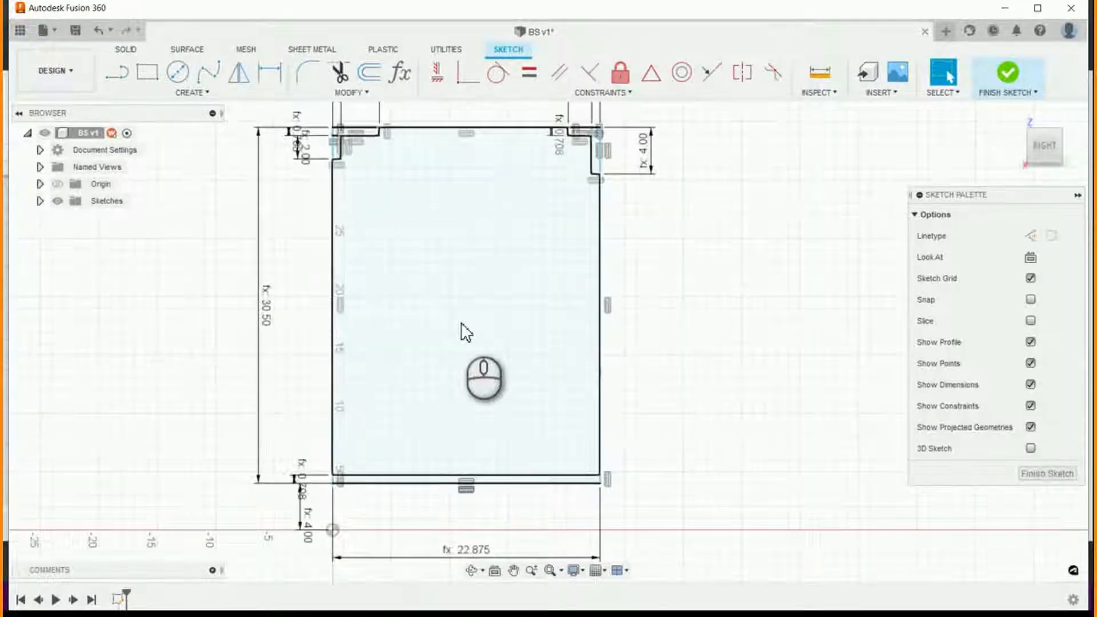
scroll(543, 431, "up", 3)
scroll(491, 298, "down", 2)
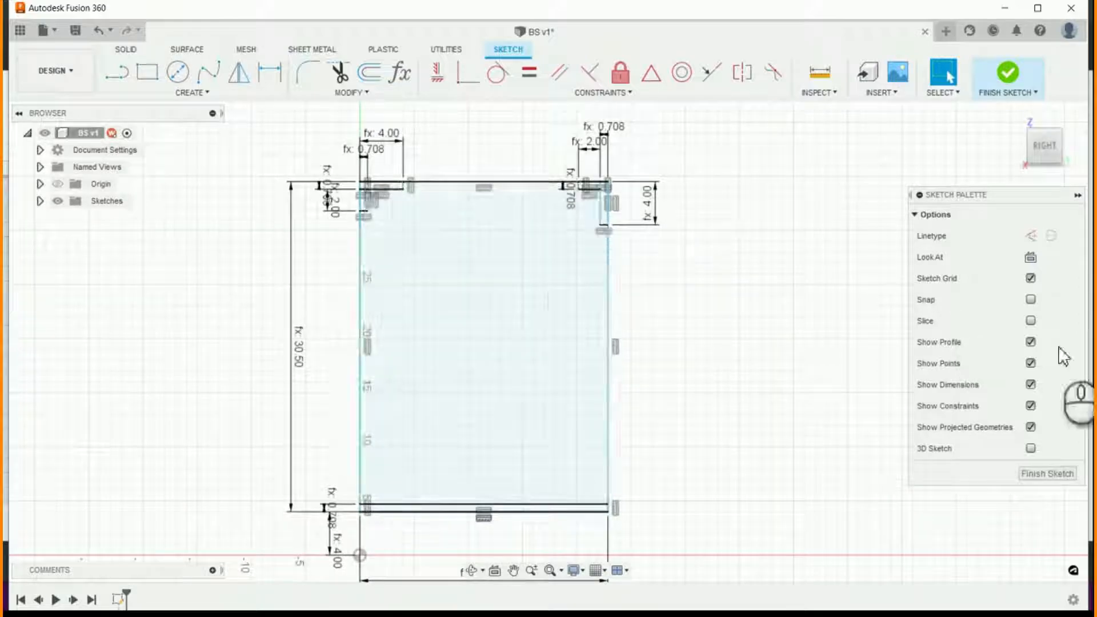
left_click(1067, 475)
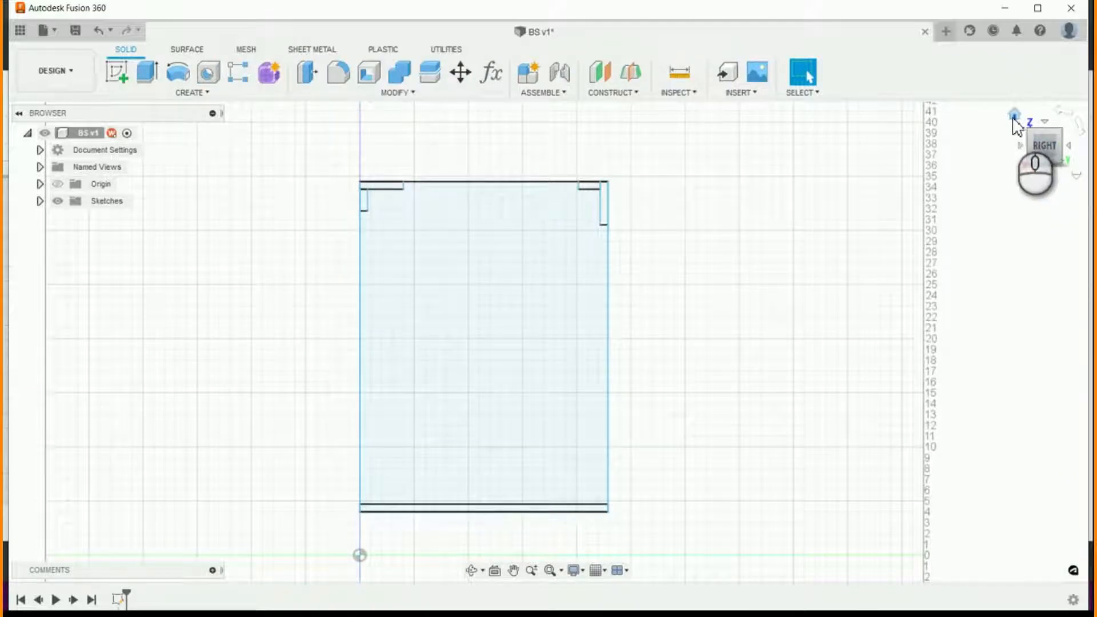
- Extrude all six regions of the side panel sketch by BS_CabinetMaterialThickness as a new component
left_click(1013, 114)
scroll(603, 430, "up", 5)
scroll(789, 520, "down", 4)
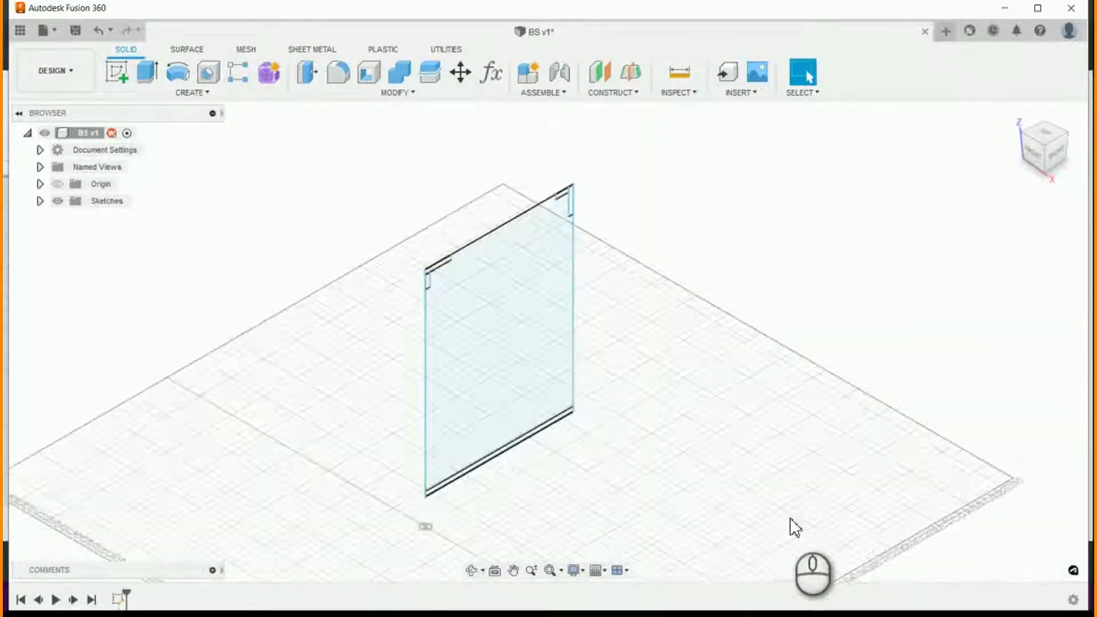
scroll(720, 524, "up", 2)
scroll(673, 525, "down", 3)
scroll(628, 516, "up", 2)
scroll(671, 366, "down", 2)
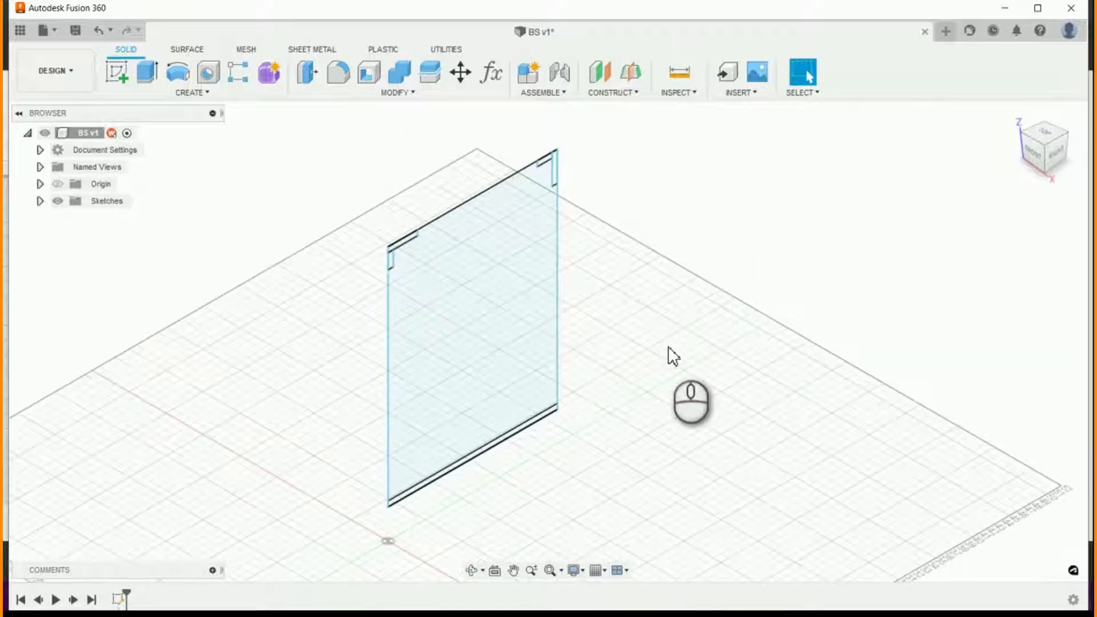
left_click(146, 73)
left_click(490, 298)
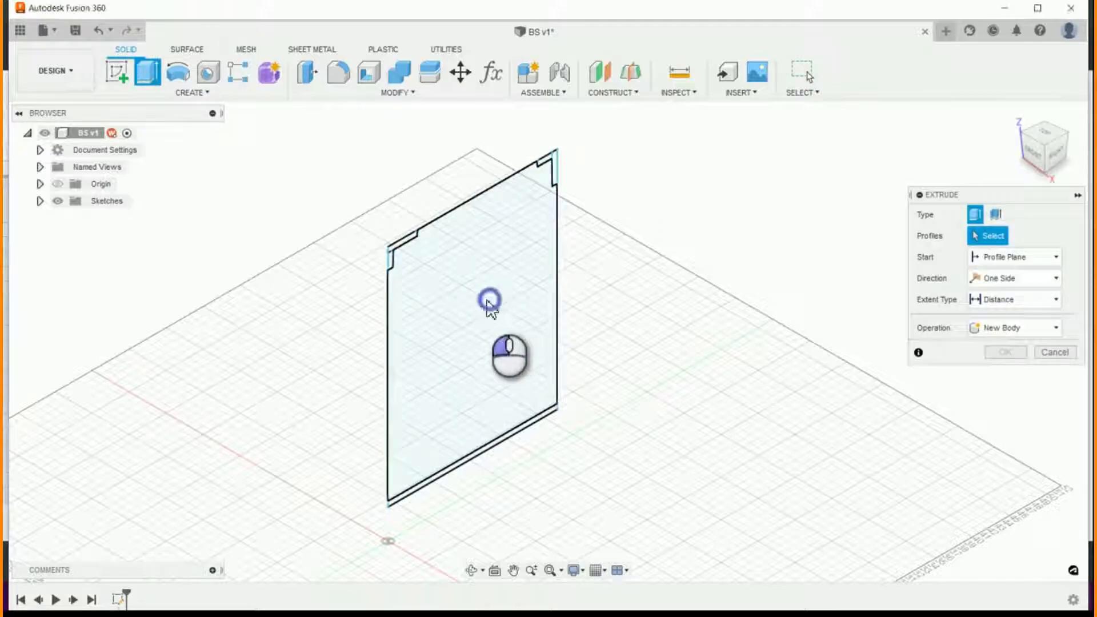
left_click(388, 259)
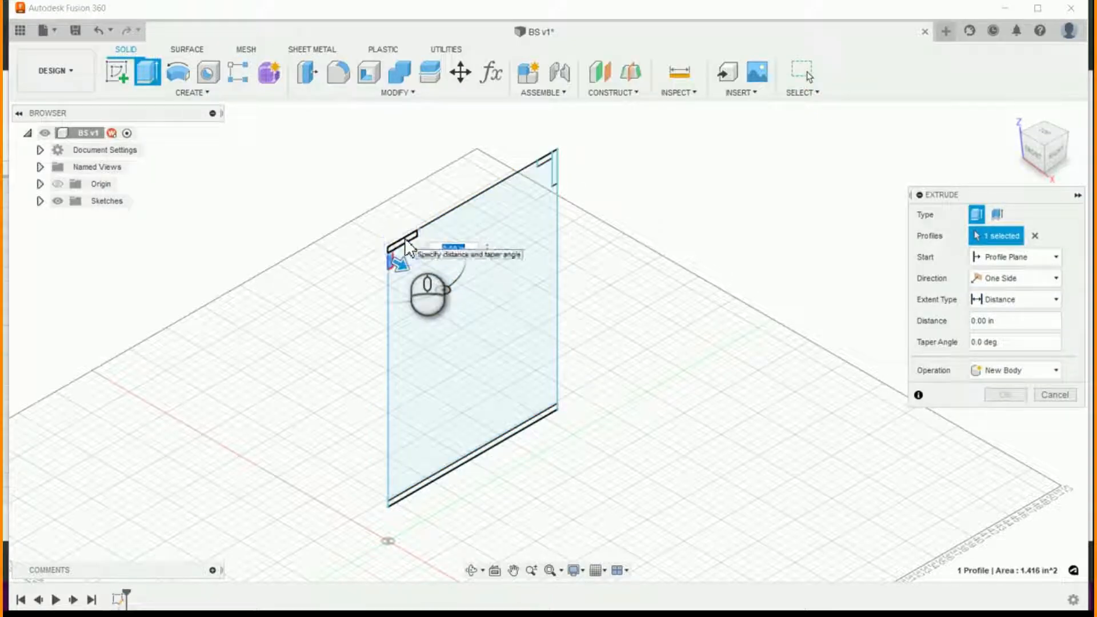
left_click(462, 263)
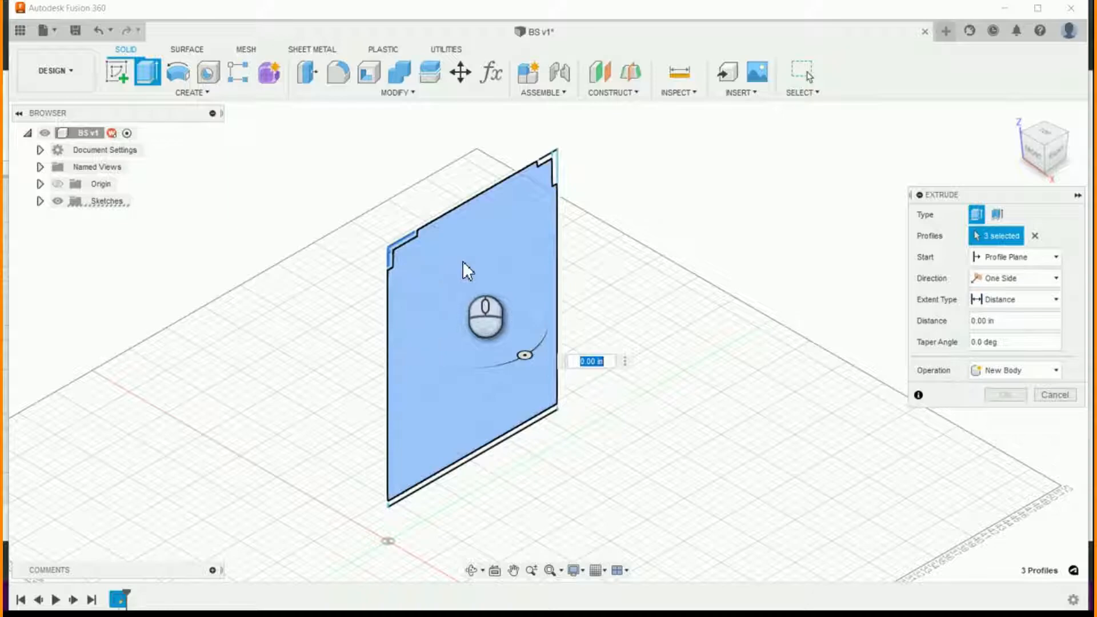
left_click(553, 163)
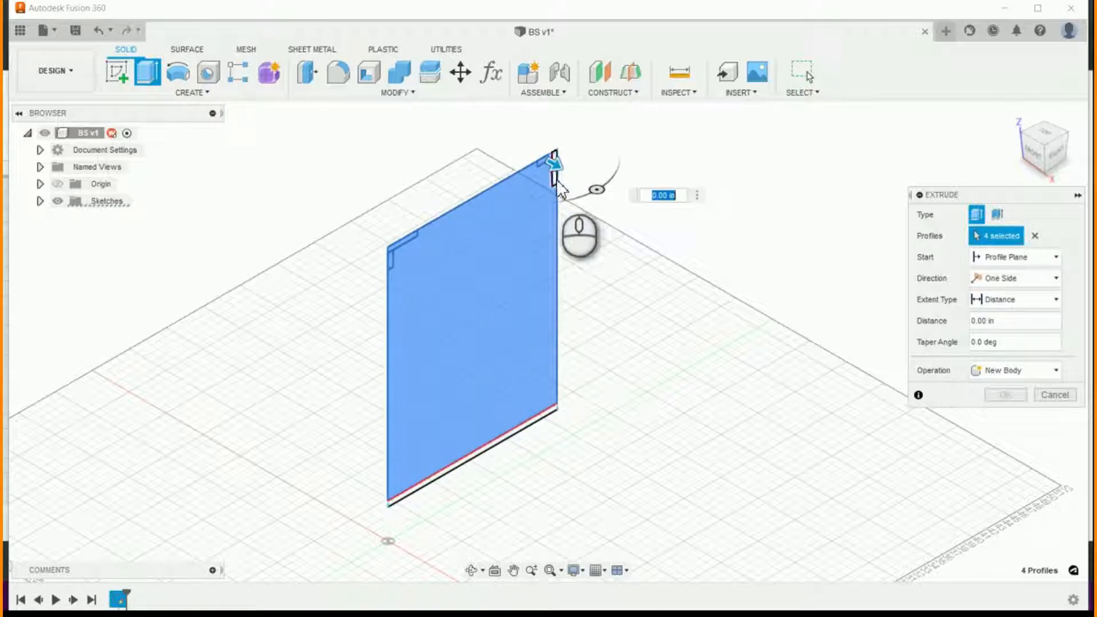
left_click(482, 454)
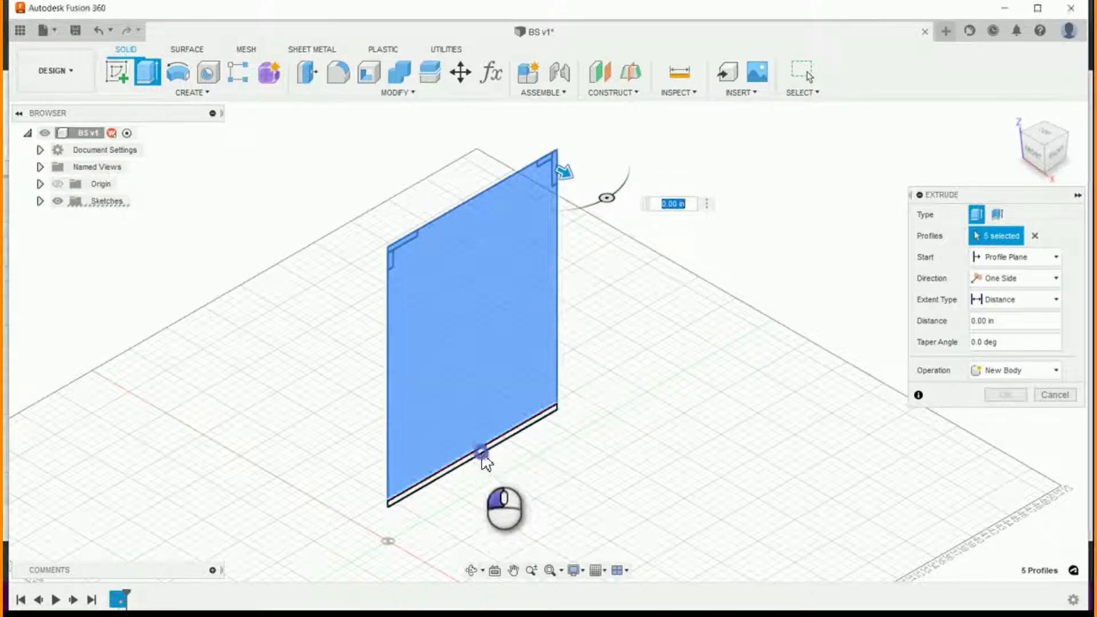
left_click(481, 456)
left_click(1010, 369)
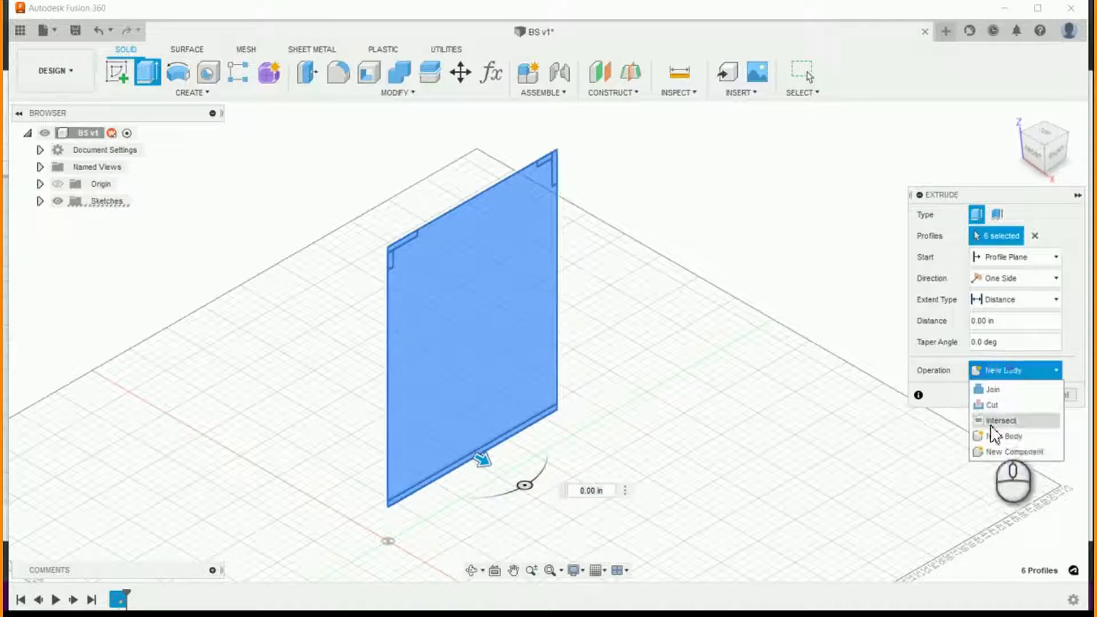
left_click(996, 451)
left_click(1006, 321)
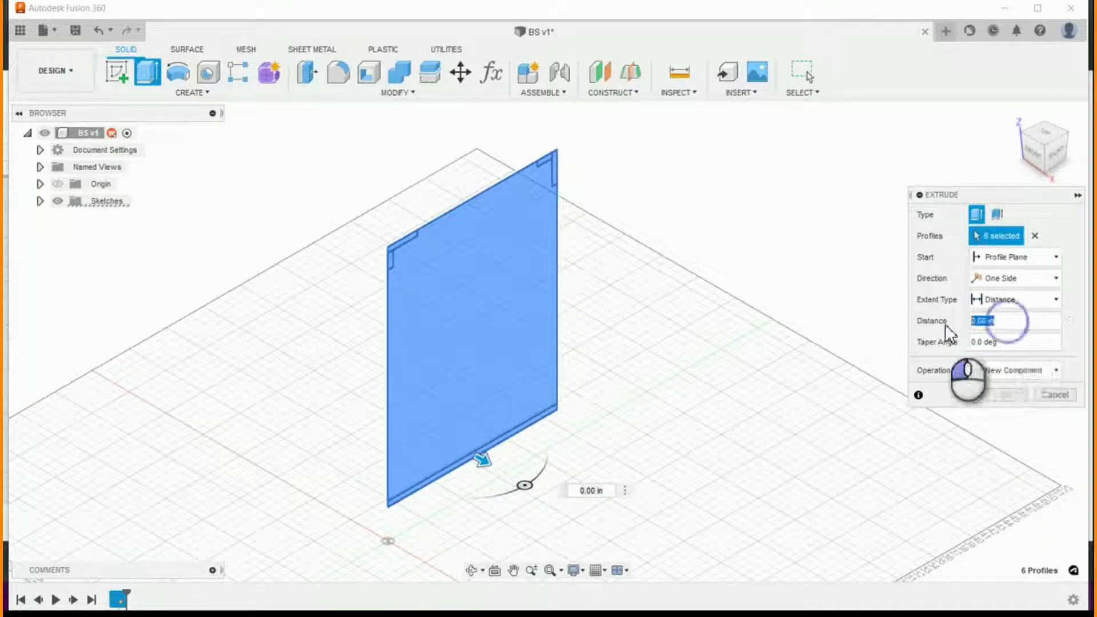
type("cabinm")
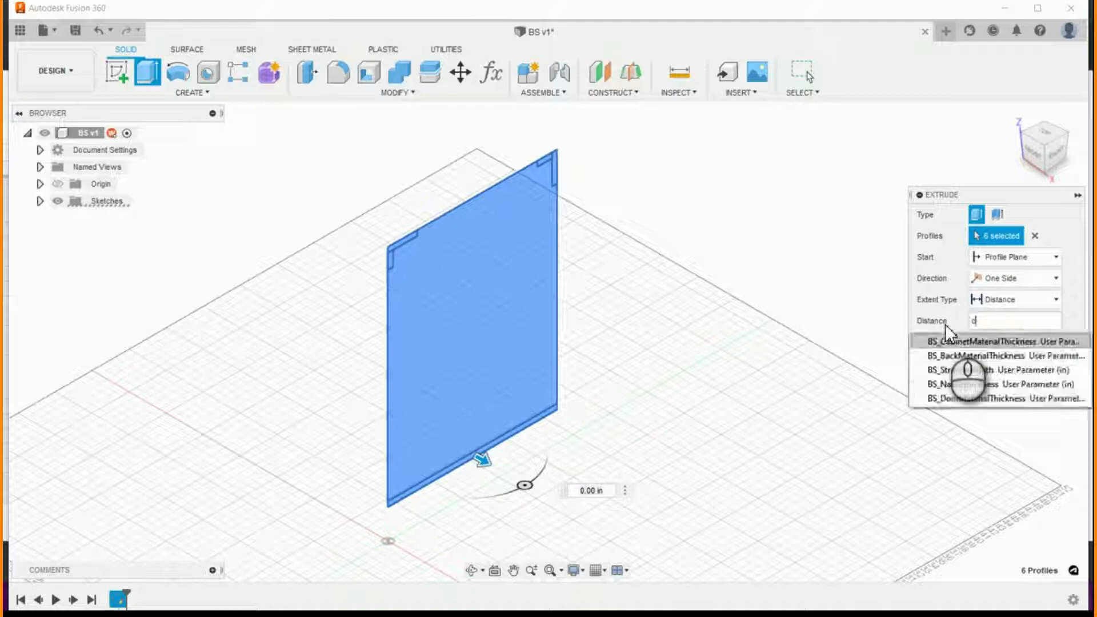
key("BackSpace")
key("BackSpace")
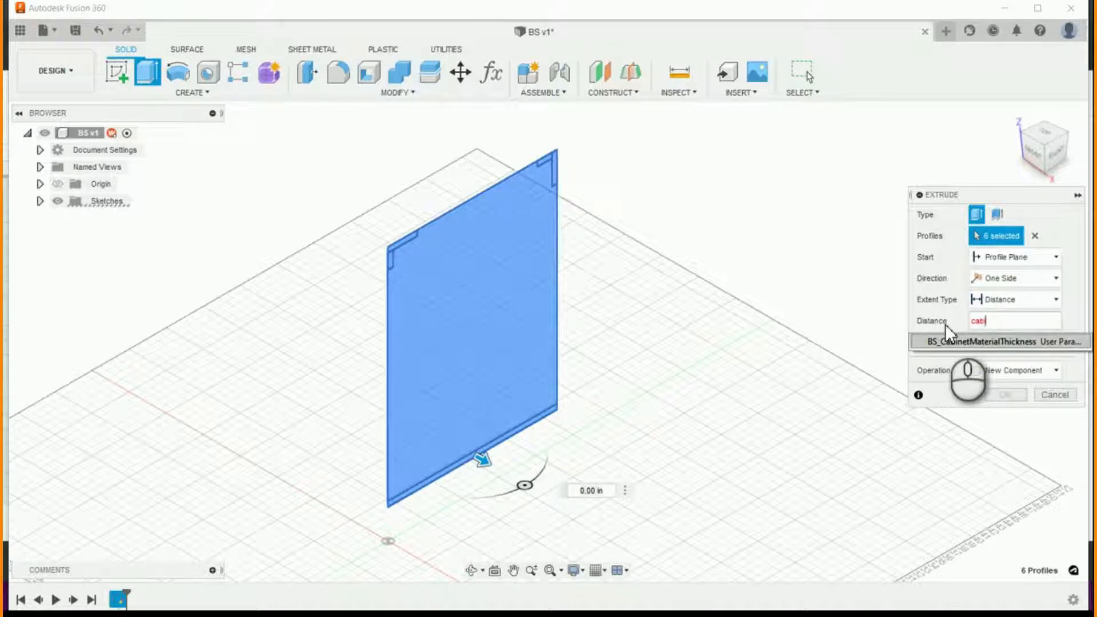
key("Return")
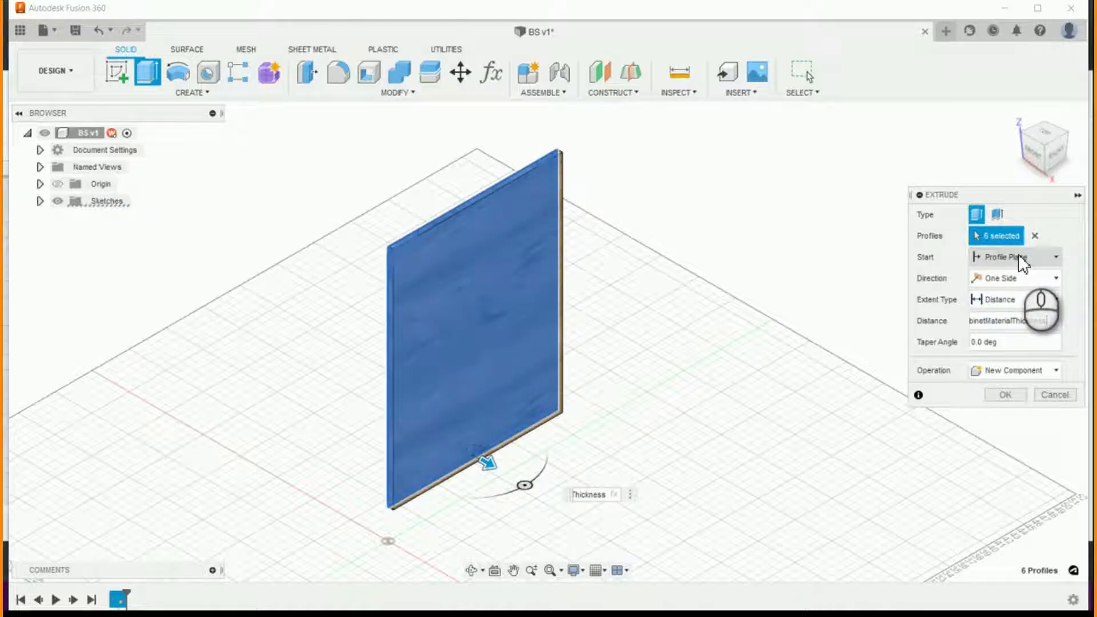
left_click(1005, 394)
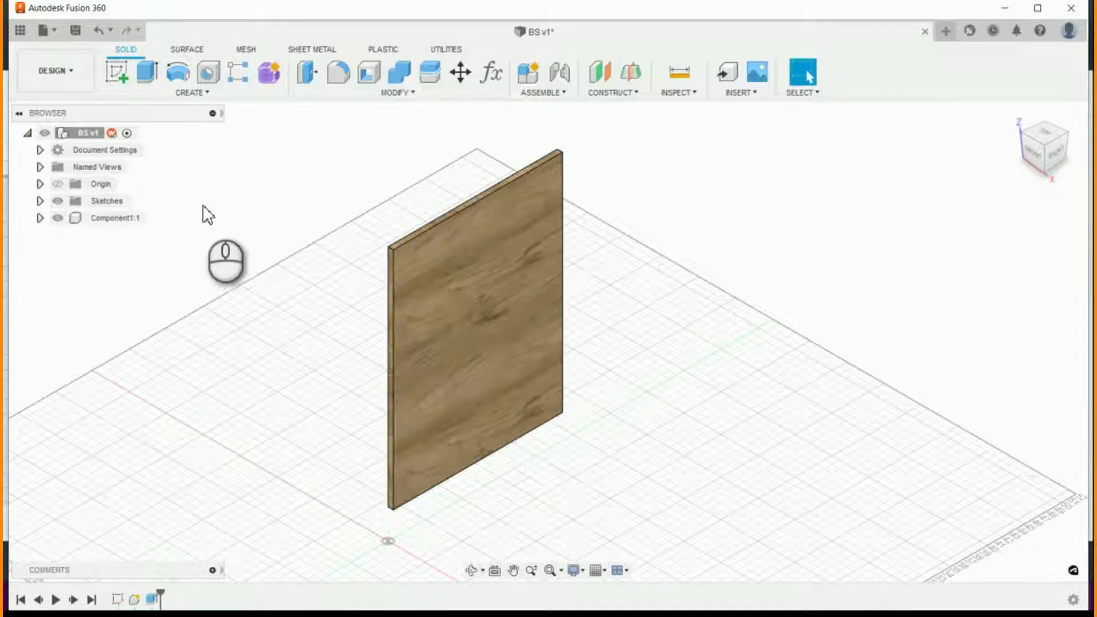
- Rename the extruded side panel component as LeftSidePanel
left_click(98, 217)
left_click(98, 217)
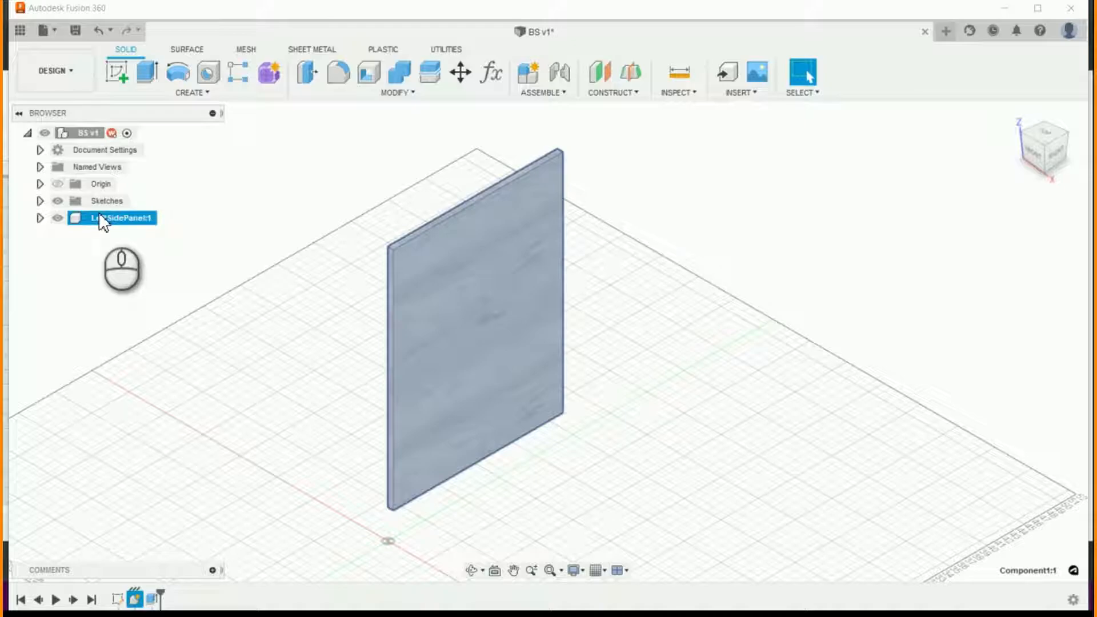
left_click(599, 272)
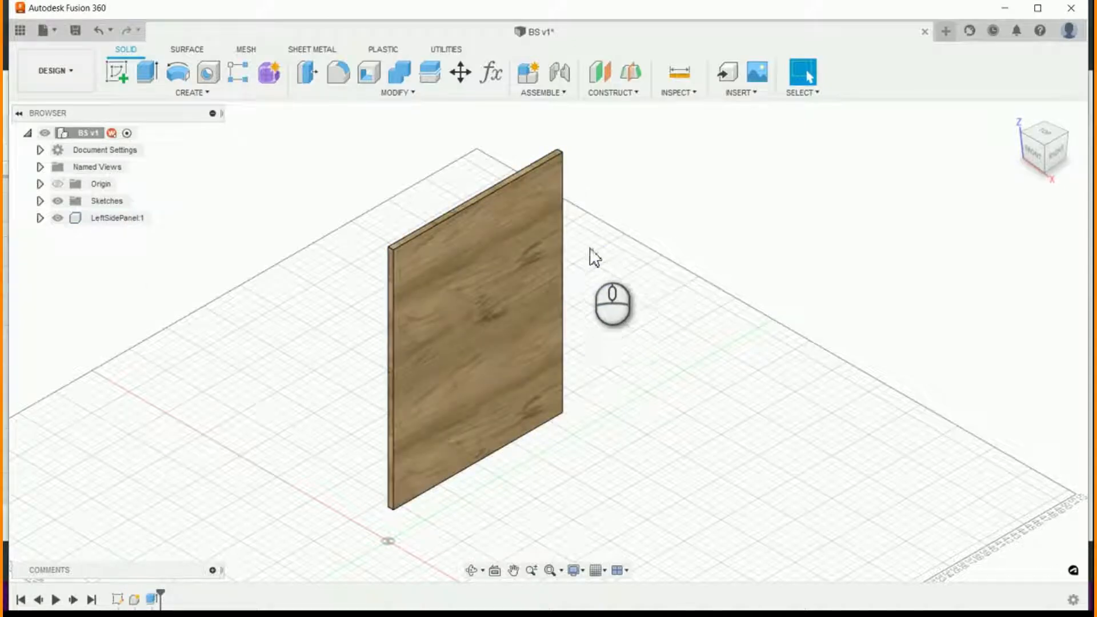
- Hide the LeftSidePanel component and show Sketch1 again
left_click(58, 218)
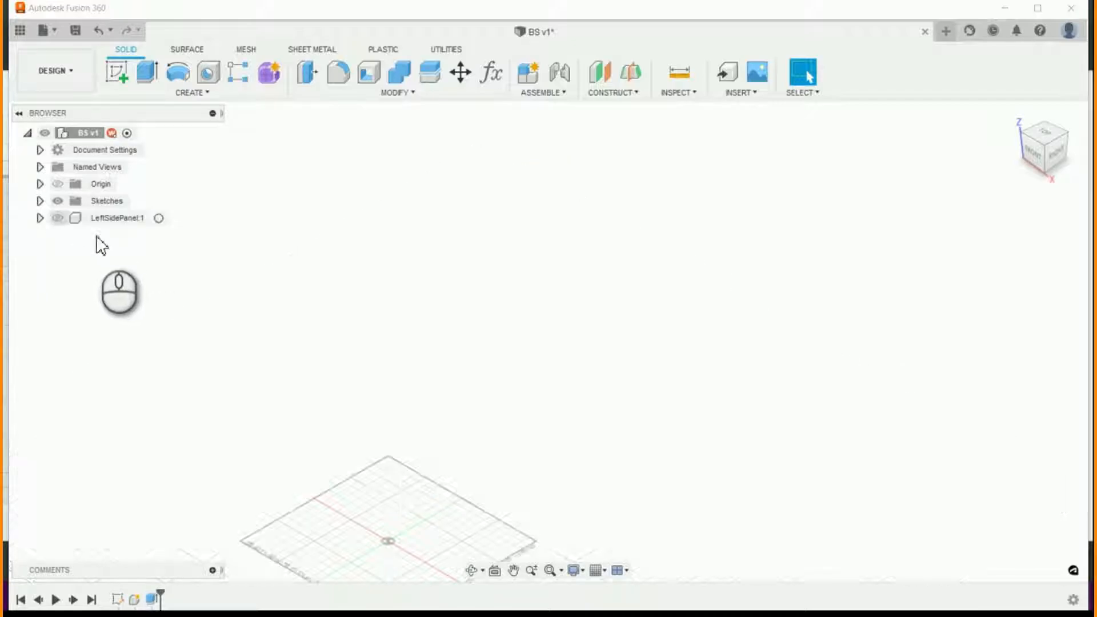
left_click(40, 200)
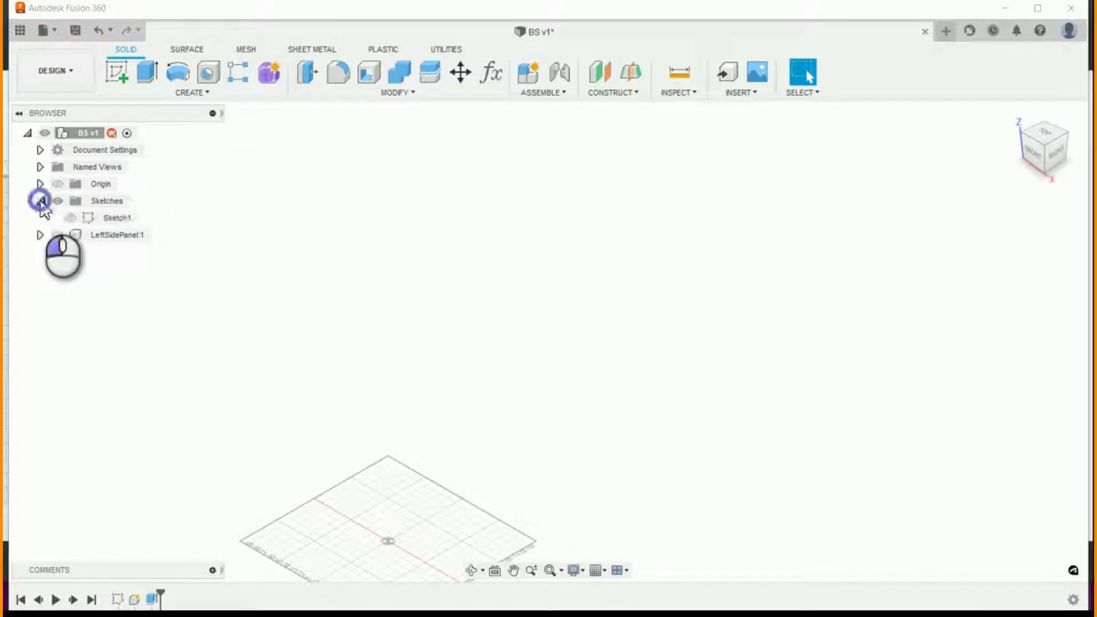
left_click(70, 219)
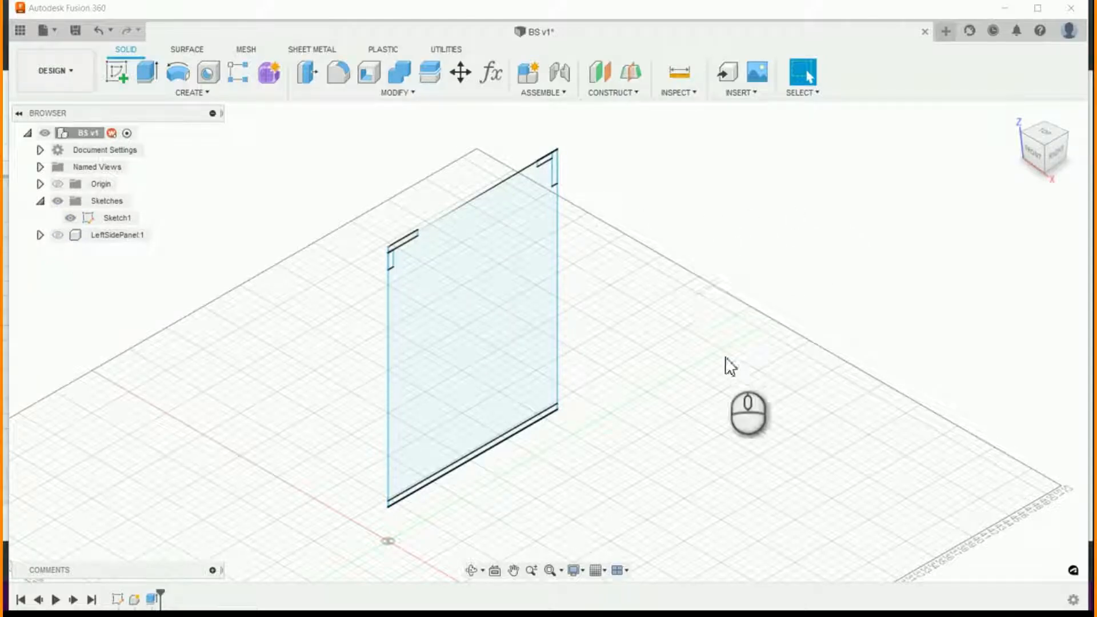
- Set up a new-component extrusion of the cabinet bottom's thin strip profile with distance BS_Width-BS_CabinetMaterialThickness-BS_CabinetMaterialThickness
left_click(147, 72)
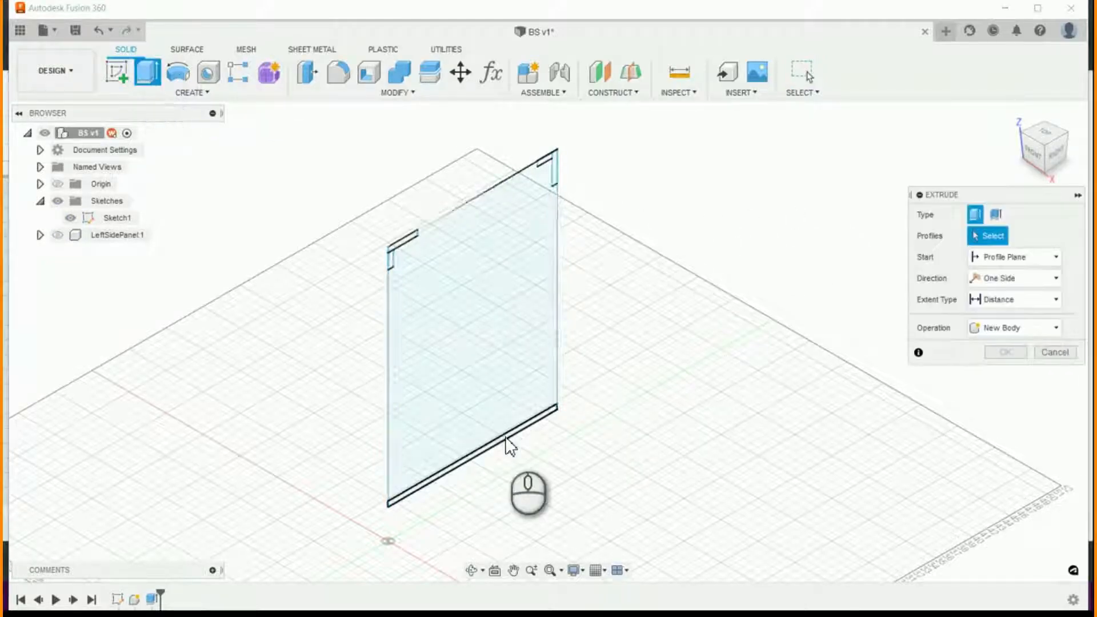
left_click(489, 449)
scroll(686, 423, "down", 2)
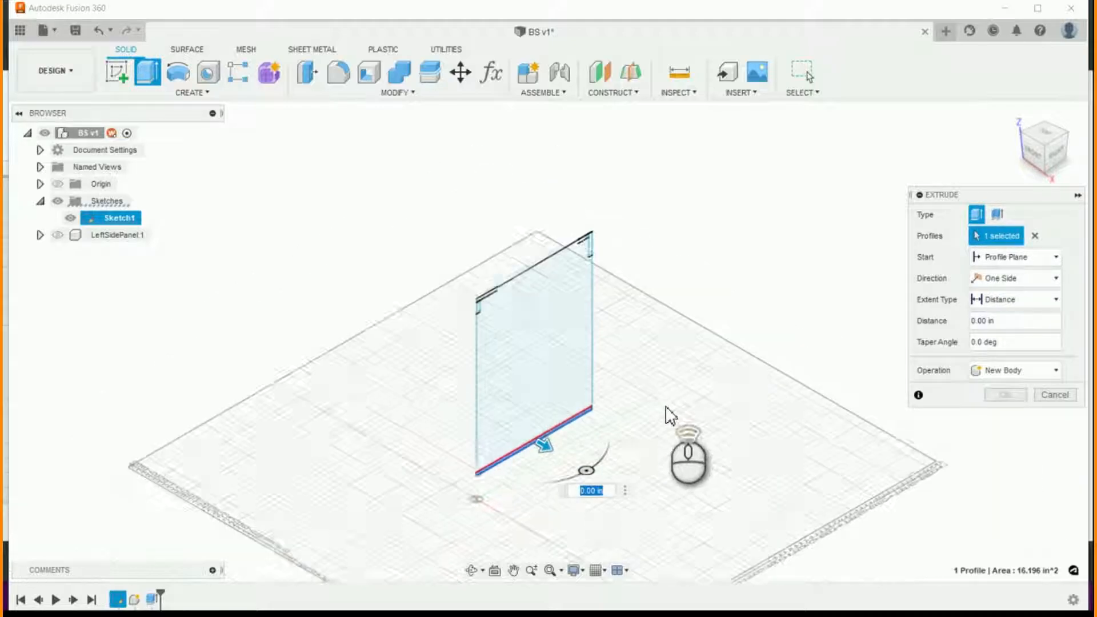
scroll(800, 503, "up", 2)
left_click(1031, 370)
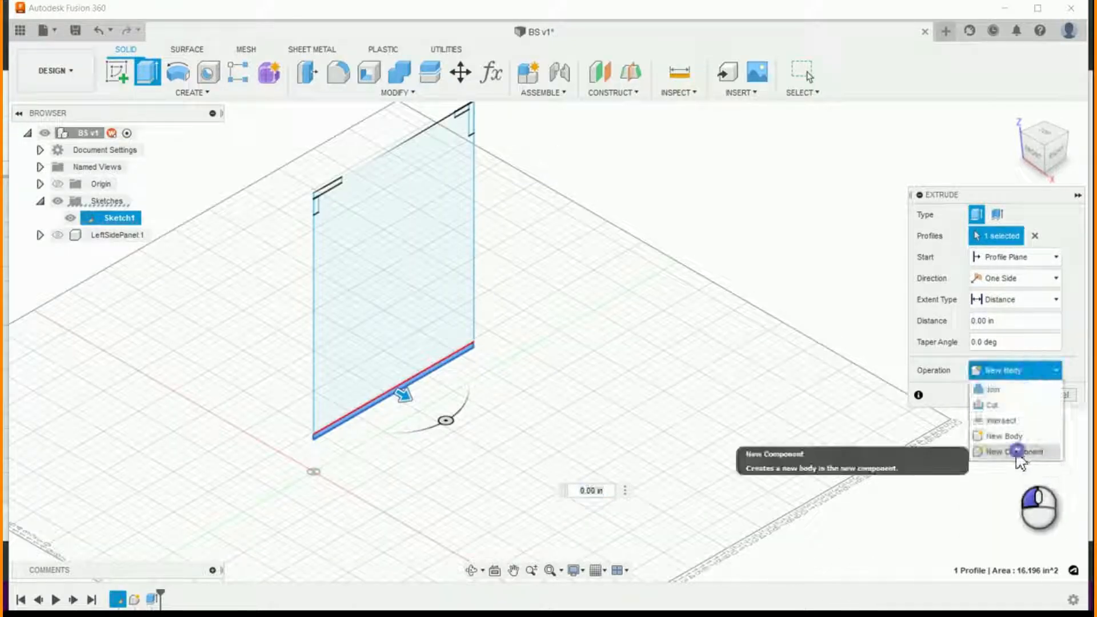
left_click(1017, 450)
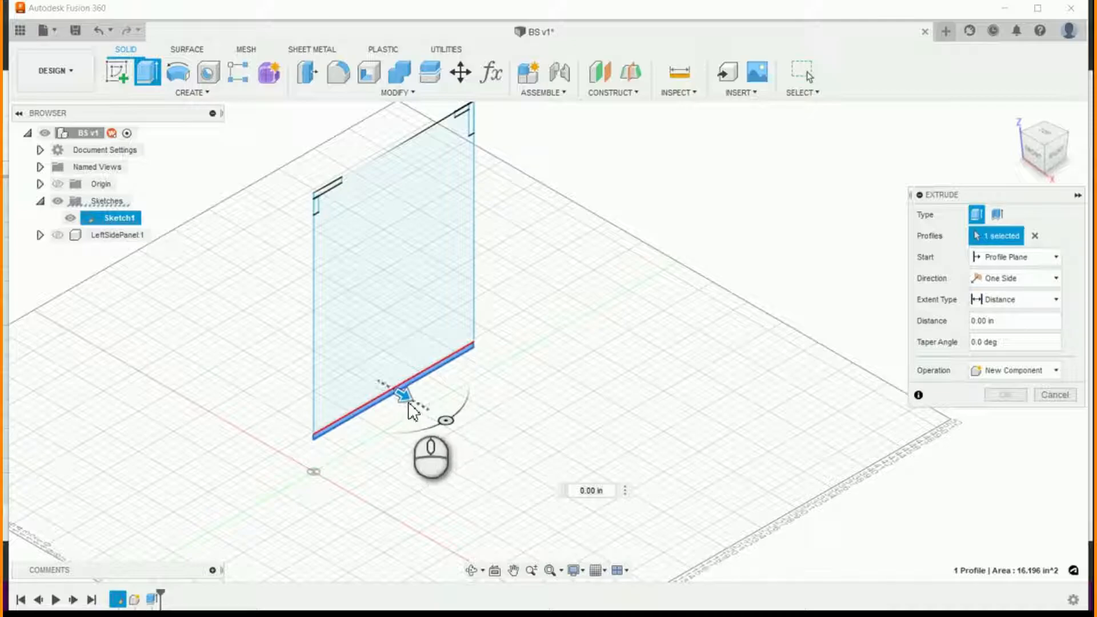
left_click(1006, 321)
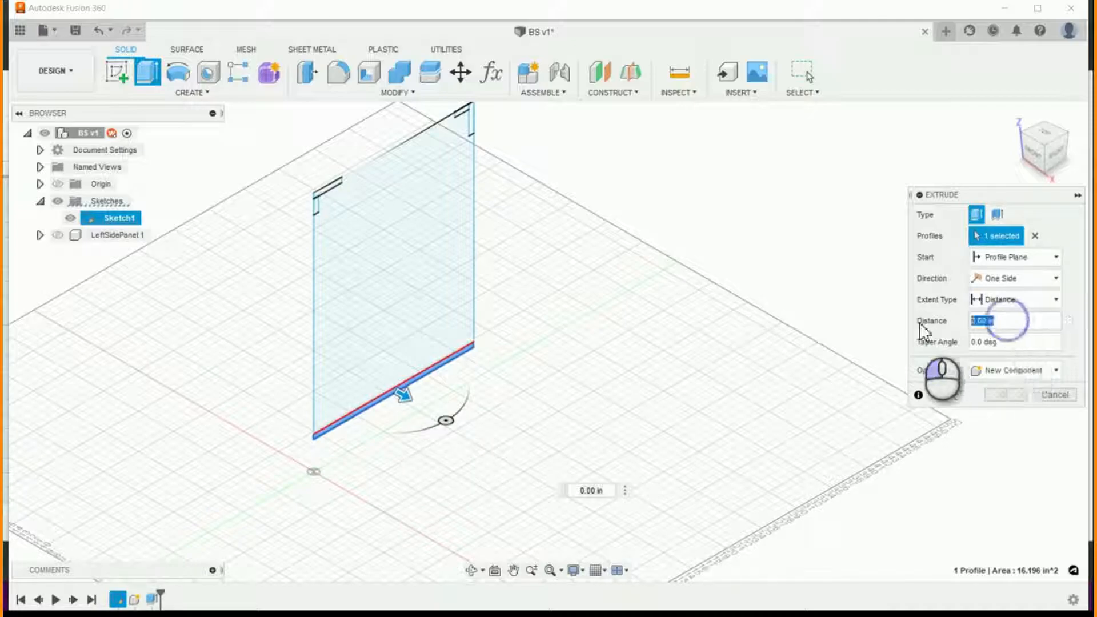
type("wid")
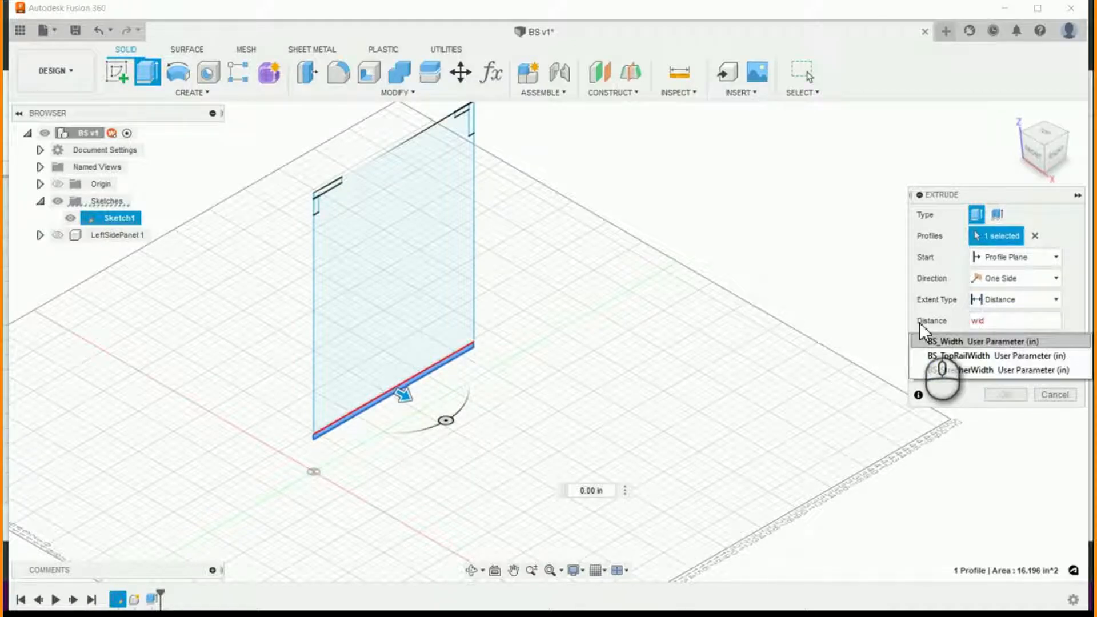
key("Return")
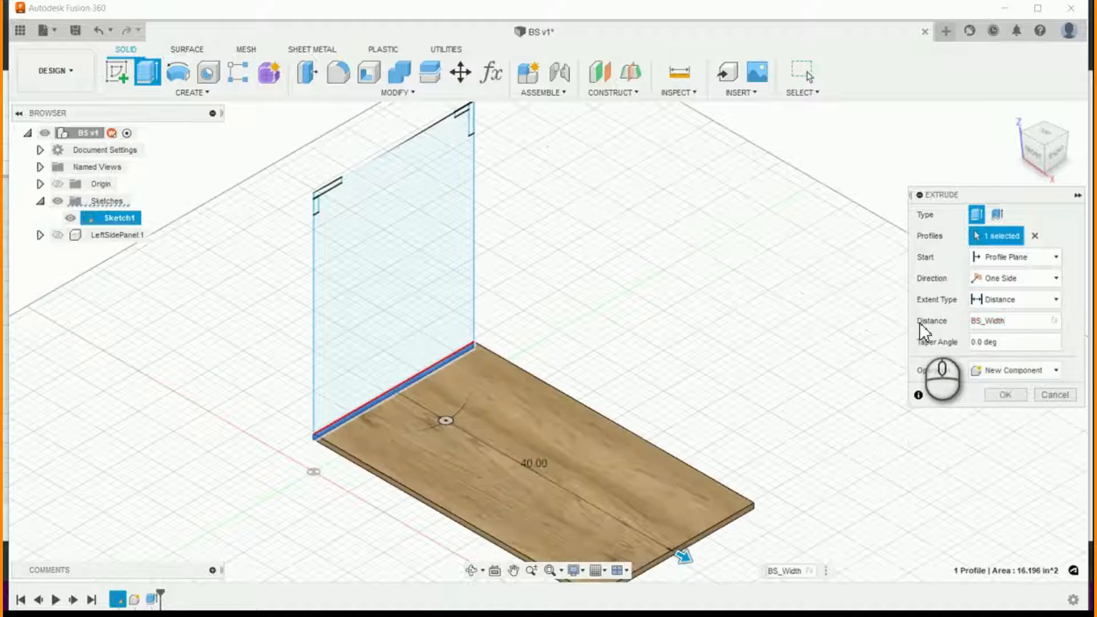
type("-cad")
key("Return")
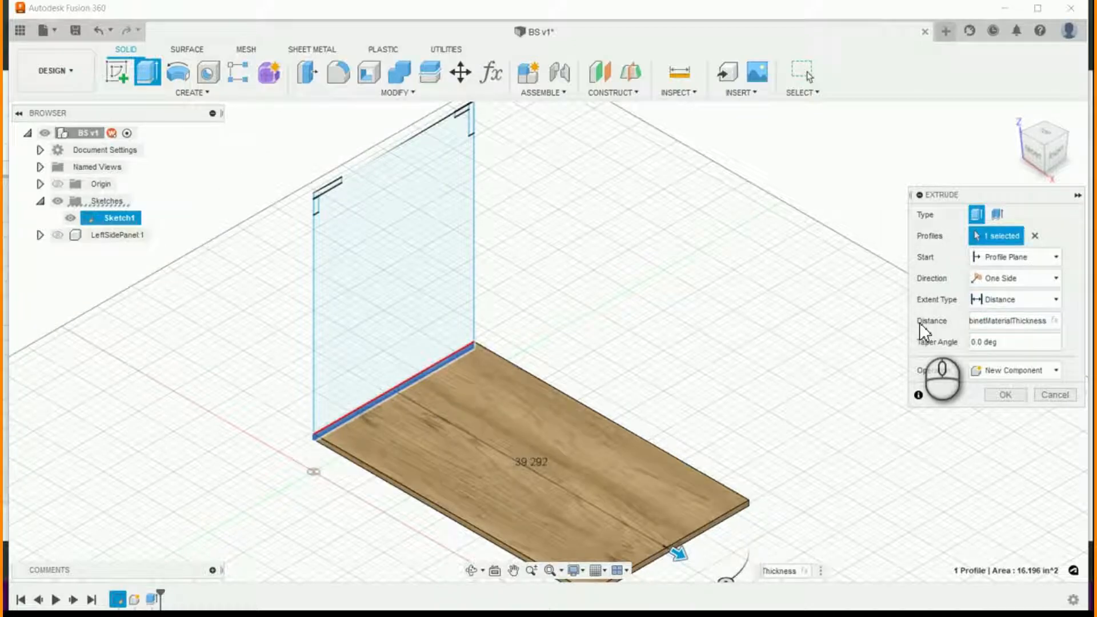
type("-cab")
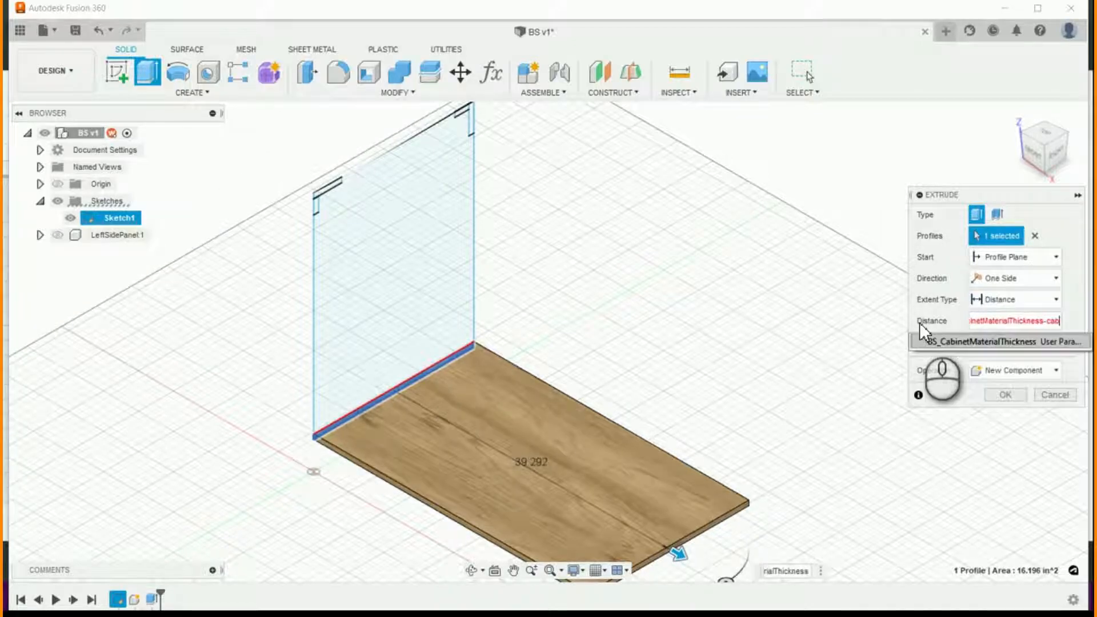
key("Return")
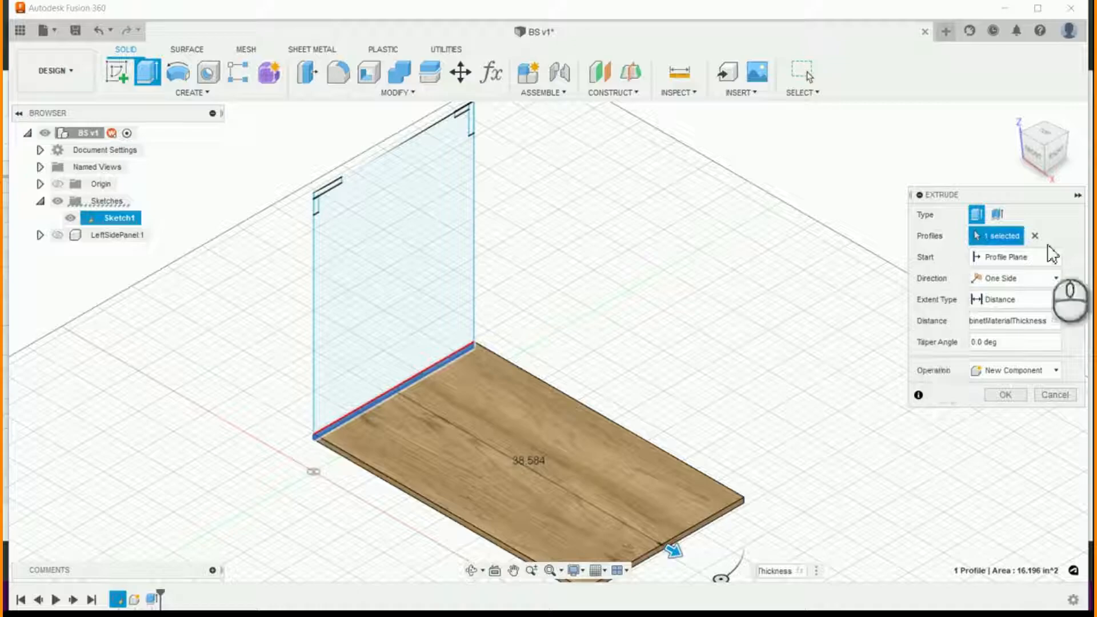
- Start the bottom's extrusion at an offset of BS_CabinetMaterialThickness from the profile plane, and rename the new component as Bottom
left_click(1055, 258)
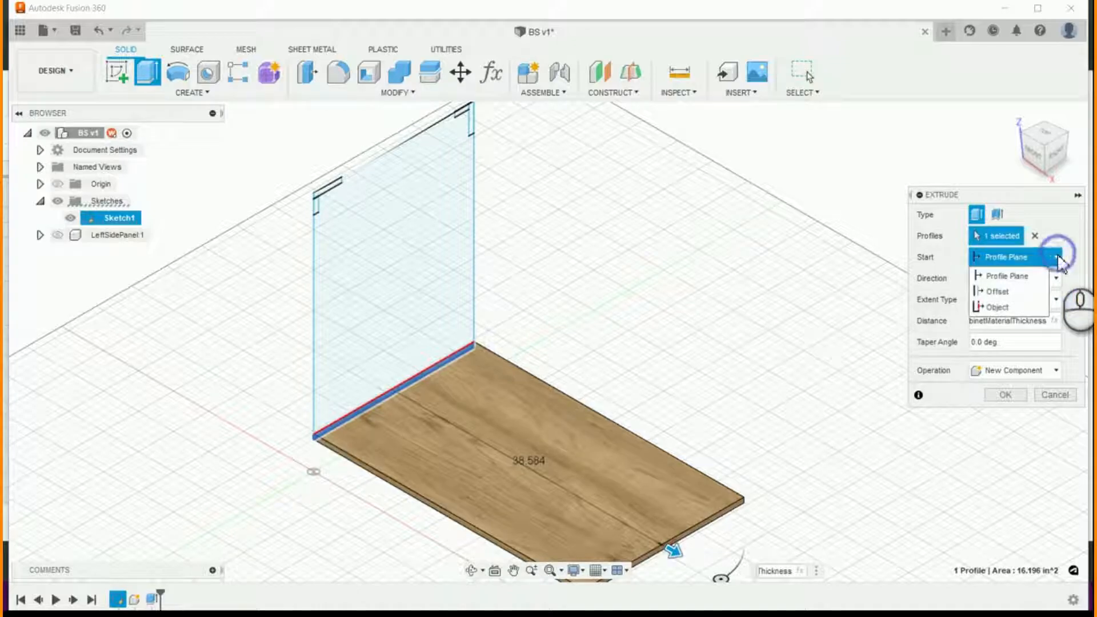
left_click(1009, 292)
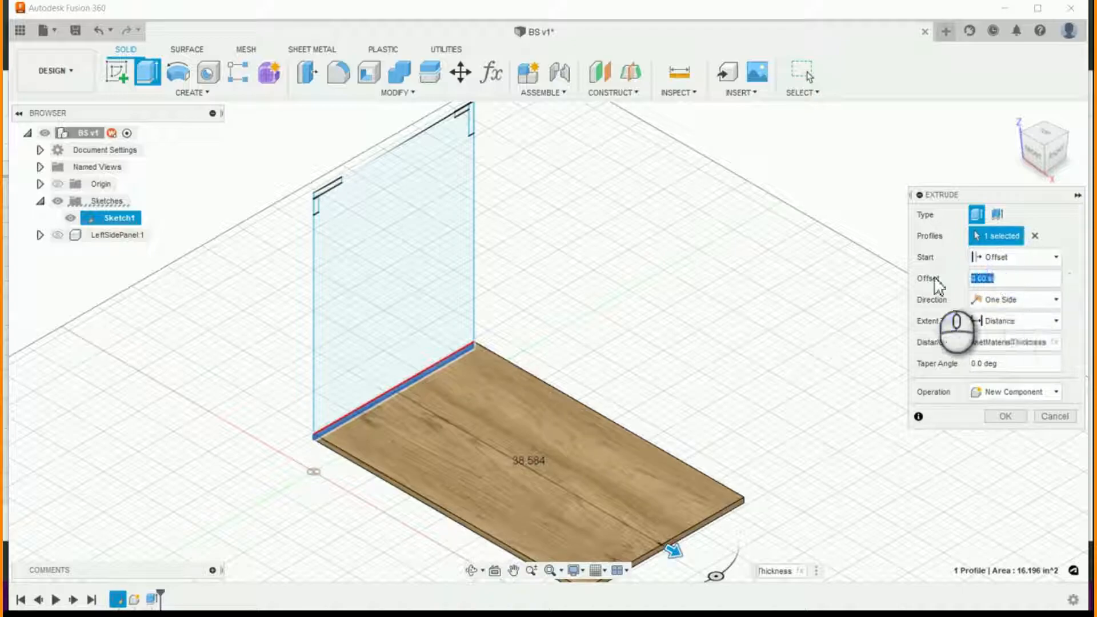
type("cabine")
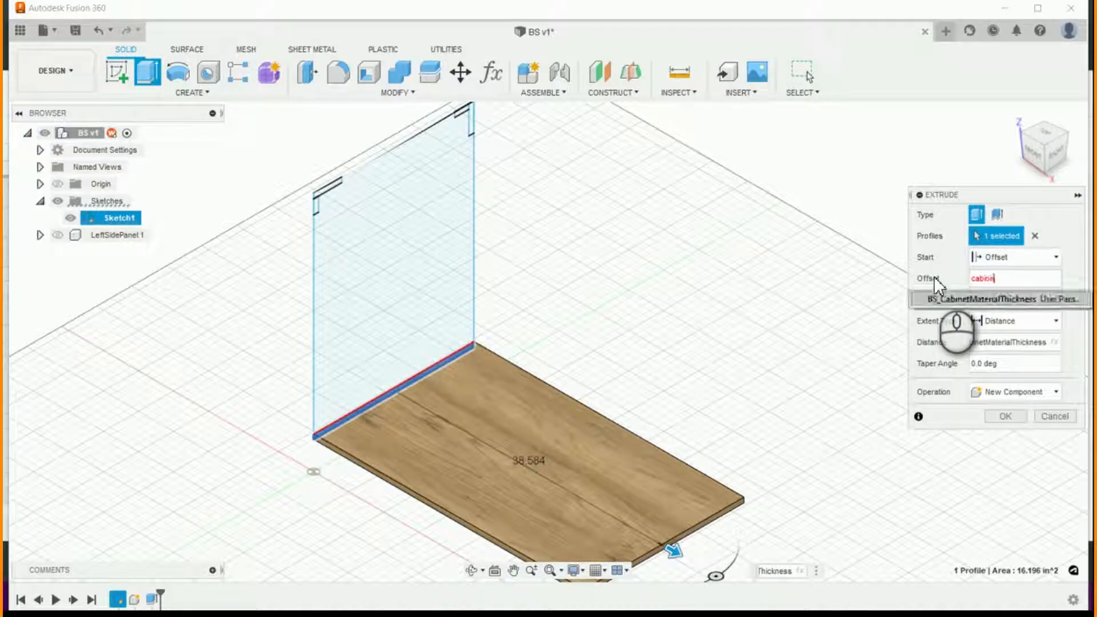
key("Return")
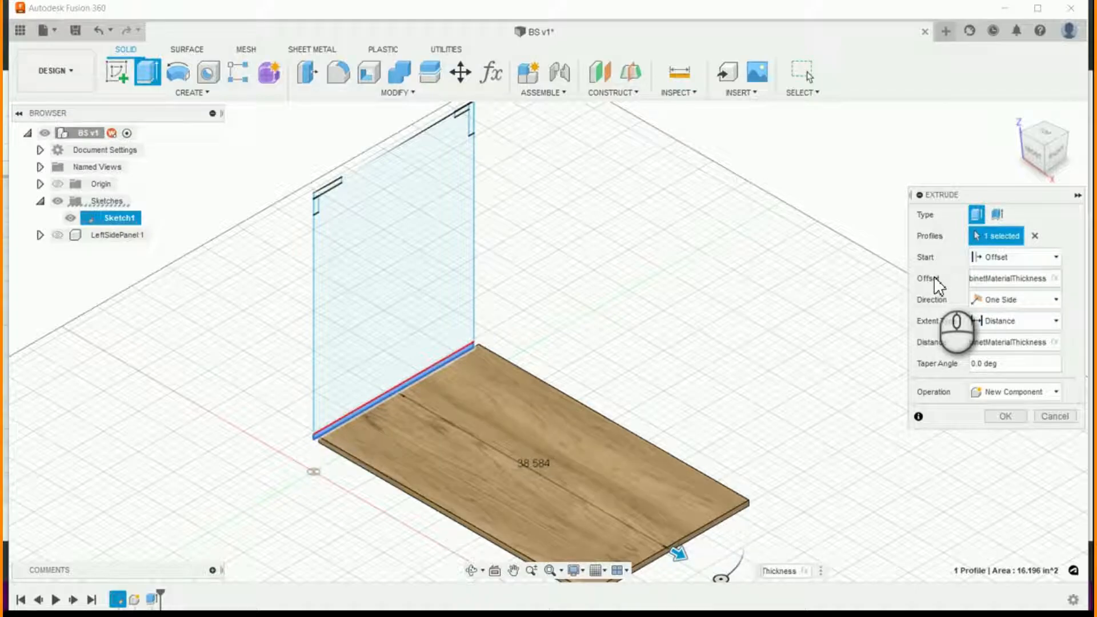
key("Return")
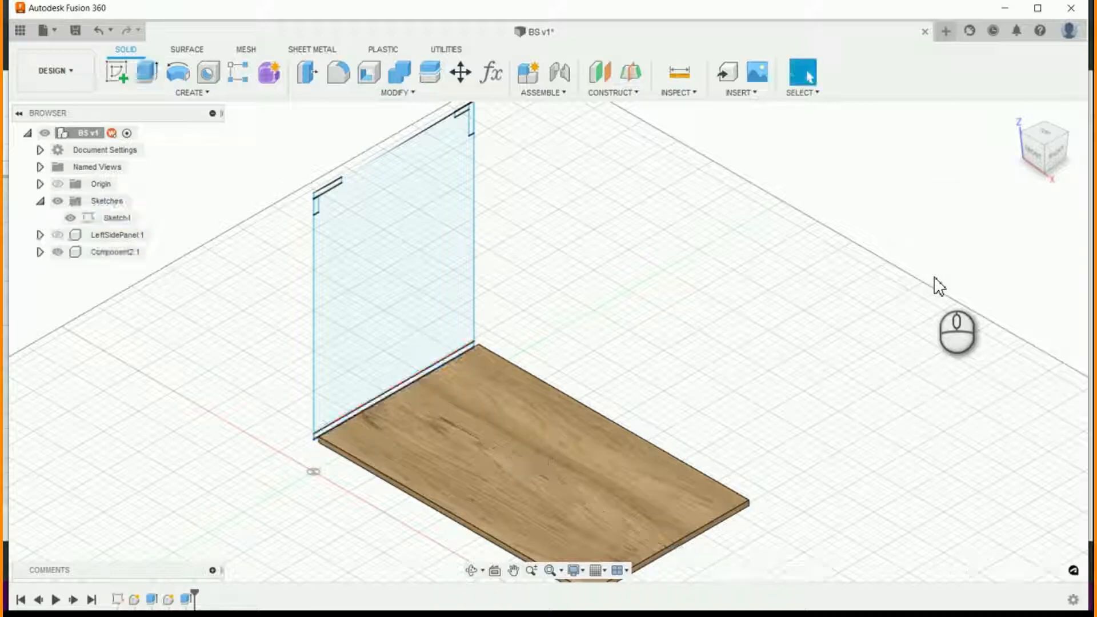
double_click(104, 255)
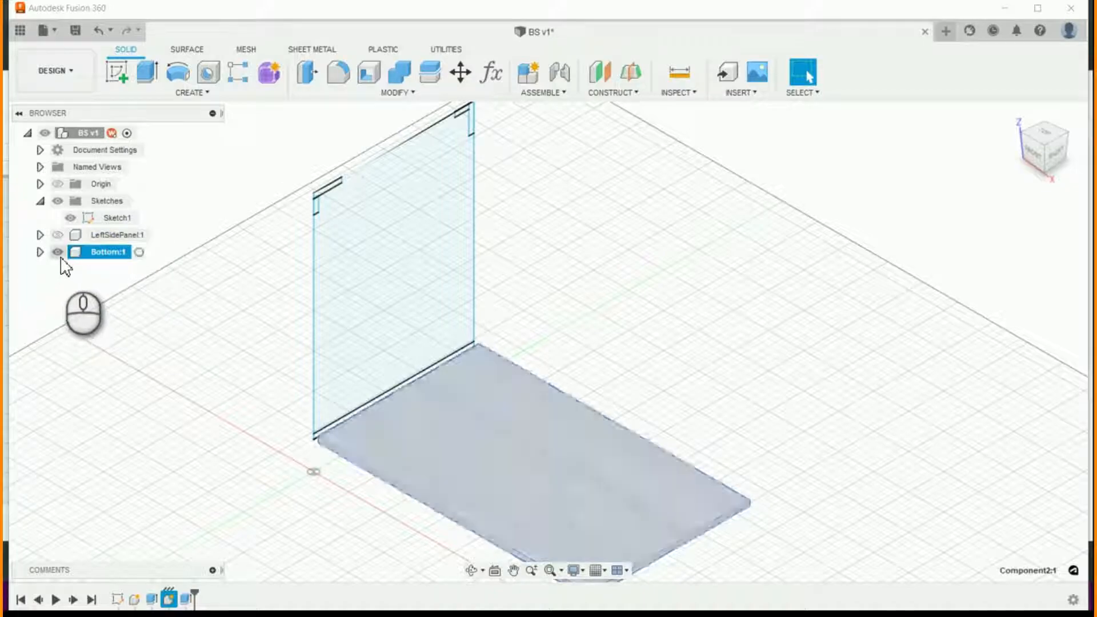
left_click(208, 394)
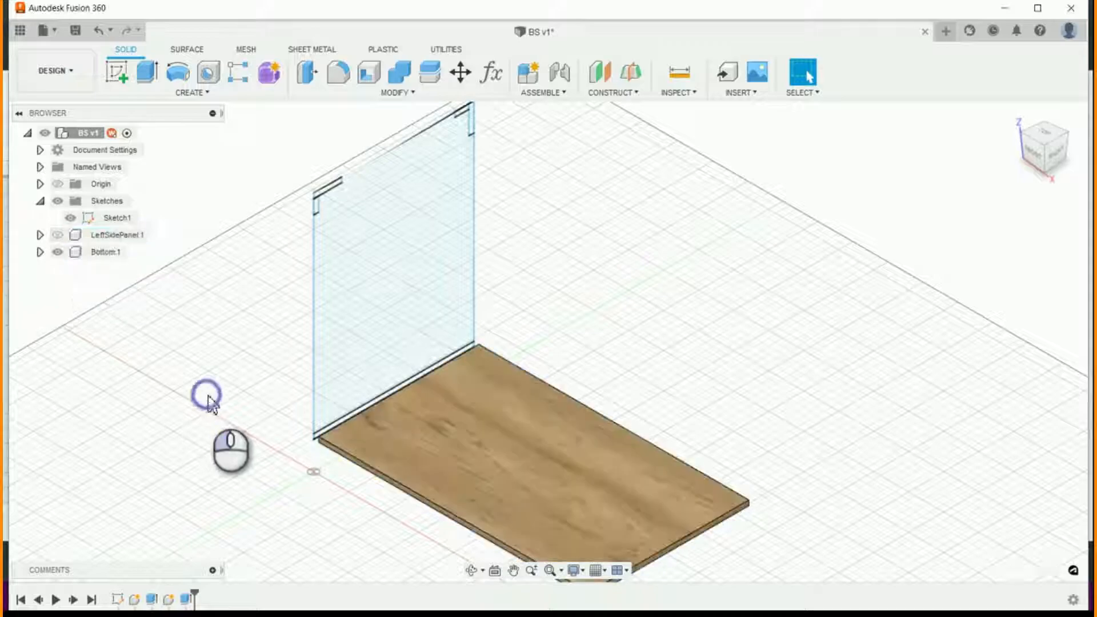
- Toggle the LeftSidePanel component's visibility to check it against the bottom, leaving it hidden
left_click(57, 236)
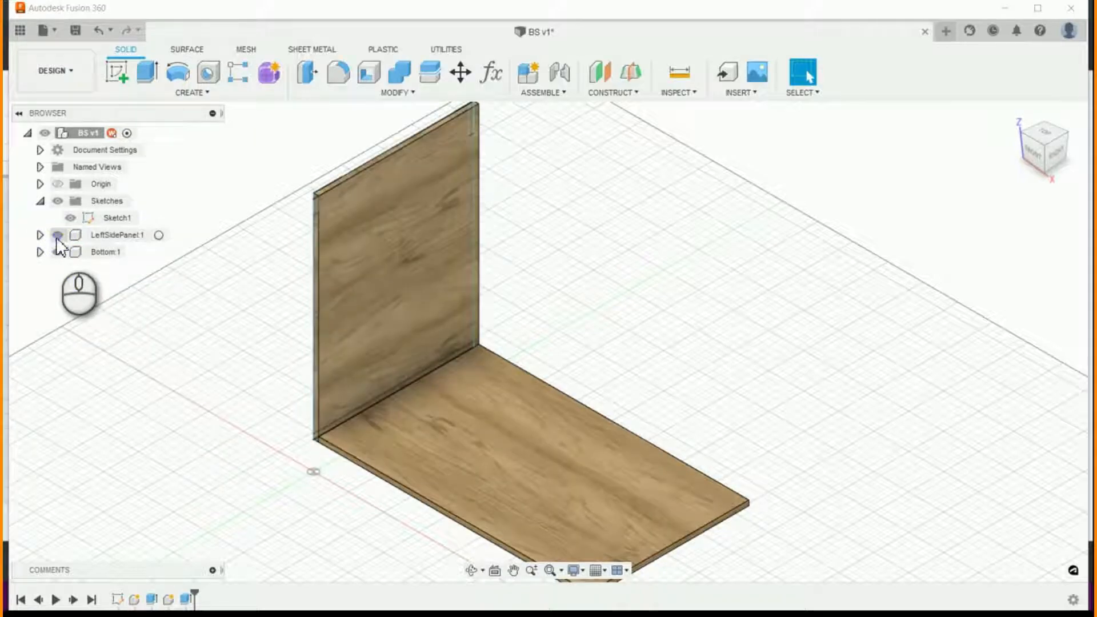
left_click(58, 235)
left_click(58, 235)
left_click(57, 235)
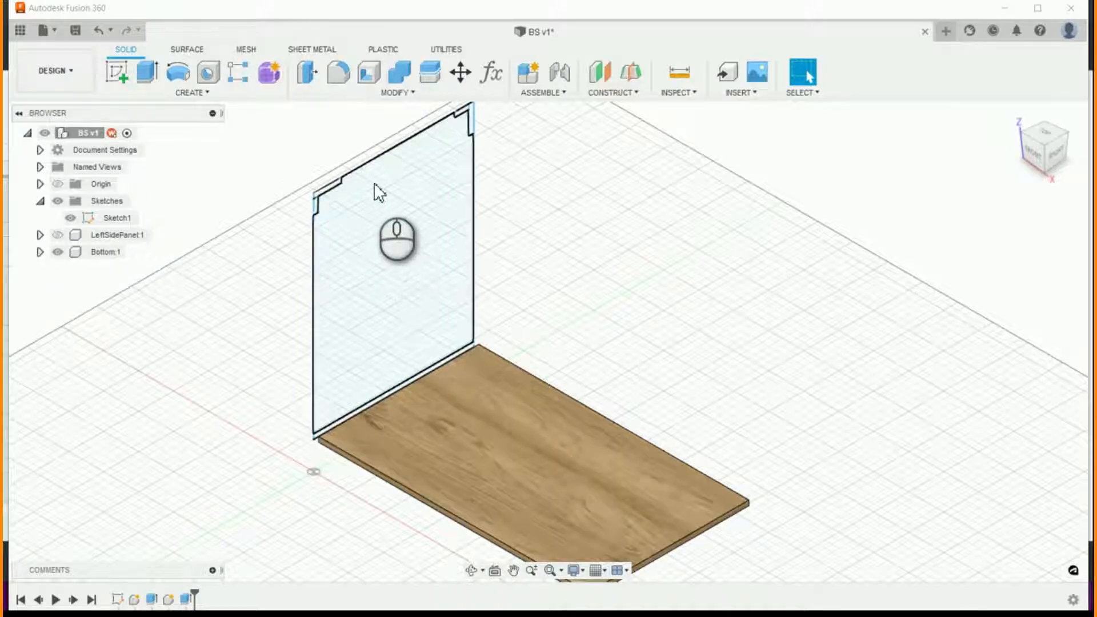
- Set up a new-component extrusion of the front horizontal stretcher profile in Sketch1, starting at an offset of BS_CabinetMaterialThickness
scroll(365, 172, "down", 3)
scroll(449, 229, "up", 2)
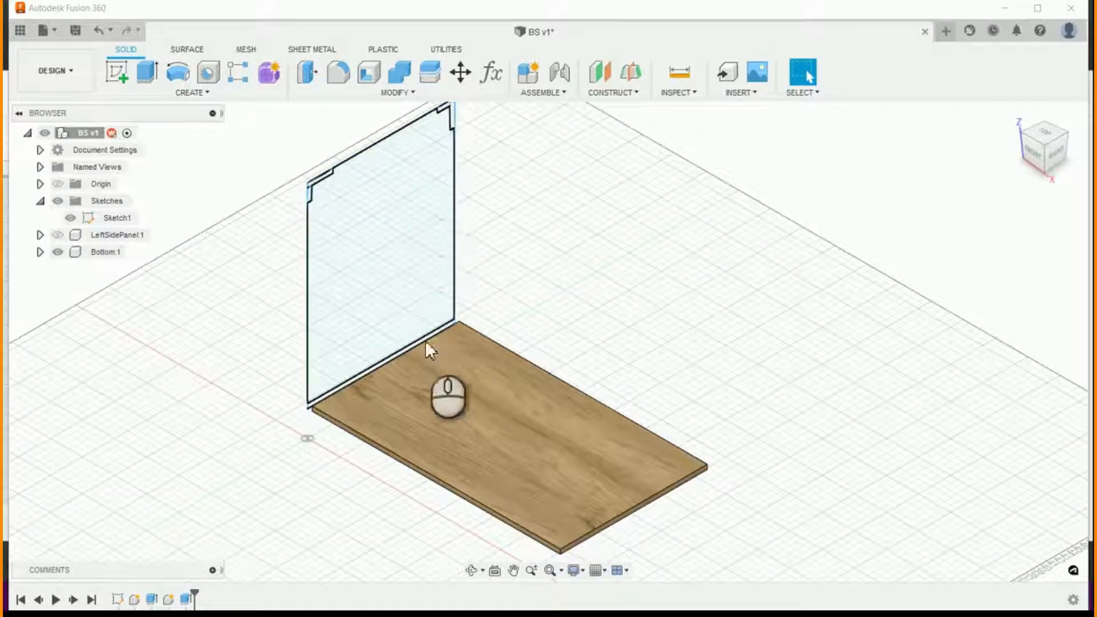
left_click(147, 71)
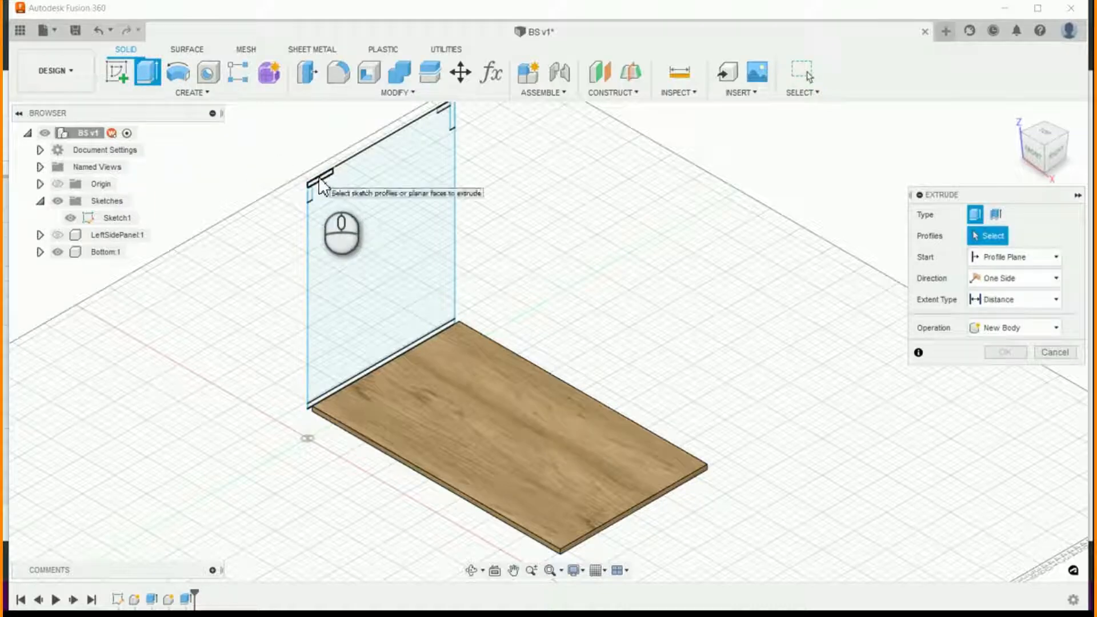
left_click(318, 178)
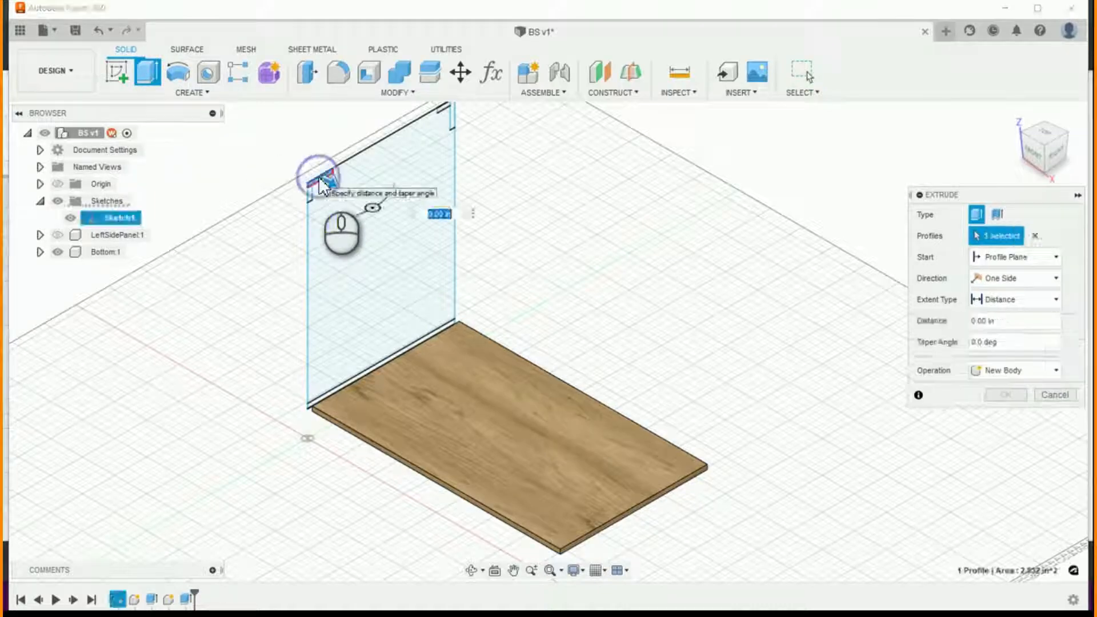
left_click(1055, 370)
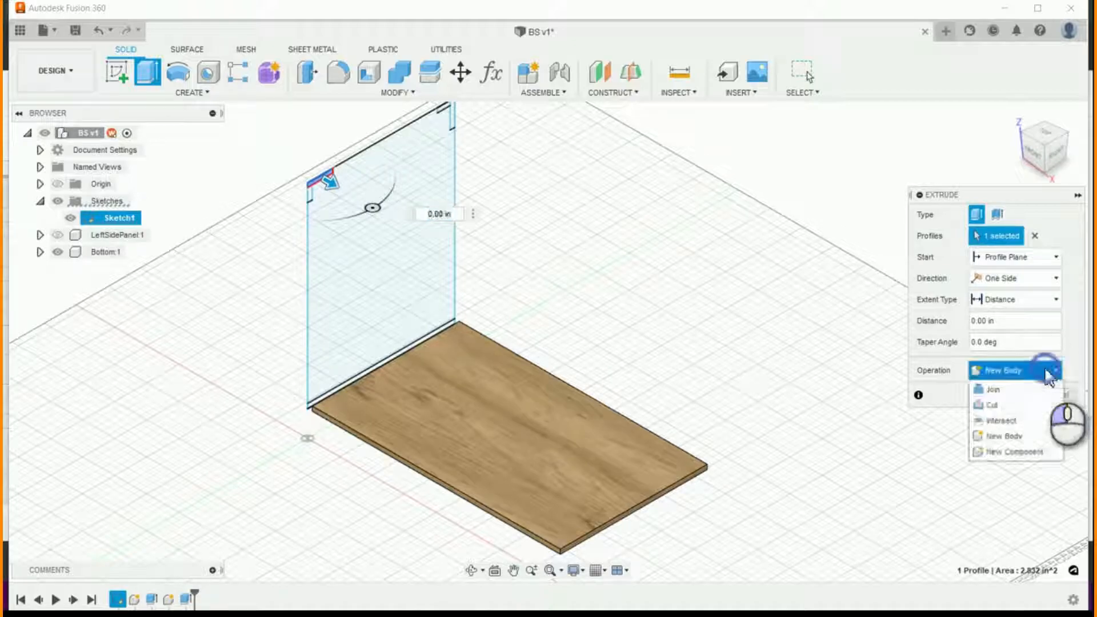
left_click(1022, 449)
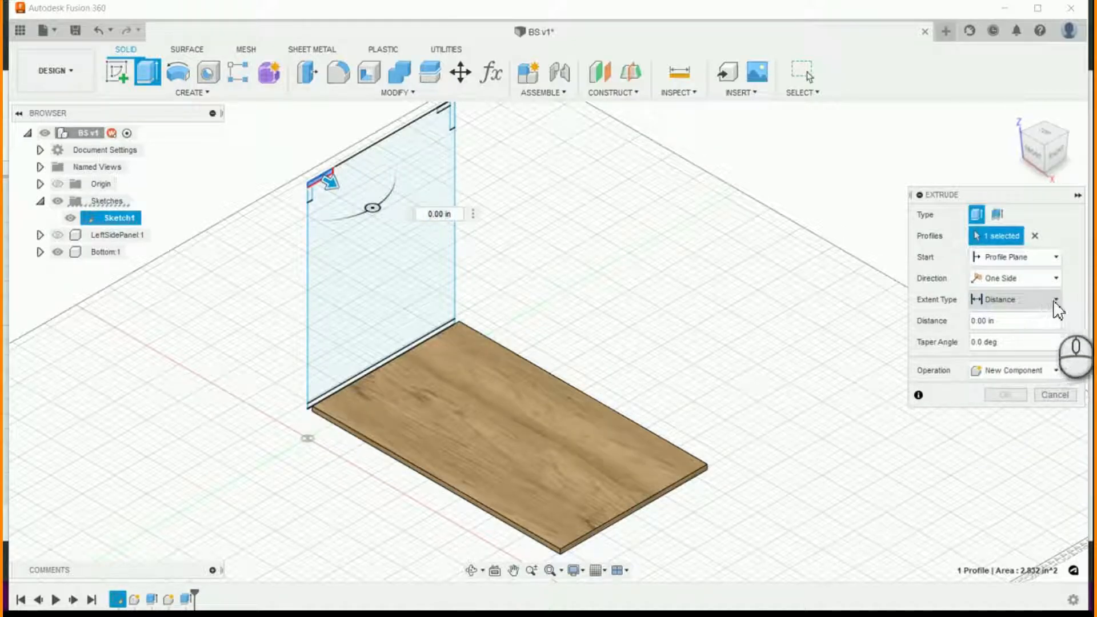
left_click(1055, 257)
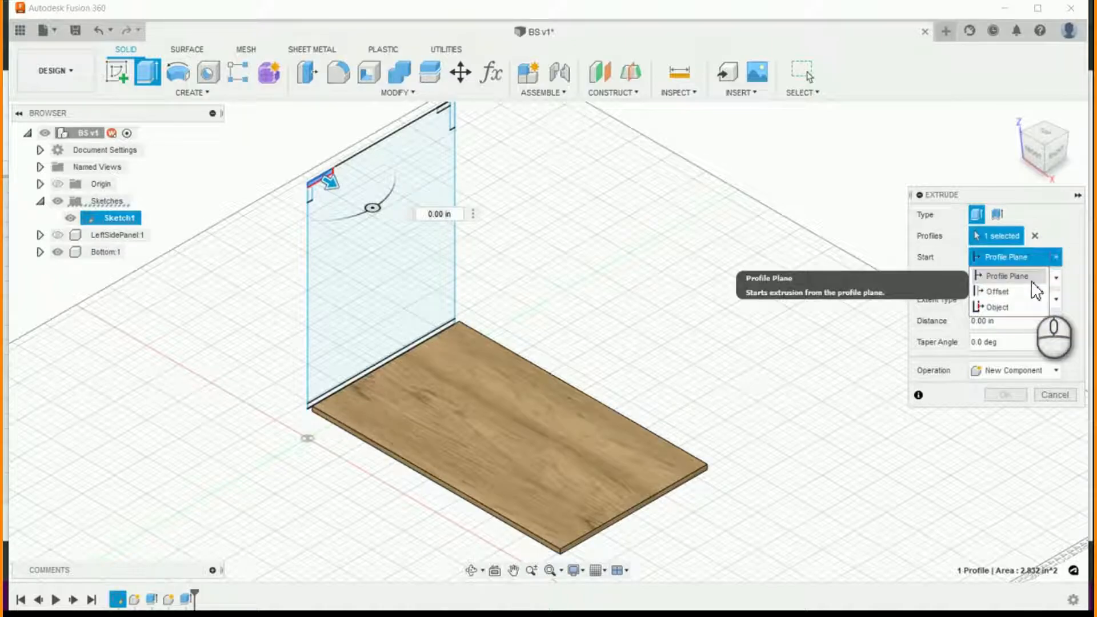
left_click(1022, 292)
left_click(974, 280)
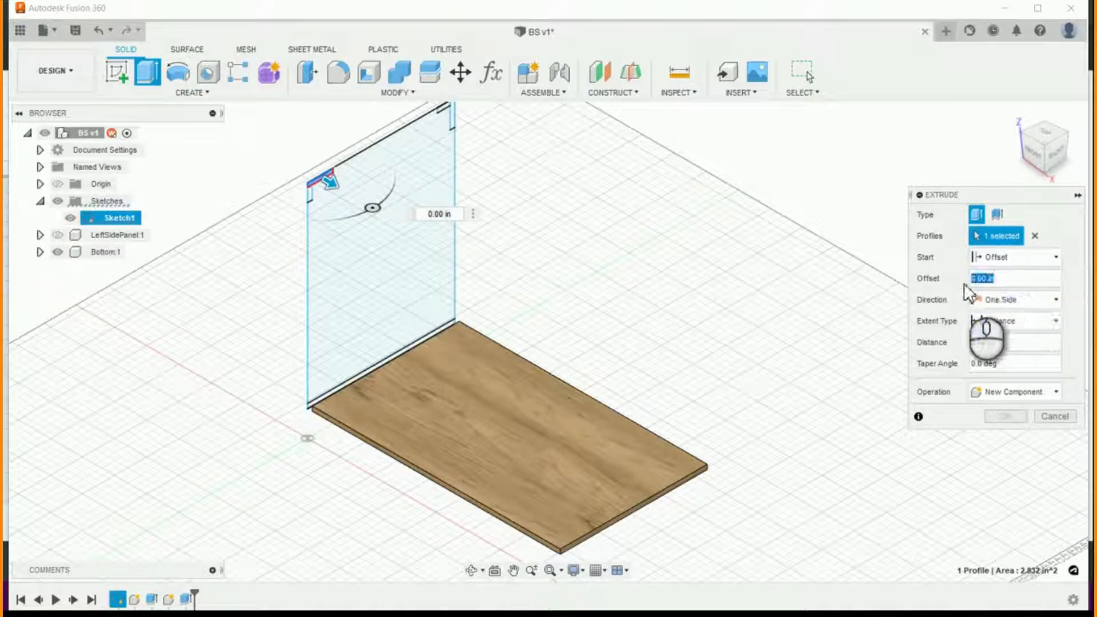
type("BS_CabinetMaterialThickness")
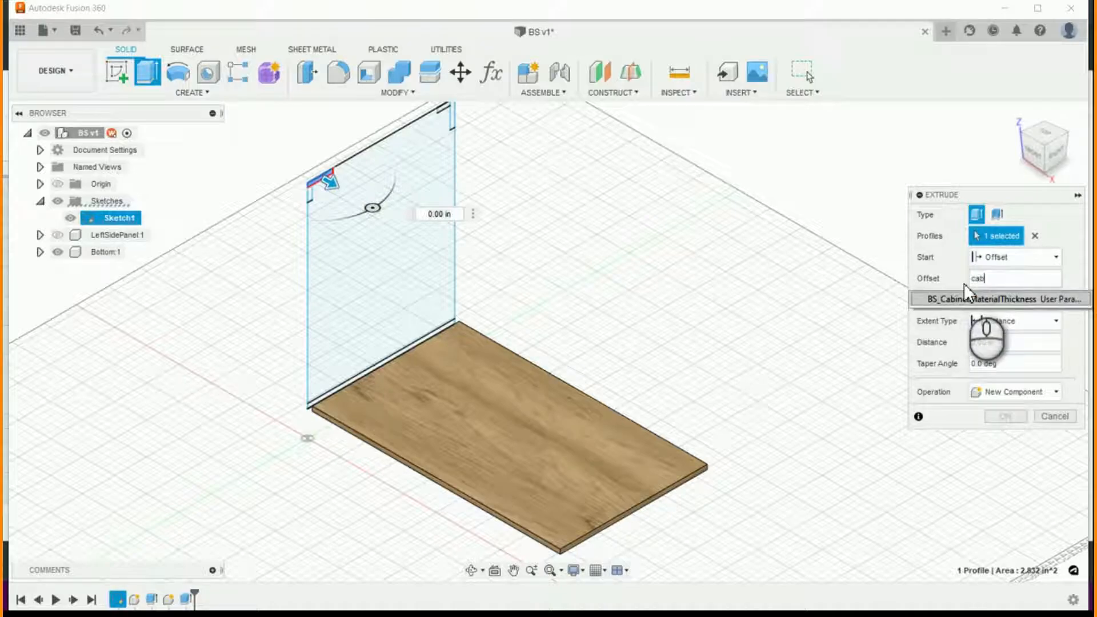
key("Return")
- Extend the horizontal stretcher's extrusion to the Bottom panel's end face opposite the sketch and finish it
left_click(1016, 320)
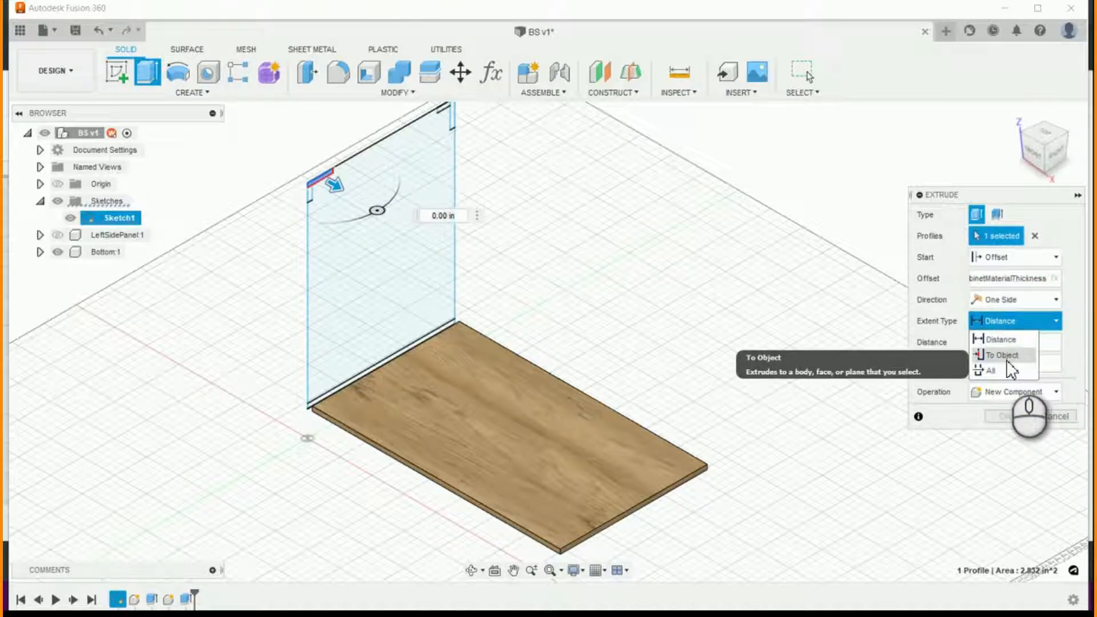
left_click(1003, 355)
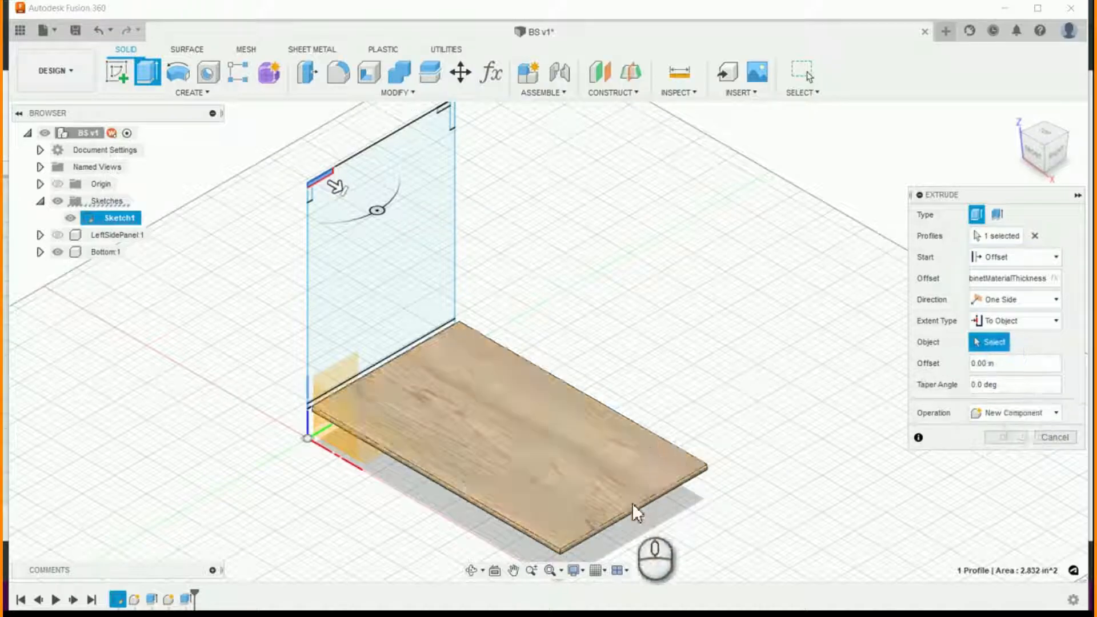
scroll(622, 519, "up", 3)
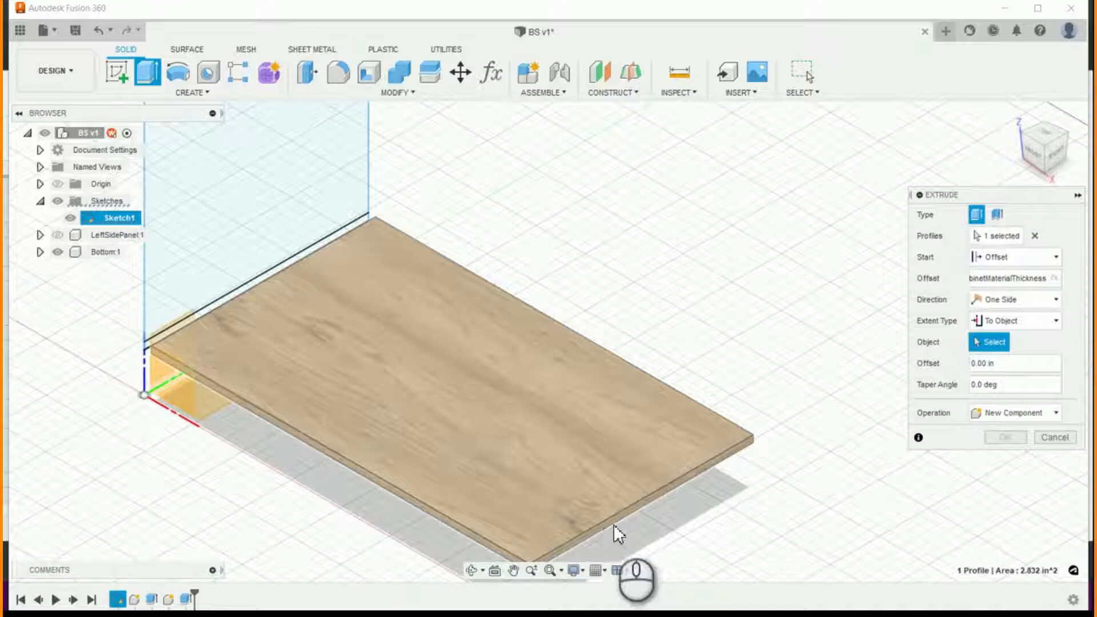
scroll(613, 526, "up", 2)
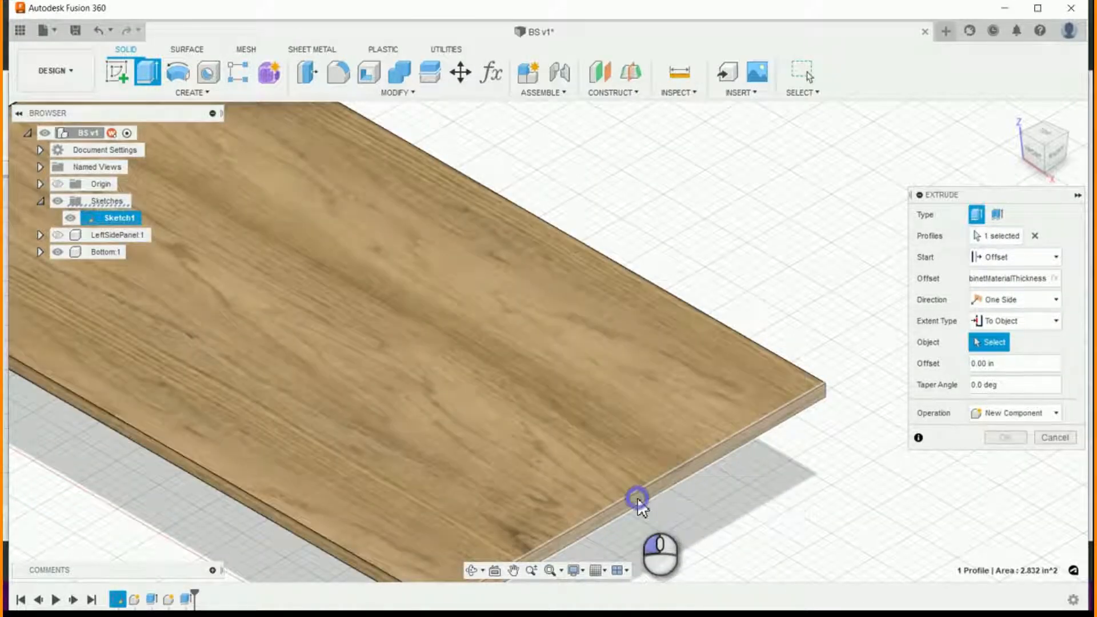
left_click(637, 498)
scroll(707, 492, "down", 3)
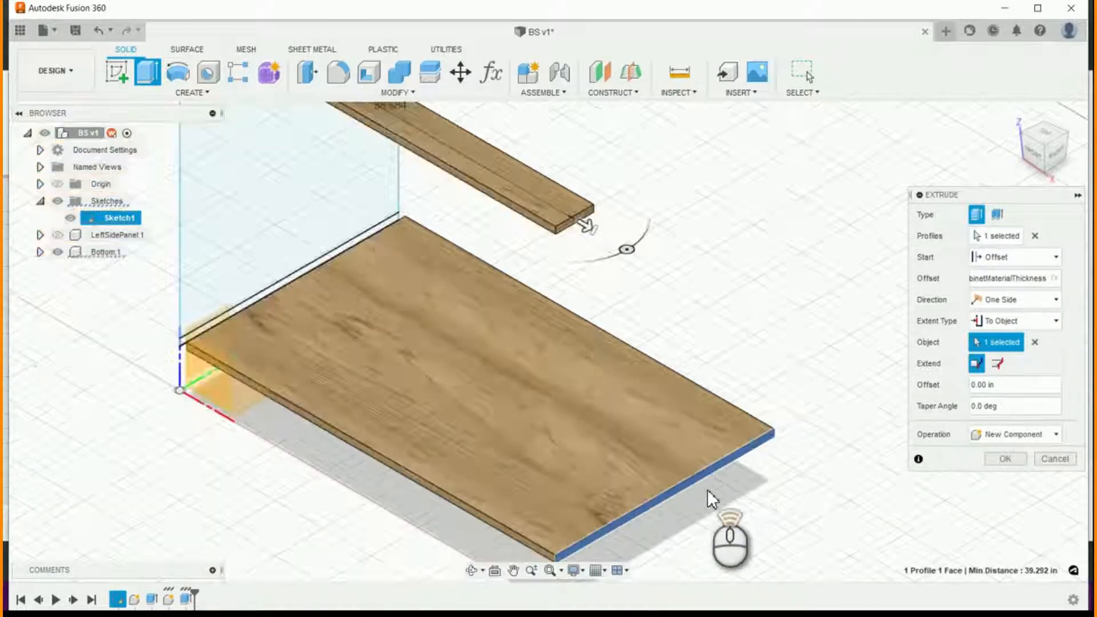
scroll(707, 489, "down", 3)
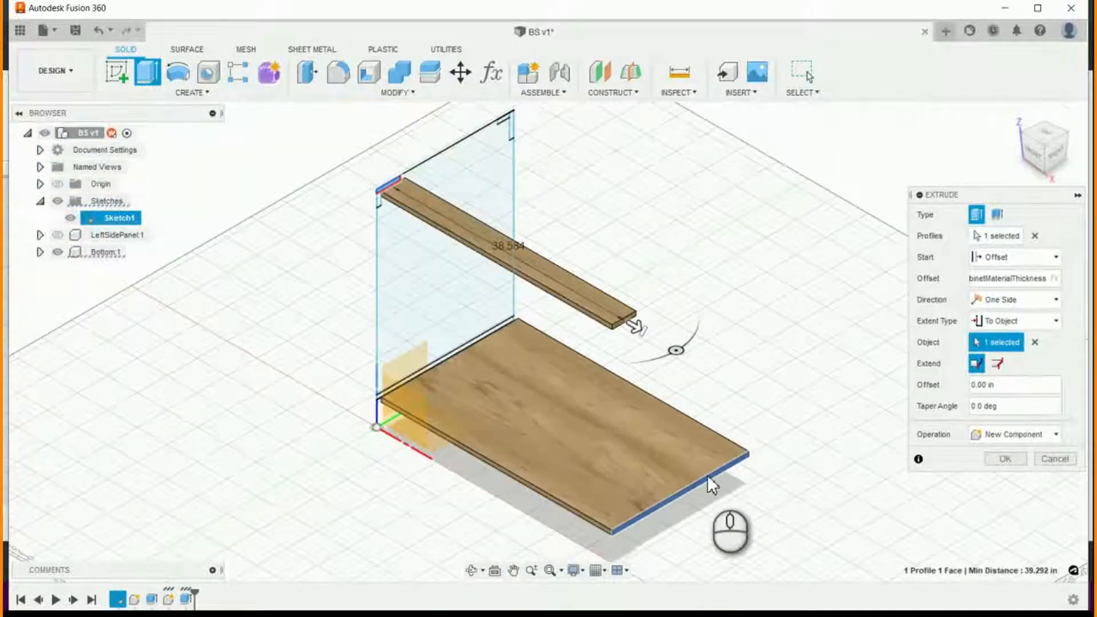
left_click(1004, 461)
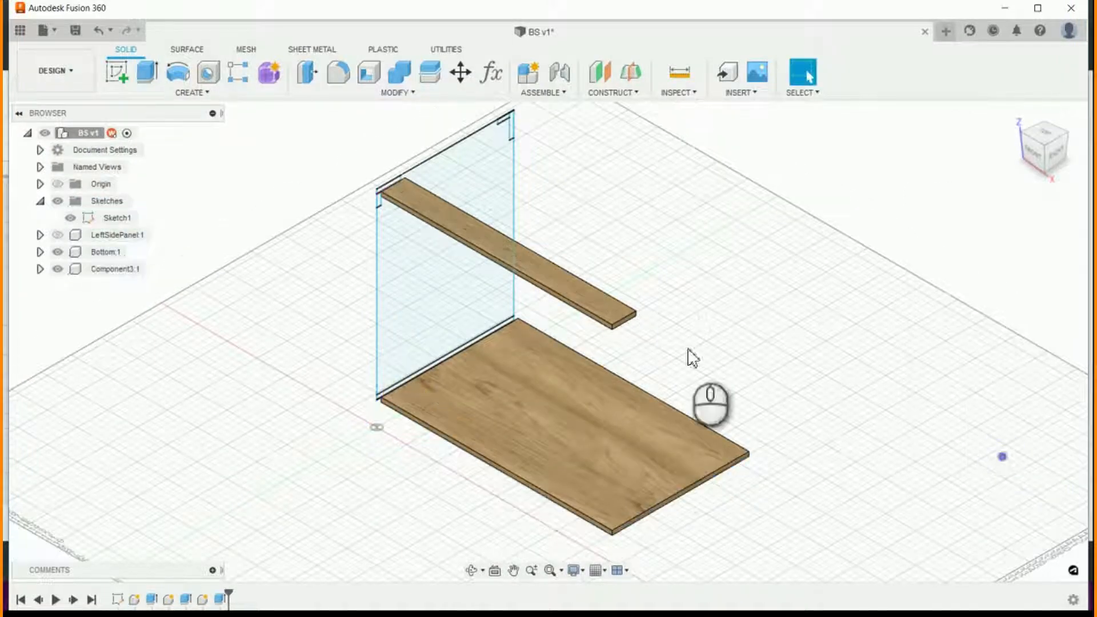
- Rename the new horizontal stretcher component as FrontStrecher
double_click(105, 269)
left_click(104, 268)
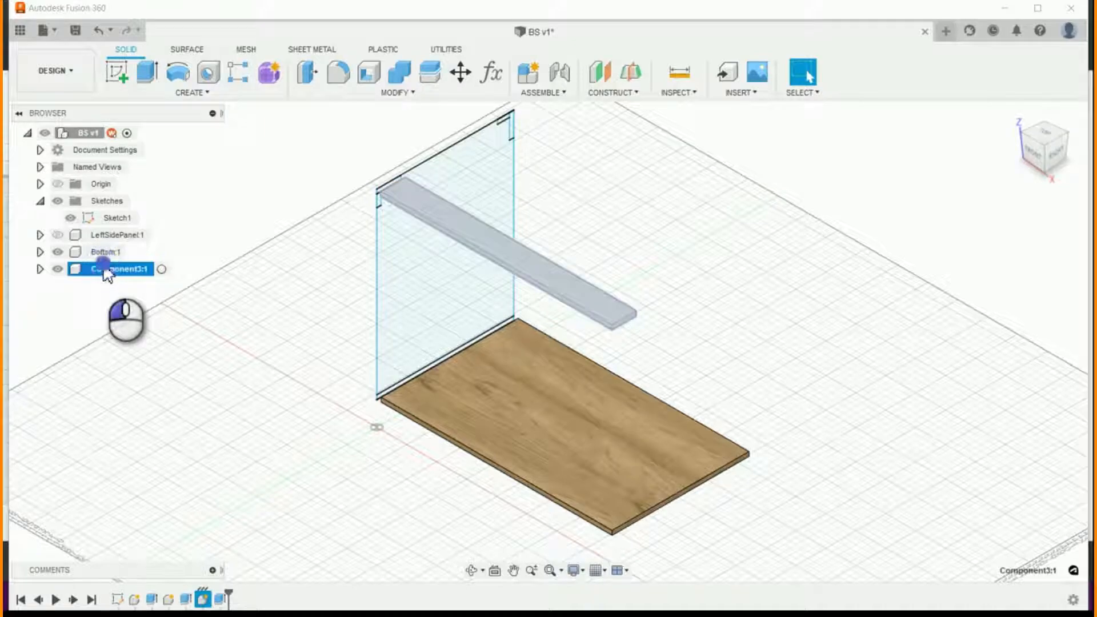
double_click(104, 268)
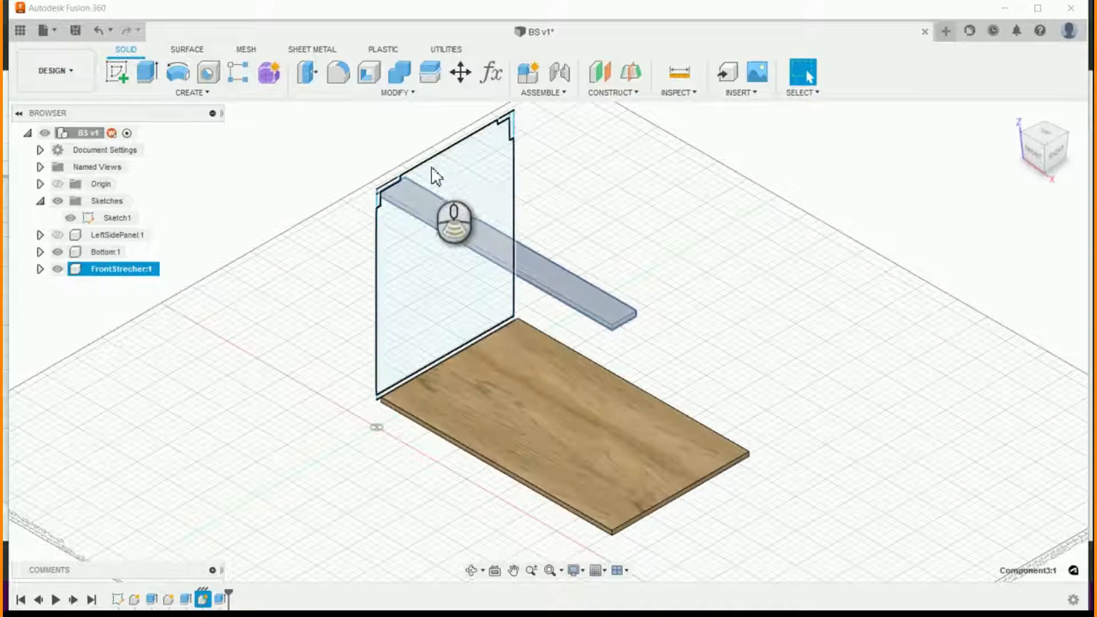
- Set up a new-component extrusion of the vertical strip profile below FrontStrecher, starting at an offset of BS_CabinetMaterialThickness
scroll(435, 174, "up", 3)
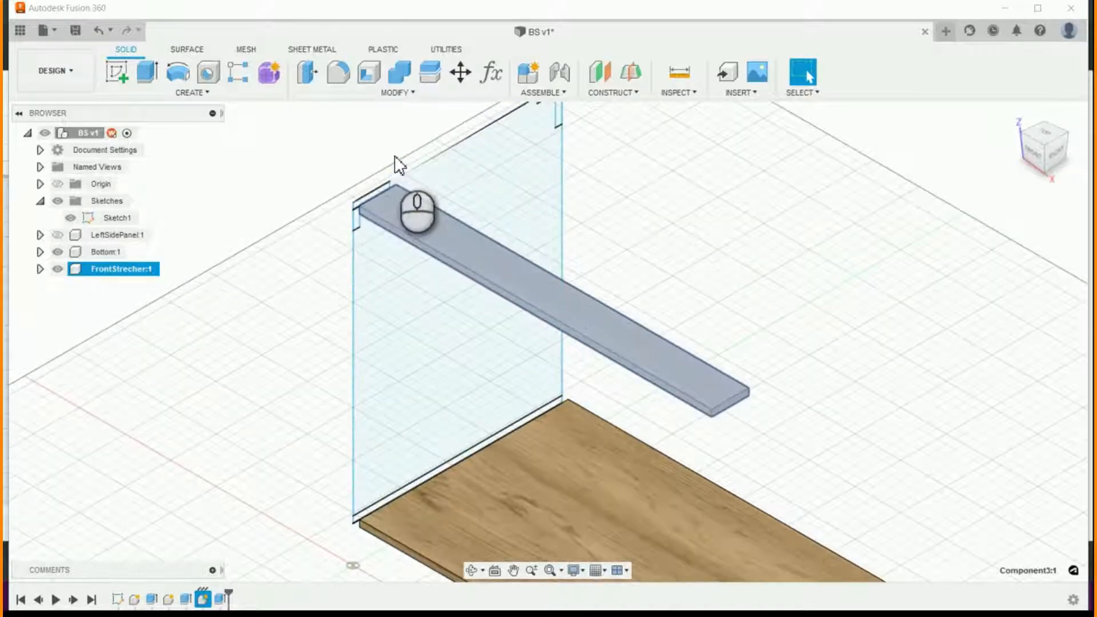
left_click(147, 72)
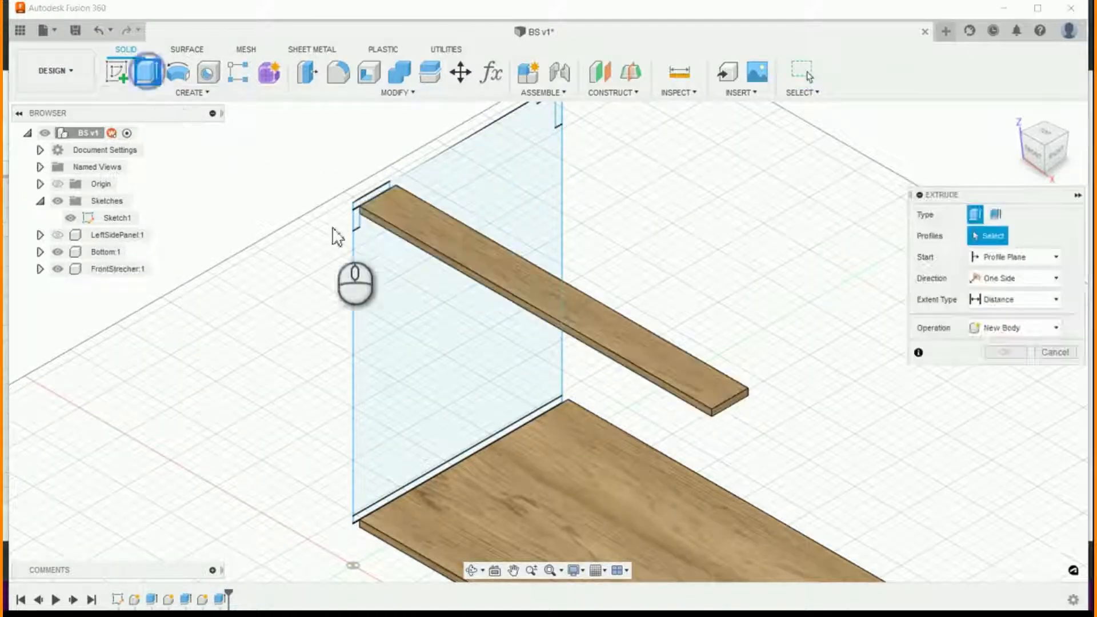
left_click(356, 225)
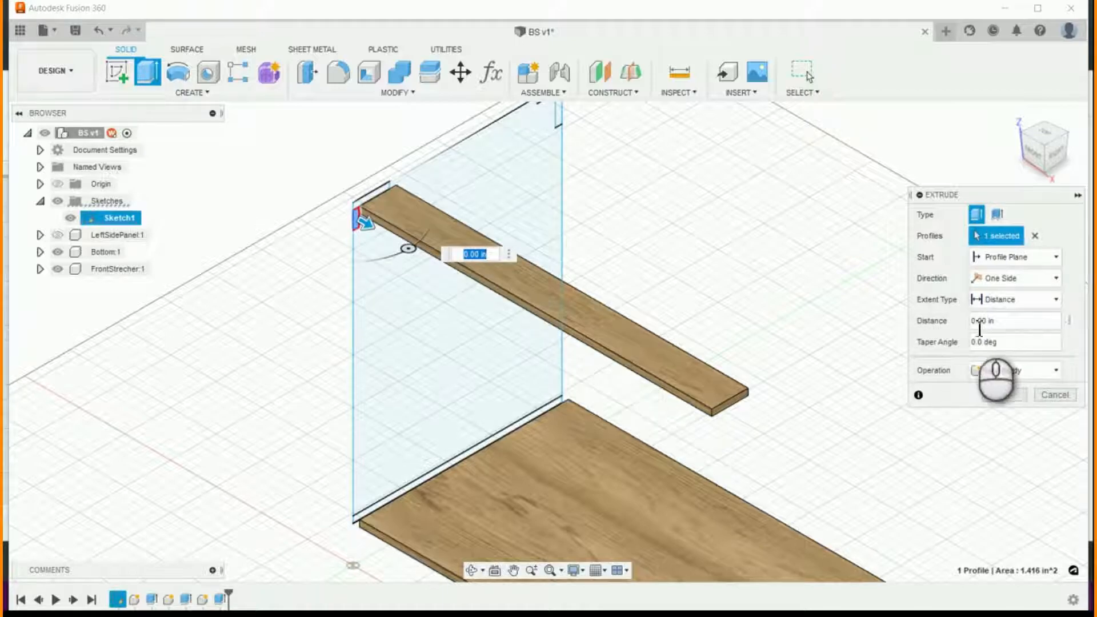
left_click(1048, 370)
left_click(1028, 452)
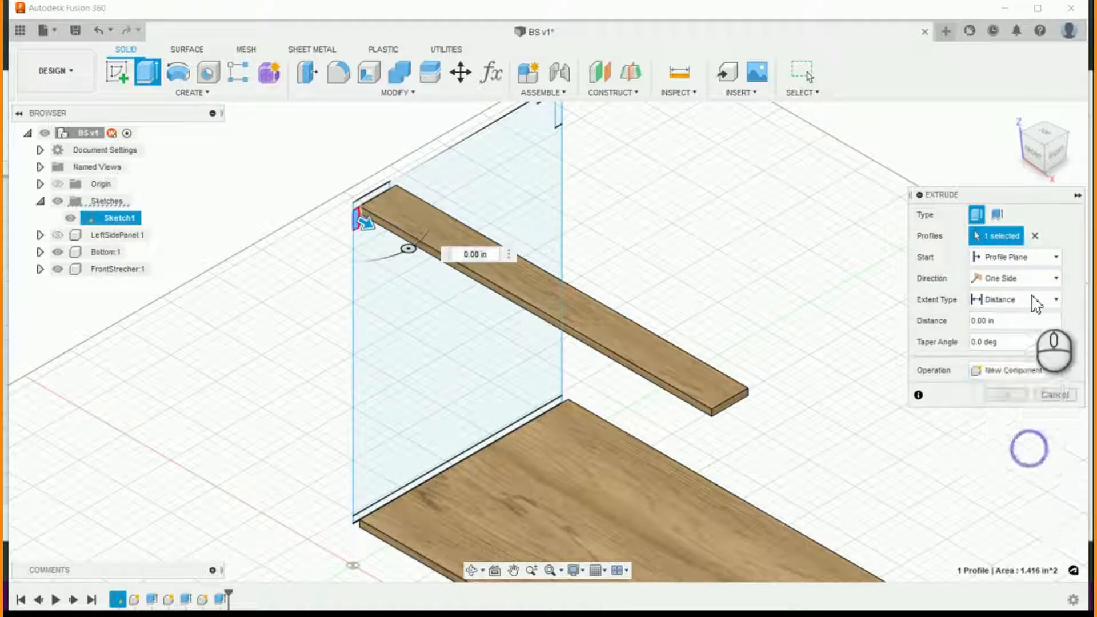
left_click(1054, 260)
left_click(1046, 293)
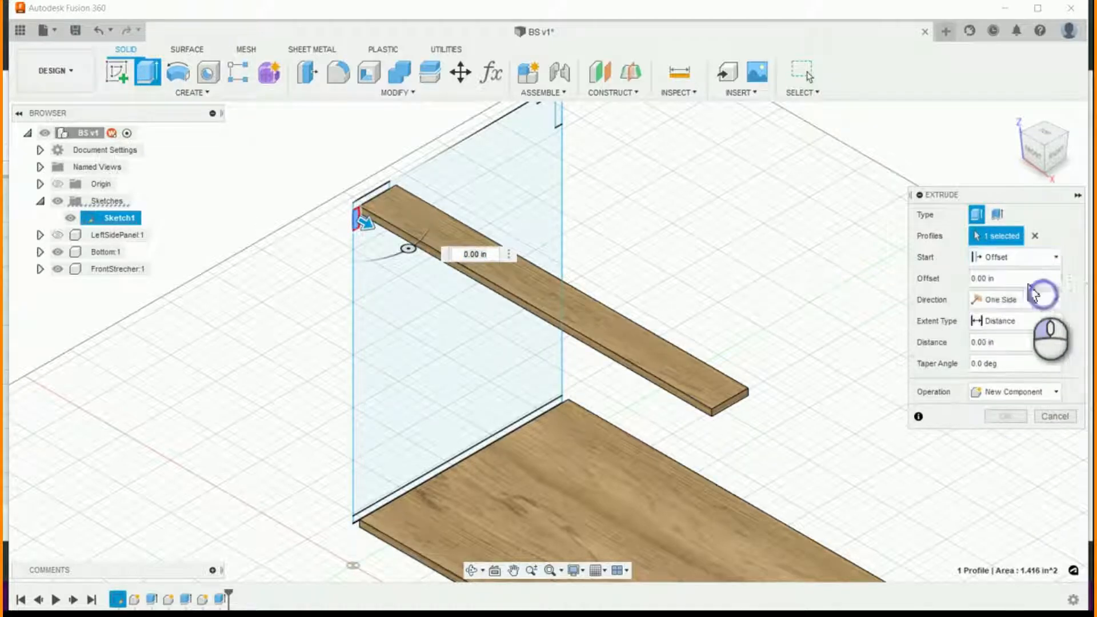
type("C")
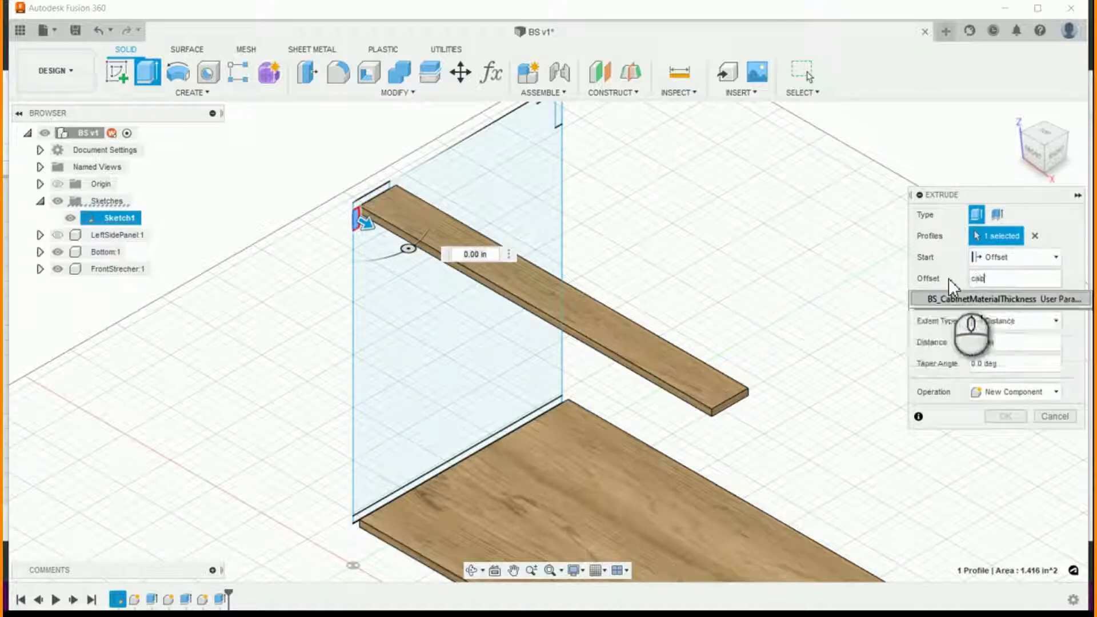
key("Return")
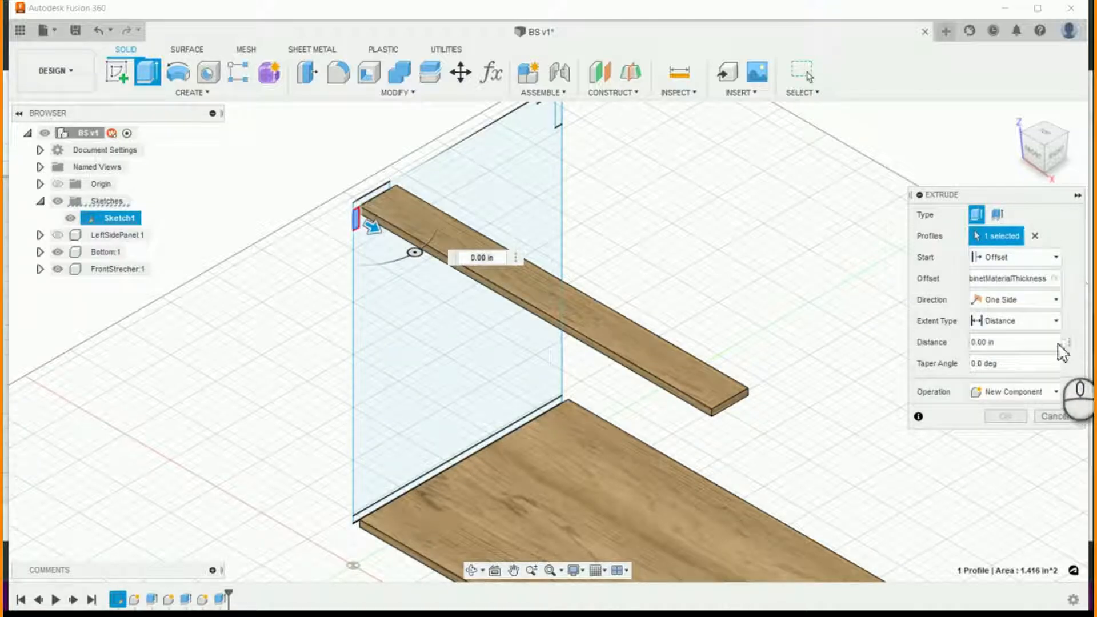
- Extrude the front vertical strip up to the Bottom panel's end face opposite the sketch
left_click(1055, 321)
left_click(997, 355)
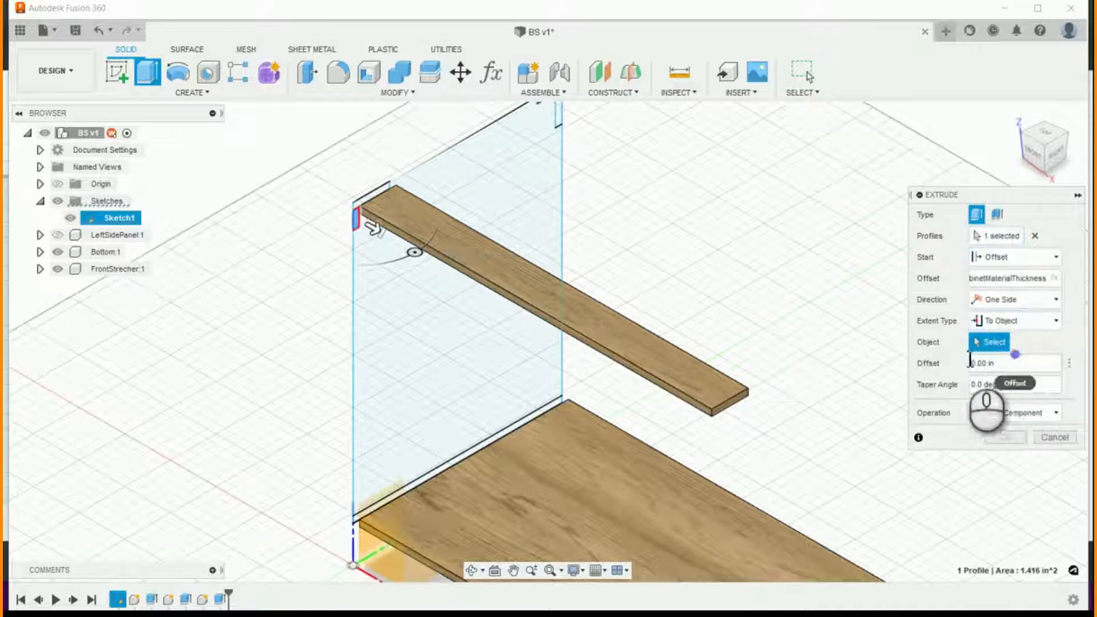
scroll(815, 408, "down", 5)
scroll(844, 507, "up", 4)
scroll(679, 403, "up", 3)
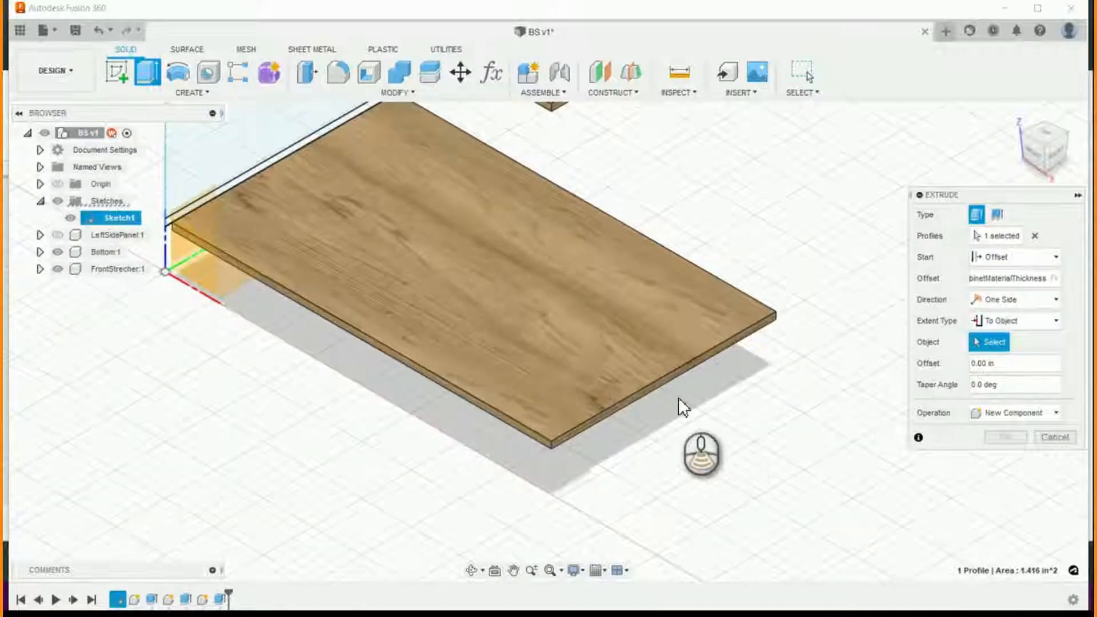
scroll(678, 399, "up", 5)
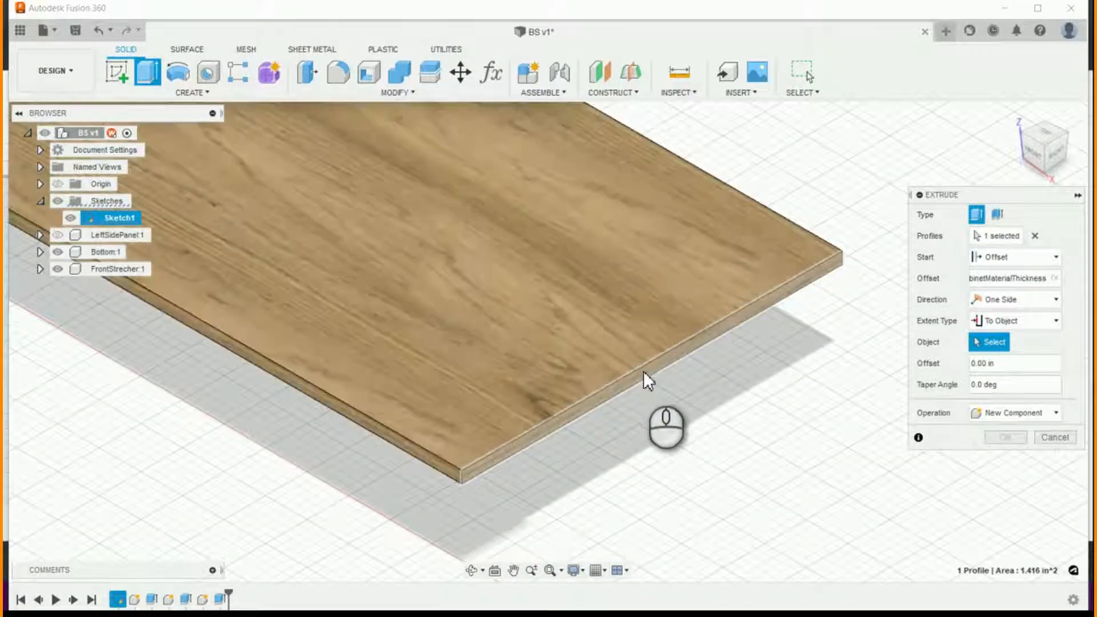
left_click(644, 374)
left_click(1004, 457)
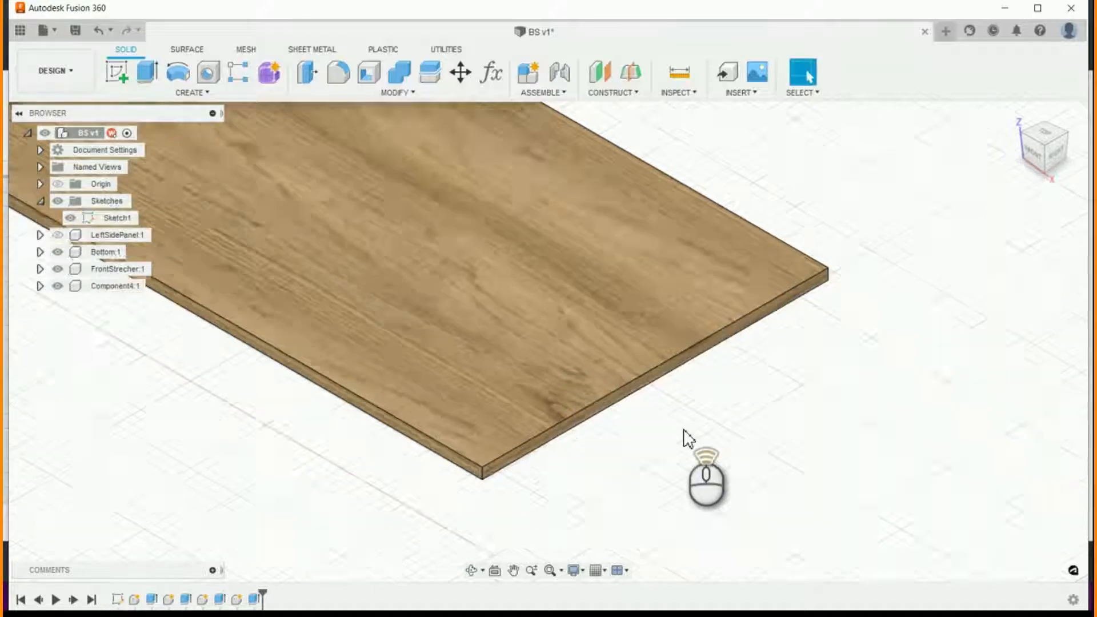
- Start extruding Sketch1's vertical strip profile at the cabinet's upper rear corner as a new component
scroll(687, 439, "down", 5)
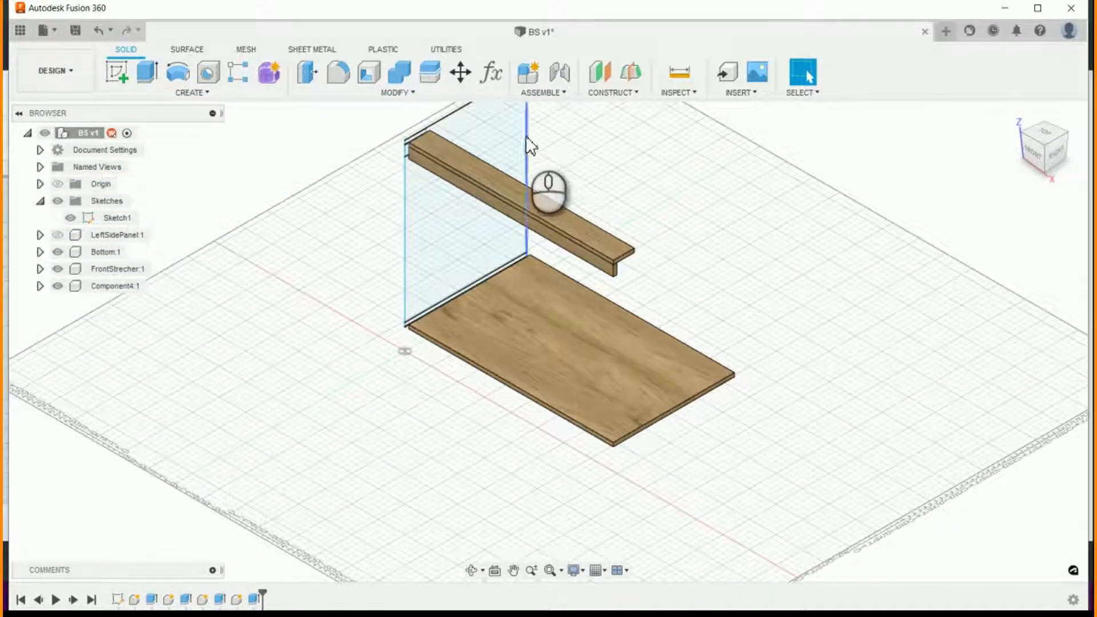
scroll(526, 139, "down", 2)
scroll(526, 140, "up", 3)
scroll(573, 247, "down", 5)
scroll(519, 156, "up", 3)
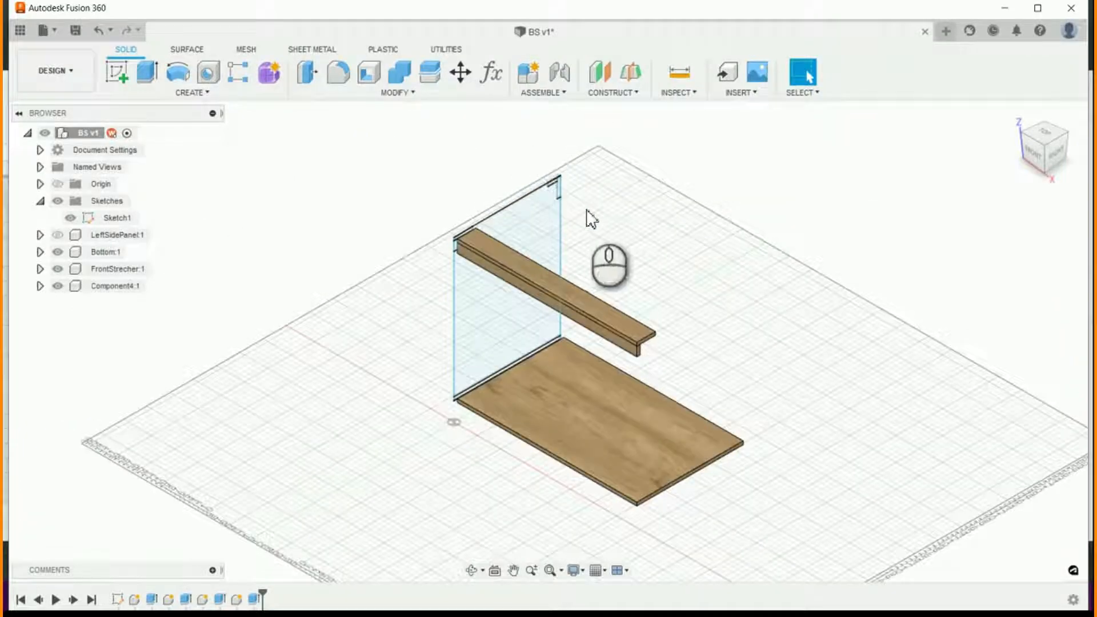
scroll(589, 211, "up", 3)
scroll(594, 142, "up", 2)
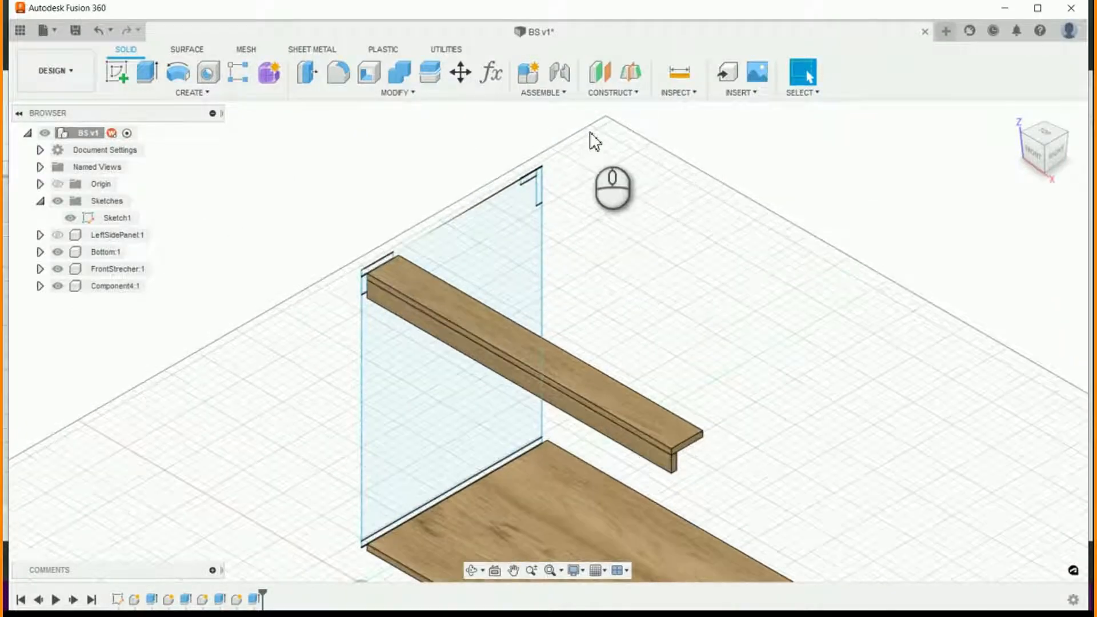
left_click(150, 79)
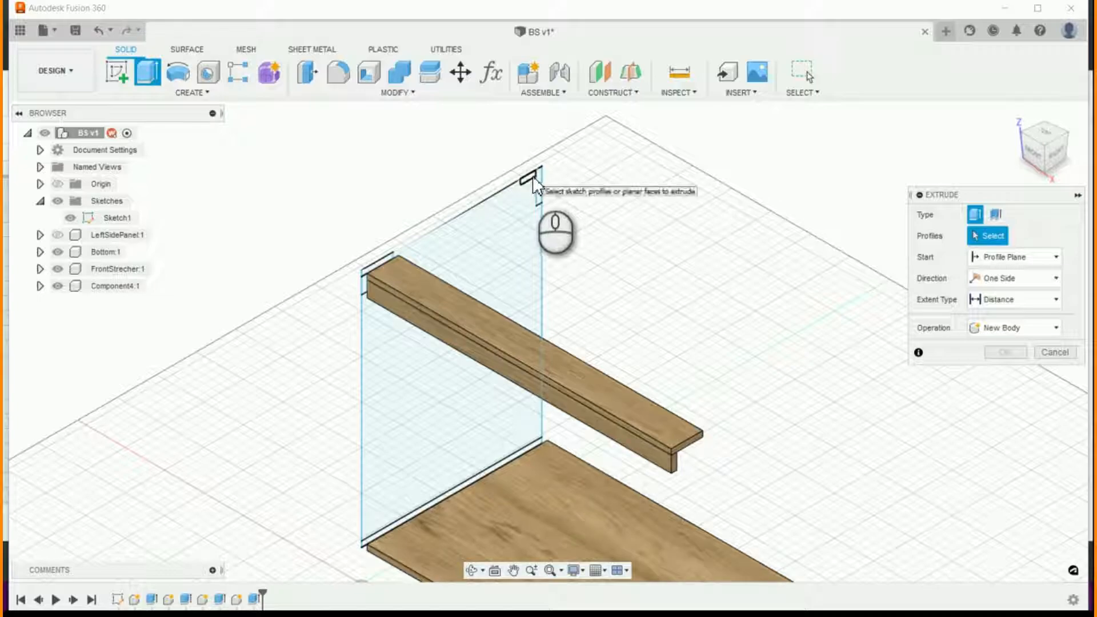
left_click(541, 182)
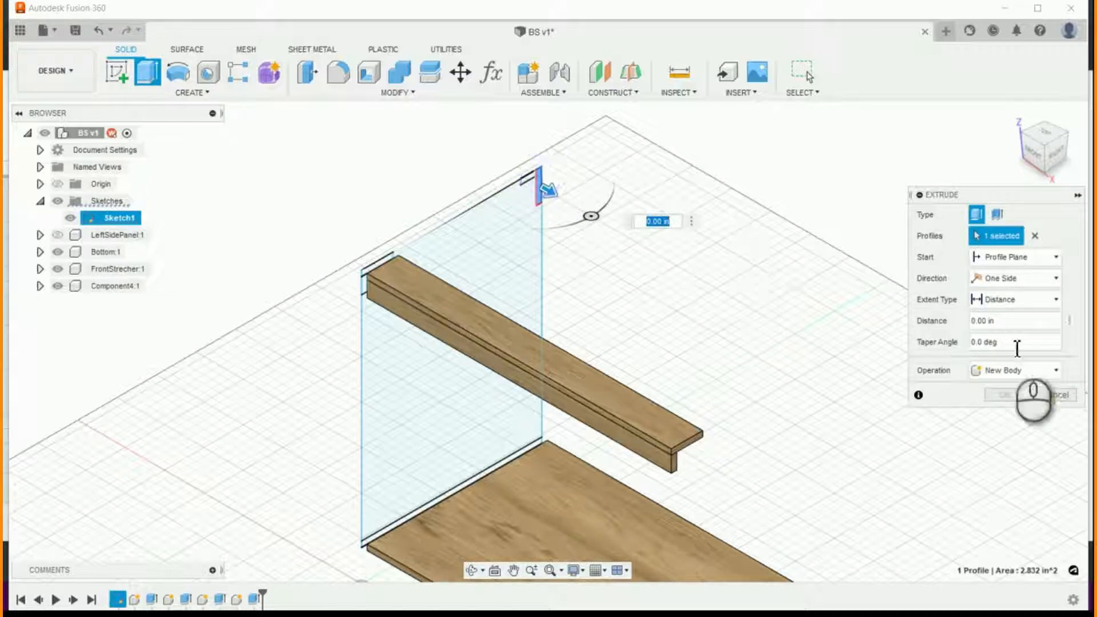
left_click(1043, 368)
left_click(1014, 452)
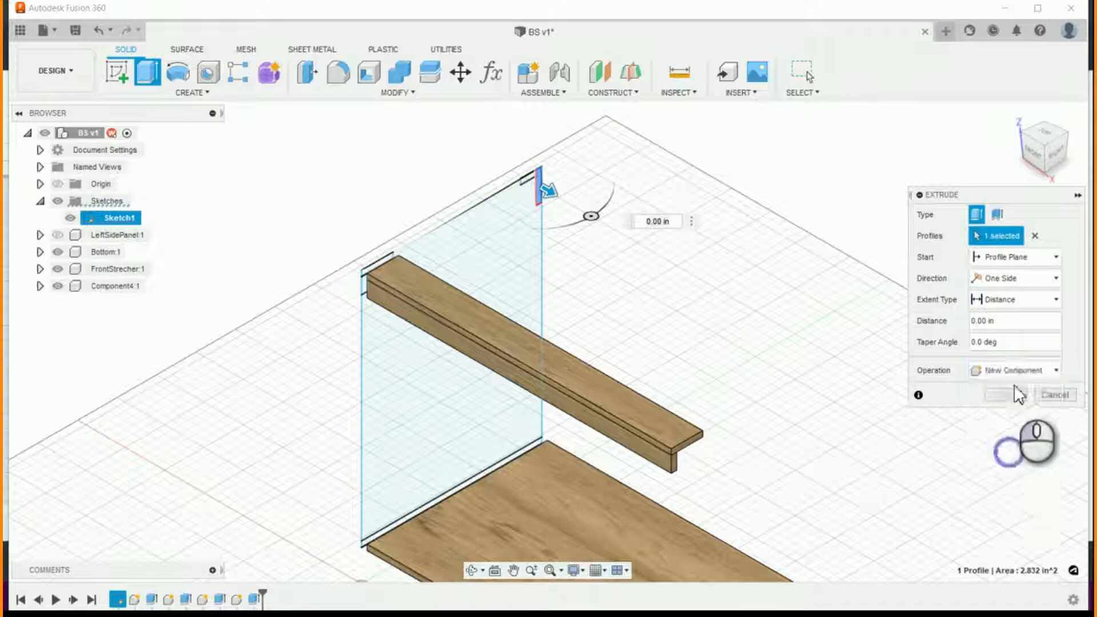
- Start the rear vertical strip's extrusion at an offset of BS_CabinetMaterialThickness from the profile plane
left_click(1054, 258)
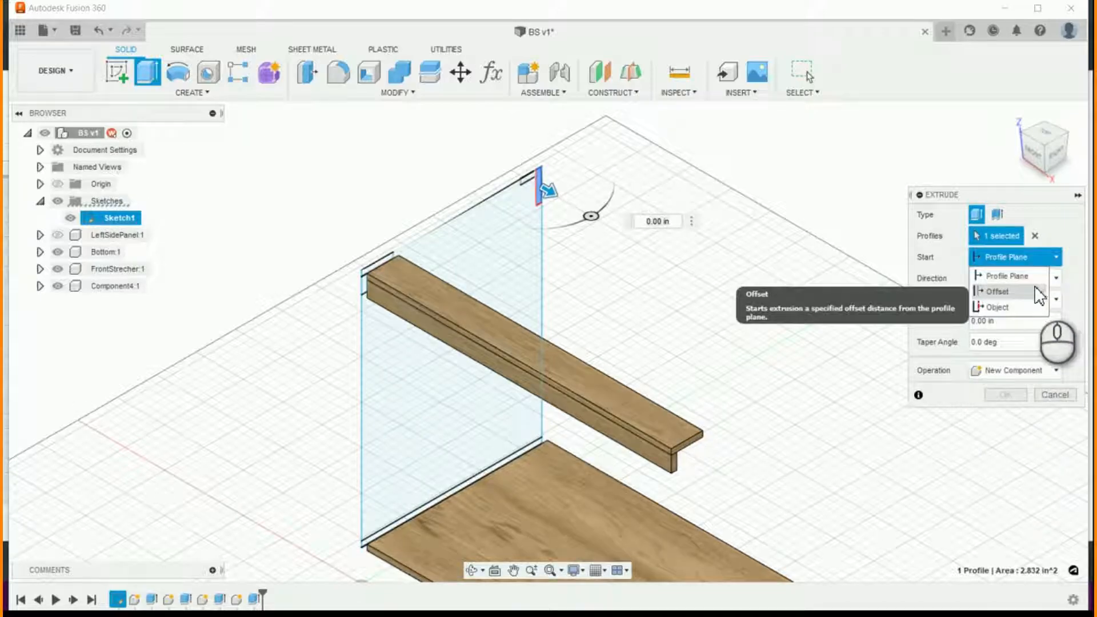
left_click(1039, 292)
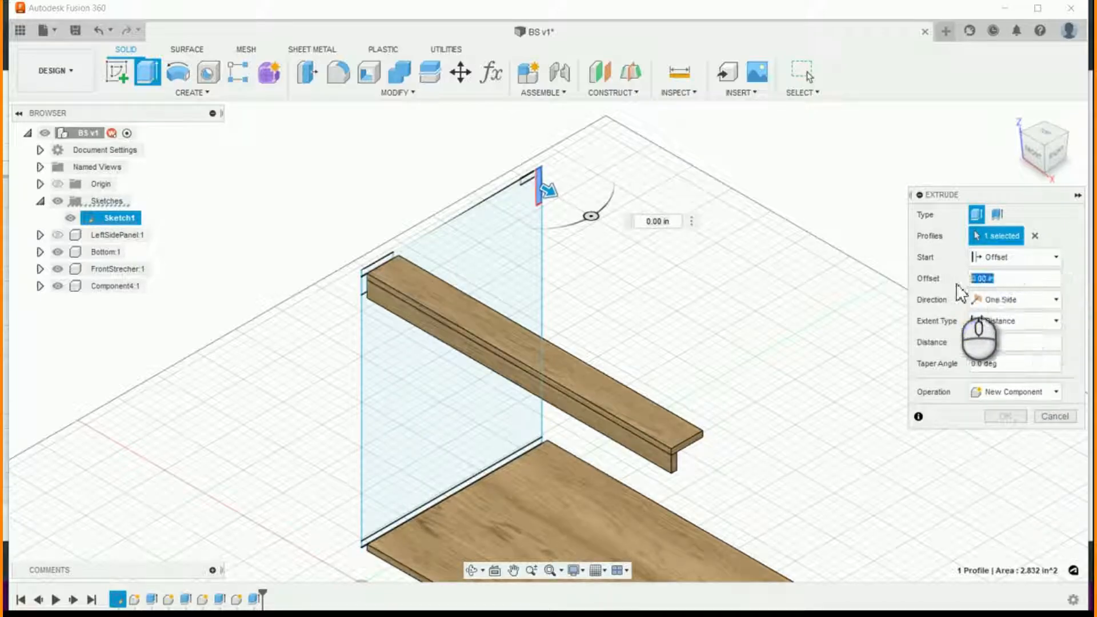
type("BS_CabinetMaterialThickness")
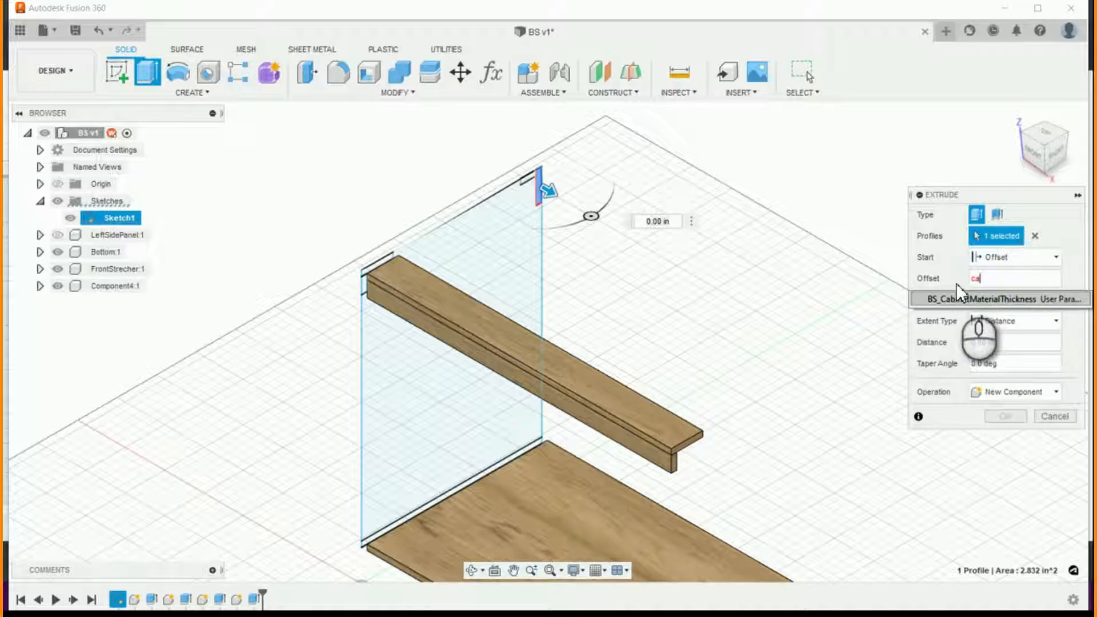
key("Return")
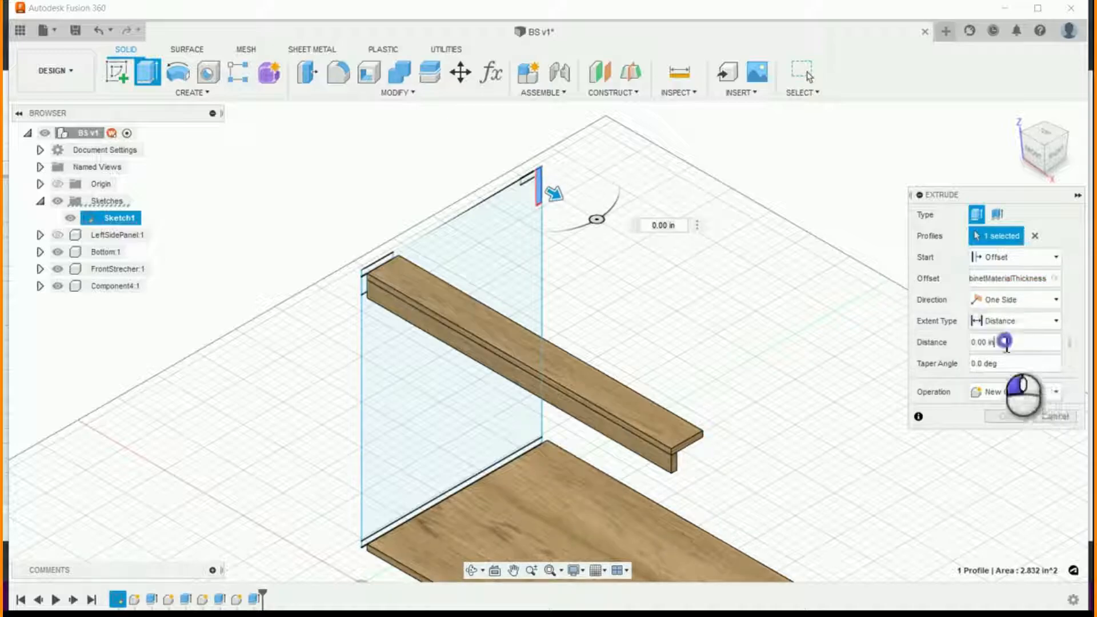
- Extend the rear vertical strip's extrusion to the Bottom panel's end face opposite the sketch and finish it
left_click_drag(1006, 342, 968, 346)
left_click(1050, 323)
left_click(1016, 357)
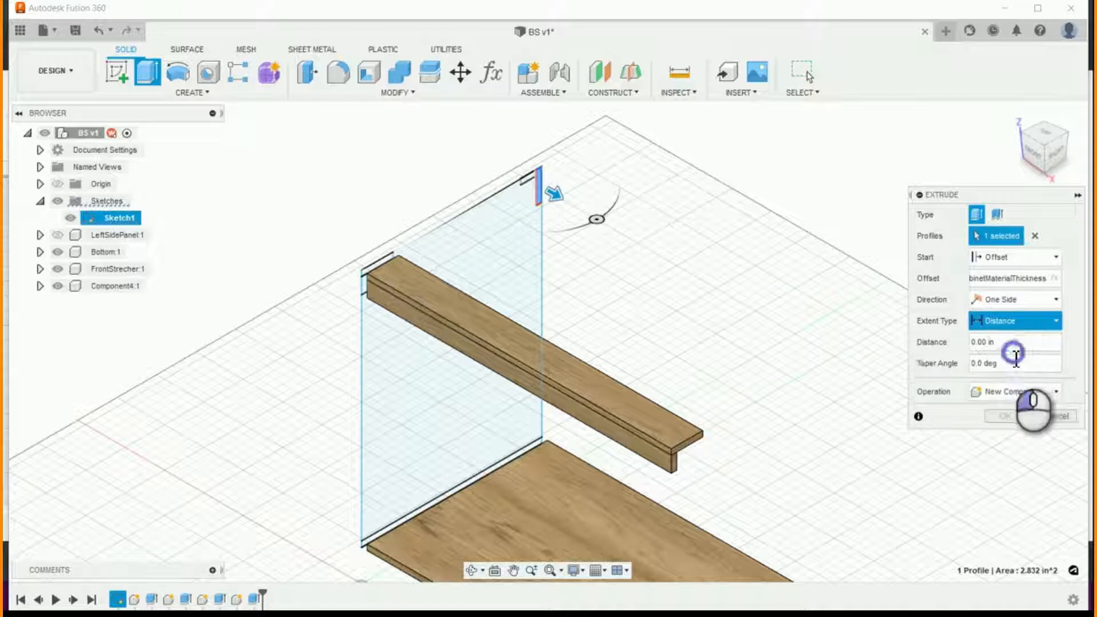
scroll(805, 366, "down", 4)
scroll(794, 525, "up", 7)
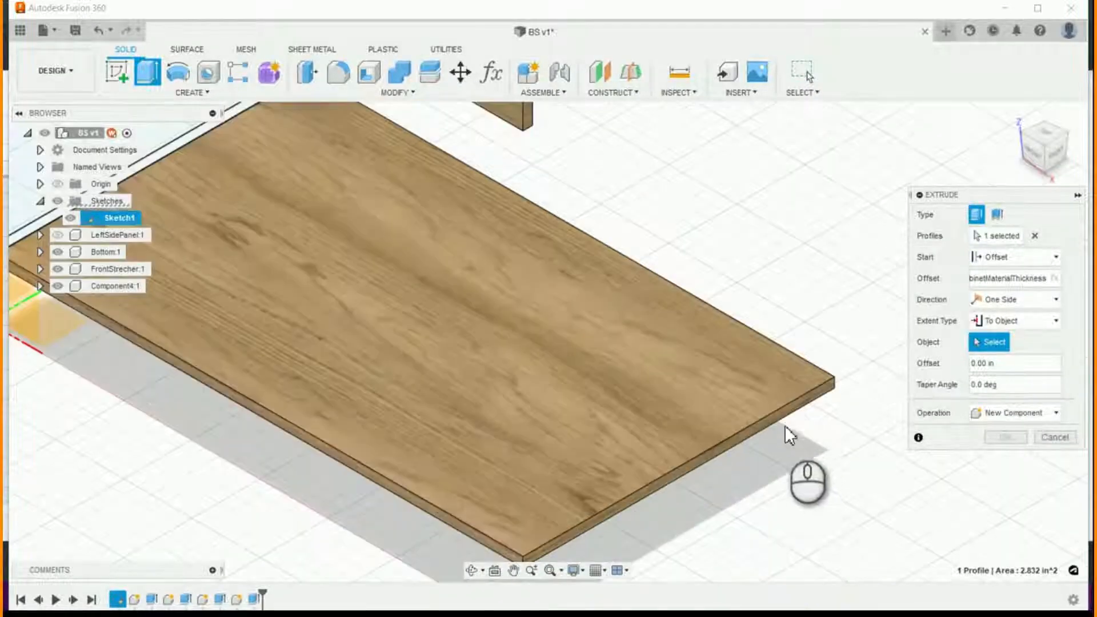
scroll(785, 423, "up", 2)
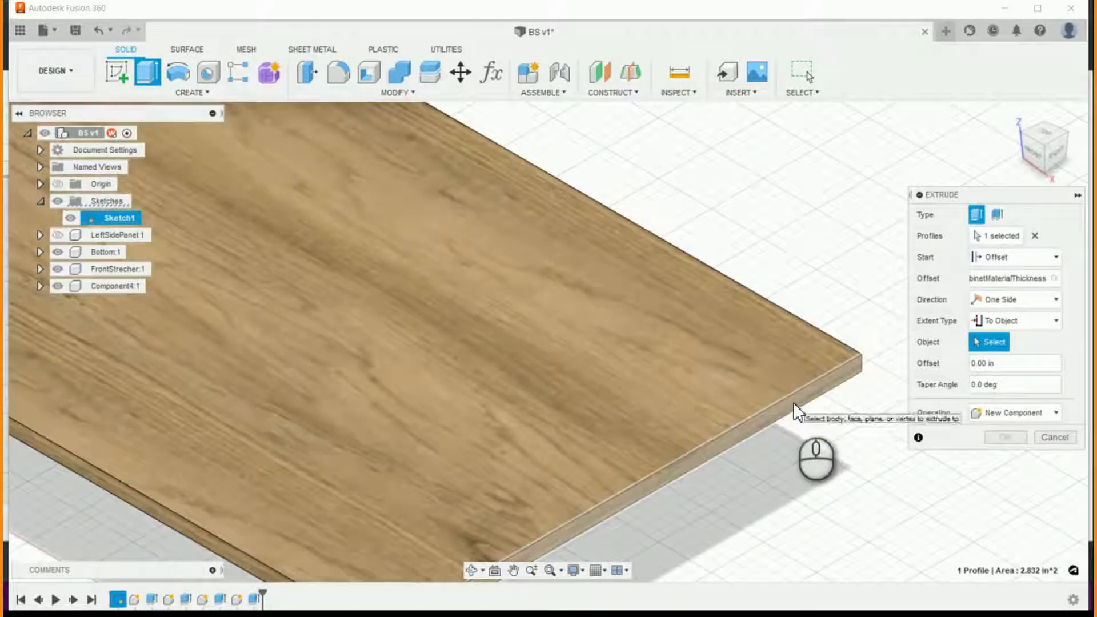
left_click(796, 411)
scroll(779, 451, "down", 5)
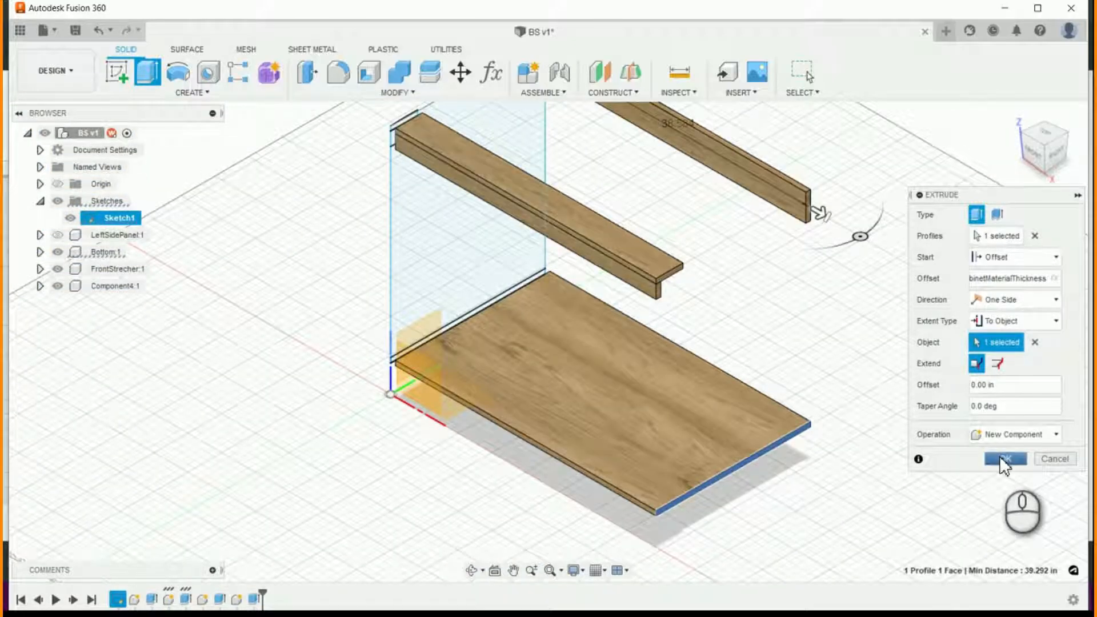
left_click(1004, 458)
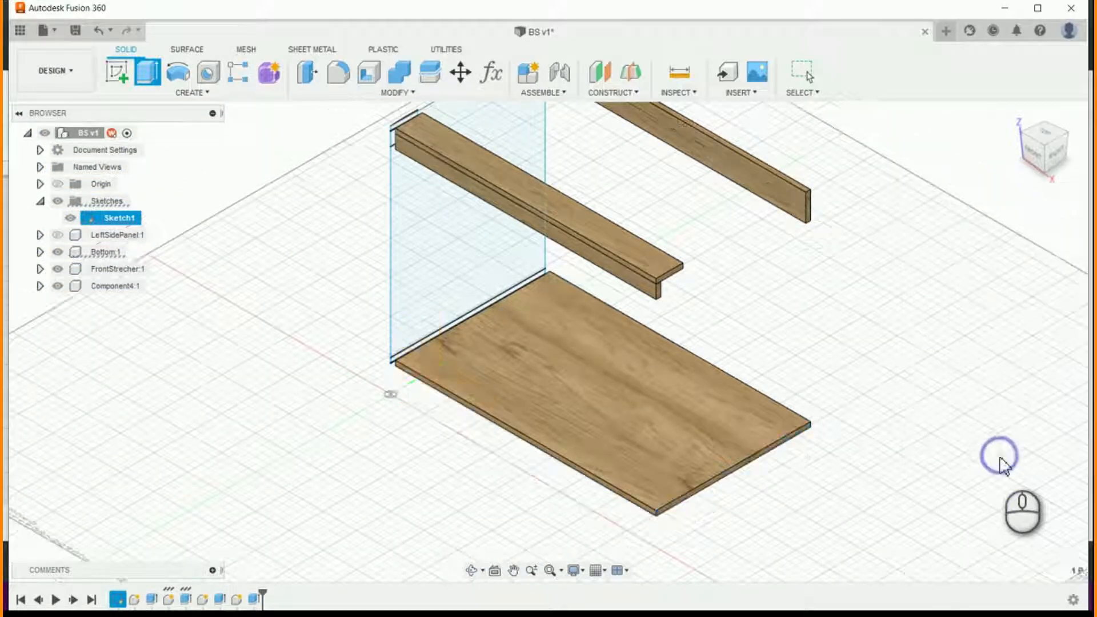
- Rename the front vertical strip component as TopRail and the rear vertical strip component as RearStrecher
left_click(120, 285)
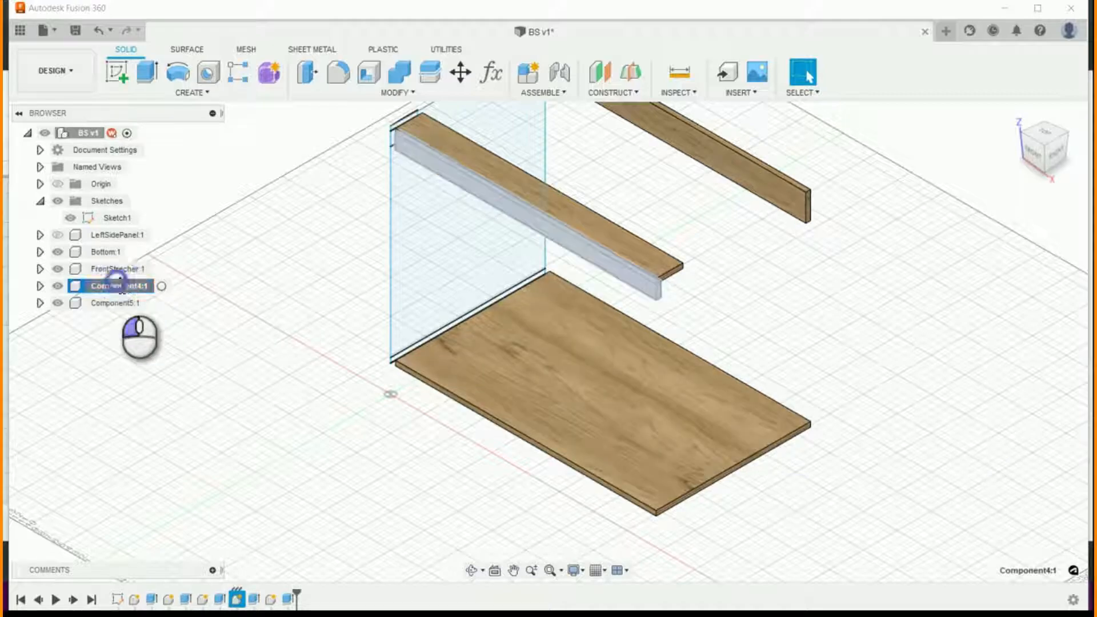
left_click(121, 285)
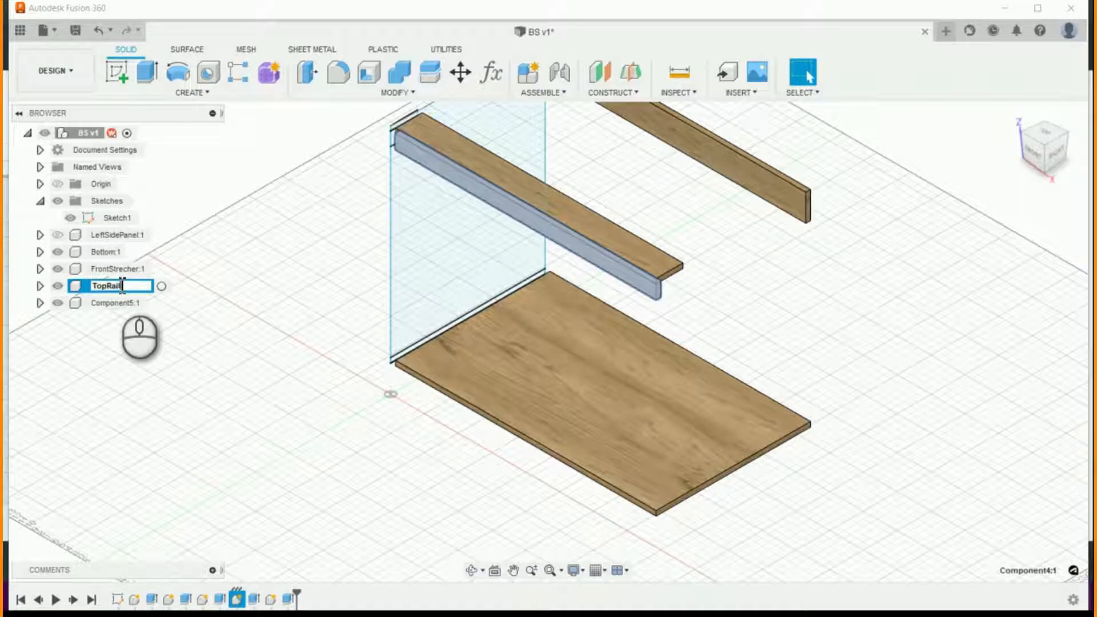
left_click(114, 302)
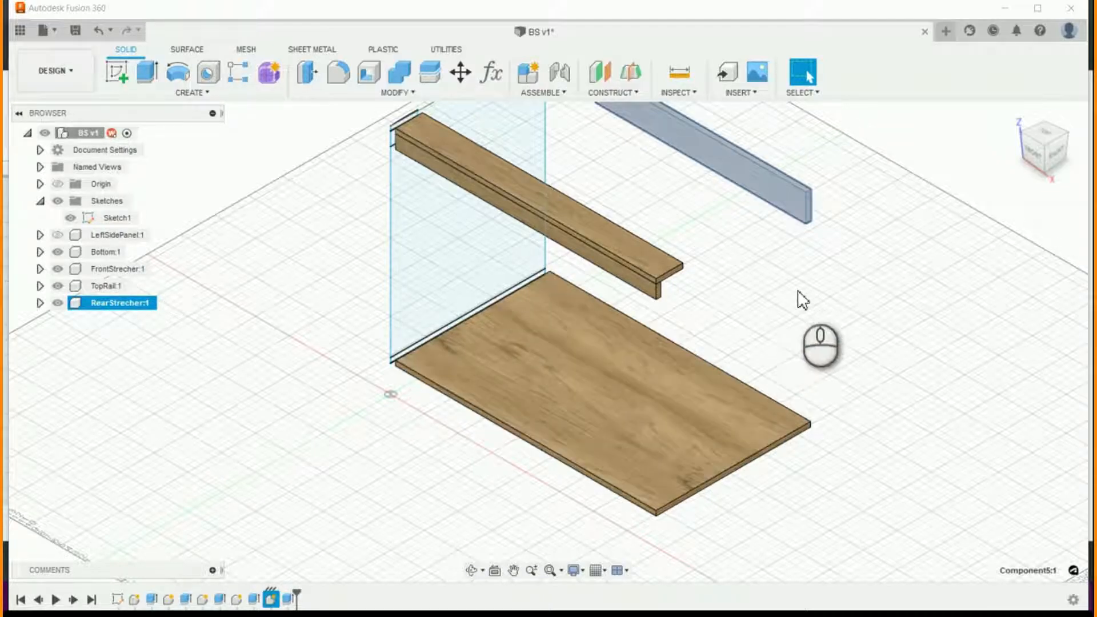
- Start a new-component extrusion of the small horizontal profile in front of RearStrecher
scroll(790, 372, "down", 4)
scroll(851, 186, "up", 5)
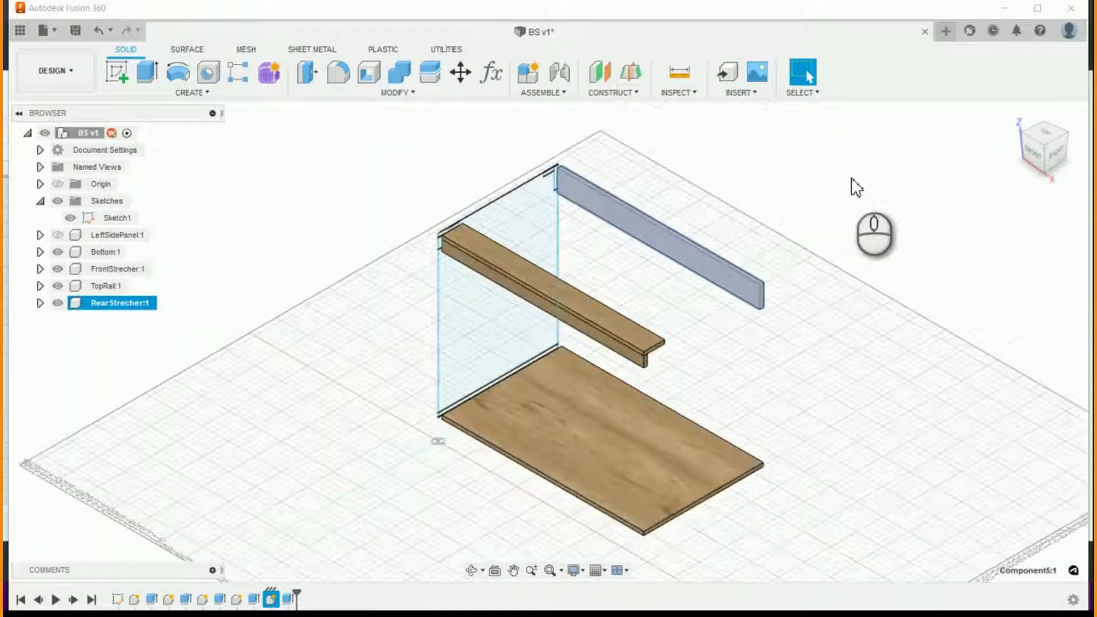
left_click(438, 141)
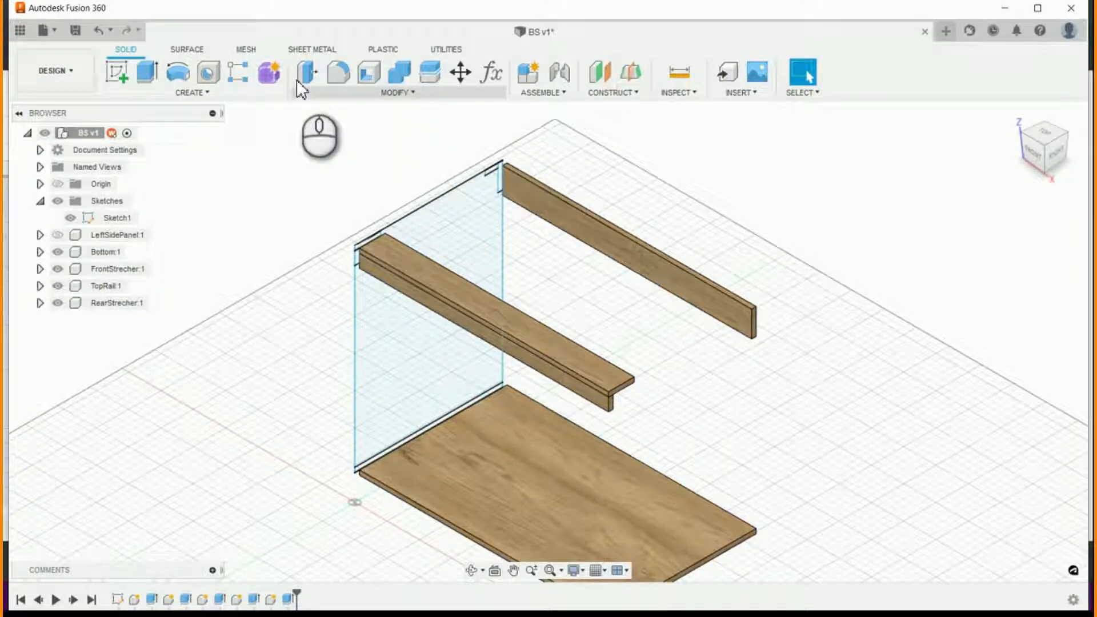
left_click(147, 71)
scroll(542, 182, "up", 3)
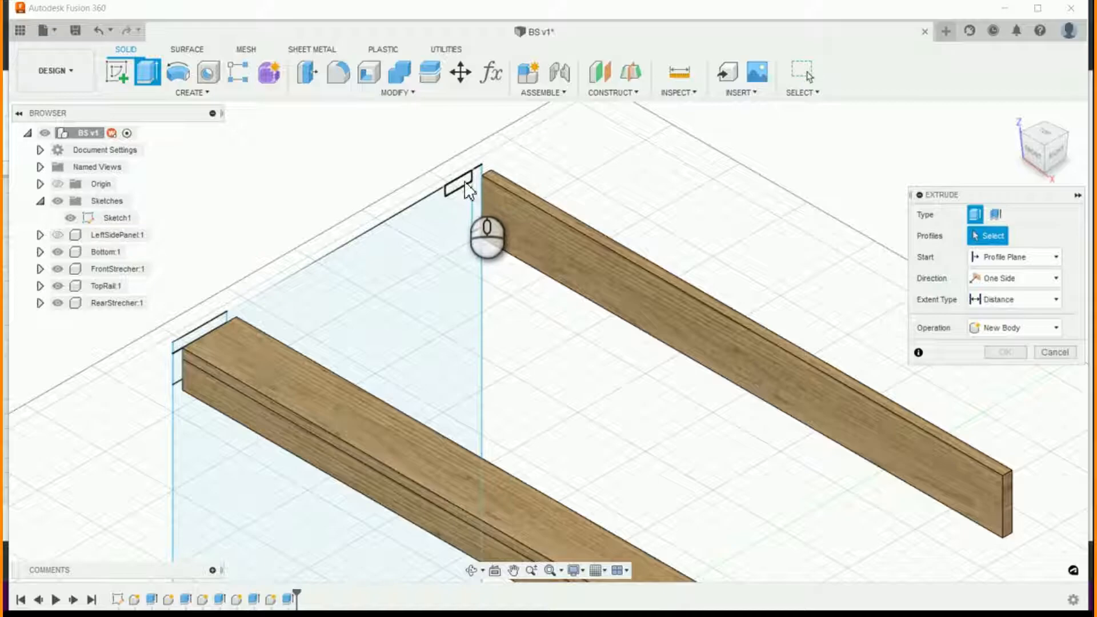
left_click(467, 189)
left_click(1053, 370)
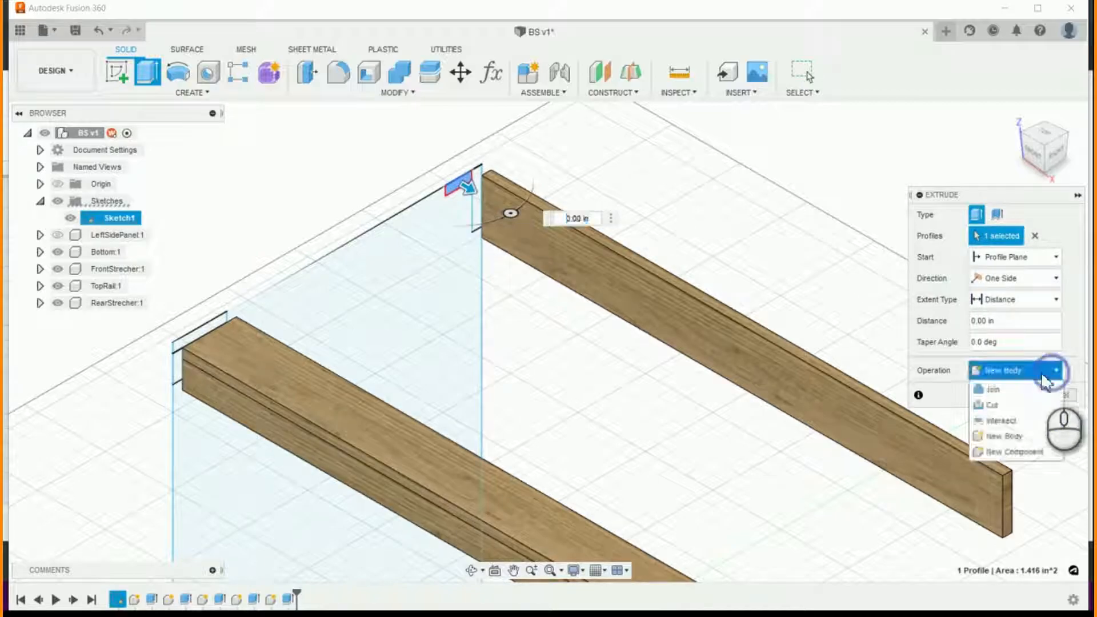
left_click(1023, 450)
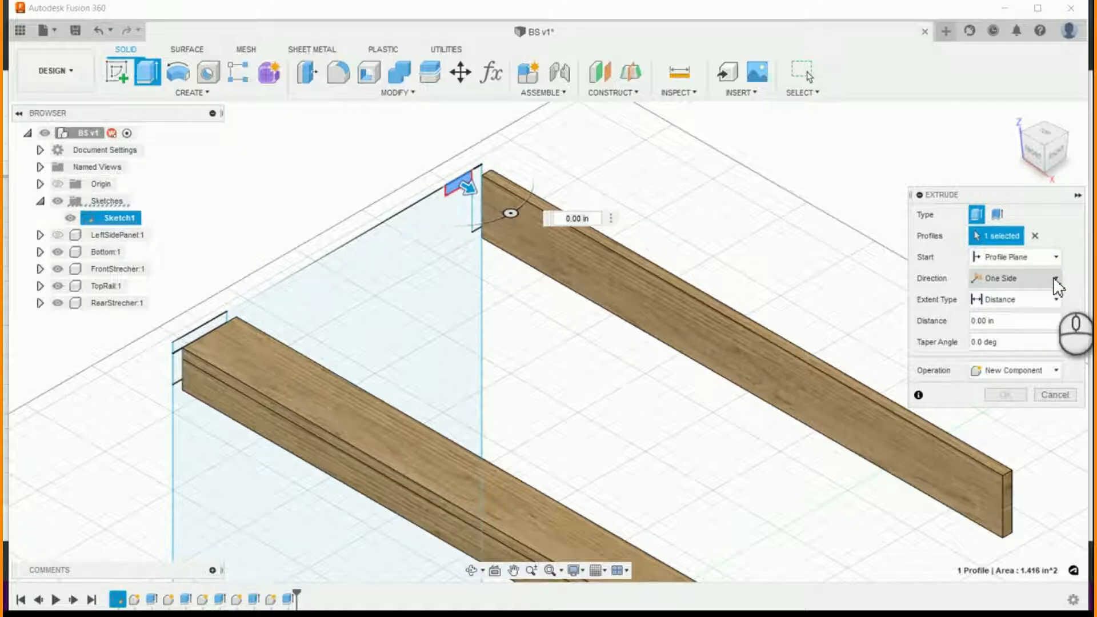
- Start the small horizontal profile's extrusion at an offset of BS_CabinetMaterialThickness from the profile plane
left_click(1056, 256)
left_click(1031, 288)
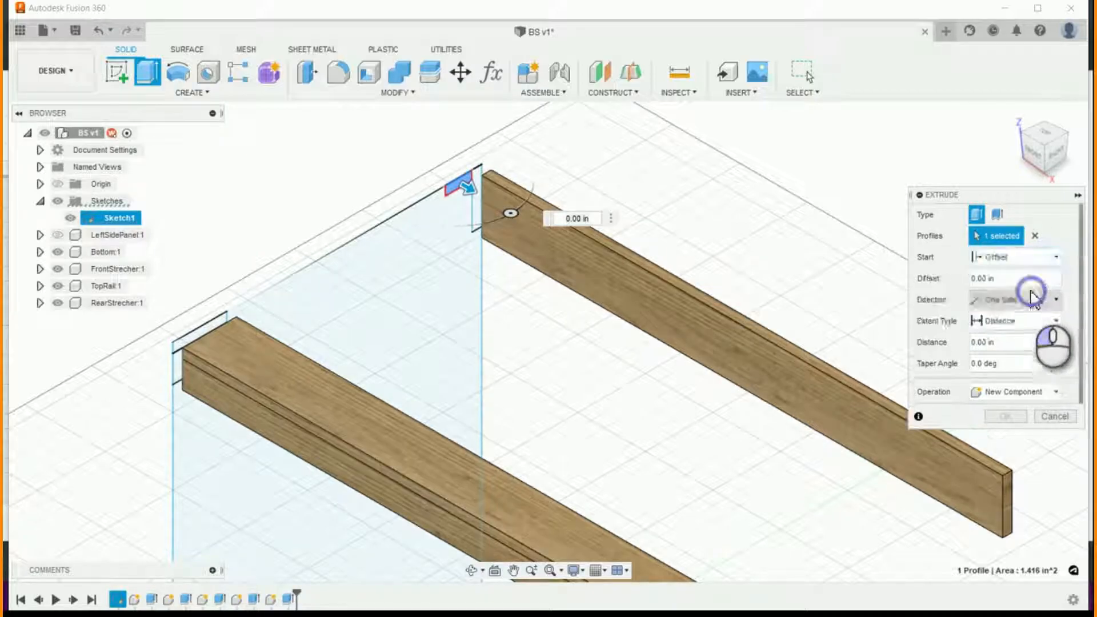
double_click(985, 280)
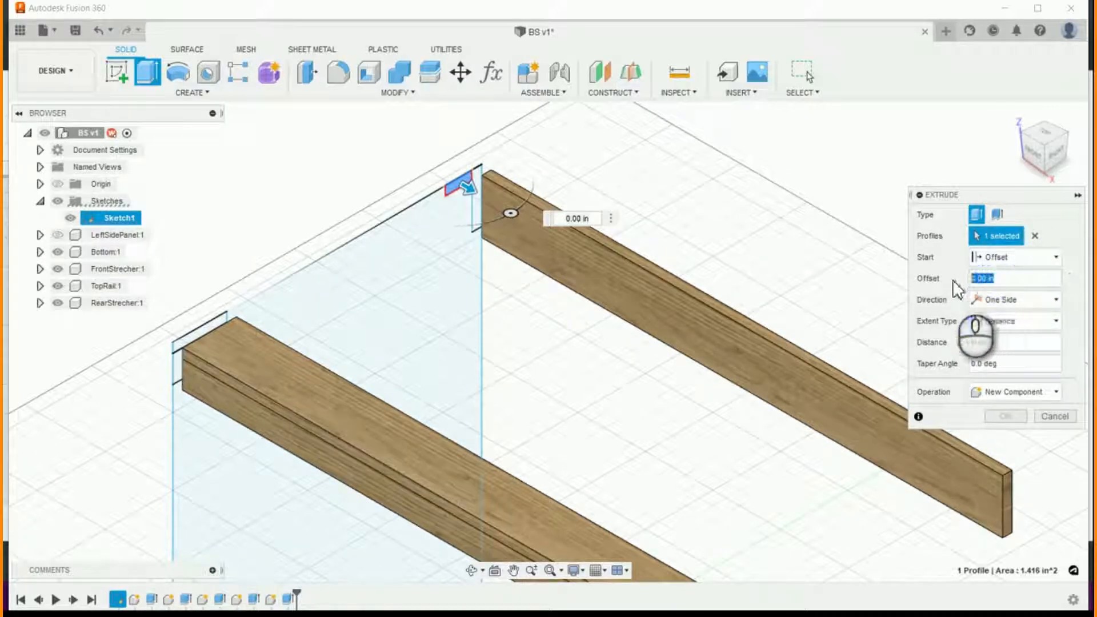
type("Cab")
key("Return")
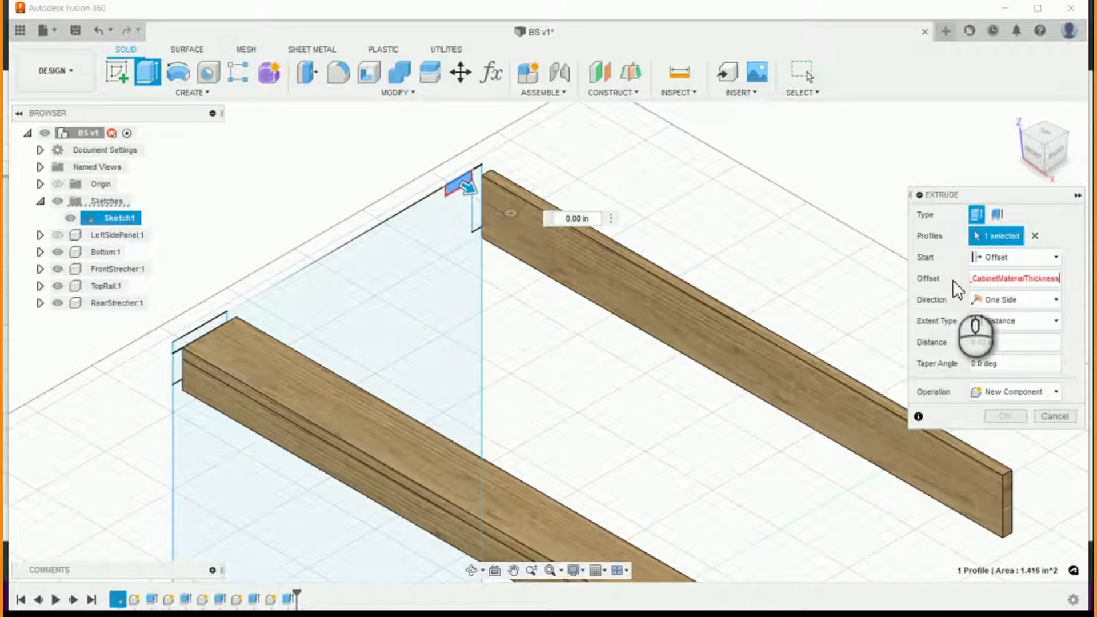
- Extend the small horizontal strip's extrusion to RearStrecher's end face opposite the sketch and finish it
left_click(1056, 320)
left_click(1030, 355)
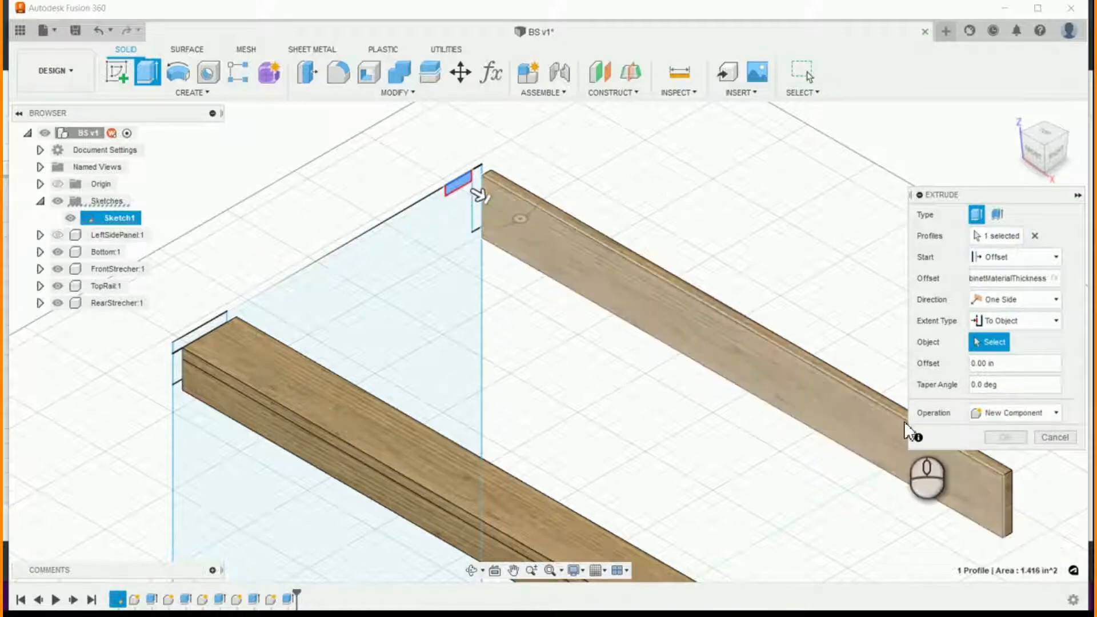
scroll(903, 421, "down", 6)
scroll(900, 399, "up", 8)
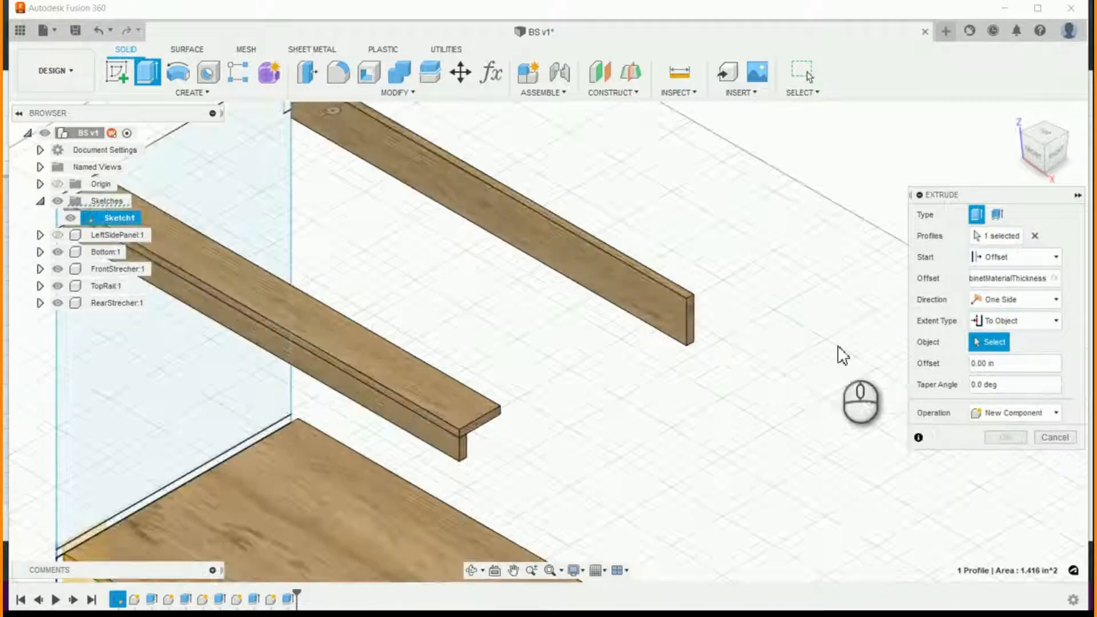
scroll(689, 317, "up", 5)
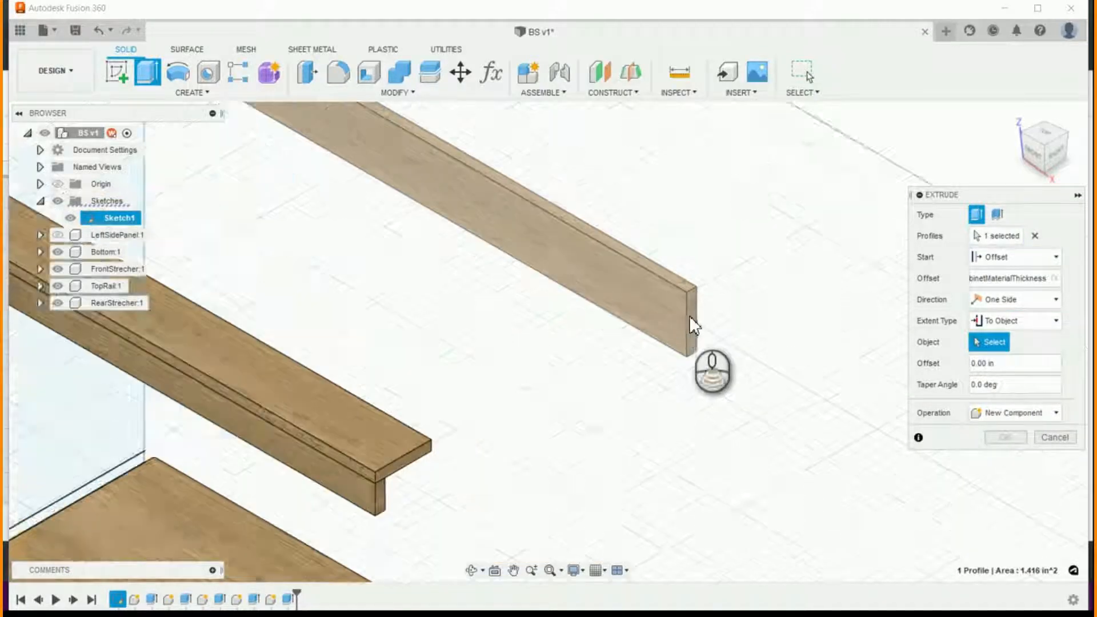
left_click(694, 316)
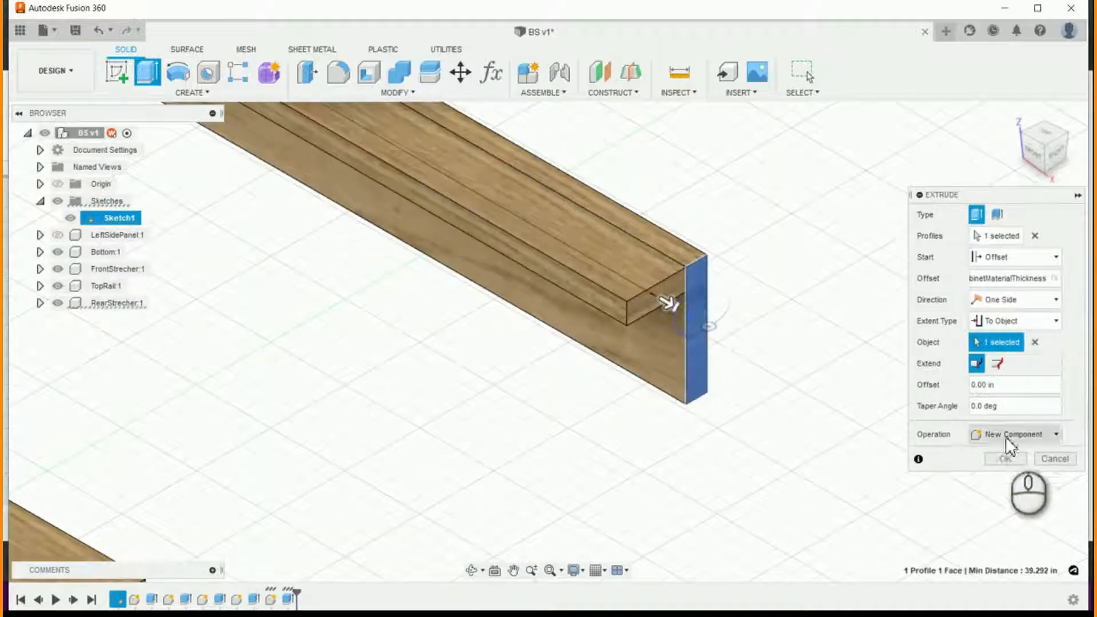
left_click(1002, 457)
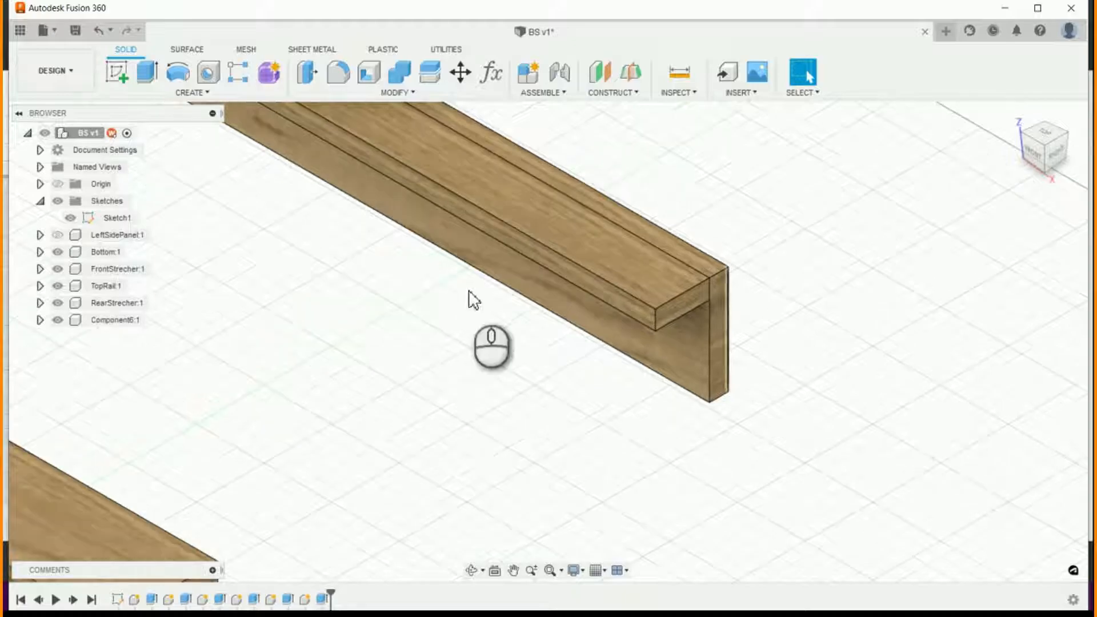
- Rename the small horizontal rear strip component as RearStrecherSmall
left_click(138, 322)
double_click(137, 322)
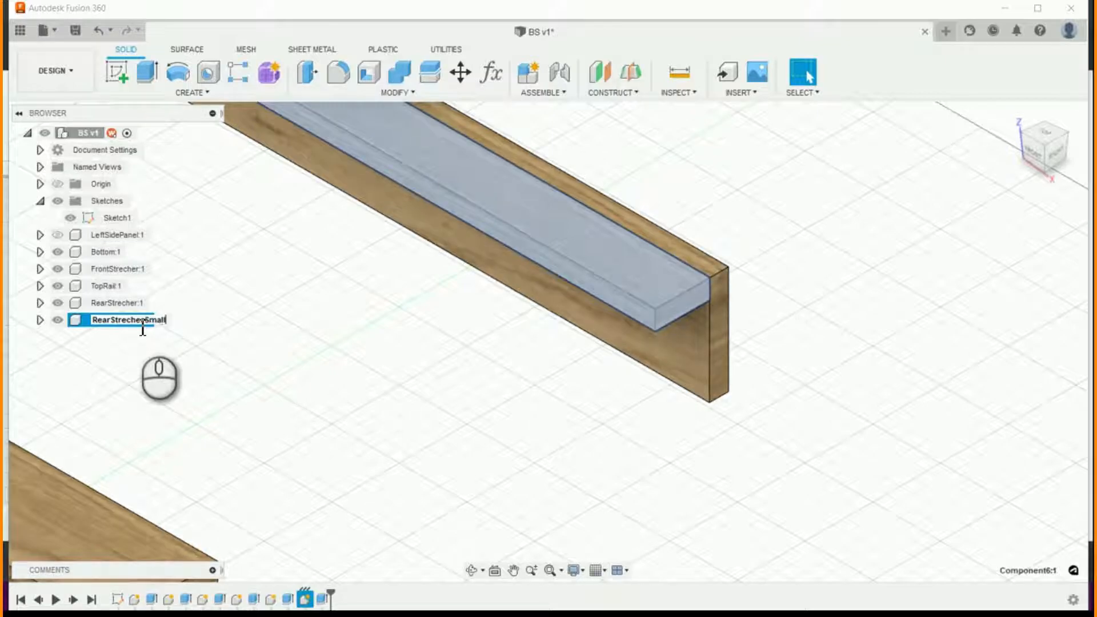
scroll(461, 372, "down", 8)
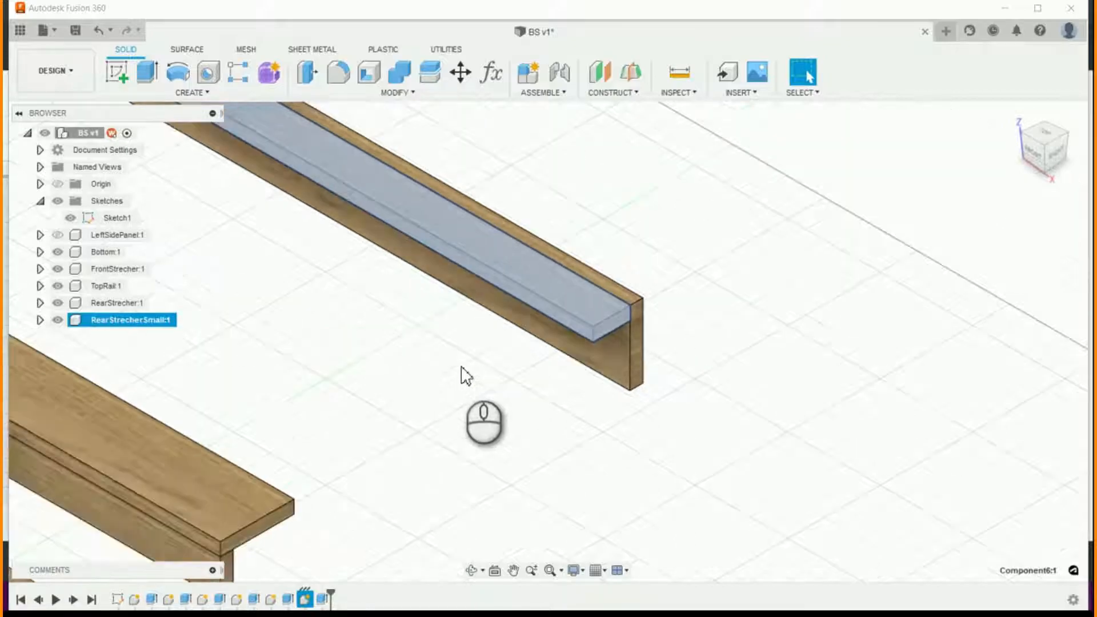
scroll(774, 429, "down", 5)
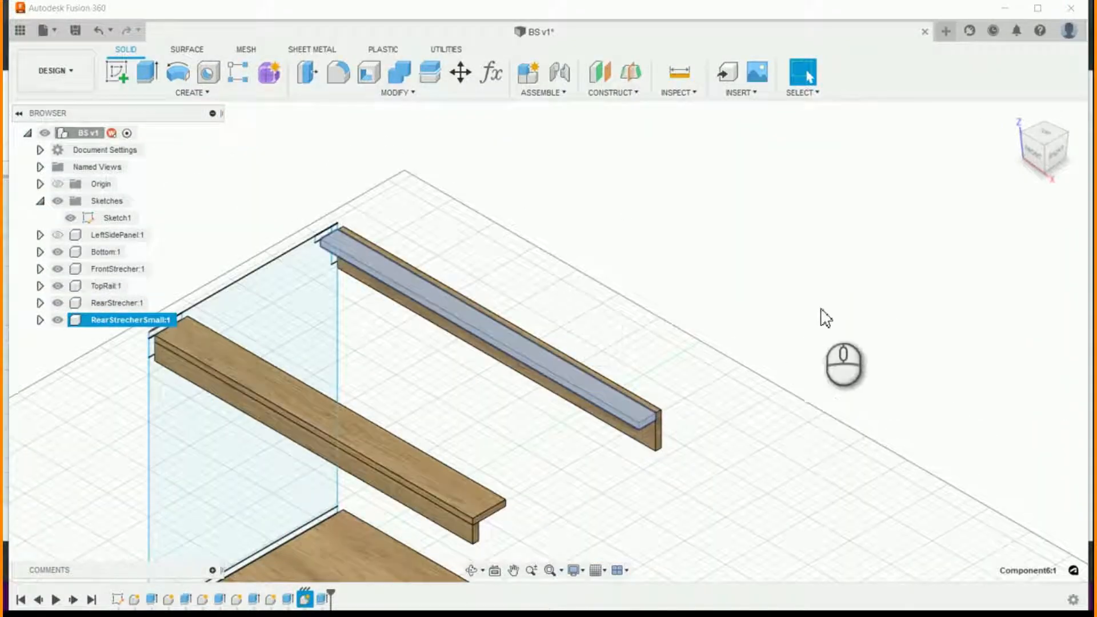
scroll(811, 265, "up", 5)
scroll(755, 301, "down", 3)
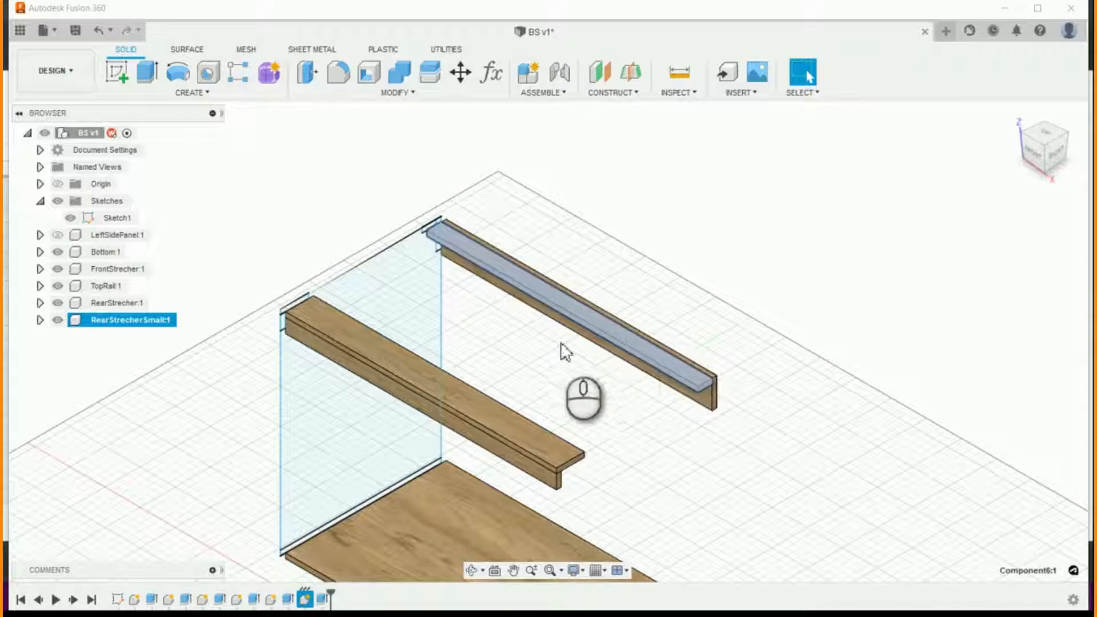
- Show the LeftSidePanel component to view the cabinet parts together and hide it again
scroll(576, 338, "up", 2)
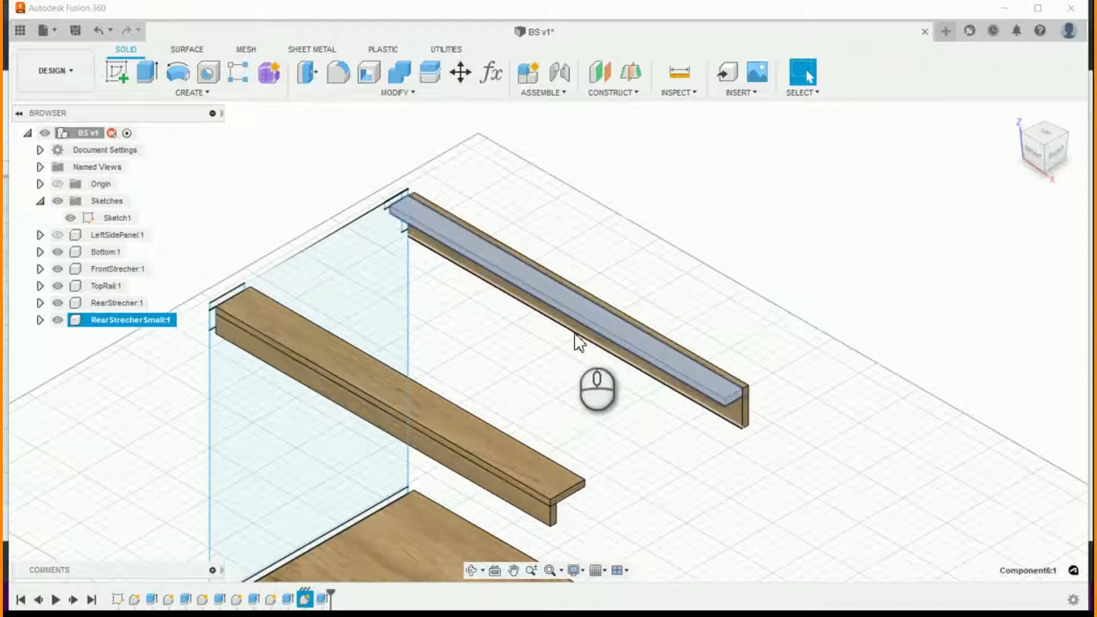
left_click(58, 237)
left_click(758, 311)
scroll(801, 281, "down", 3)
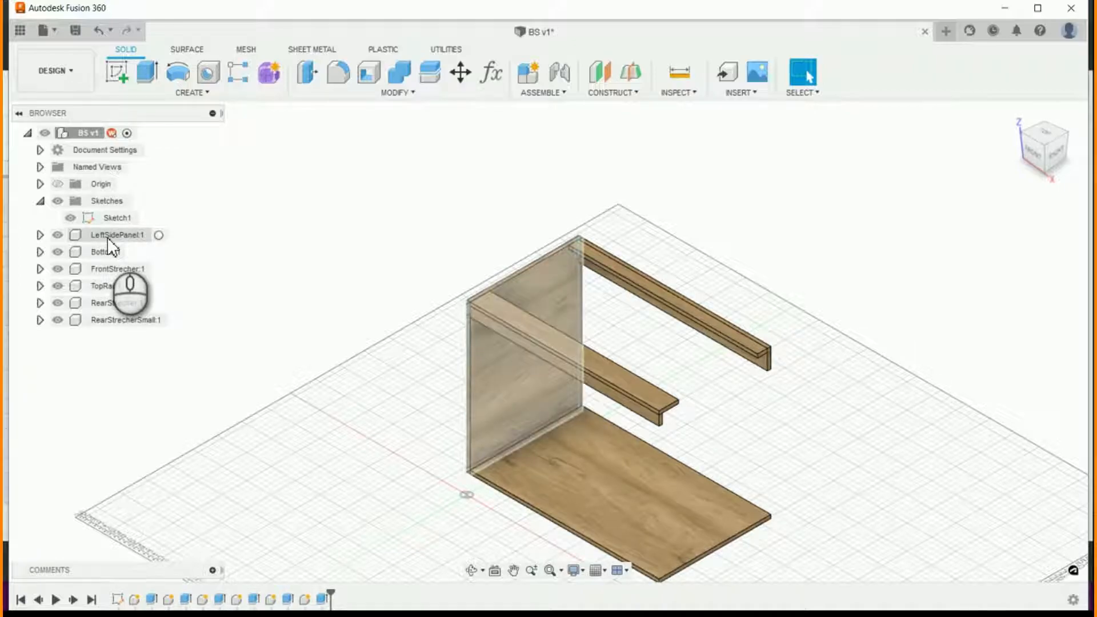
left_click(55, 242)
left_click(56, 236)
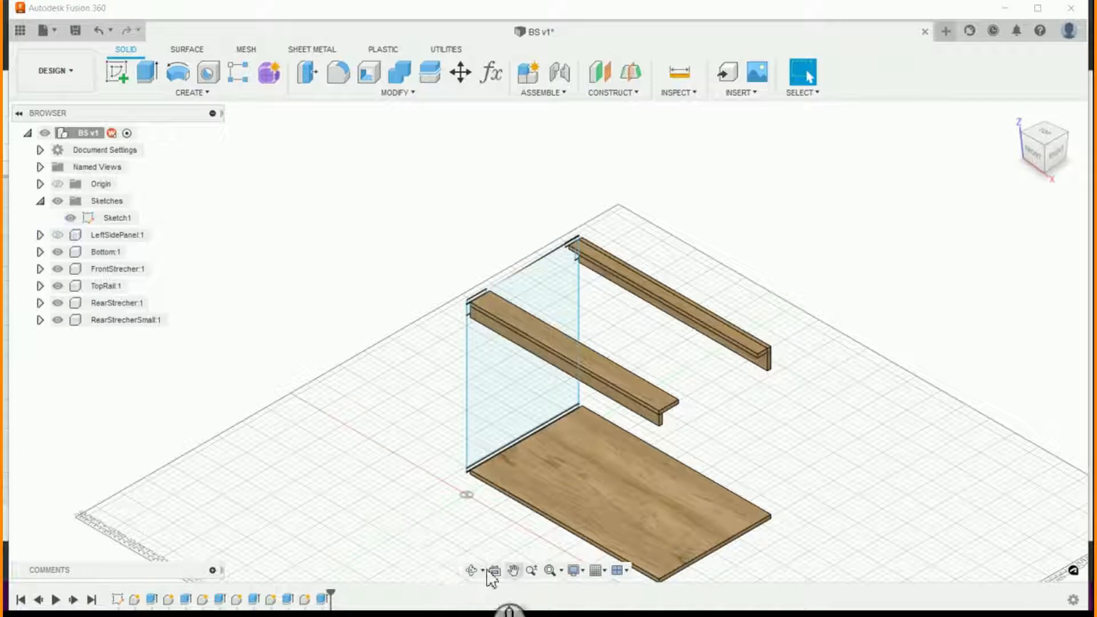
- Hide Sketch1 so that only the cabinet components remain in view
left_click(472, 570)
mouse_move(477, 543)
left_mouse_down()
mouse_move(551, 564)
mouse_move(594, 549)
mouse_move(570, 531)
left_mouse_up()
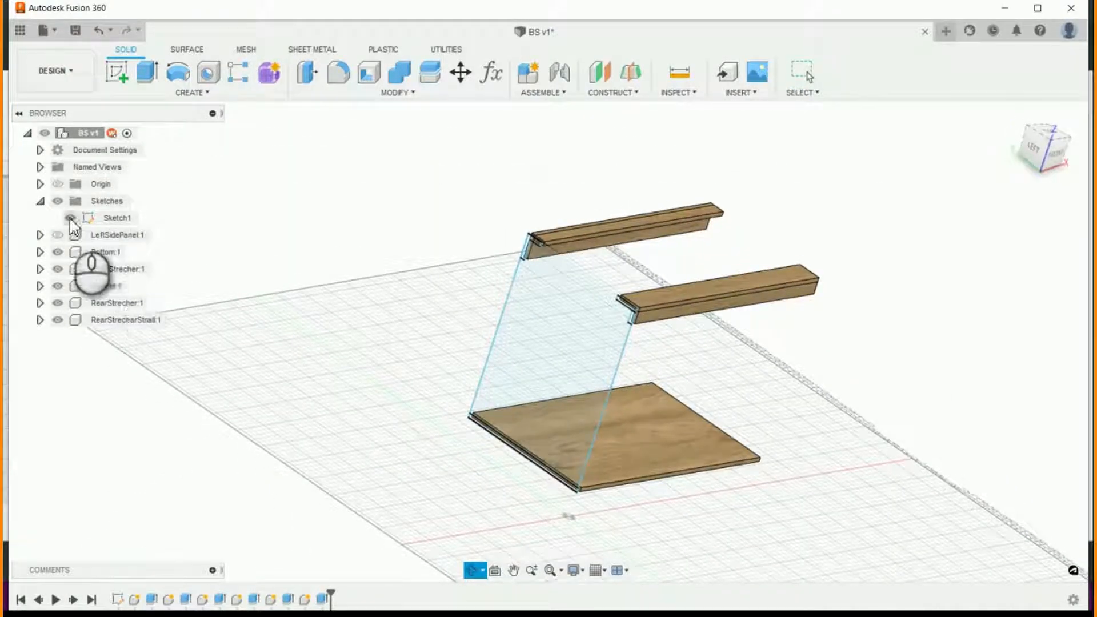
left_click(71, 217)
- Construct a midplane between the two opposite end faces of the Bottom panel
scroll(437, 410, "up", 3)
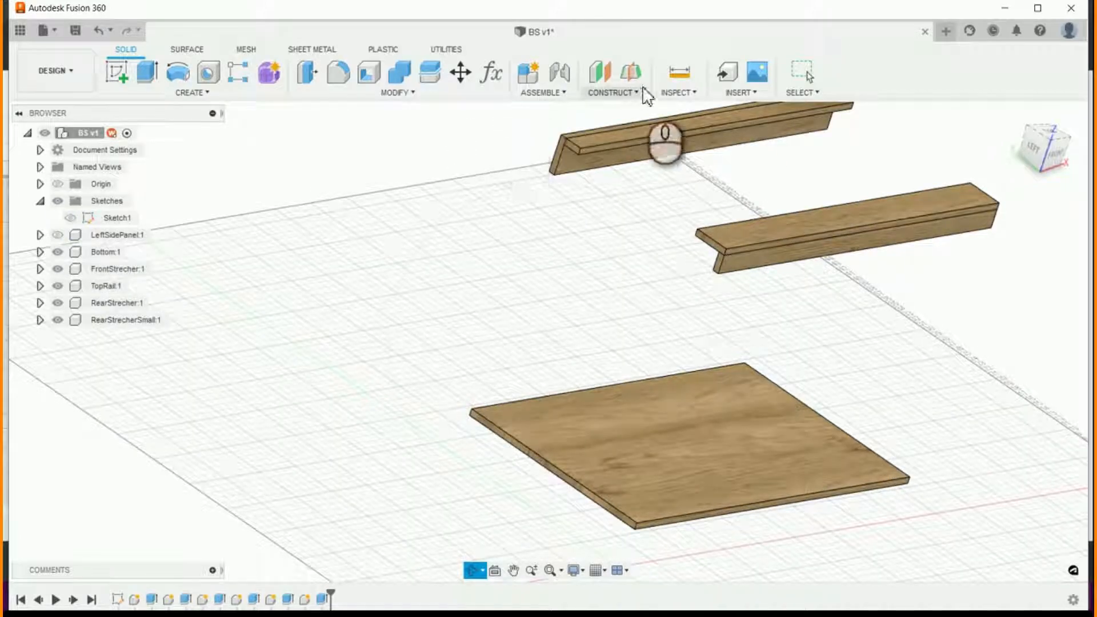
left_click(632, 71)
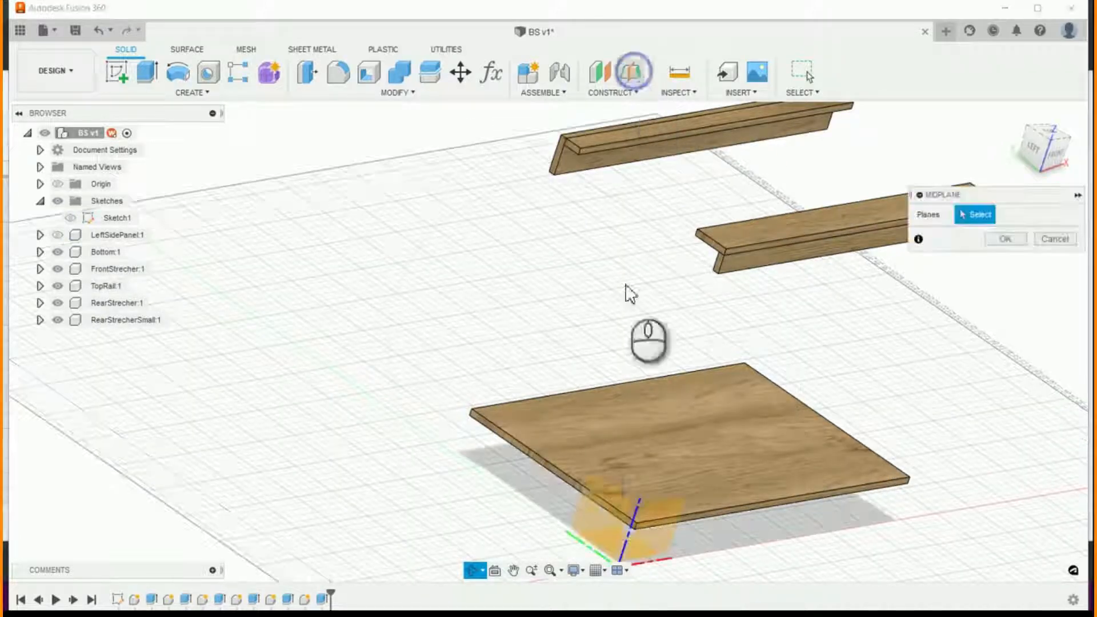
left_click(561, 475)
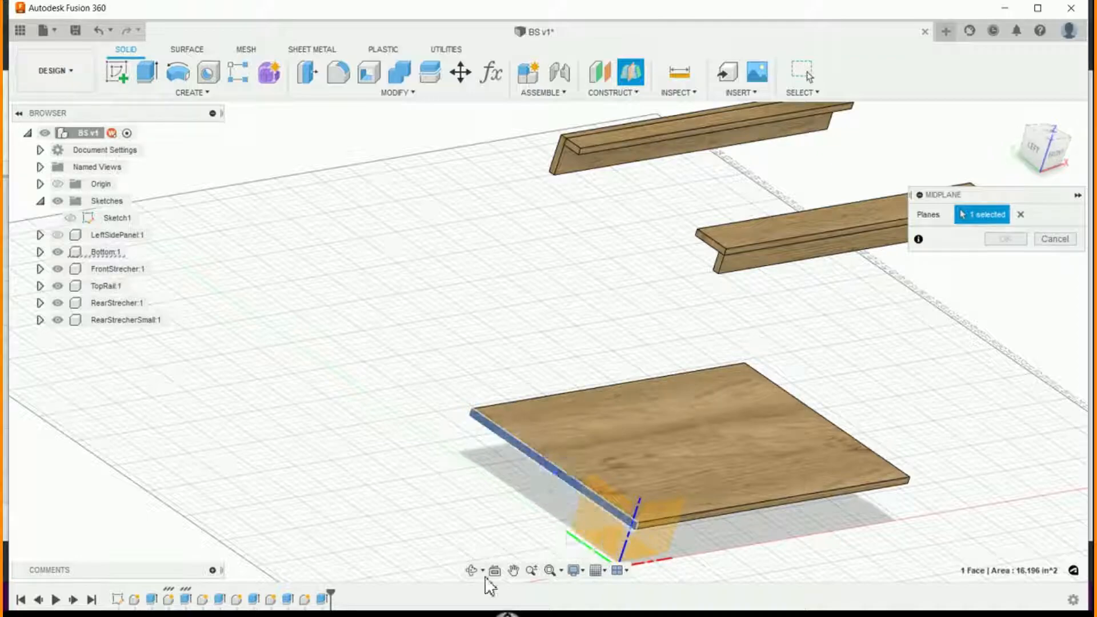
left_click(1012, 115)
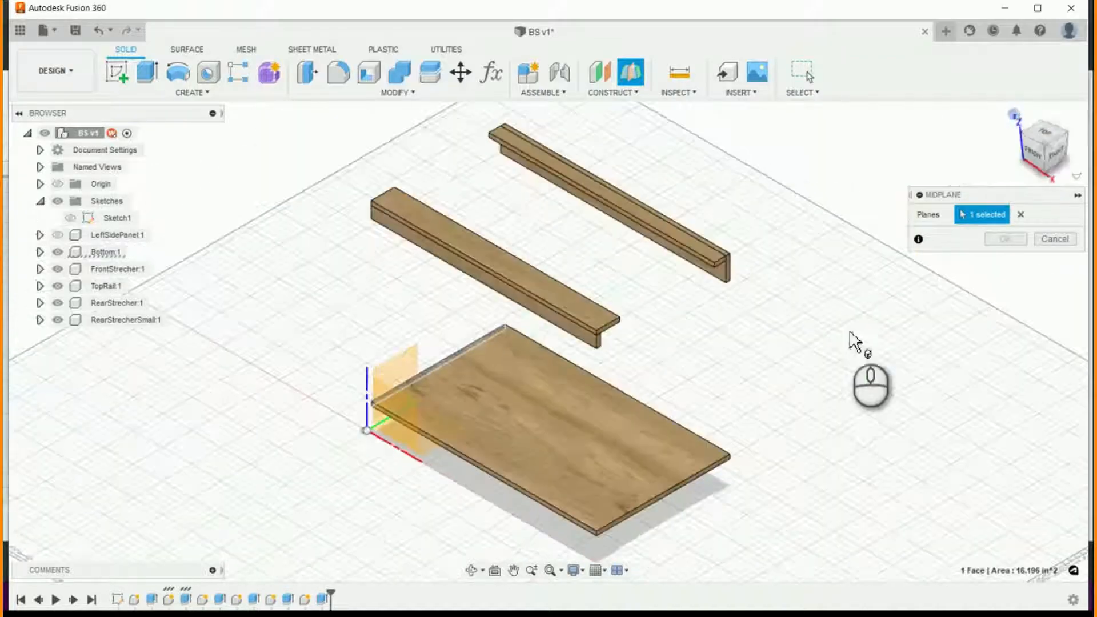
scroll(718, 521, "up", 4)
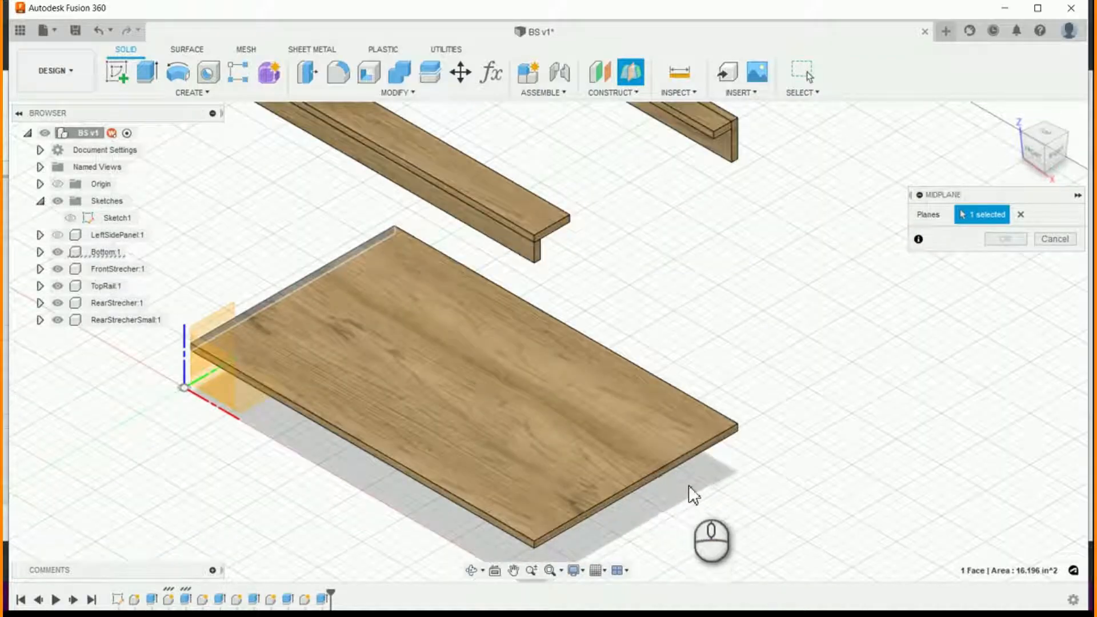
left_click(641, 484)
left_click(1006, 239)
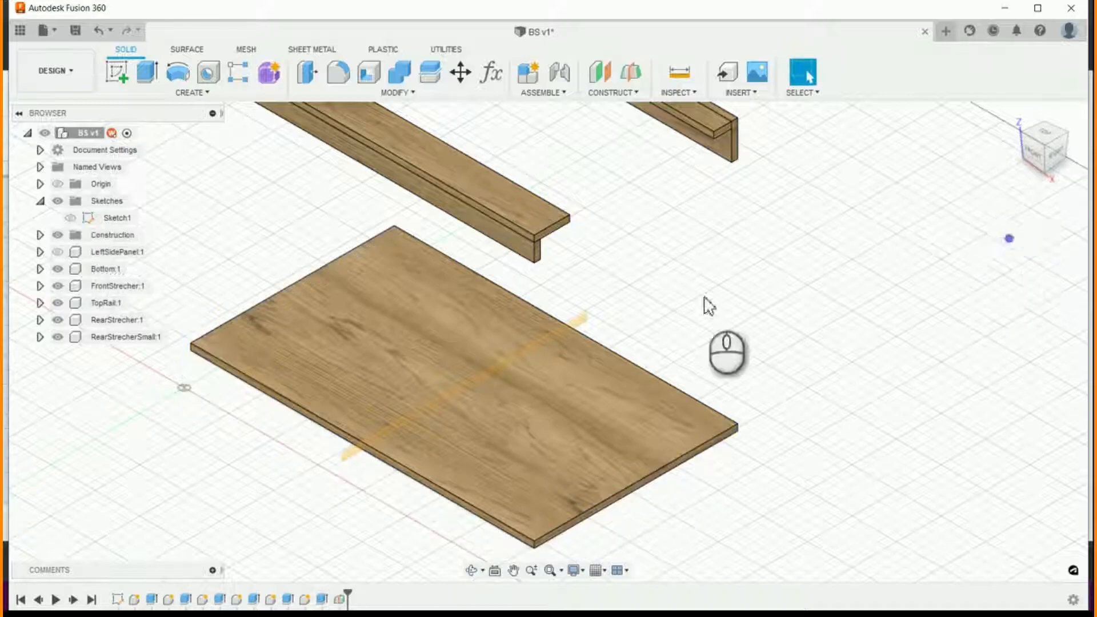
- Show LeftSidePanel and mirror it as a component across the midplane of the Bottom panel
scroll(905, 421, "down", 4)
left_click(58, 252)
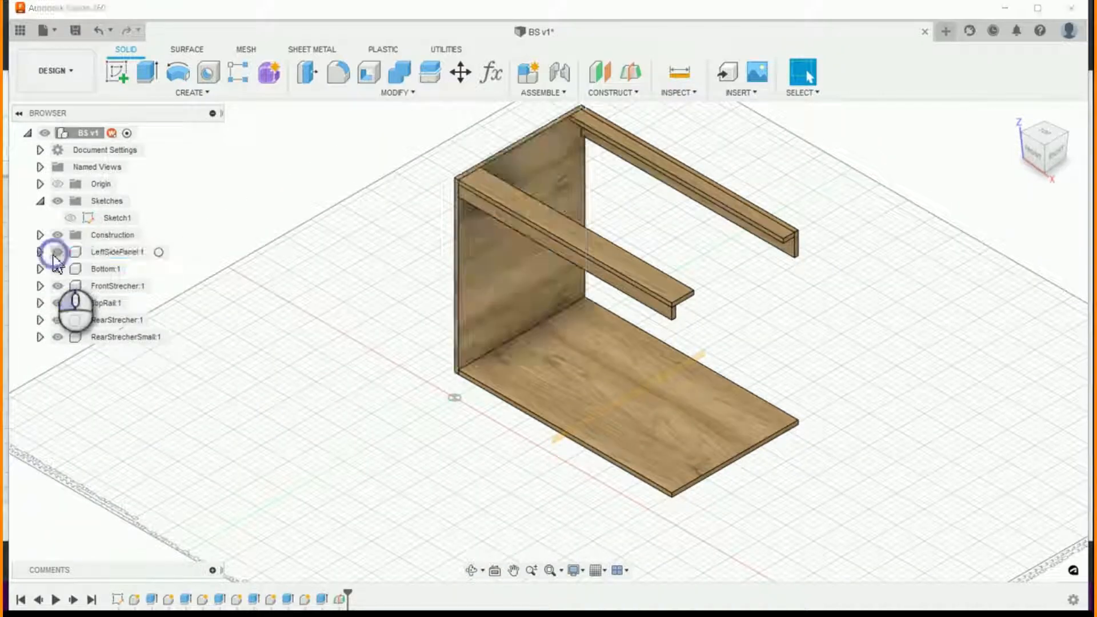
left_click(130, 251)
left_click(213, 93)
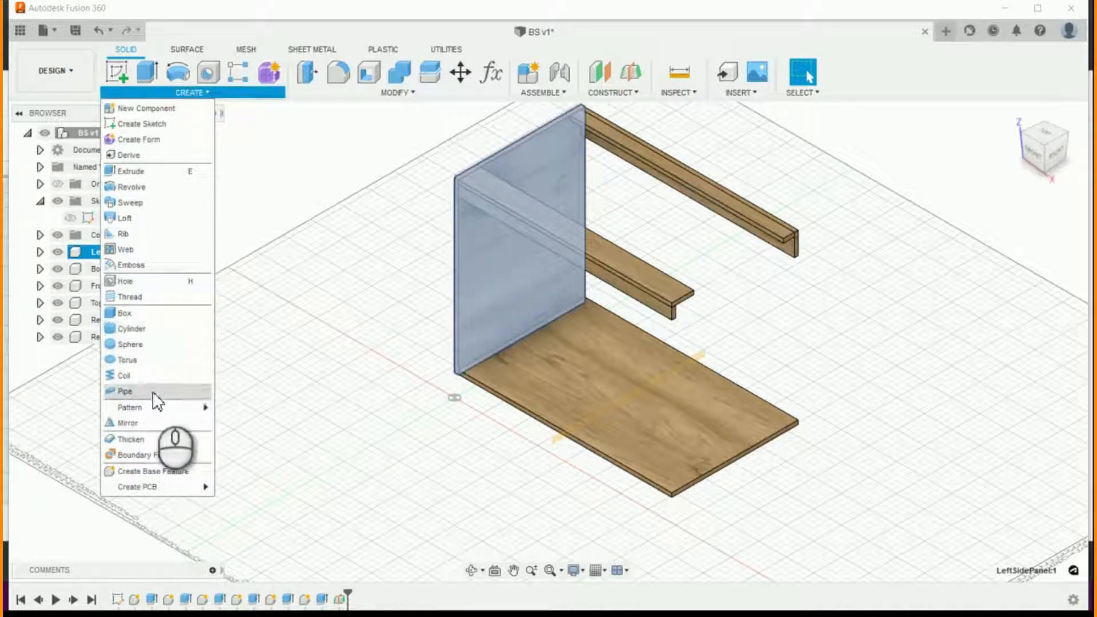
left_click(152, 421)
left_click(550, 381)
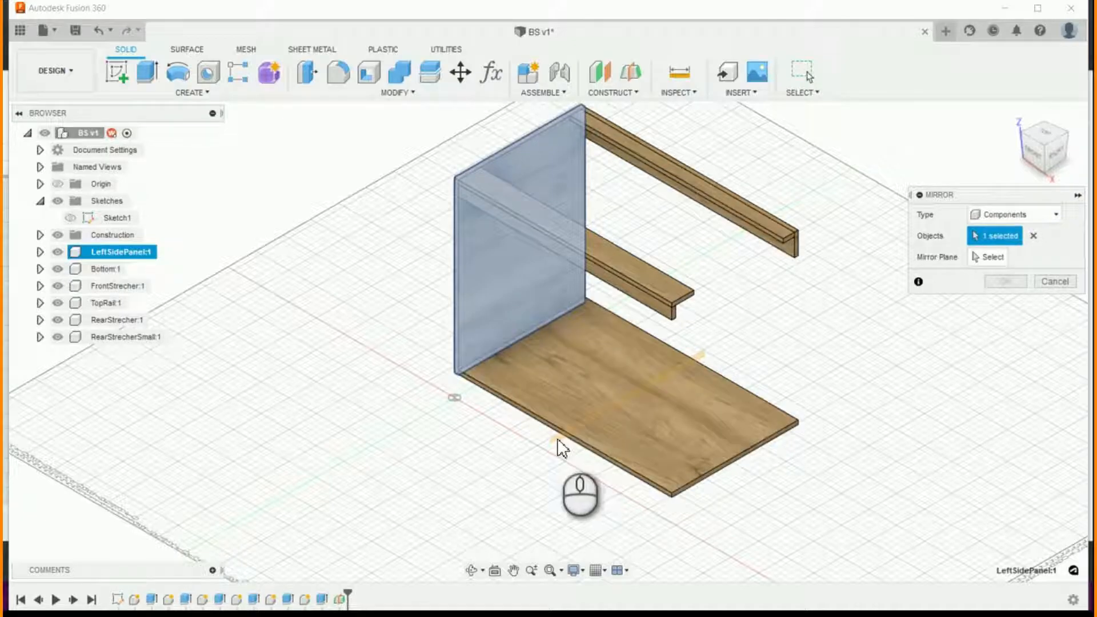
left_click(995, 259)
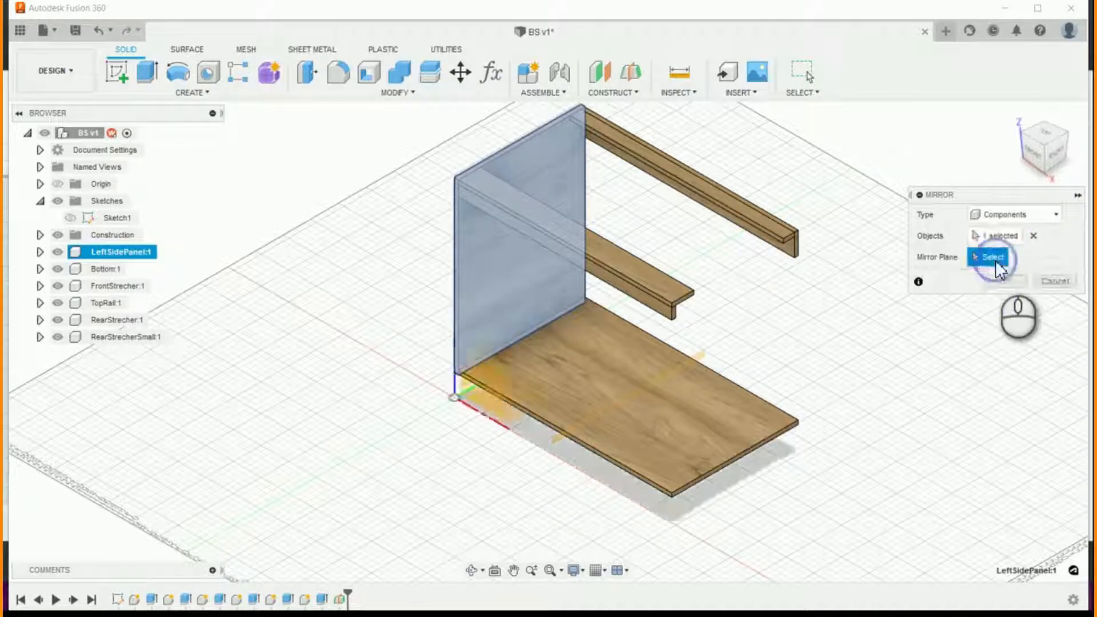
left_click(553, 437)
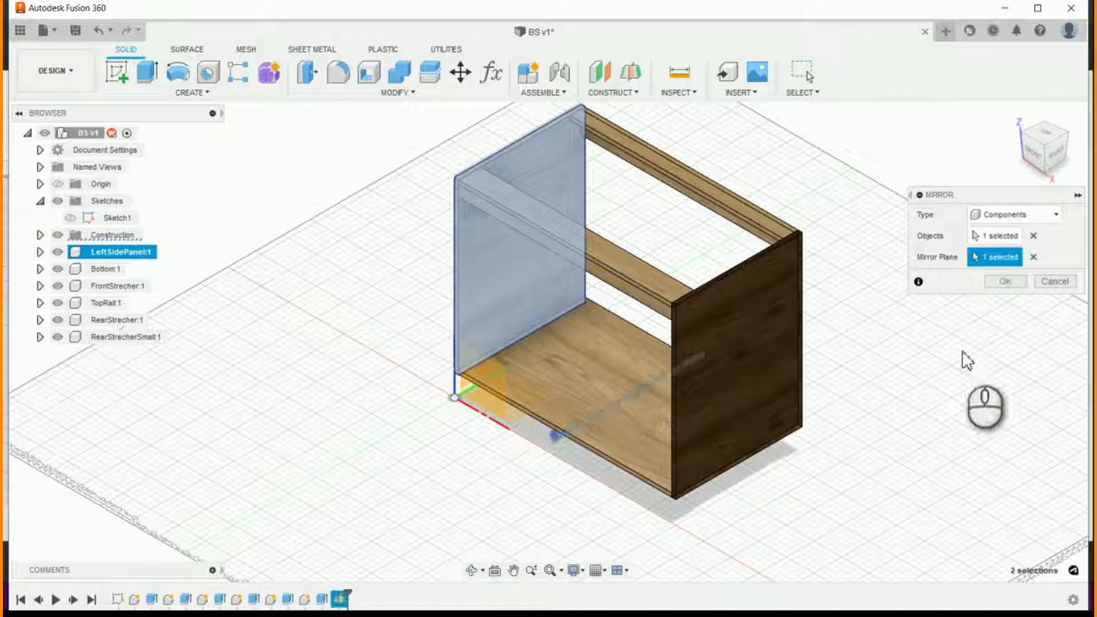
left_click(1005, 281)
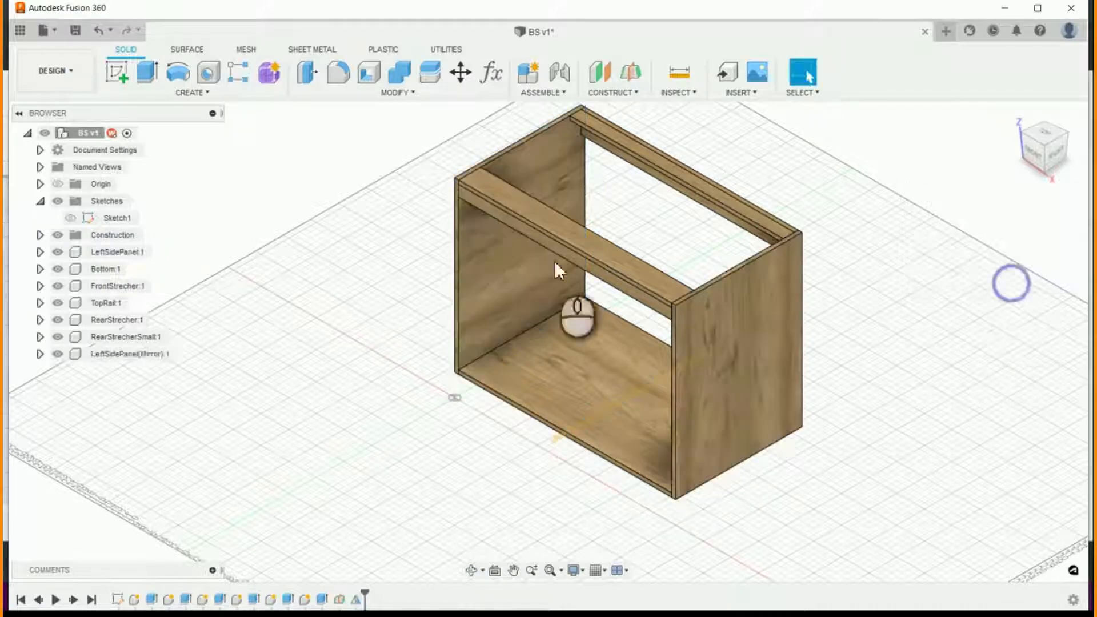
left_click(125, 356)
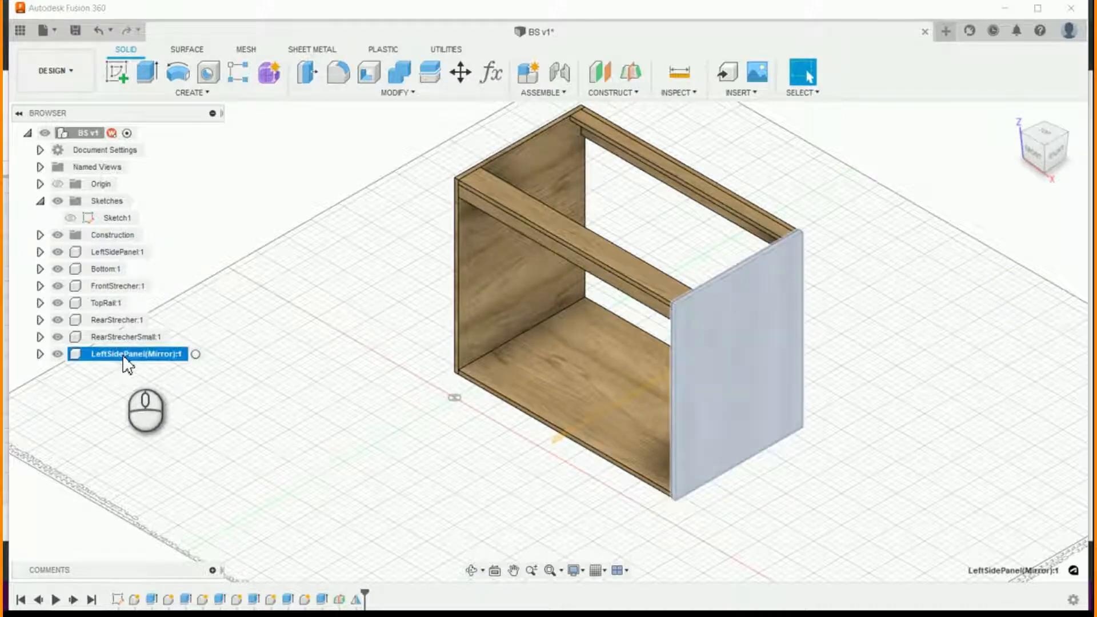
left_click(149, 371)
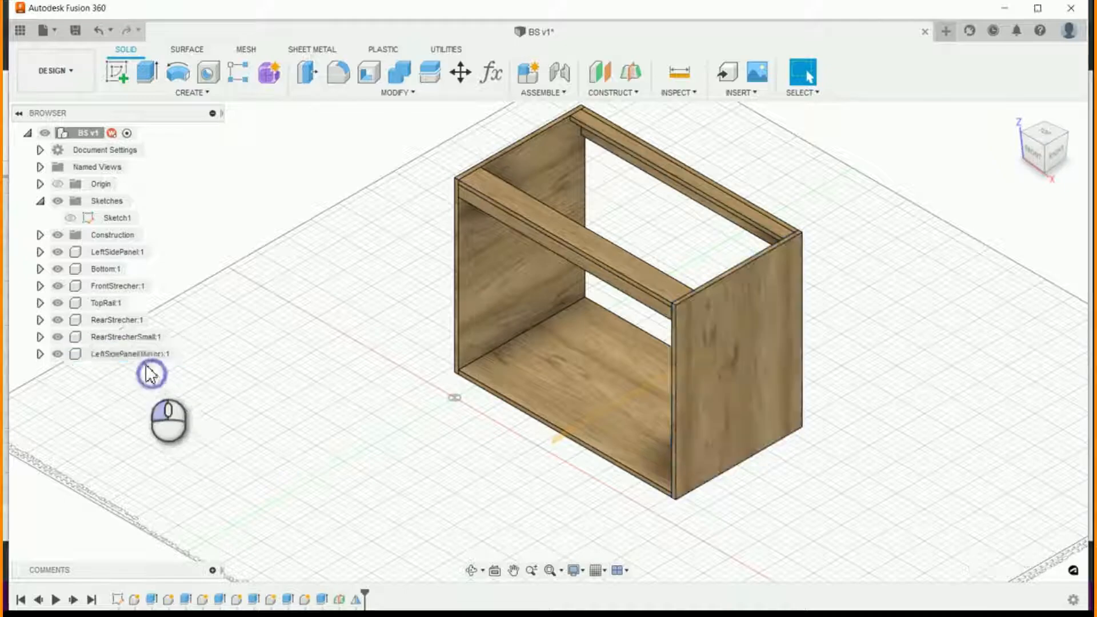
left_click(140, 356)
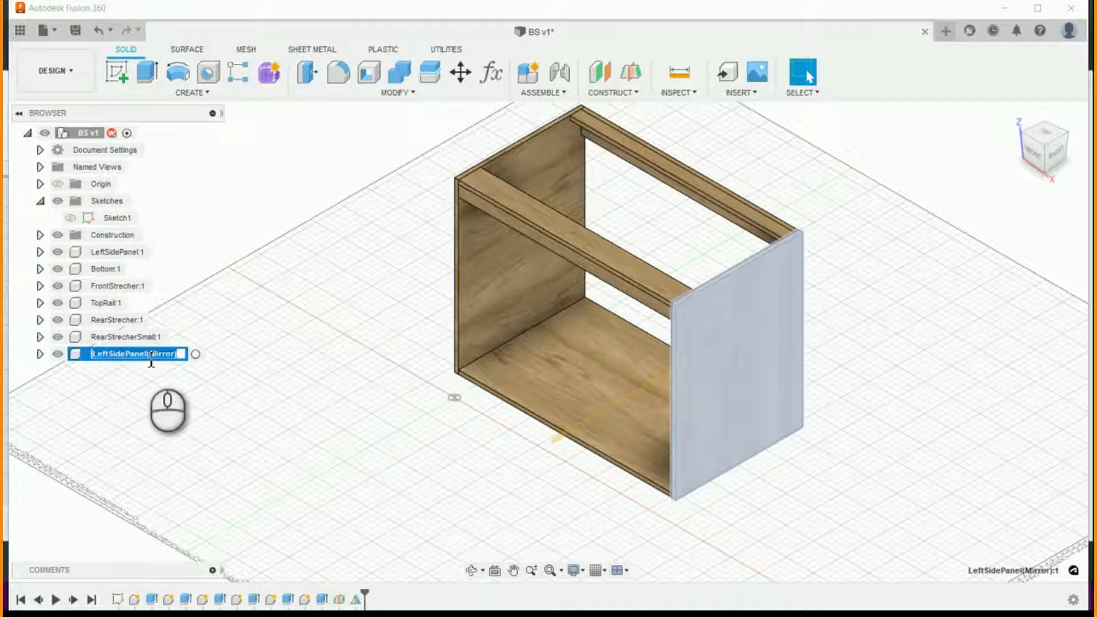
left_click(186, 419)
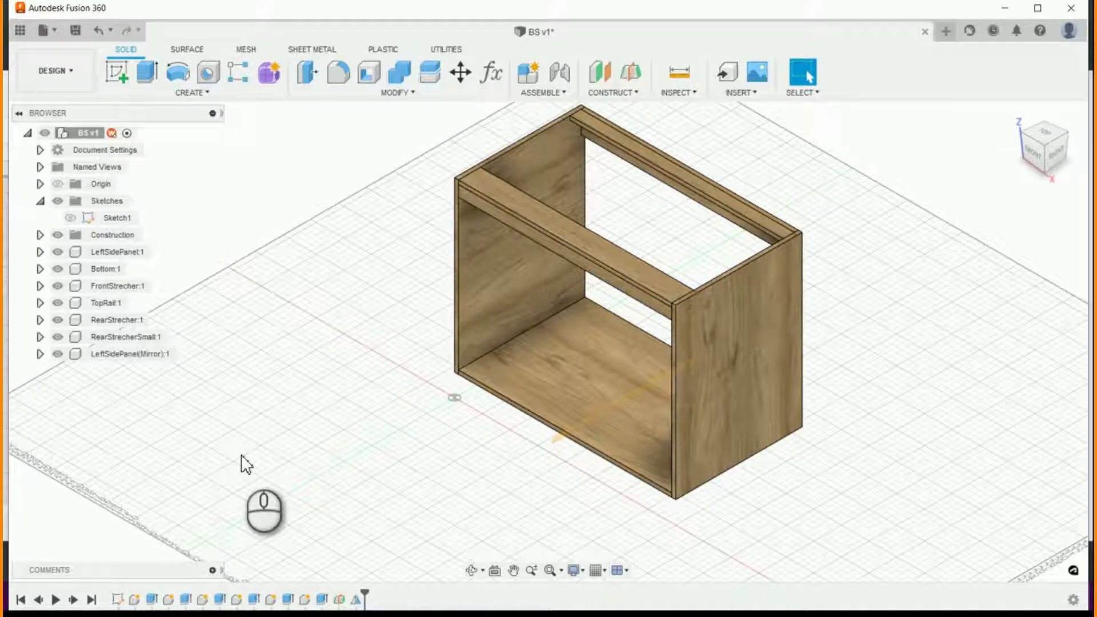
- Open the appearance settings for LeftSidePanel and browse My Appearances to the Powder Coat Smooth paints
left_click(1014, 118)
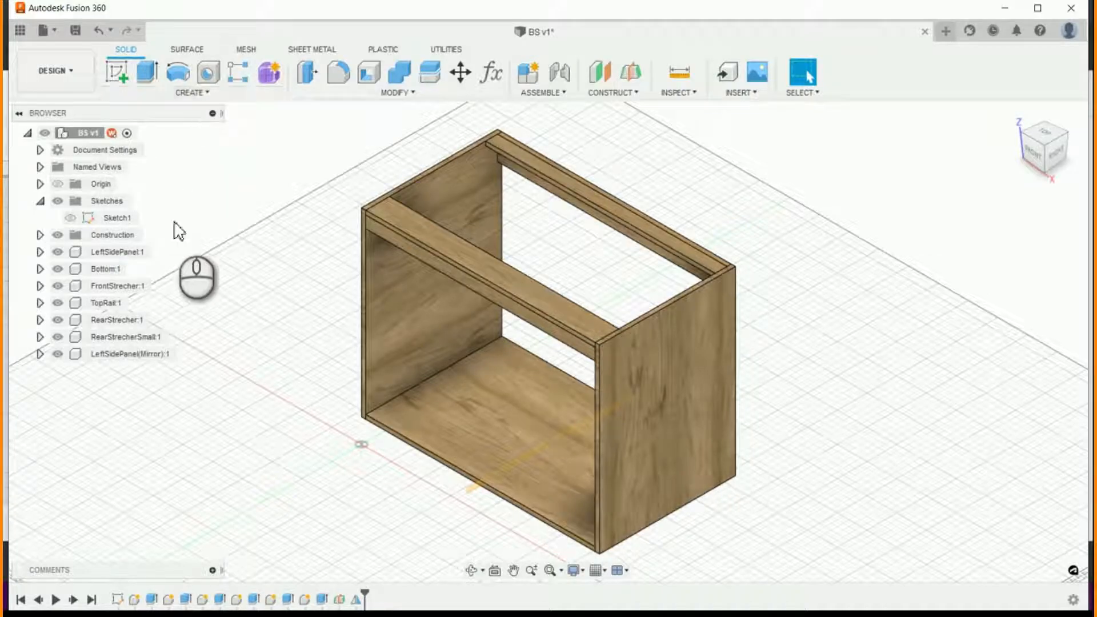
left_click(117, 252)
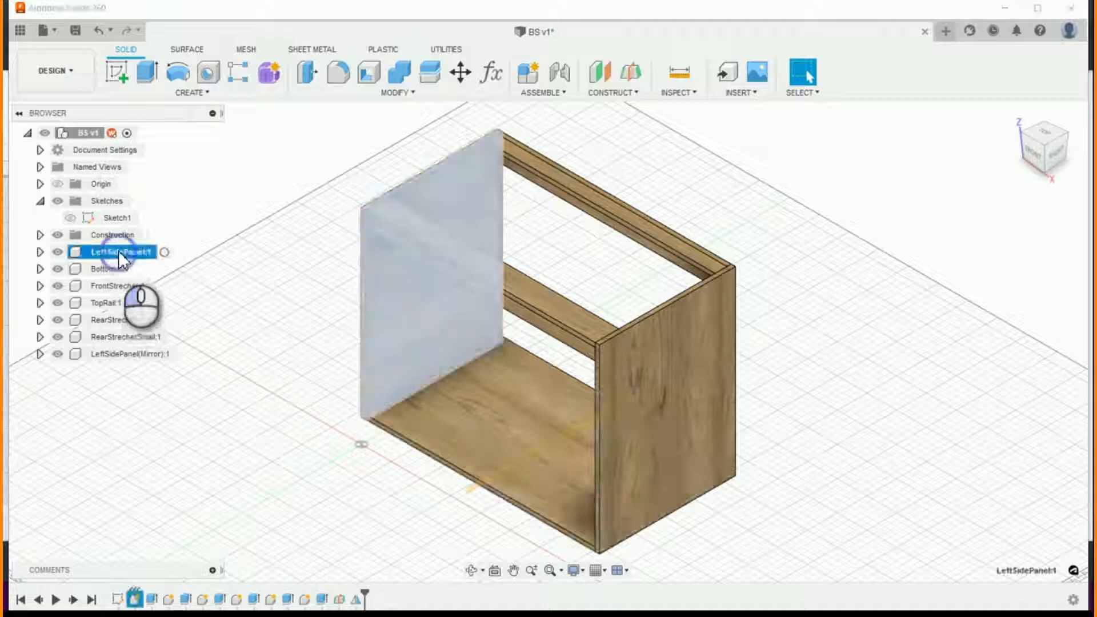
right_click(224, 223)
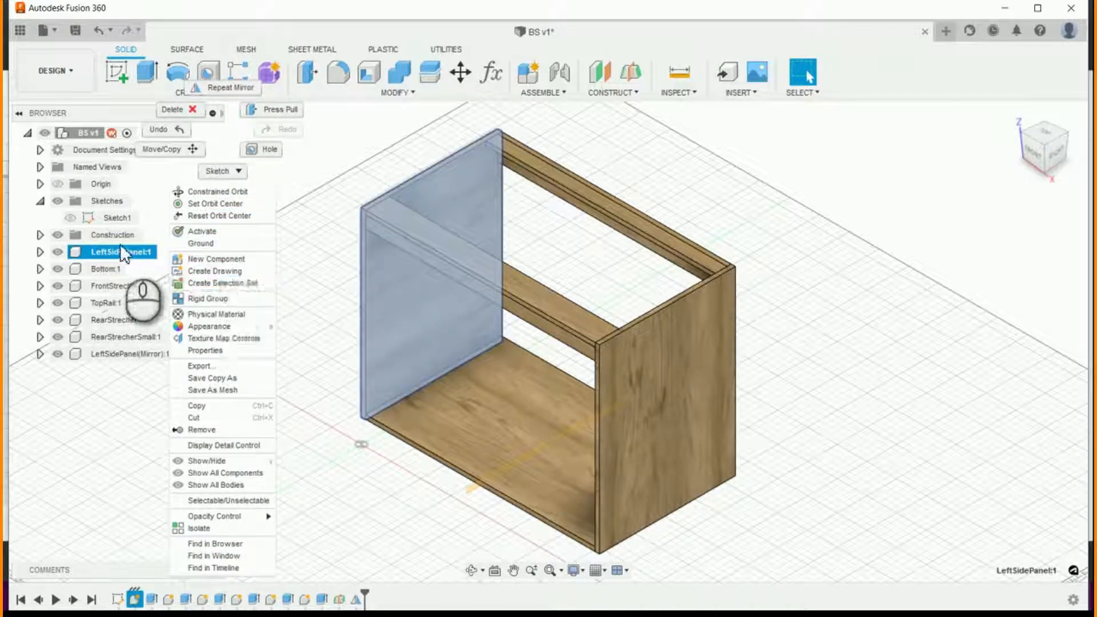
left_click(222, 327)
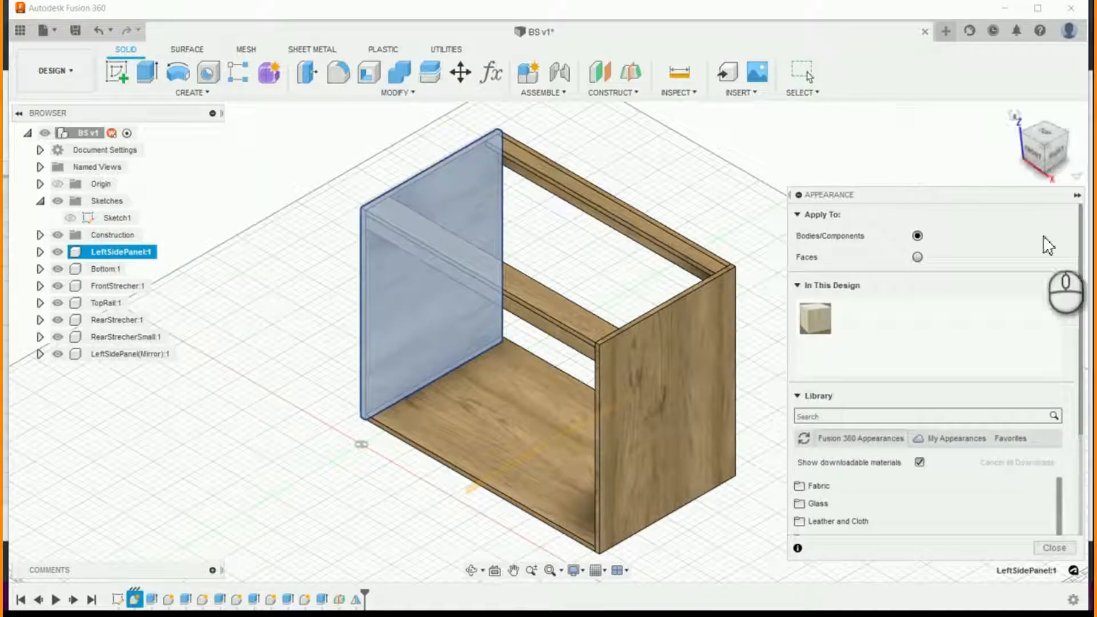
left_click(957, 438)
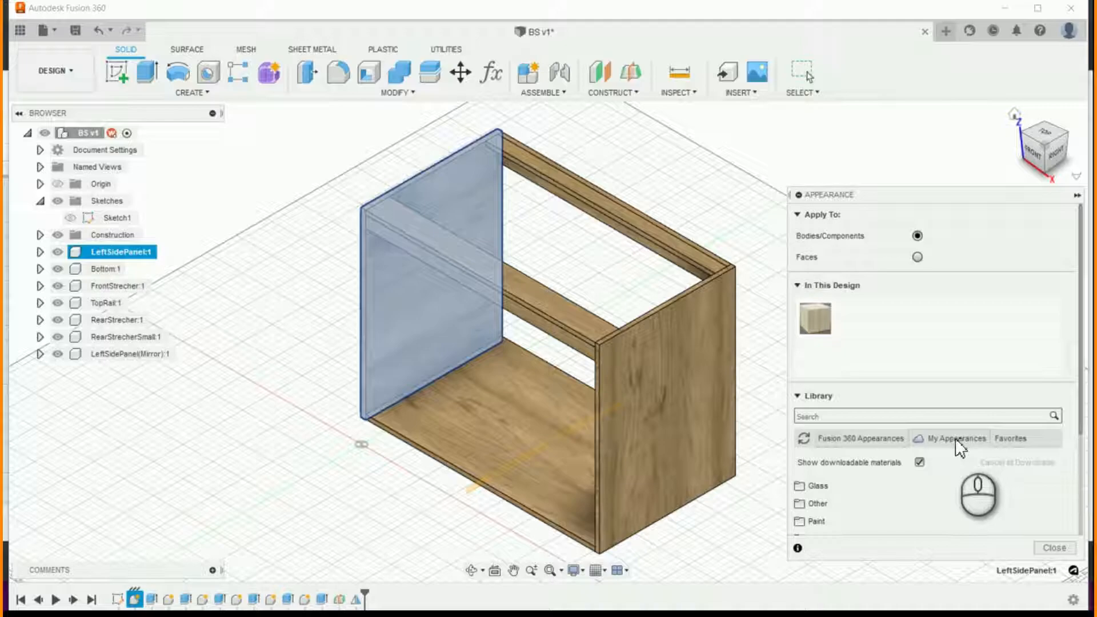
left_click(952, 437)
scroll(950, 429, "down", 3)
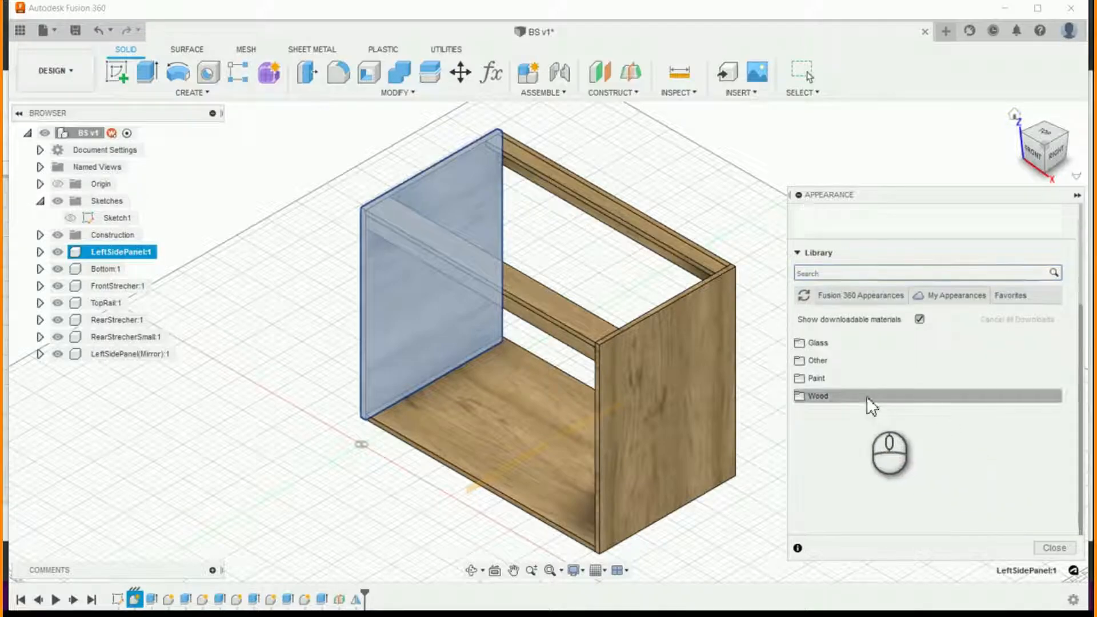
left_click(834, 378)
left_click(859, 413)
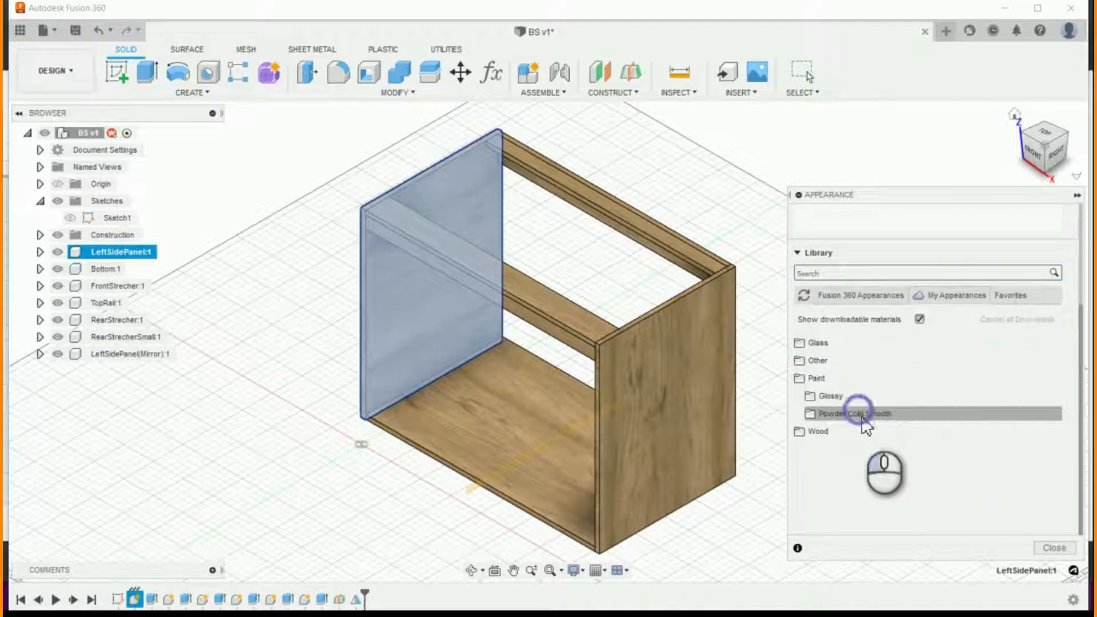
left_click(863, 416)
- Apply Powder Coat (White) to both side panels, Bottom, TopRail, RearStrecher and RearStrecherSmall, and close the appearance settings
left_click_drag(831, 439, 482, 354)
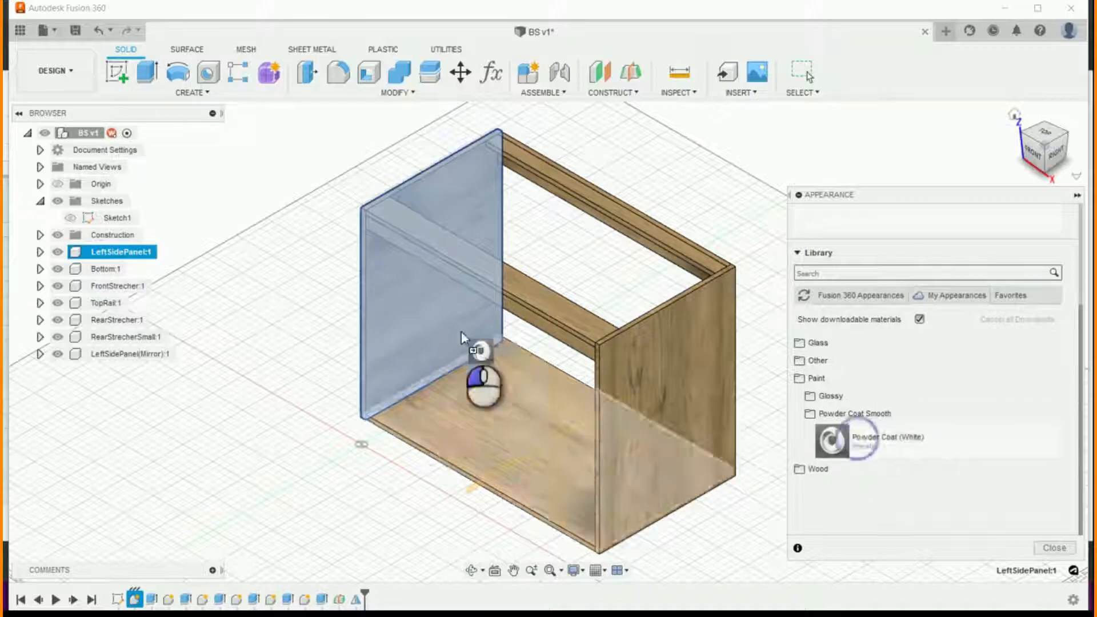
left_click_drag(876, 432, 574, 314)
left_click_drag(866, 443, 683, 254)
left_click_drag(831, 440, 674, 371)
left_click_drag(855, 451, 566, 448)
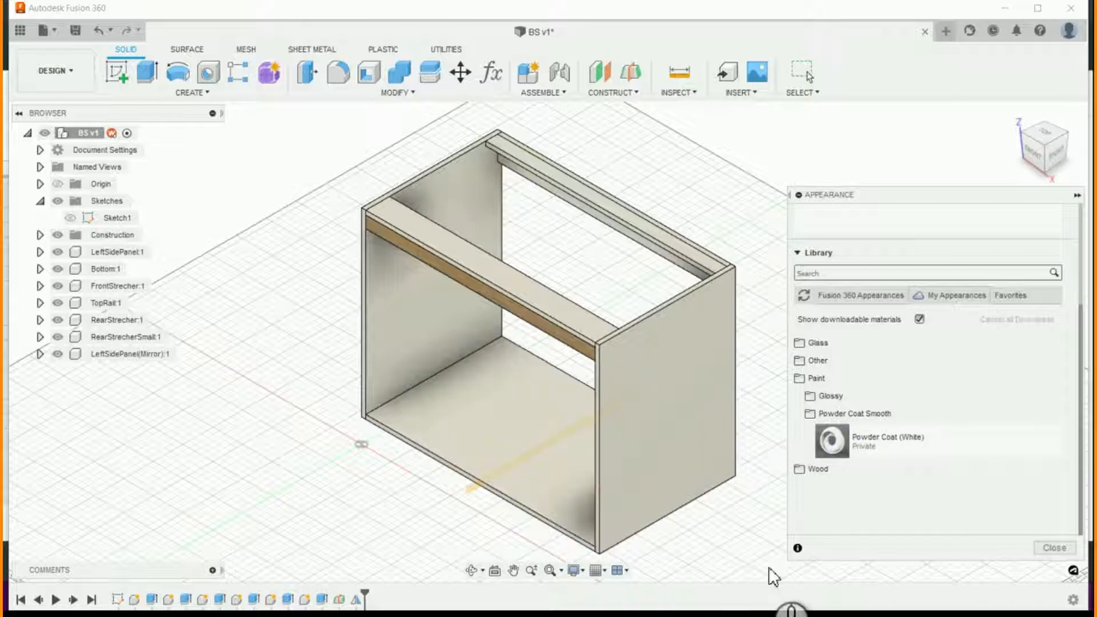
left_click(1045, 548)
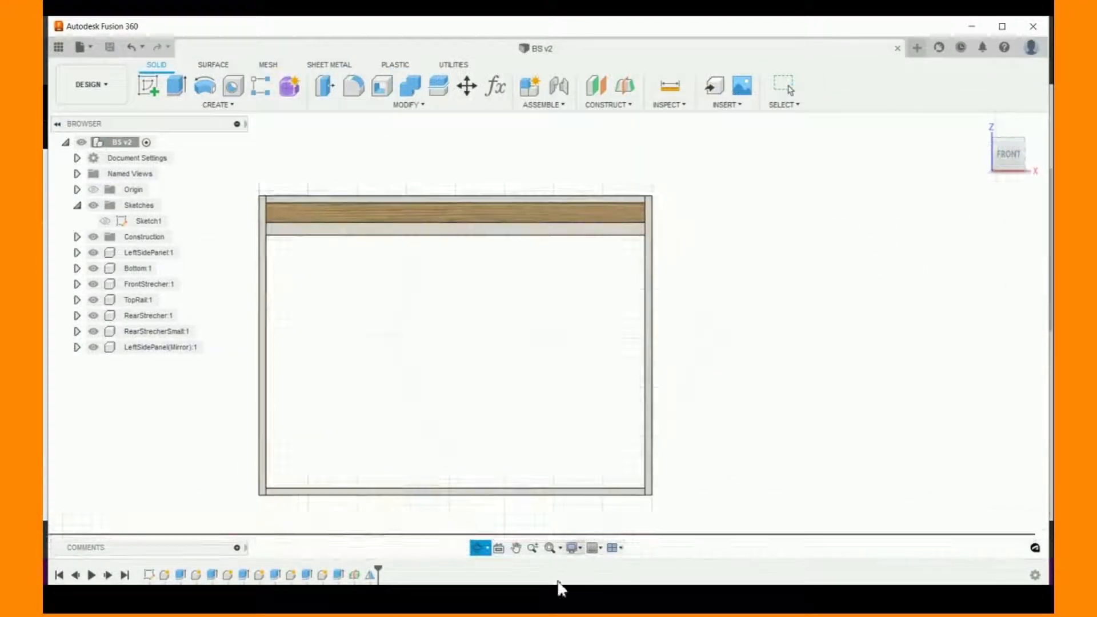
- Start a new sketch on the narrow front face of LeftSidePanel
left_click(516, 547)
left_click_drag(555, 524, 593, 497)
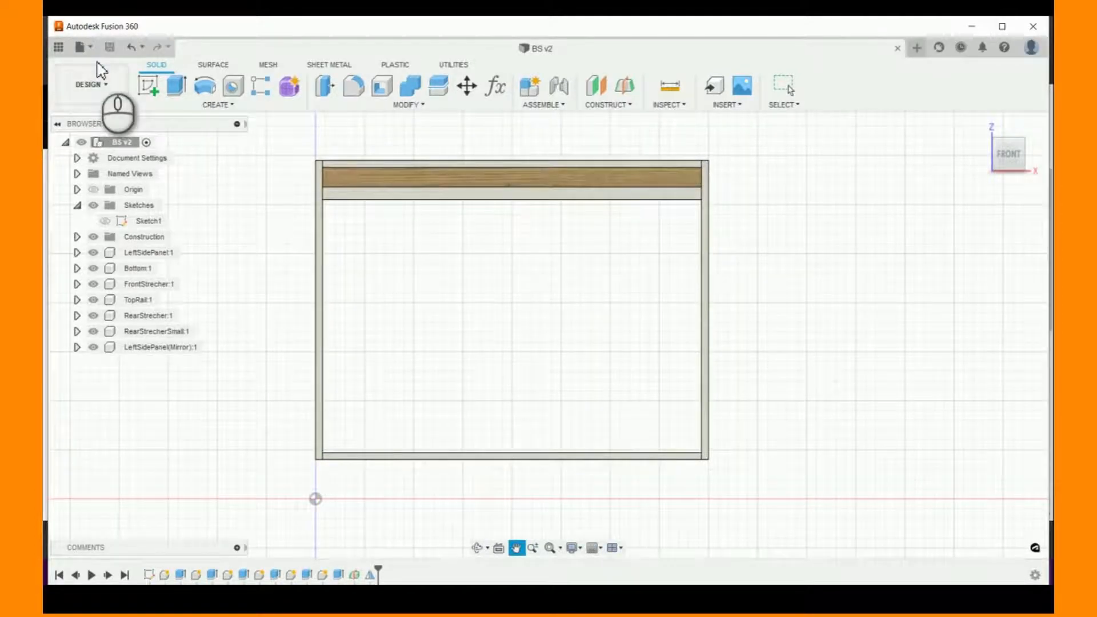
left_click(147, 87)
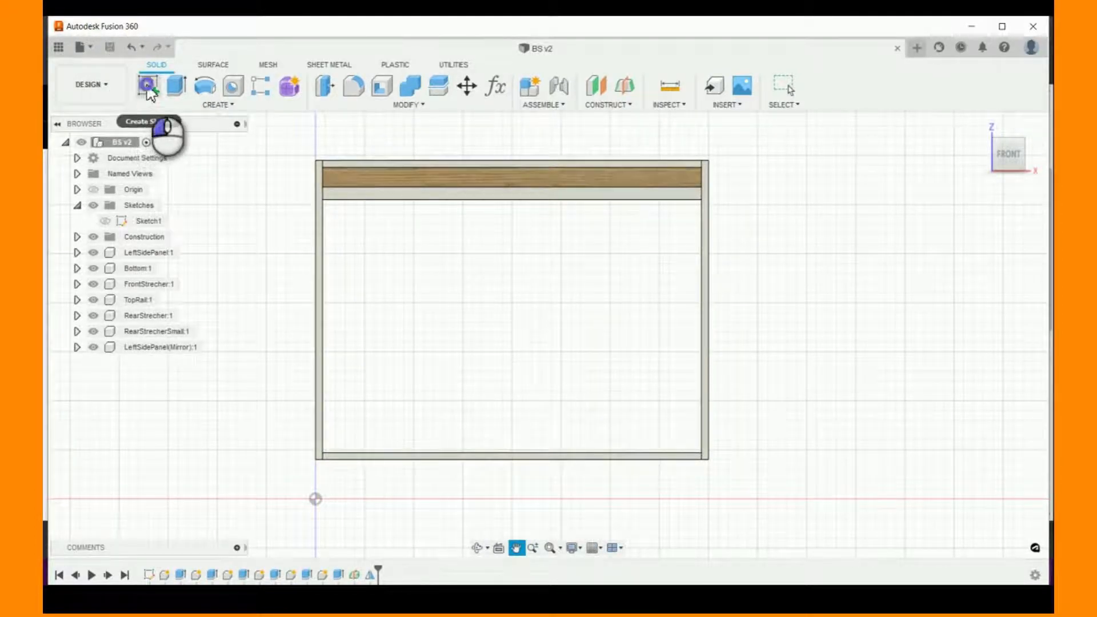
scroll(324, 372, "up", 2)
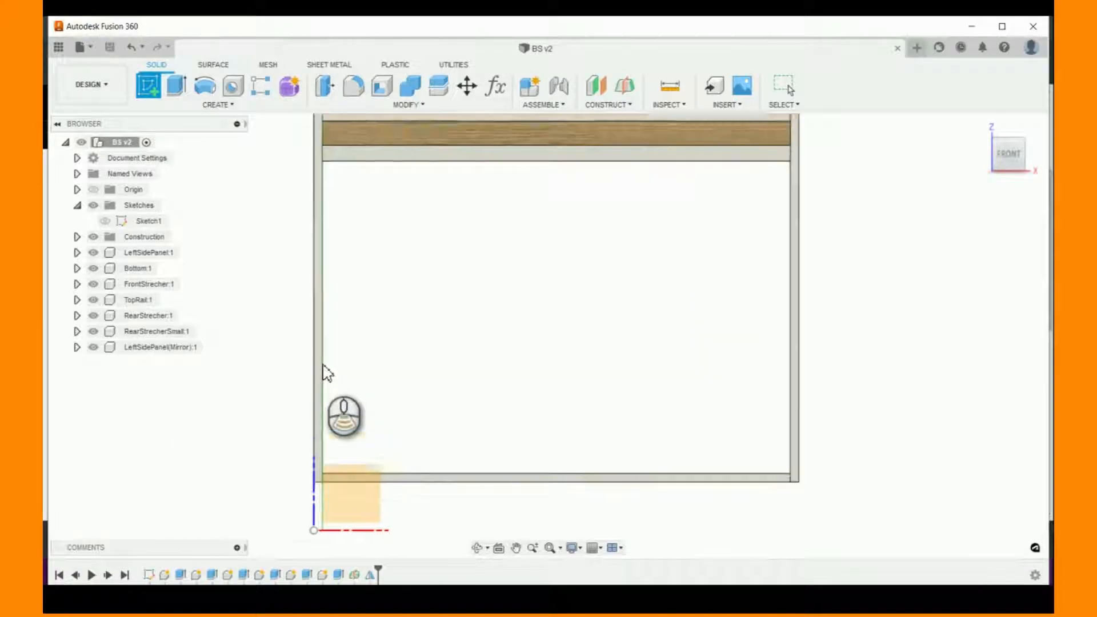
scroll(323, 366, "down", 1)
left_click(318, 366)
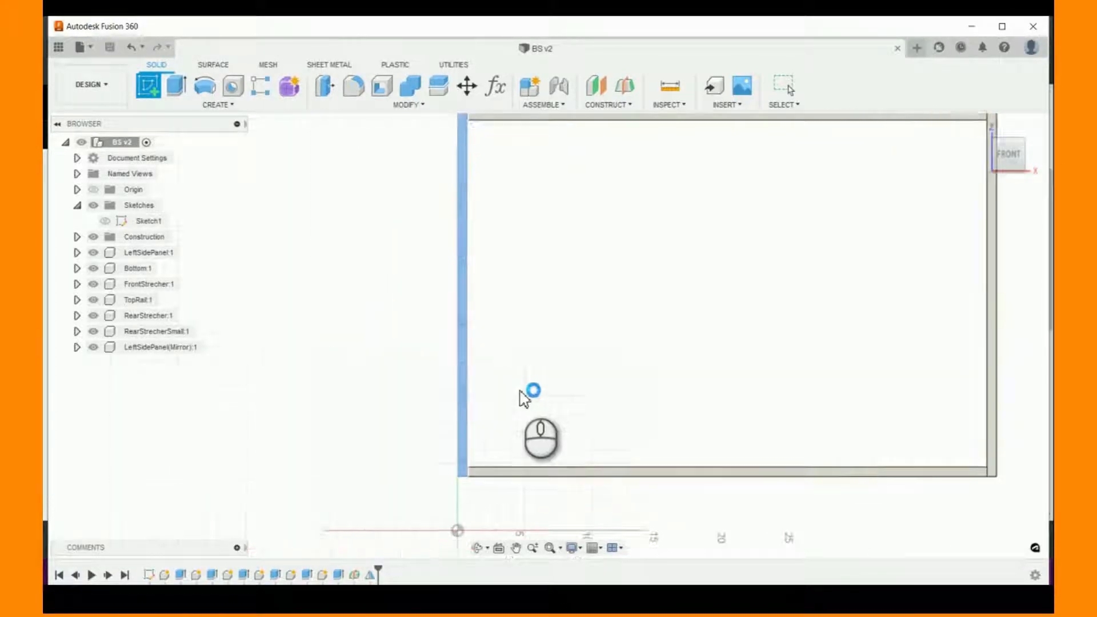
scroll(235, 507, "up", 4)
scroll(460, 431, "down", 2)
scroll(400, 531, "down", 1)
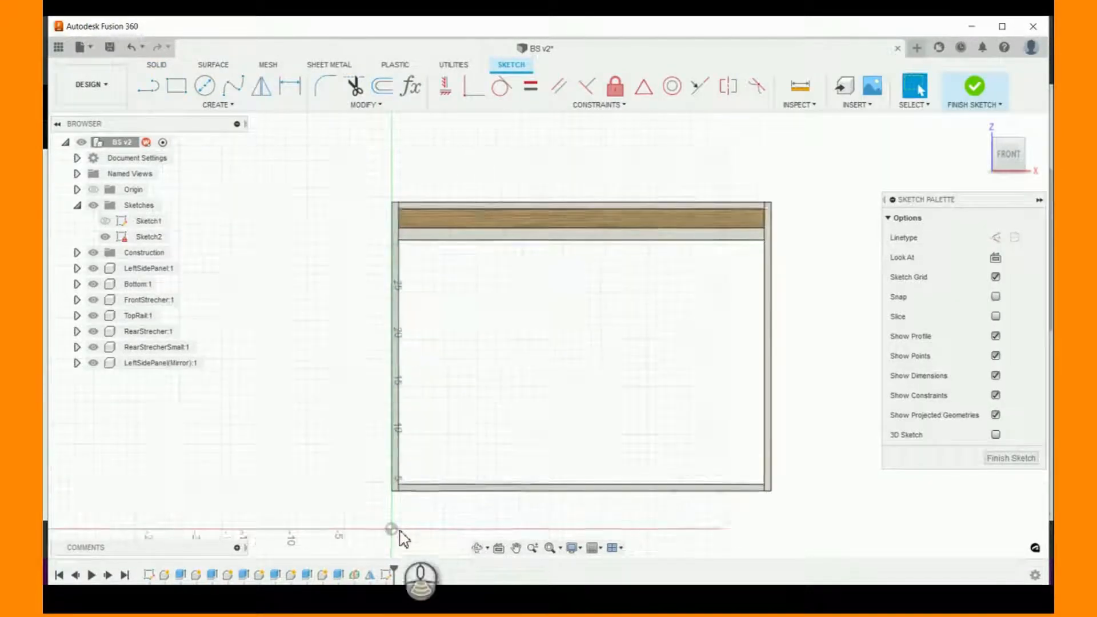
- Sketch a rectangle about 21 in wide and 28 in tall from LeftSidePanel's lower front corner up into the wood-coloured front stretcher
scroll(412, 523, "down", 2)
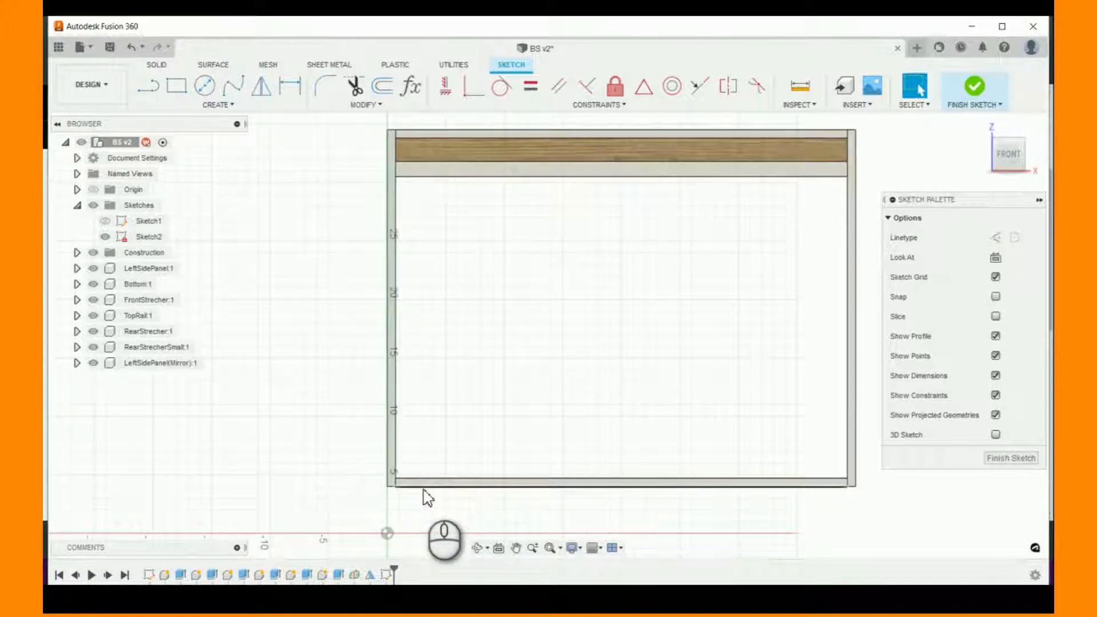
left_click(176, 89)
scroll(403, 488, "down", 2)
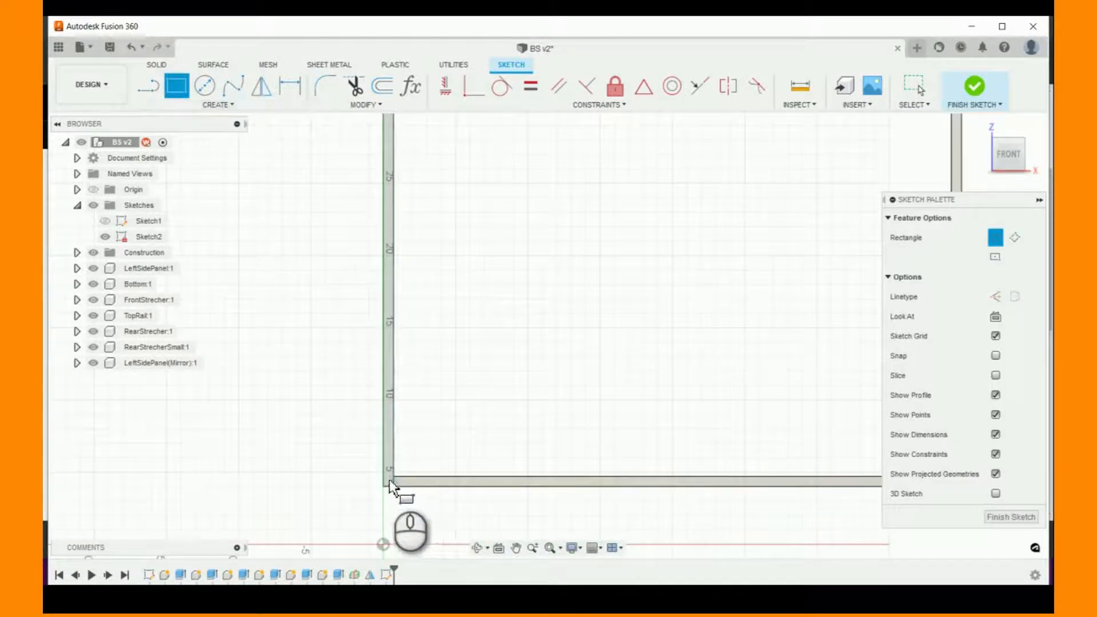
scroll(386, 485, "down", 2)
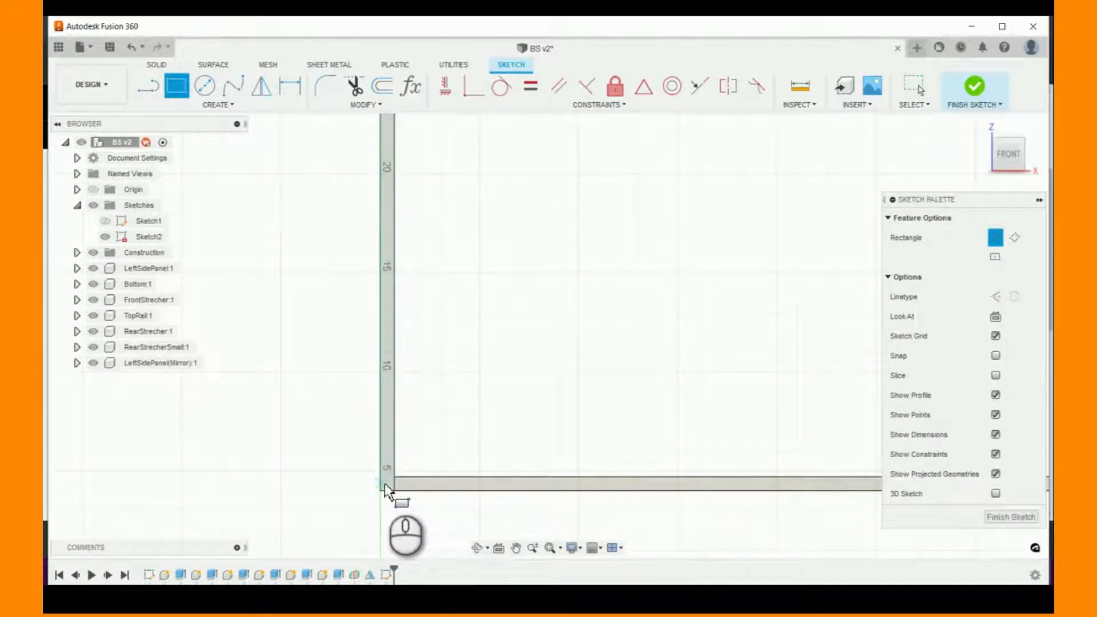
scroll(389, 485, "down", 1)
scroll(386, 487, "down", 1)
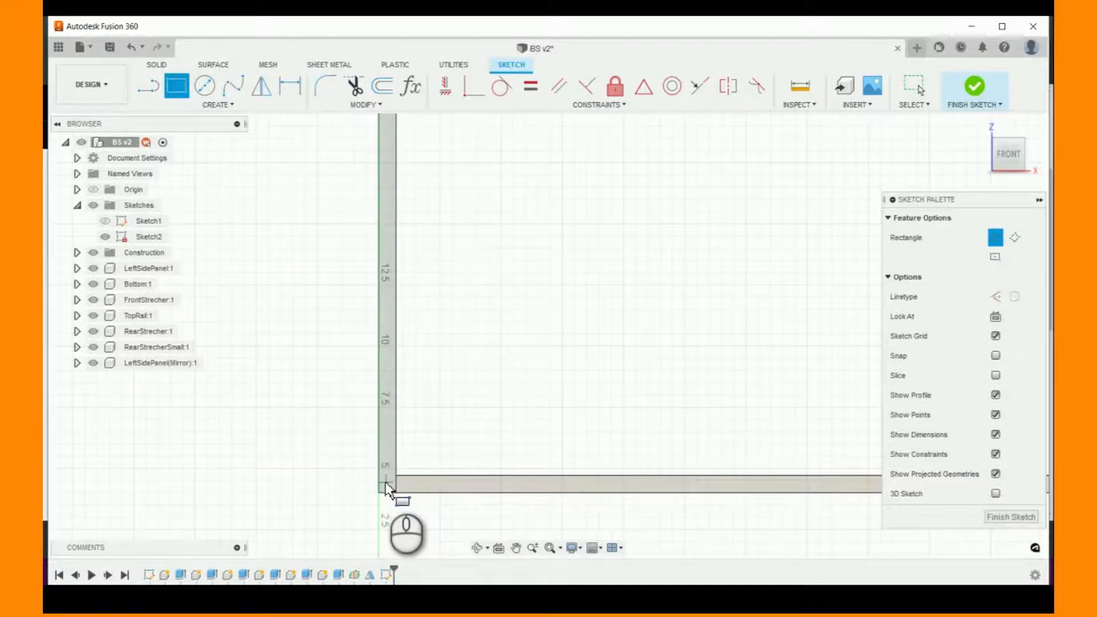
left_click(386, 484)
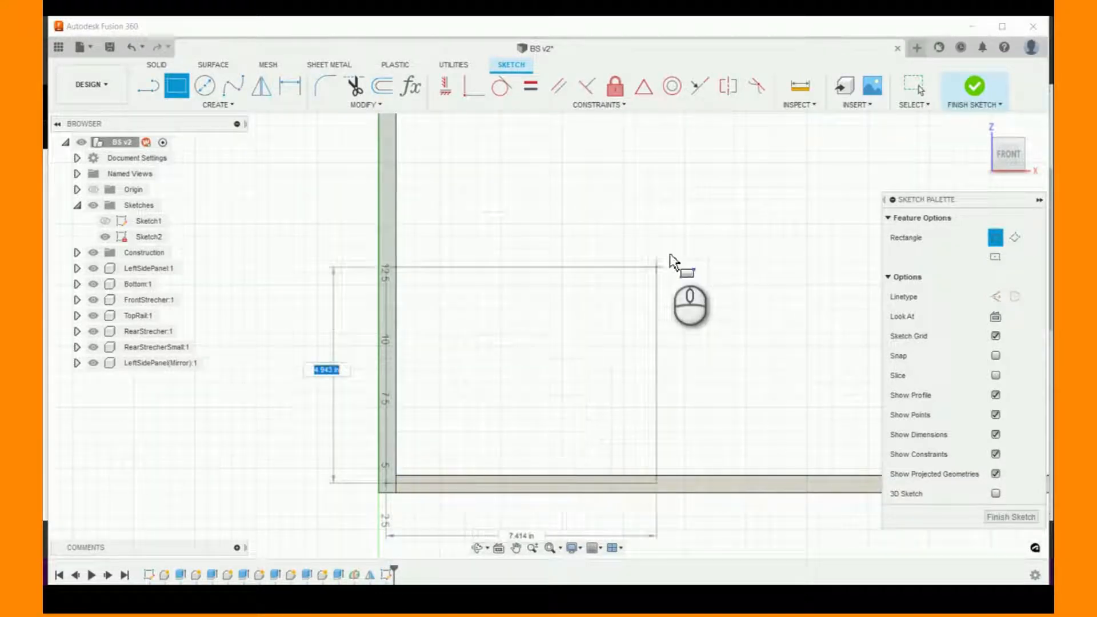
scroll(673, 257, "up", 5)
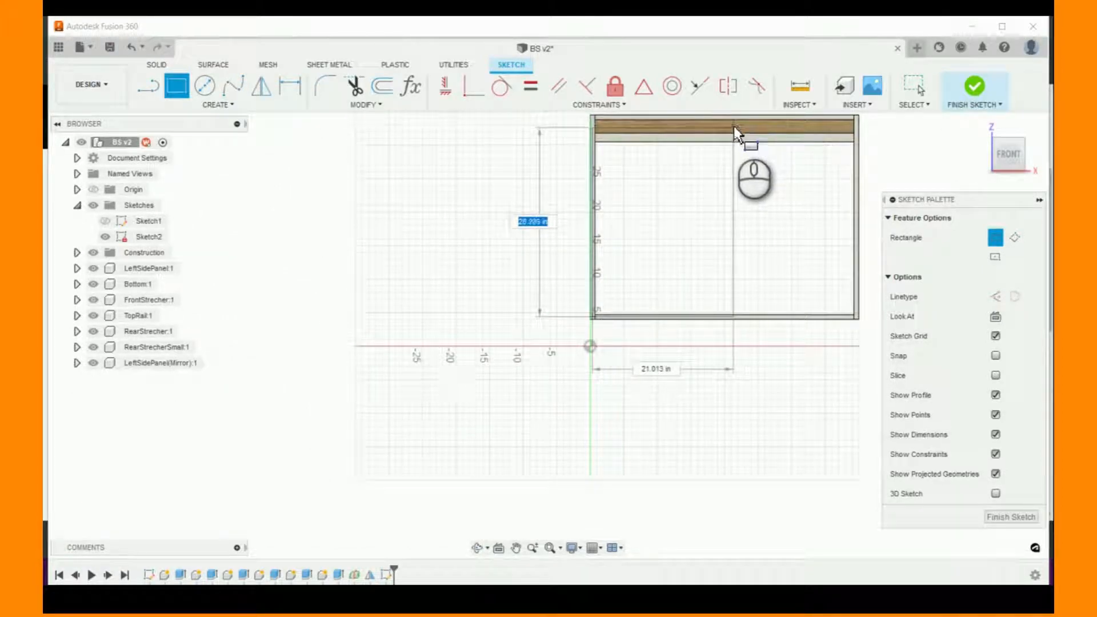
left_click(733, 126)
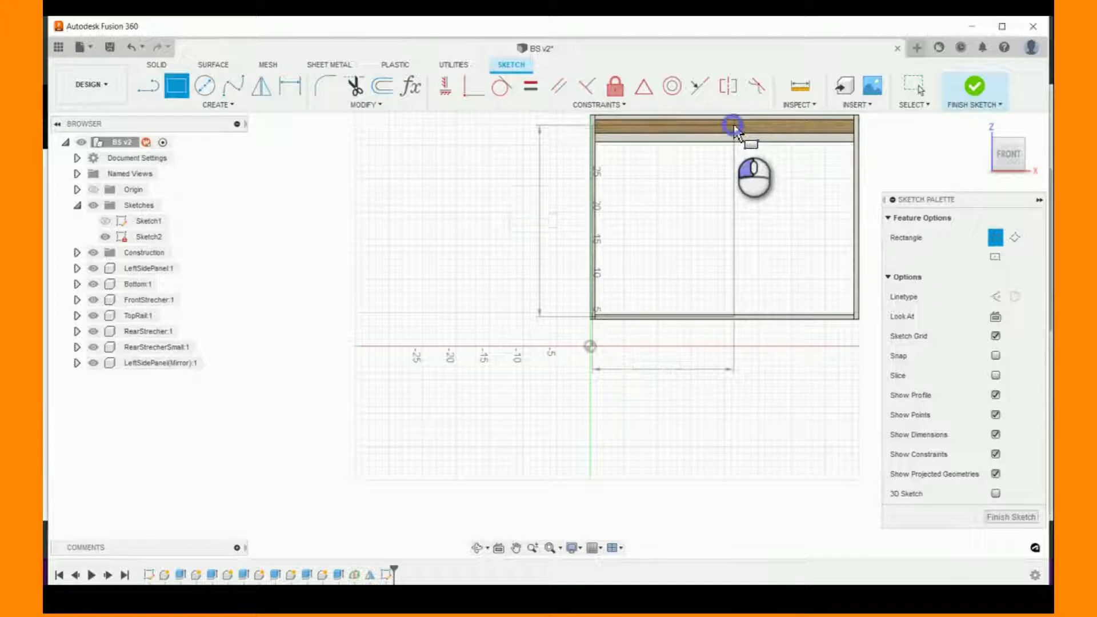
- Dimension the rectangle's bottom edge from the bottom edge of LeftSidePanel, entering the reveal parameter as the distance
scroll(487, 352, "down", 3)
scroll(779, 216, "up", 3)
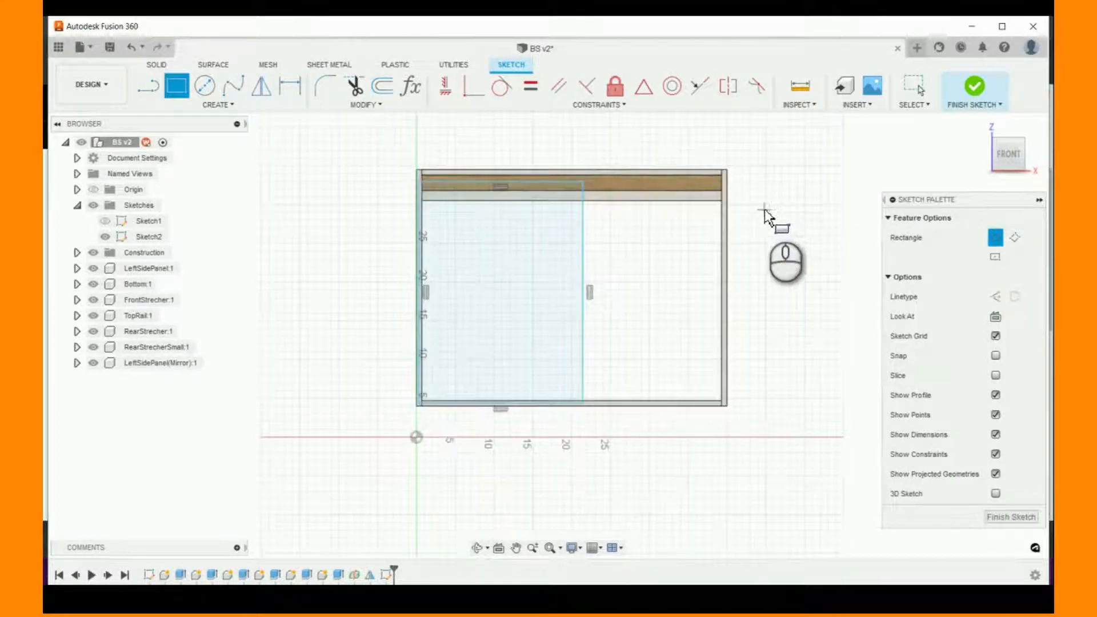
scroll(458, 446, "up", 5)
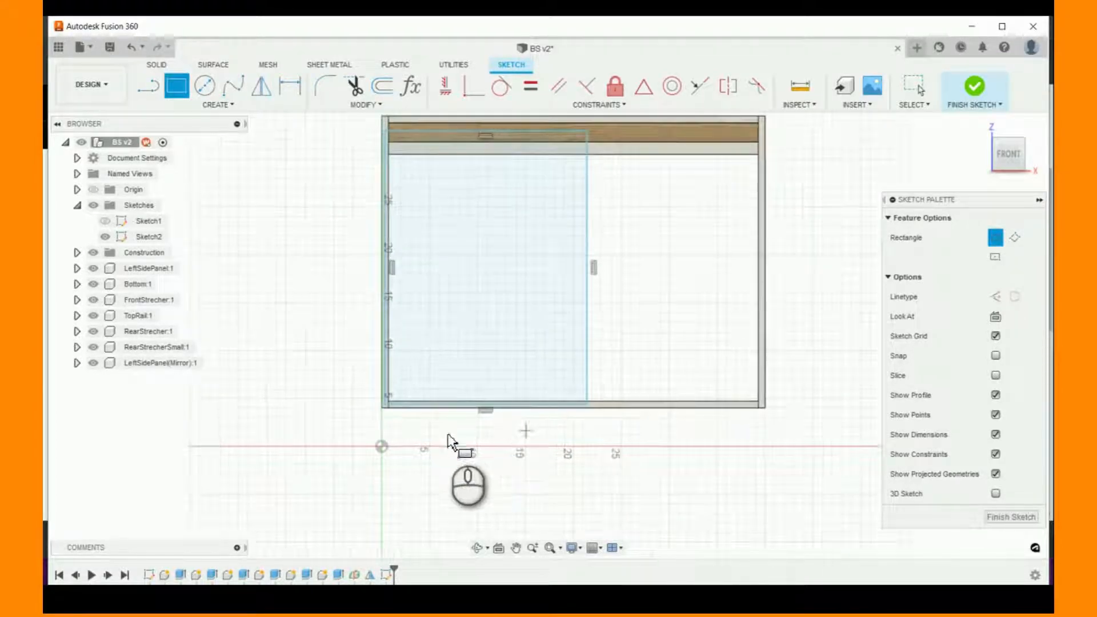
left_click(290, 85)
scroll(403, 399, "up", 4)
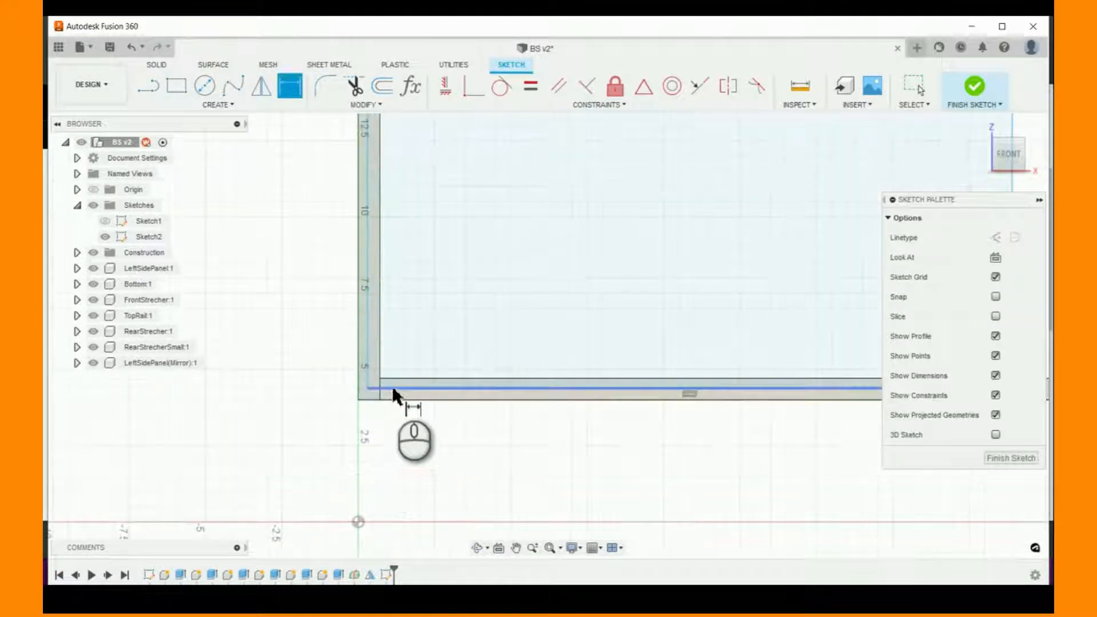
left_click(396, 387)
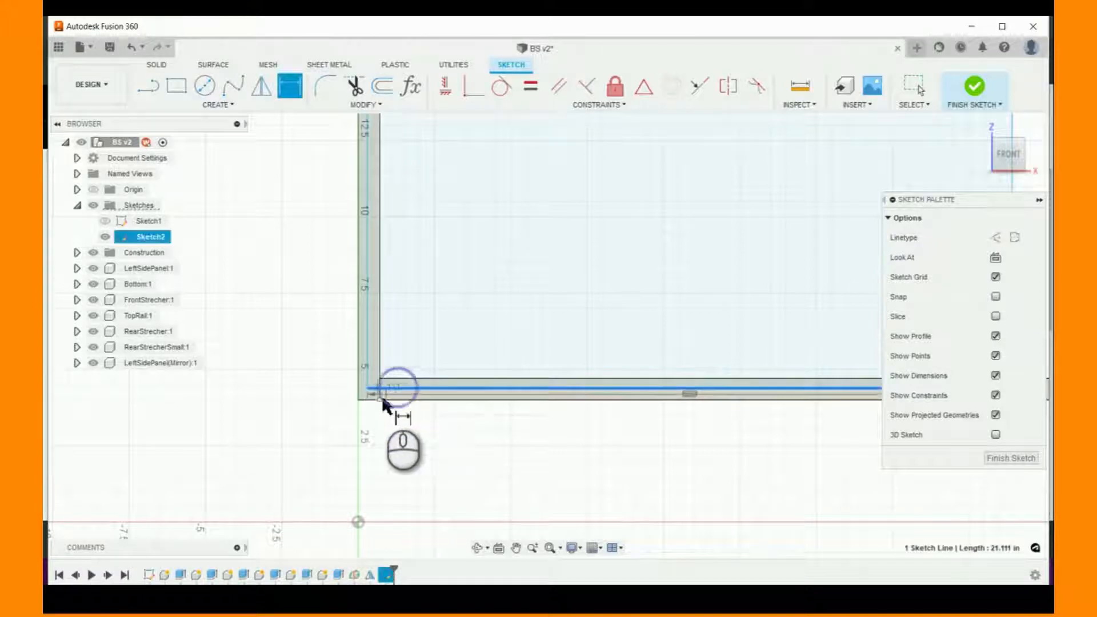
left_click(370, 401)
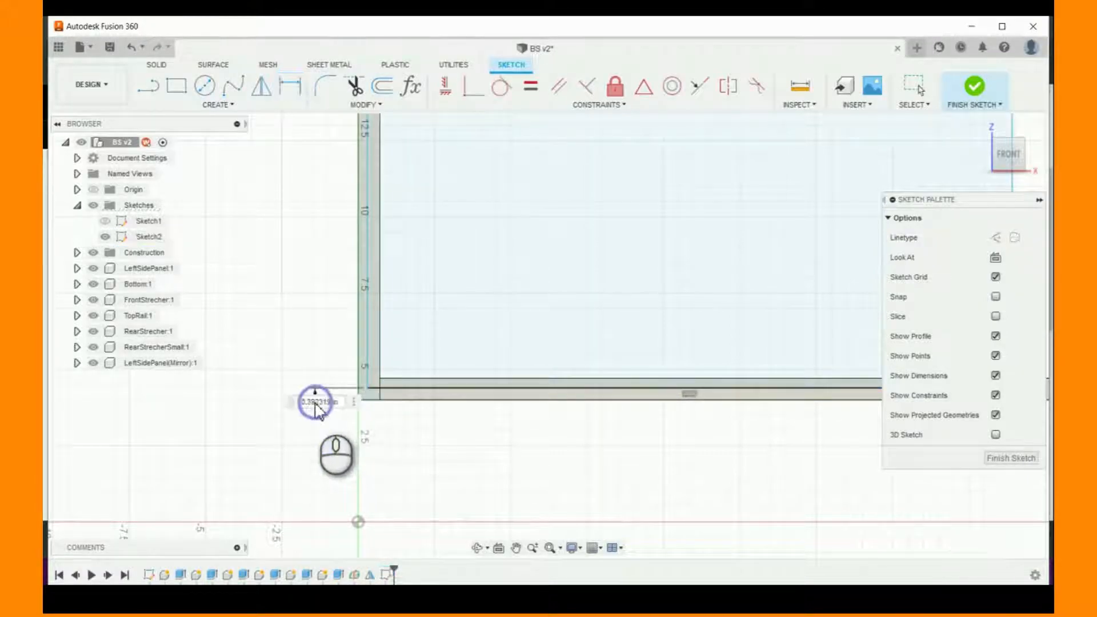
left_click(316, 399)
type("Bve")
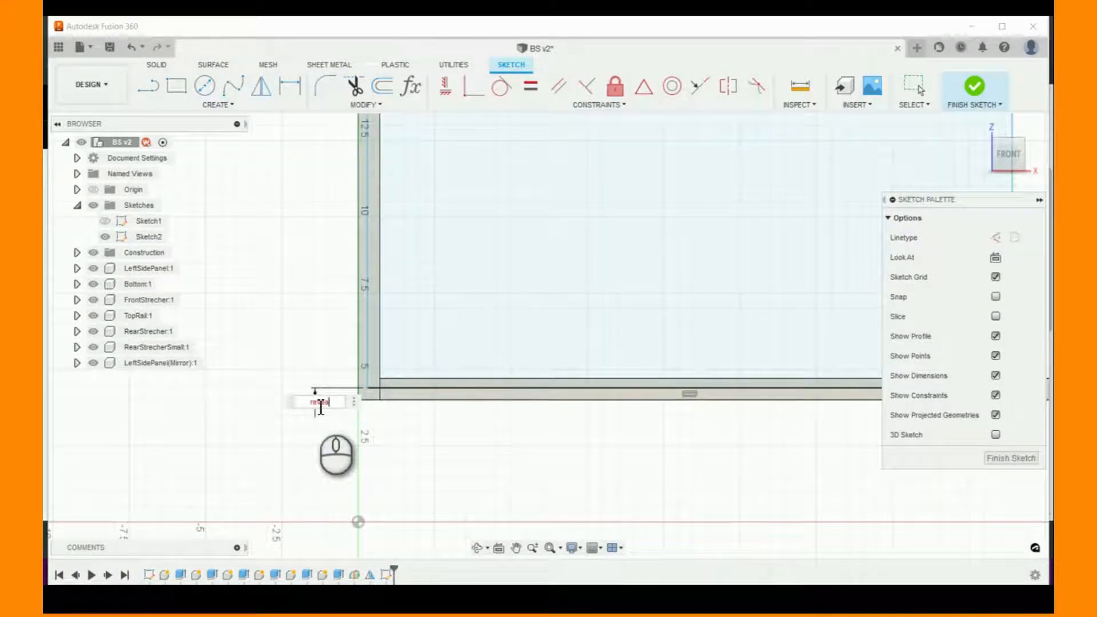
key("BackSpace")
key("BackSpace")
key("BackSpace")
key("BackSpace")
type("re")
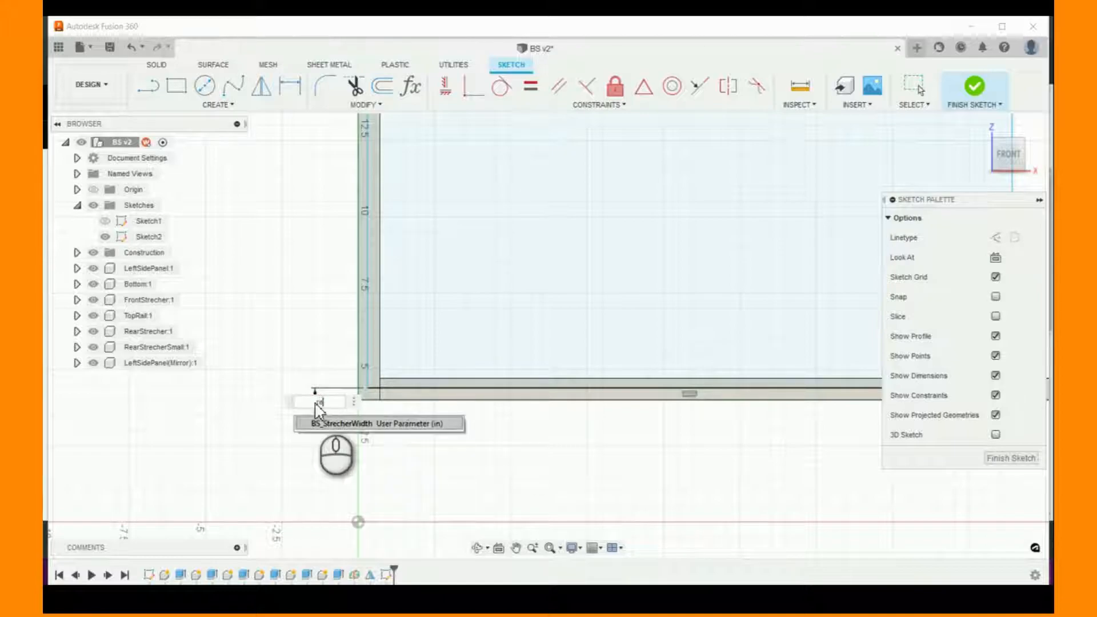
type("veal+.125")
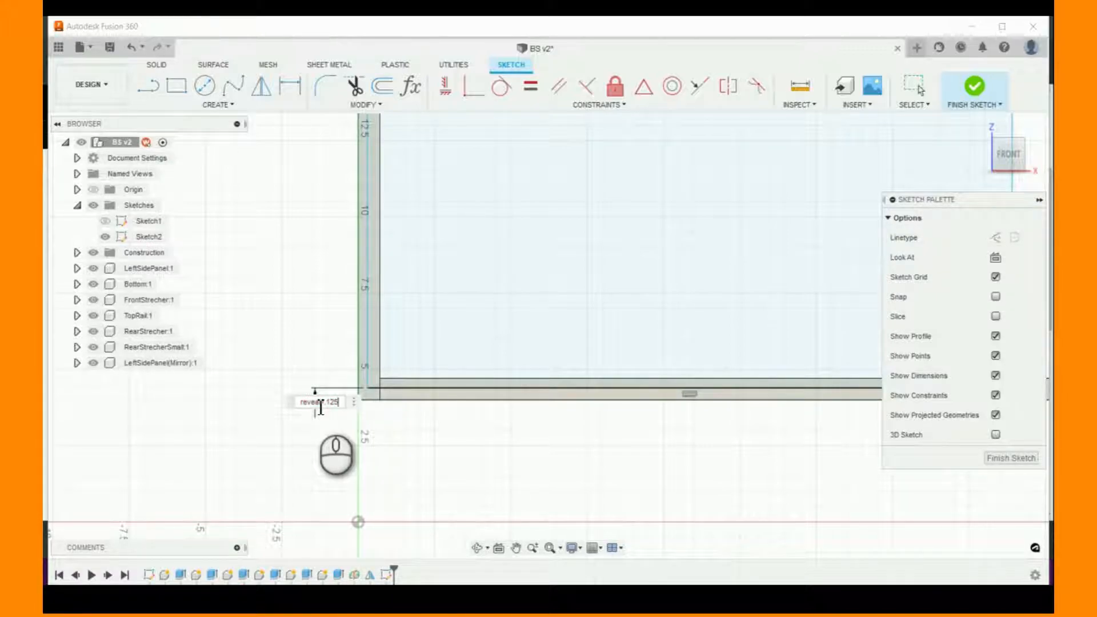
- Set the distance between the rectangle's bottom edge and LeftSidePanel's bottom edge to reveal=.125, and end the dimension command
key("Return")
right_click(313, 399)
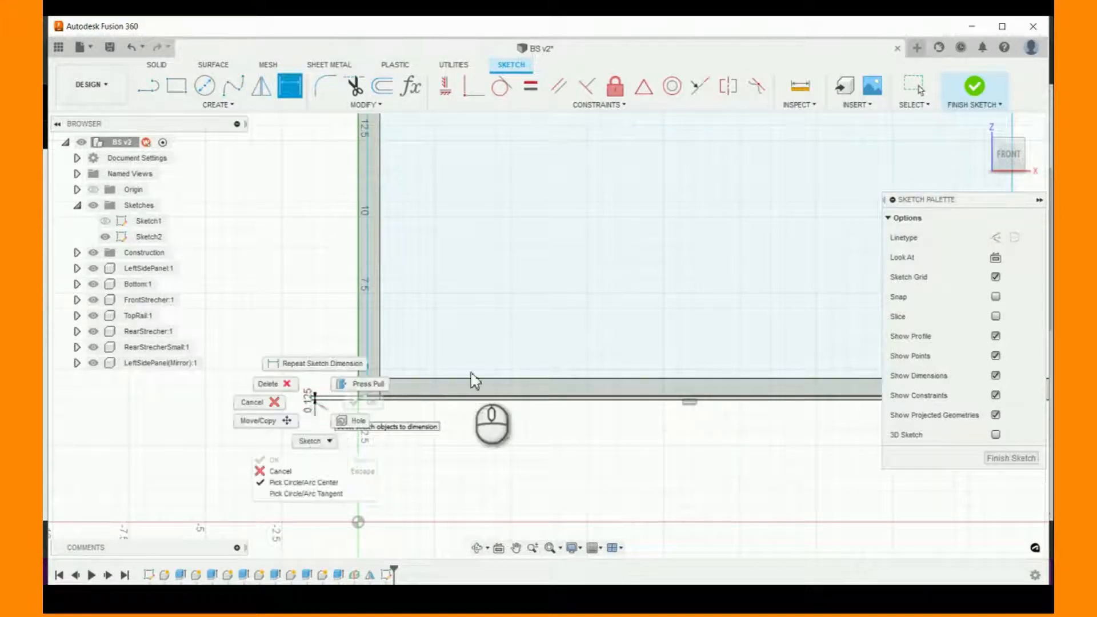
left_click(319, 277)
- Dimension the rectangle's left edge from LeftSidePanel's outer edge, with the distance driven by the reveal parameter
left_click(283, 92)
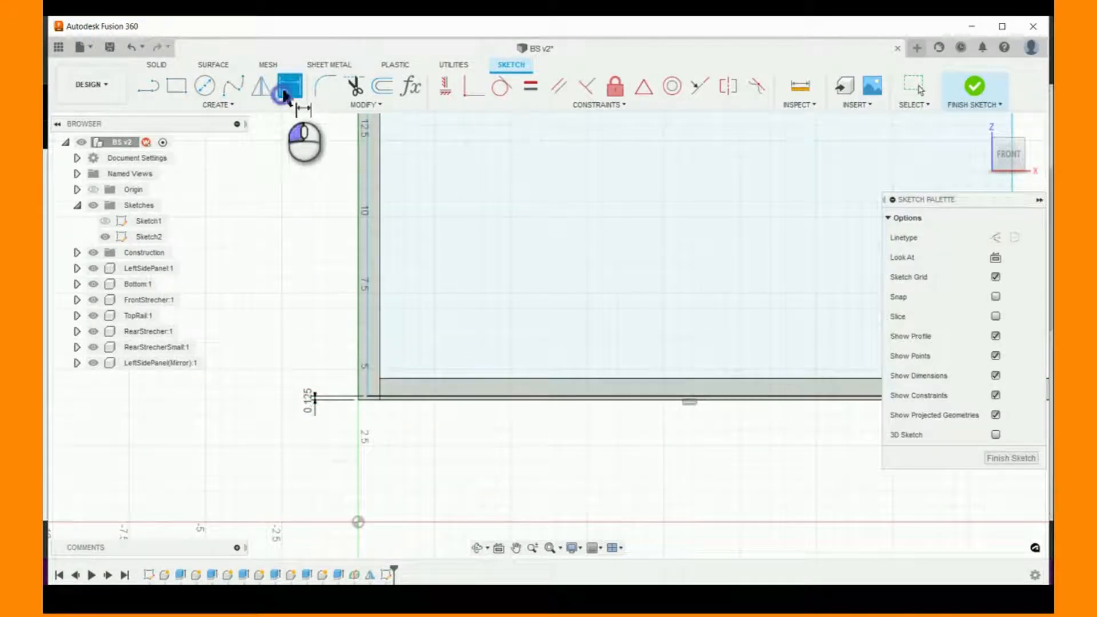
left_click(366, 329)
left_click(358, 332)
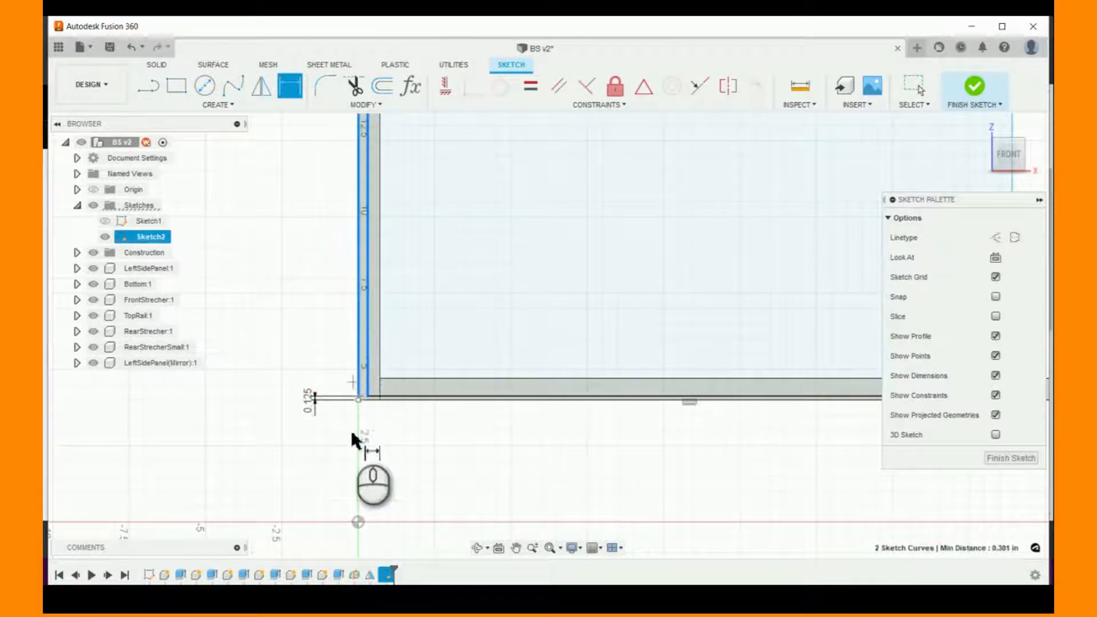
left_click(362, 456)
type("r")
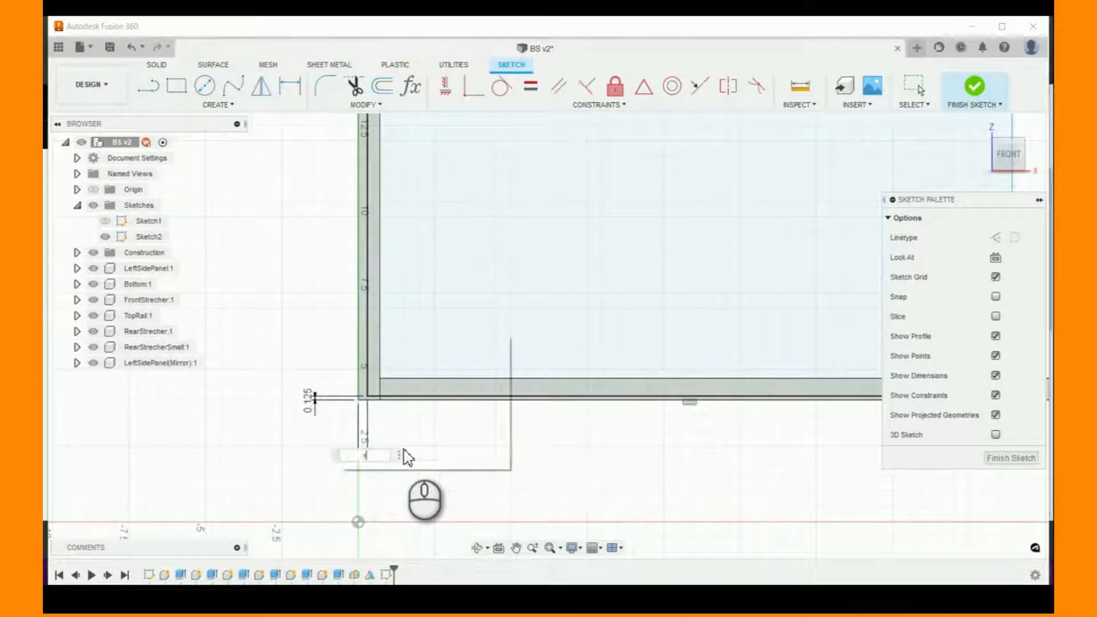
type("eveal")
key("Return")
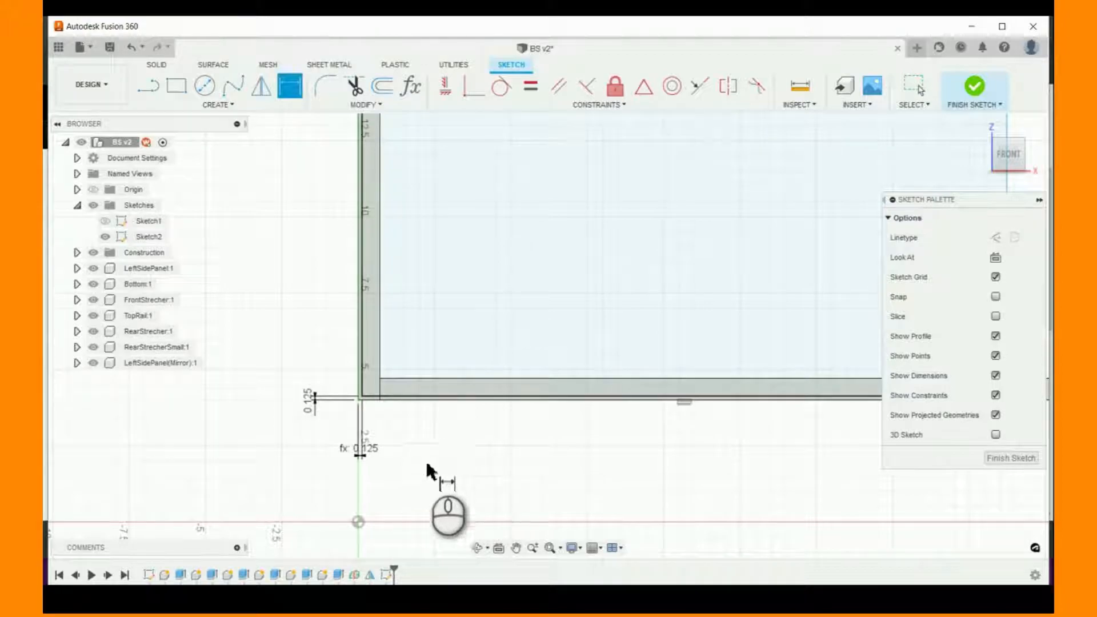
scroll(430, 471, "down", 5)
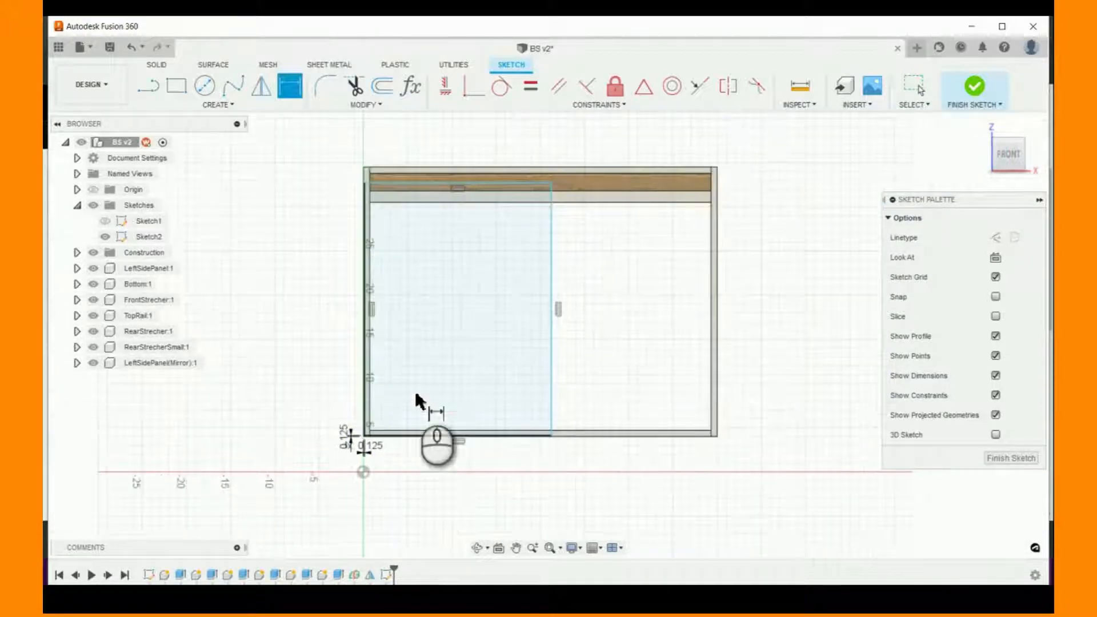
- Dimension the rectangle's top edge from the top edge of LeftSidePanel
scroll(353, 160, "up", 3)
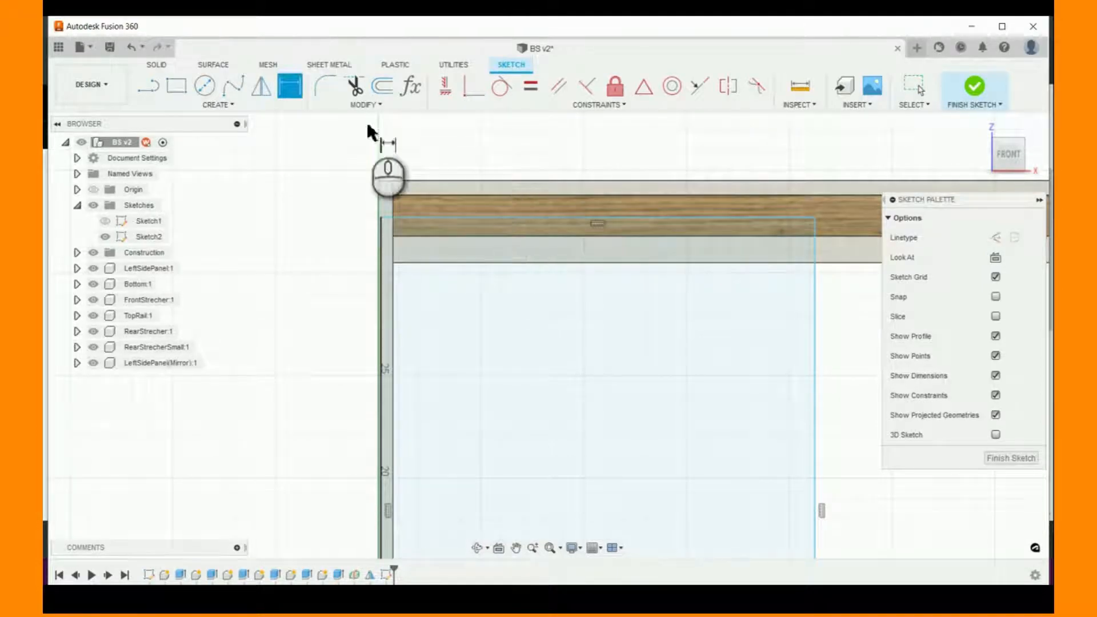
left_click(438, 216)
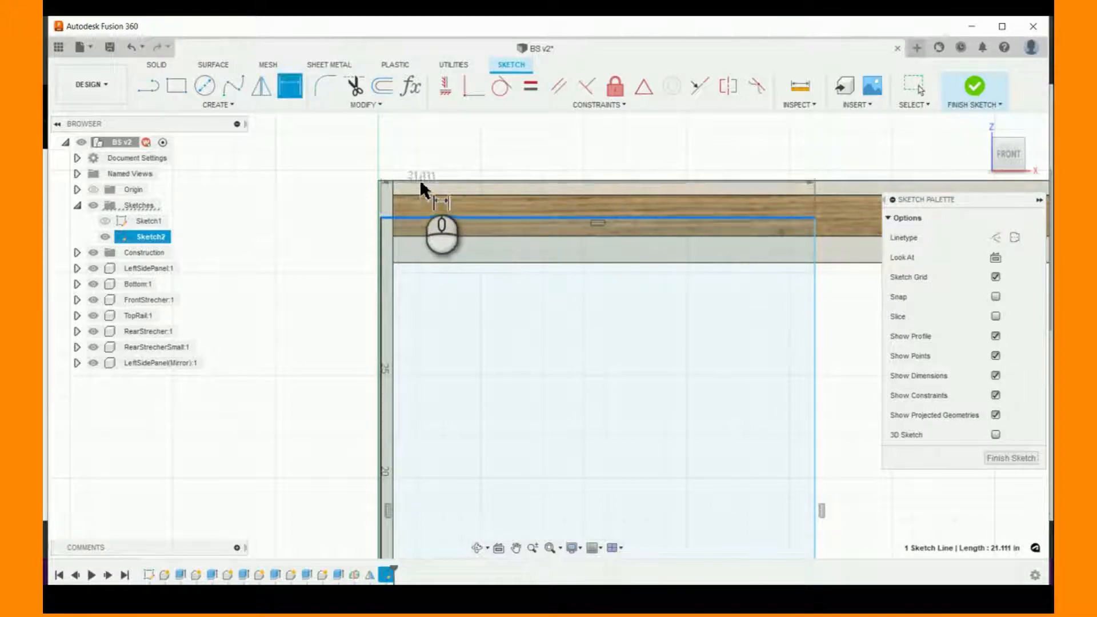
scroll(382, 177, "up", 2)
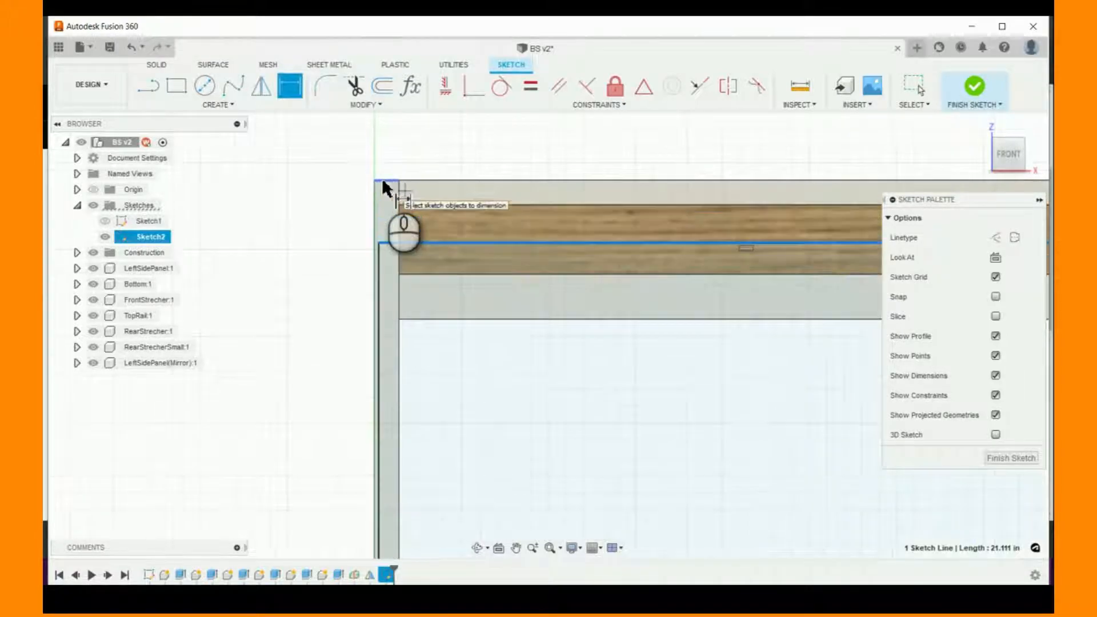
left_click(382, 178)
left_click(283, 232)
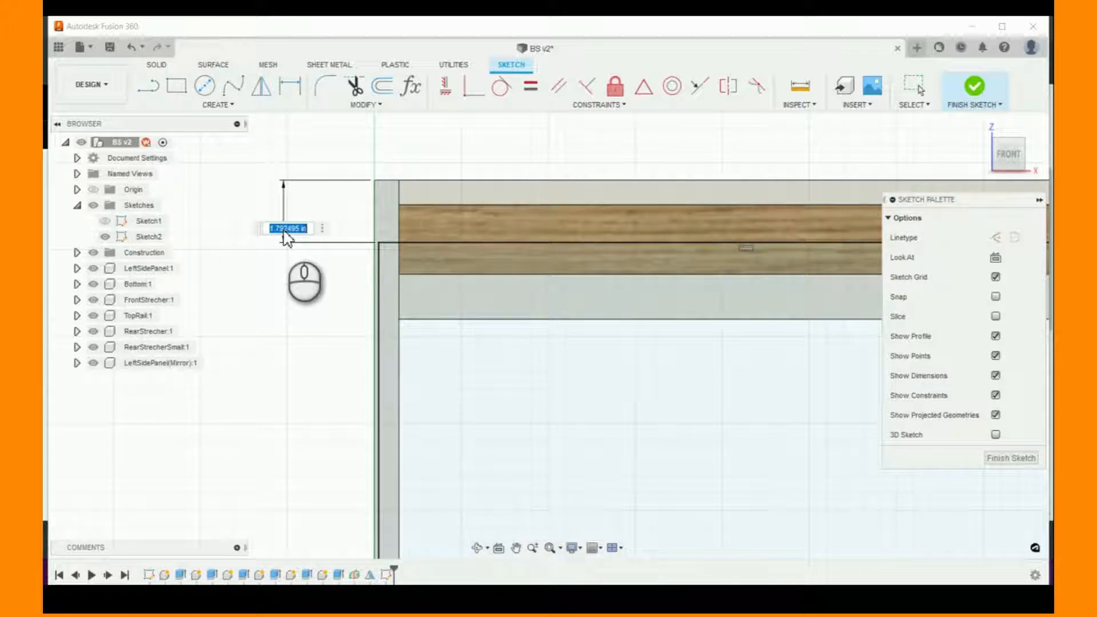
type("bas")
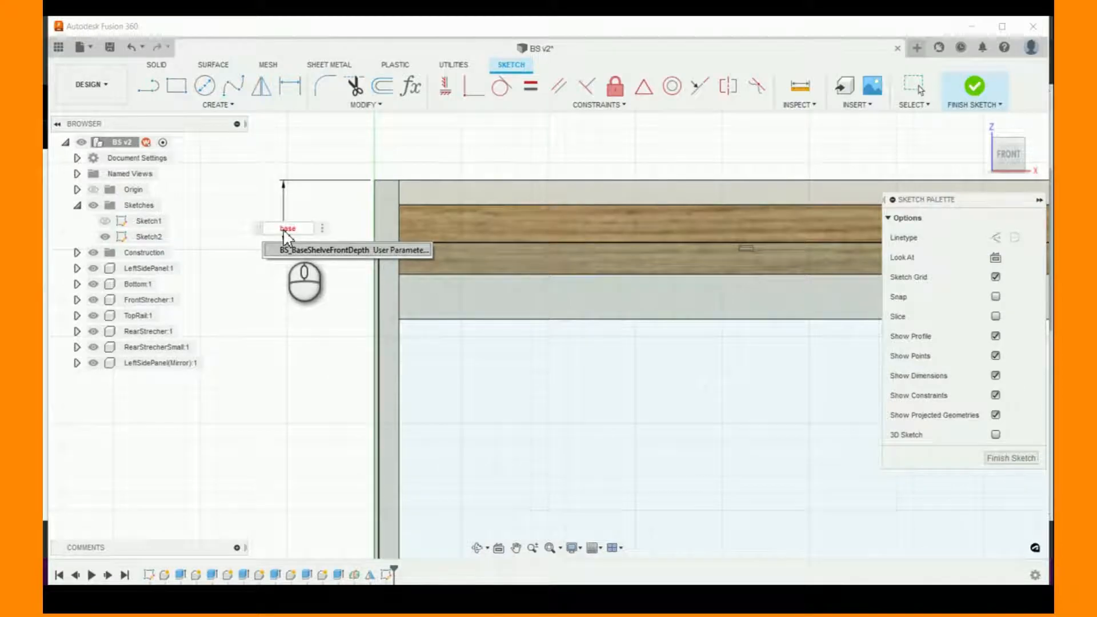
type("e")
key("BackSpace")
key("BackSpace")
key("BackSpace")
key("BackSpace")
type("BaseD")
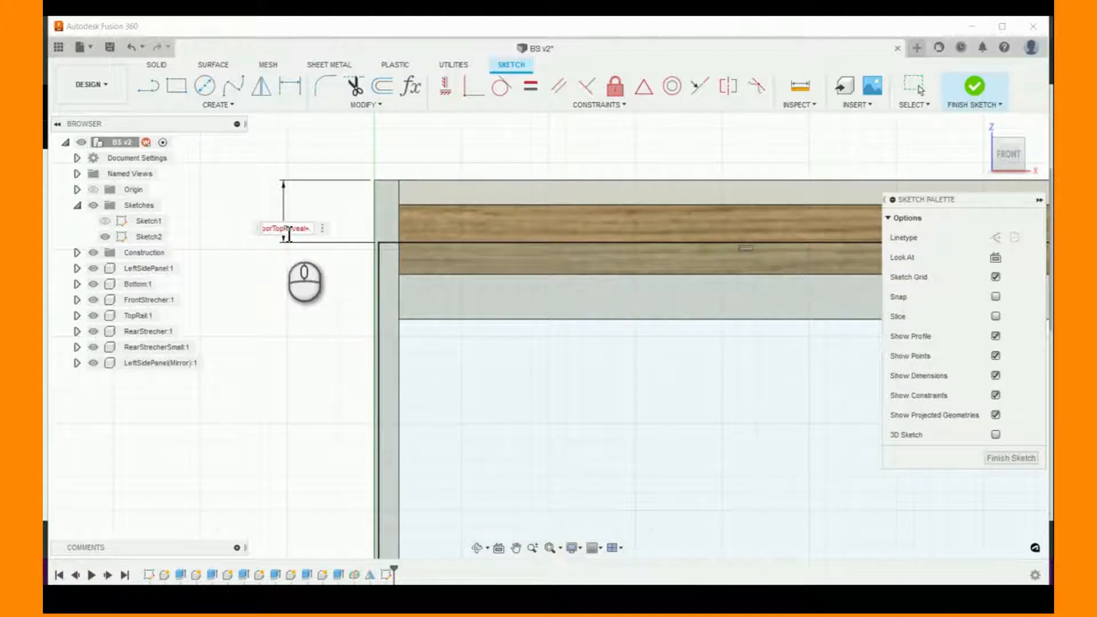
type("CabinetMaterialThickness")
key("Return")
key("BackSpace")
key("BackSpace")
key("BackSpace")
key("BackSpace")
key("BackSpace")
key("BackSpace")
key("BackSpace")
key("BackSpace")
key("BackSpace")
key("BackSpace")
key("BackSpace")
key("BackSpace")
key("BackSpace")
key("BackSpace")
key("BackSpace")
key("BackSpace")
key("BackSpace")
key("BackSpace")
key("BackSpace")
key("BackSpace")
- Set the distance from LeftSidePanel's top edge to the rectangle's top edge to BS_CabinetMaterialThickness
type("Cab")
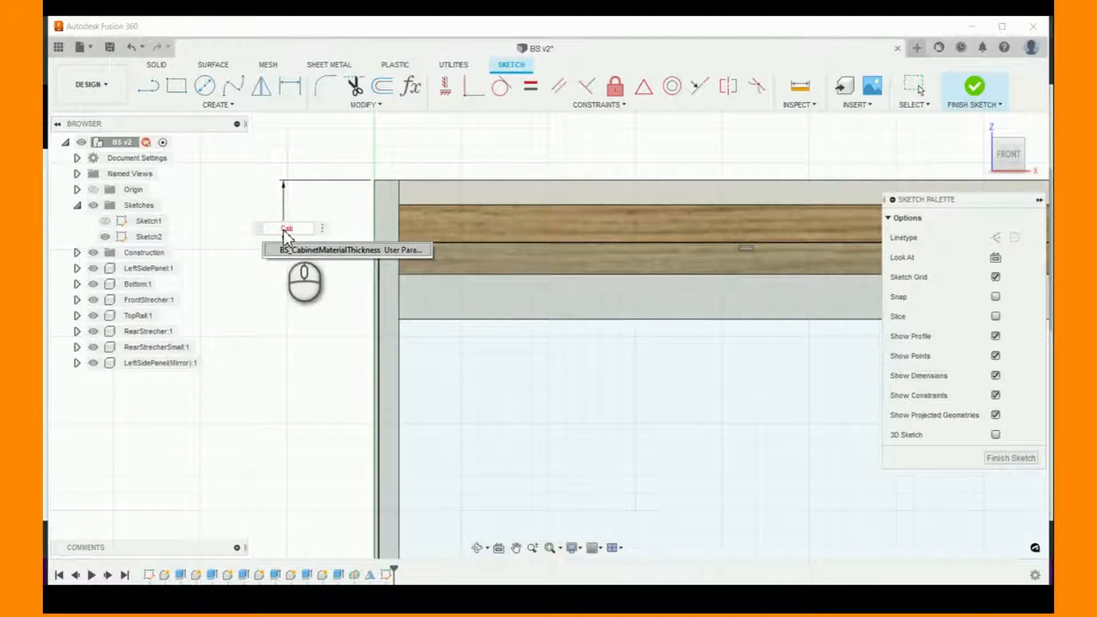
key("Return")
key("Return")
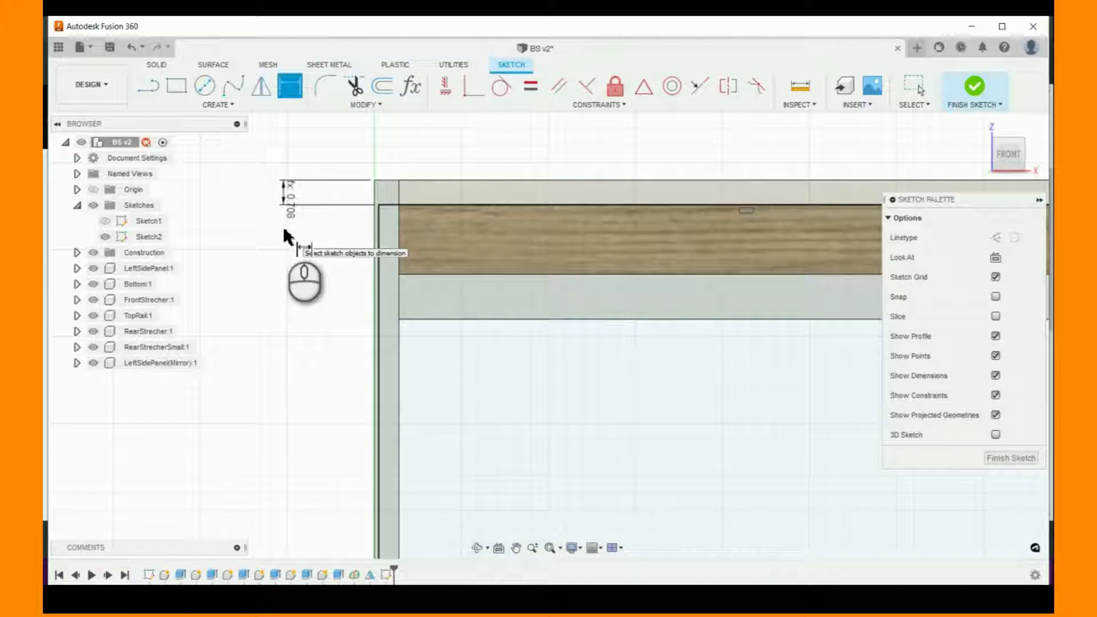
scroll(257, 264, "up", 1)
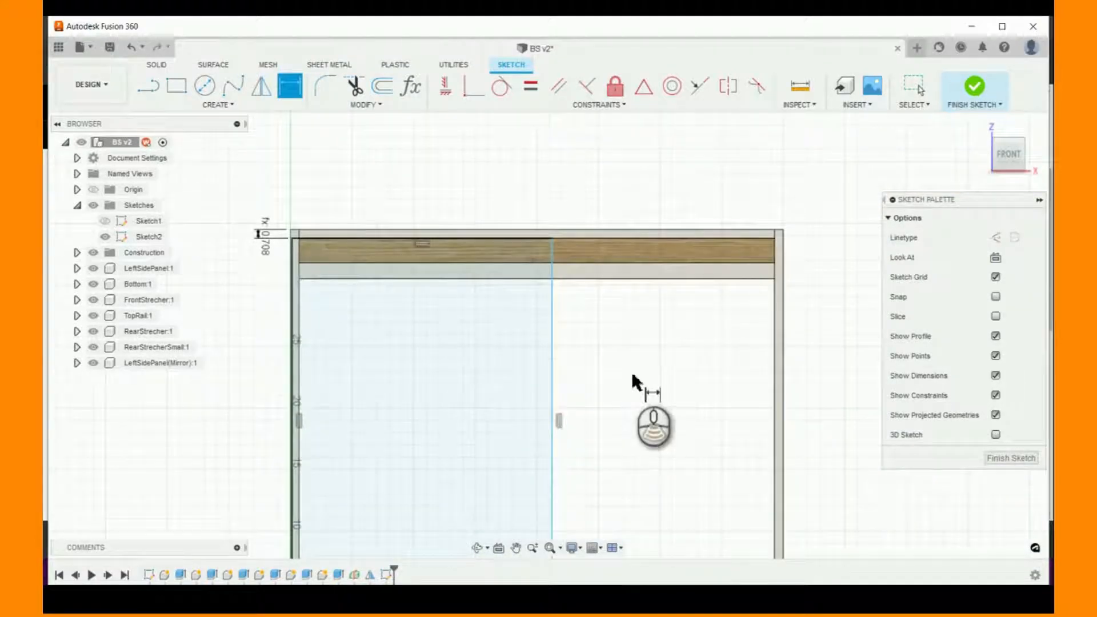
scroll(552, 220, "up", 3)
scroll(606, 230, "down", 3)
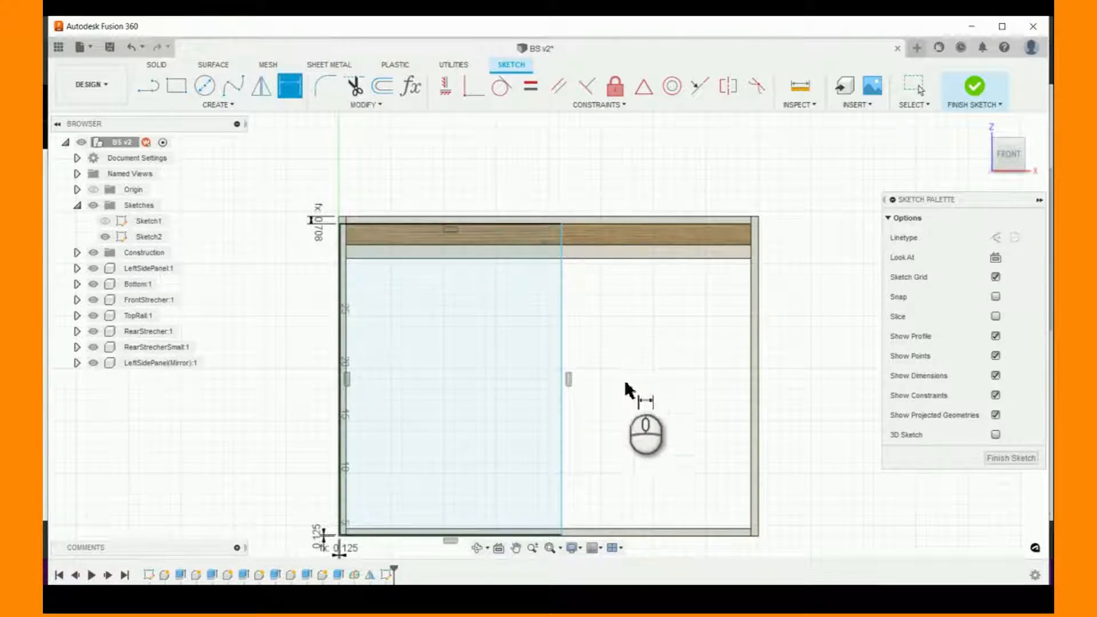
scroll(632, 392, "down", 2)
scroll(639, 444, "up", 1)
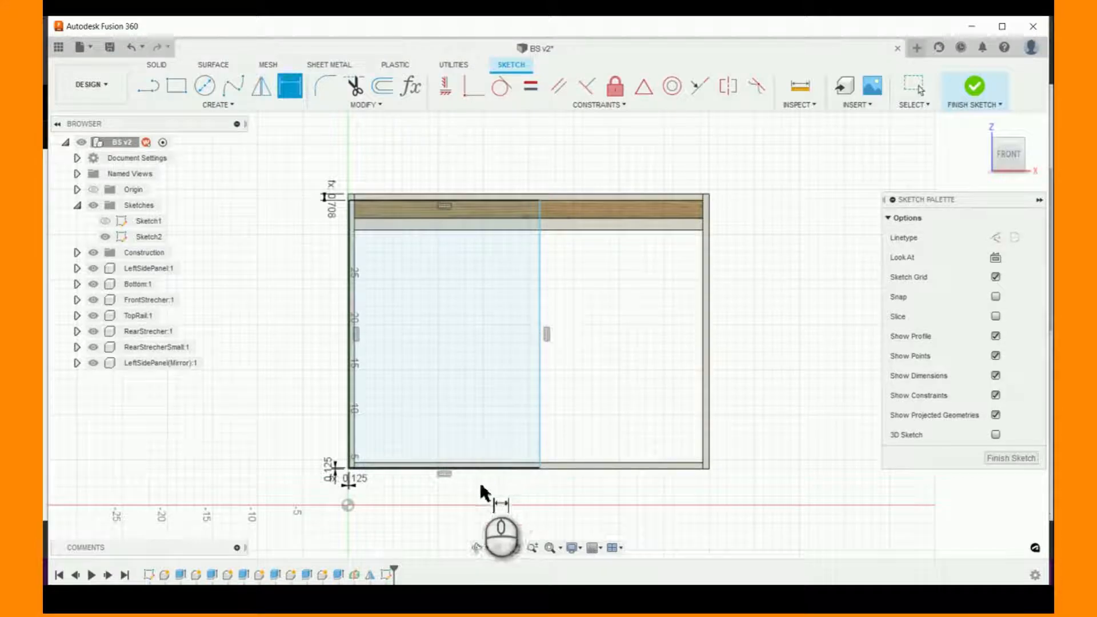
scroll(421, 506, "up", 2)
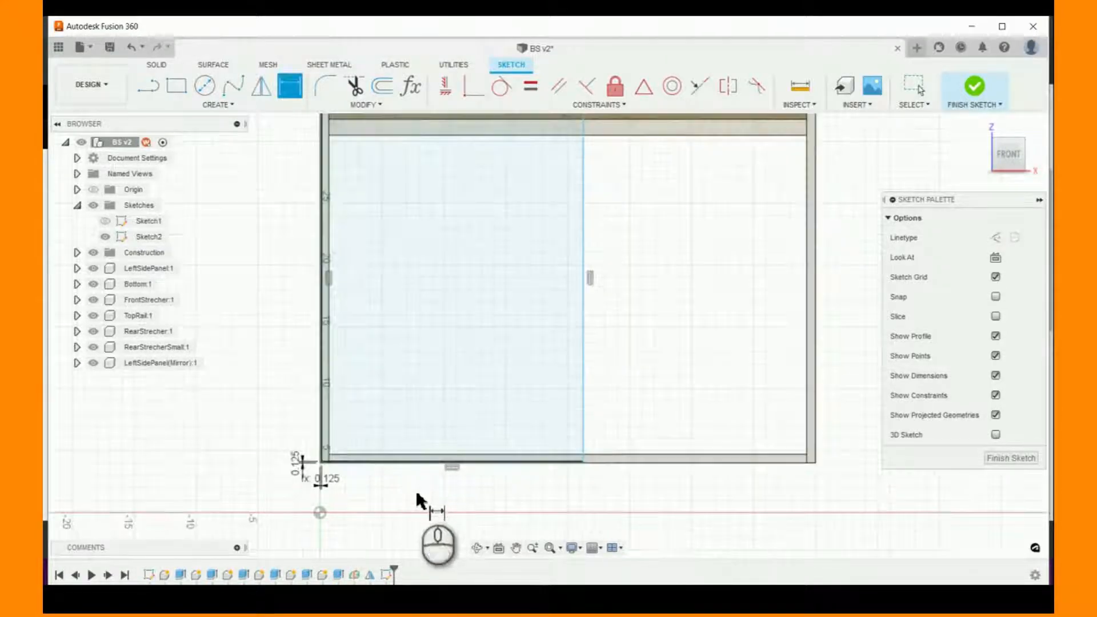
scroll(416, 498, "up", 1)
scroll(360, 482, "up", 2)
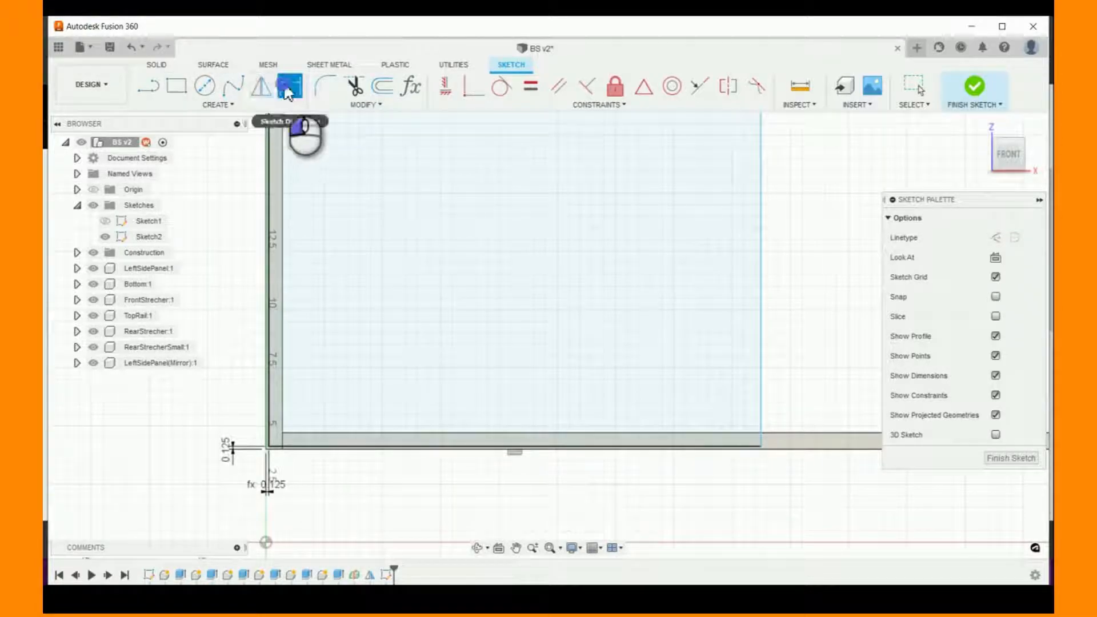
left_click(269, 370)
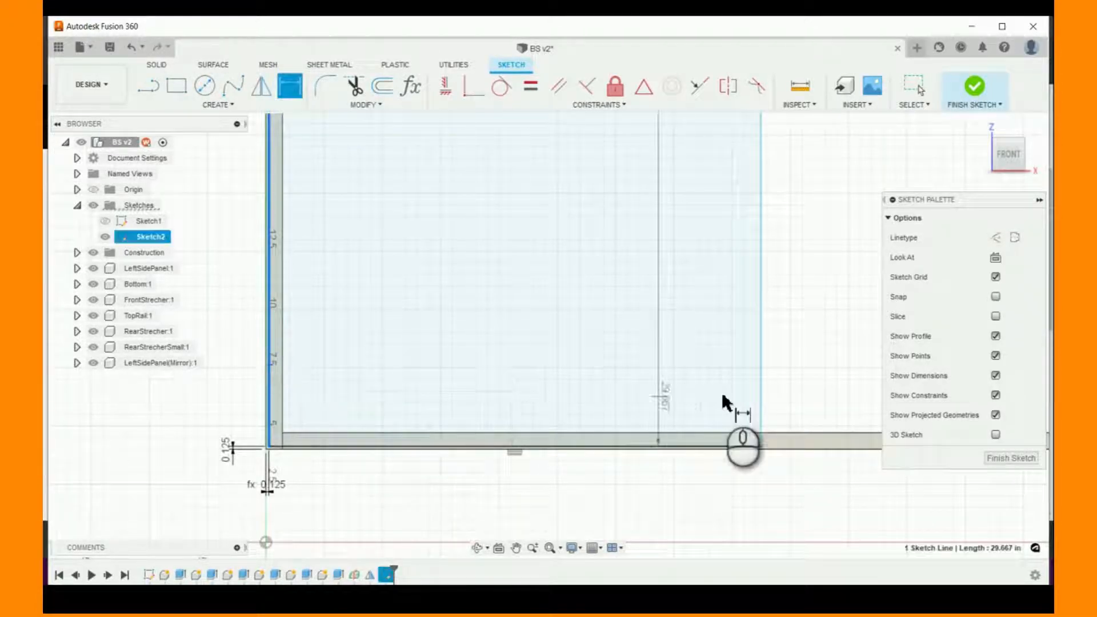
left_click(760, 402)
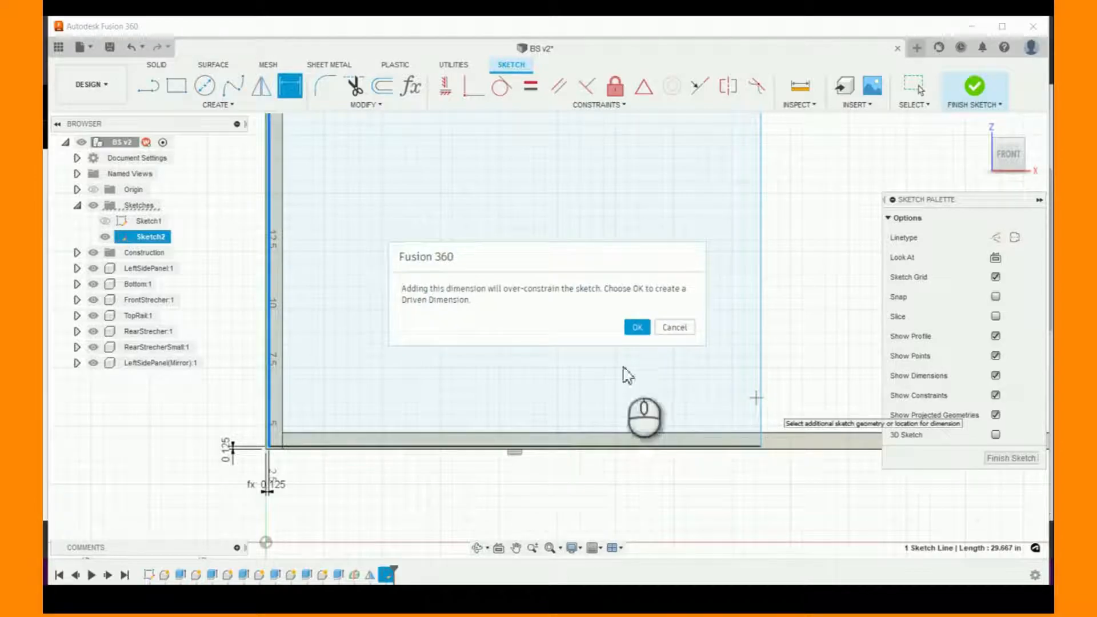
left_click(677, 328)
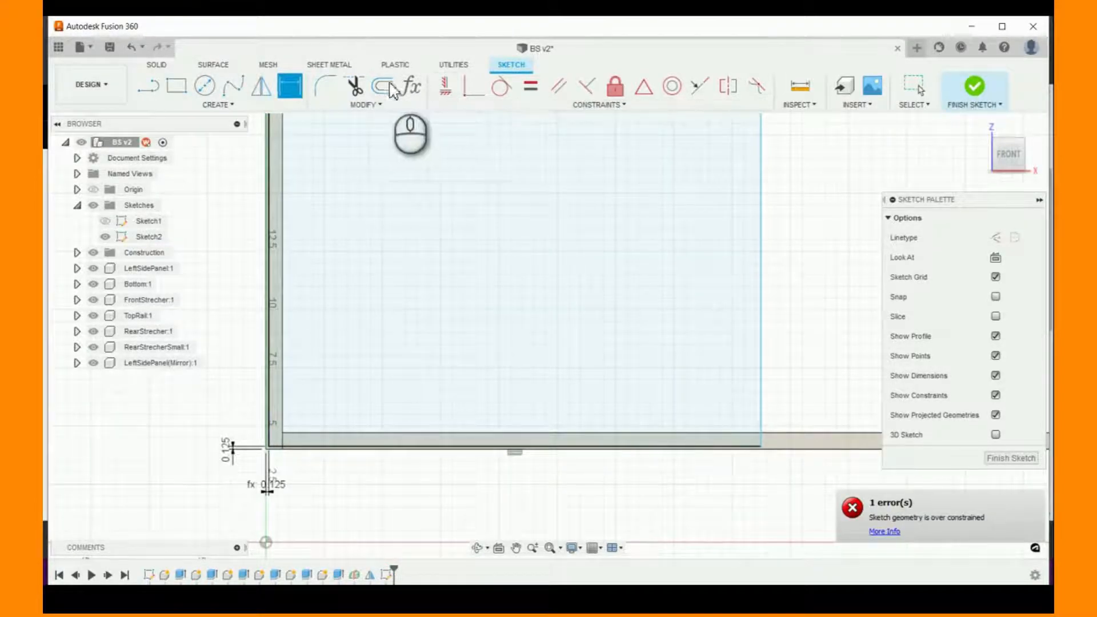
- Dimension the rectangle's width between its two vertical edges, beginning the expression with the BS_Width parameter
left_click_drag(759, 372, 268, 399)
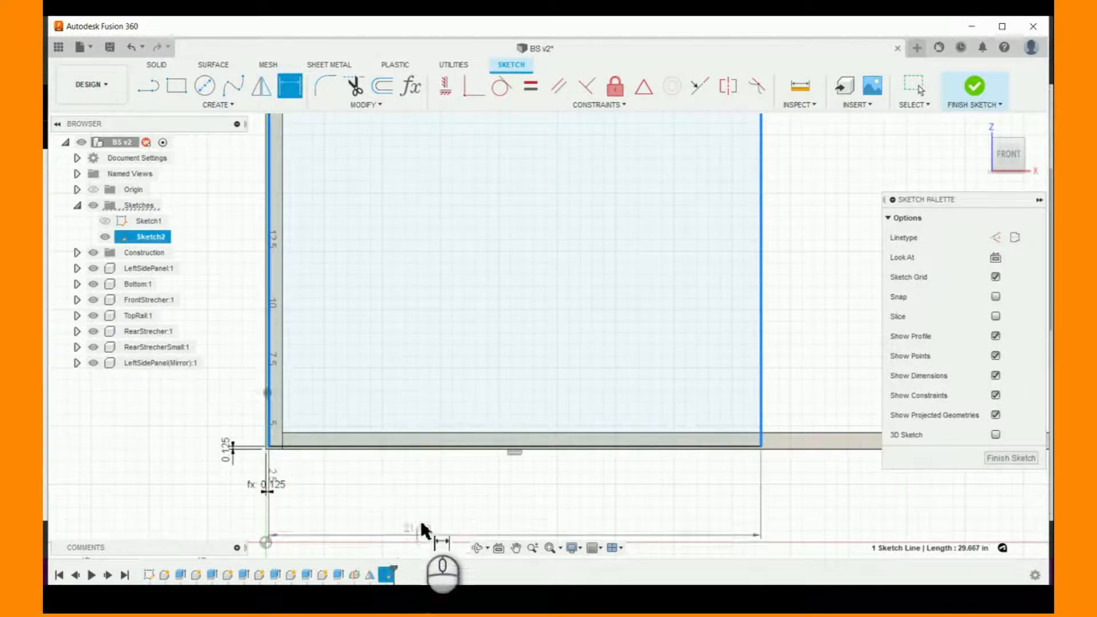
left_click(463, 493)
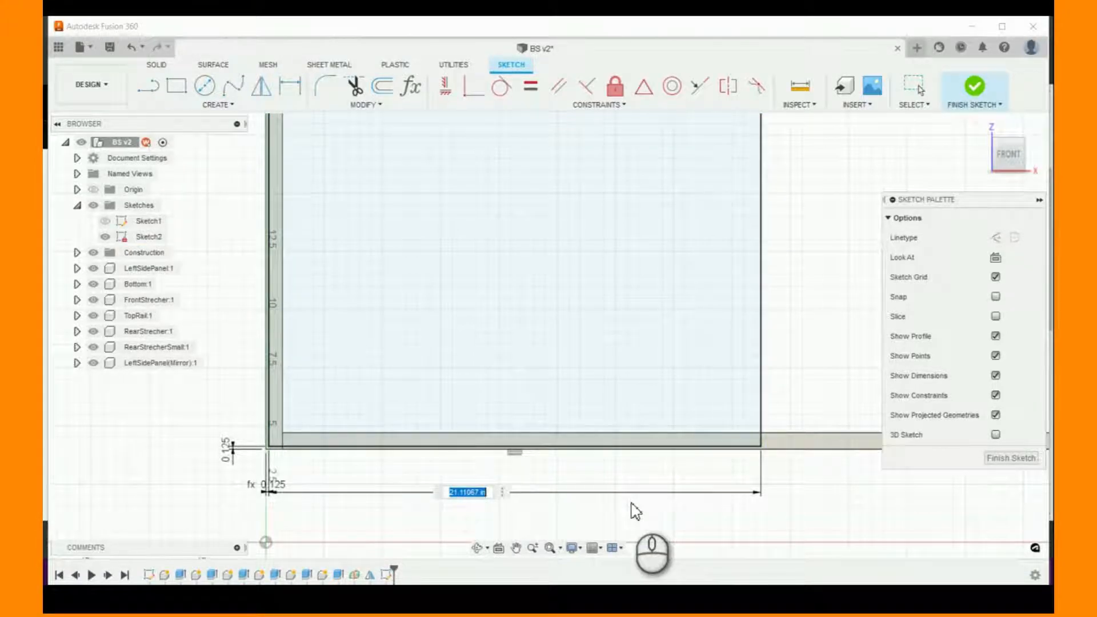
type("ca")
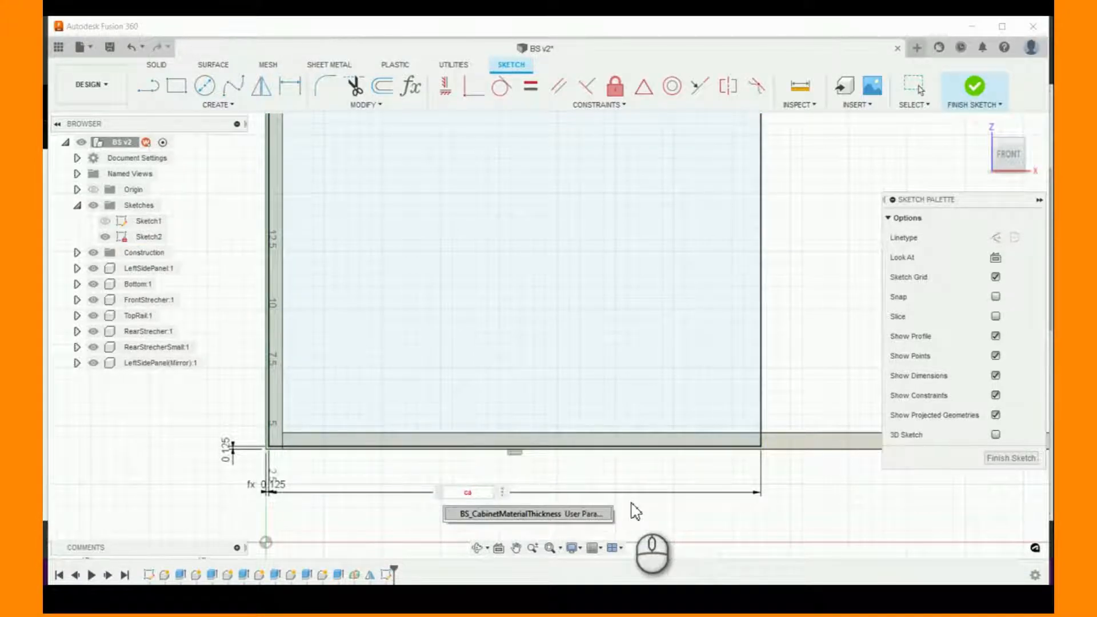
key("BackSpace")
key("BackSpace")
type("w")
key("Return")
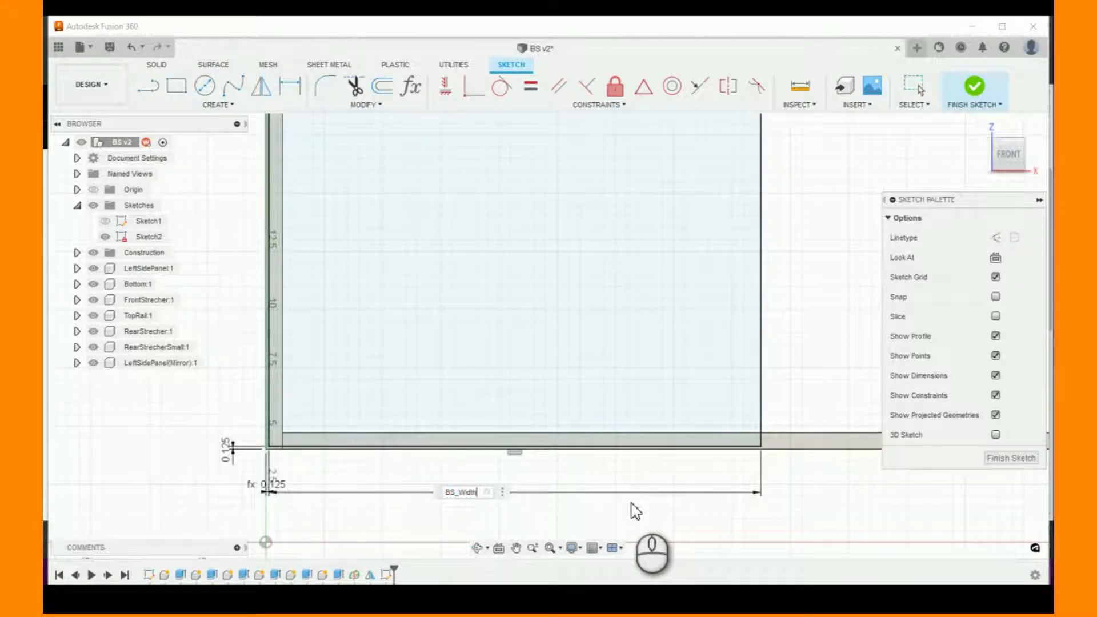
- Complete the rectangle's width expression as BS_Width-(reveal*3) and apply it
type("-reve")
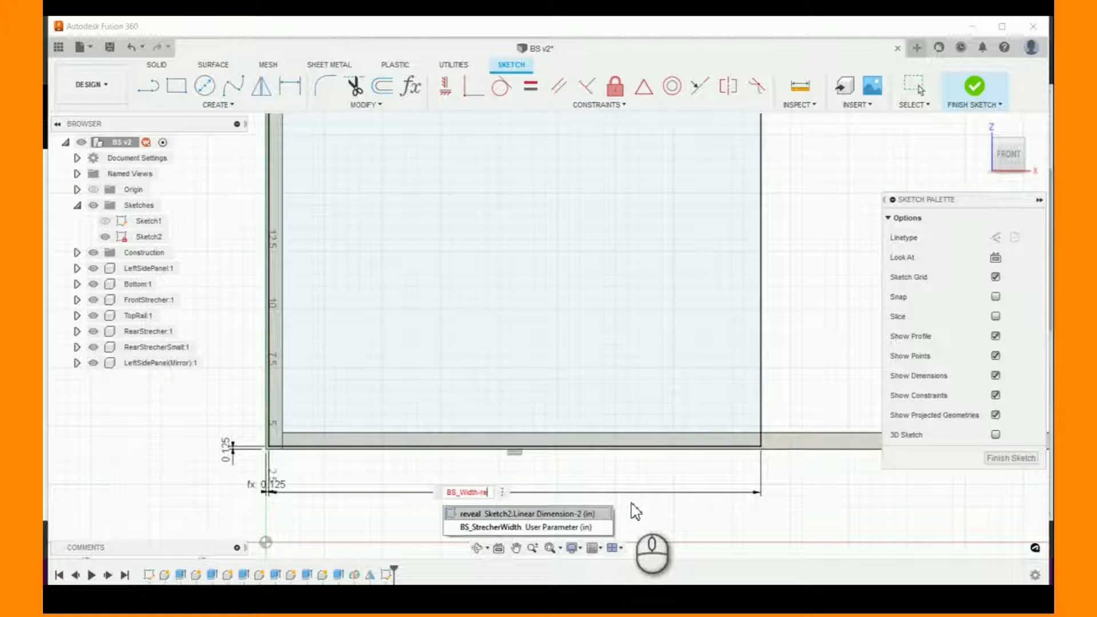
key("BackSpace")
key("BackSpace")
key("BackSpace")
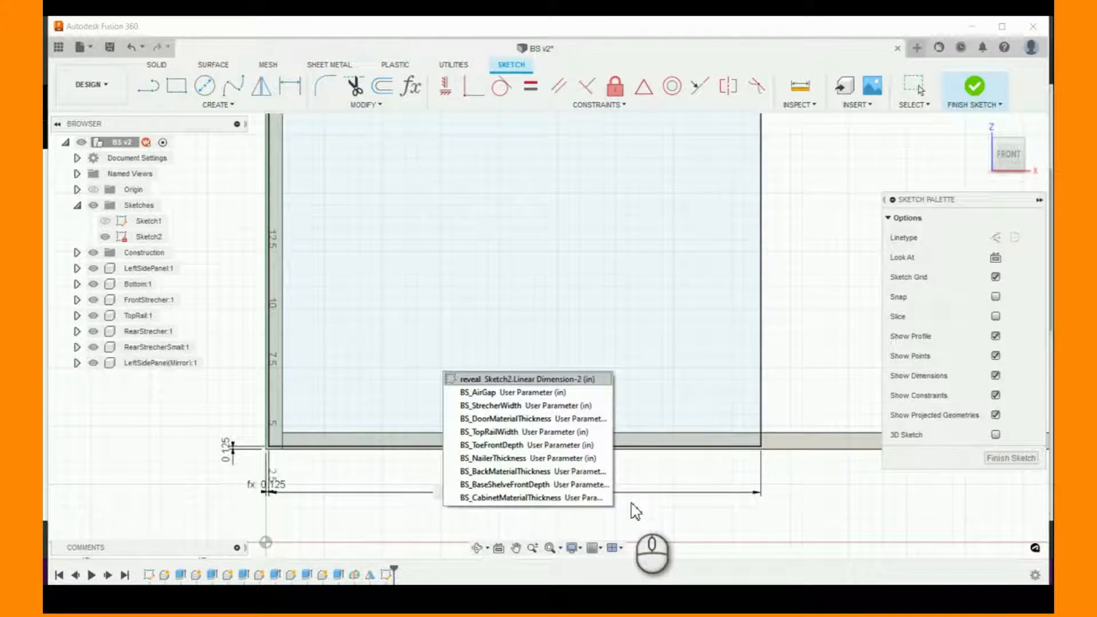
type("e")
key("BackSpace")
key("BackSpace")
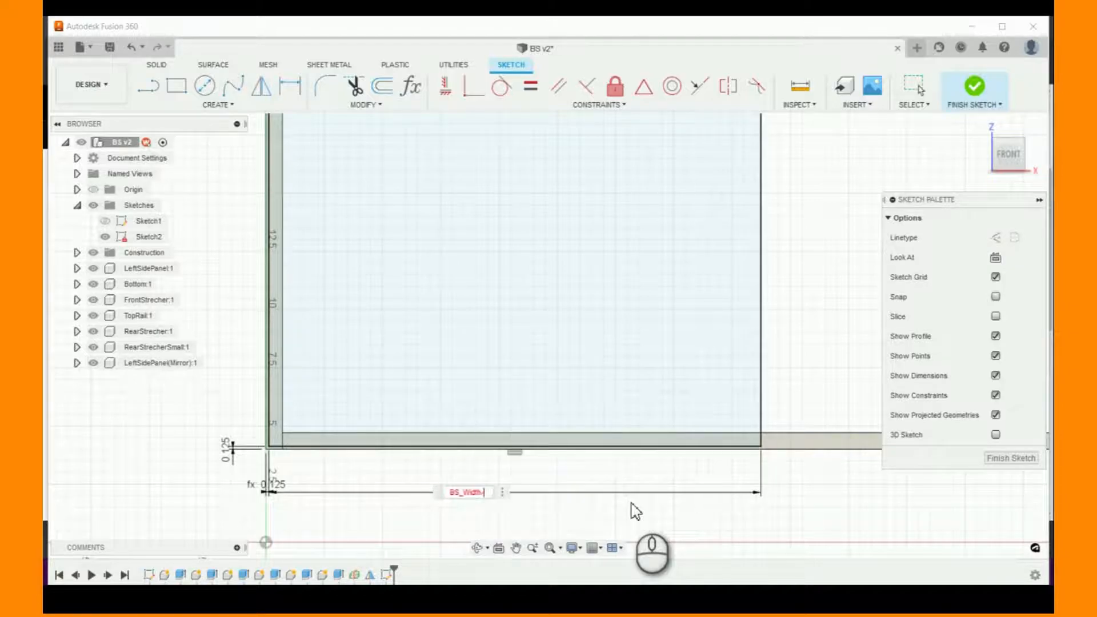
type("(reveal")
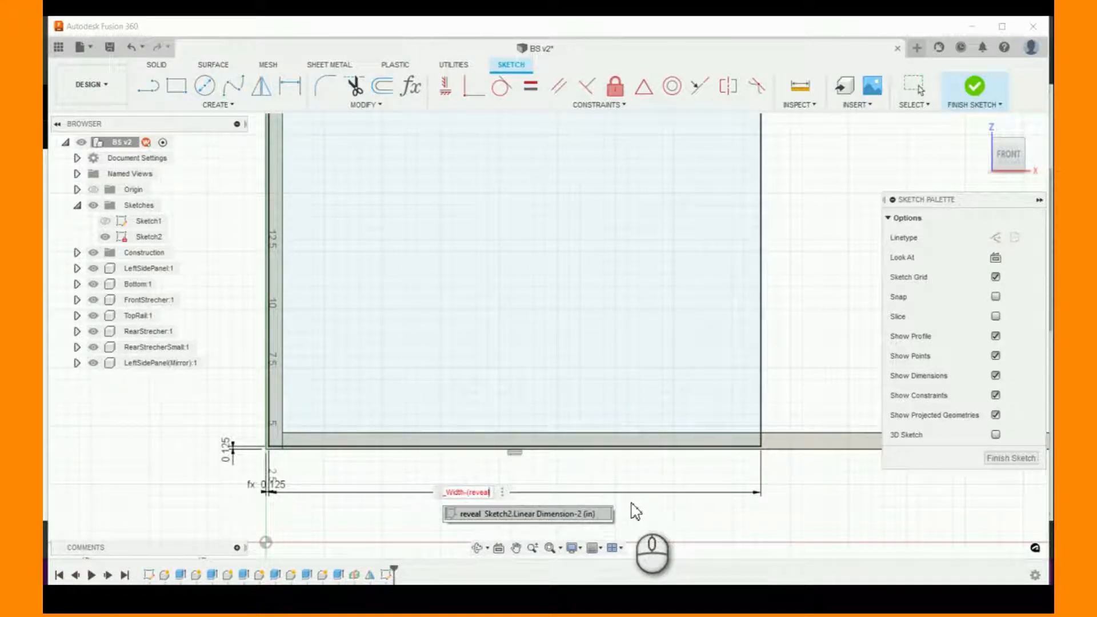
type("*3")
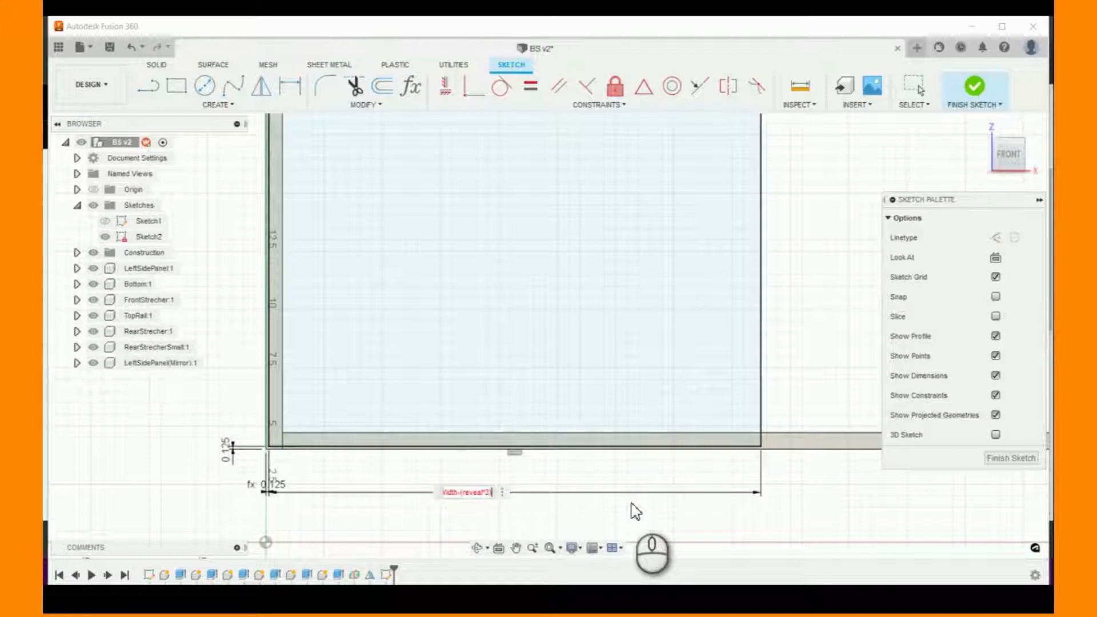
key("Return")
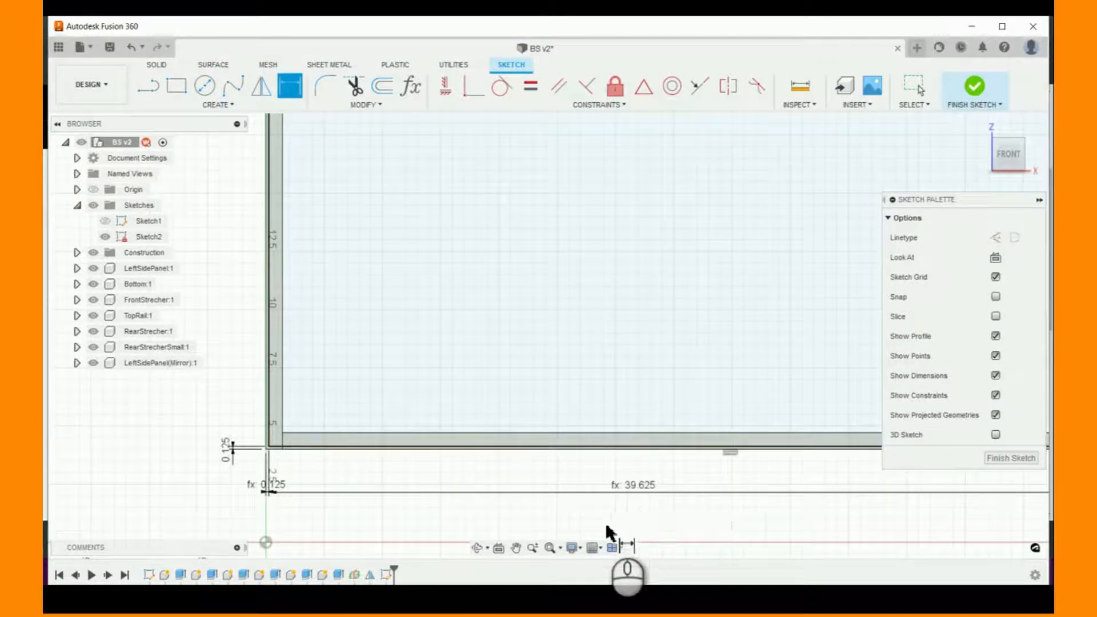
scroll(605, 522, "down", 3)
scroll(711, 520, "up", 3)
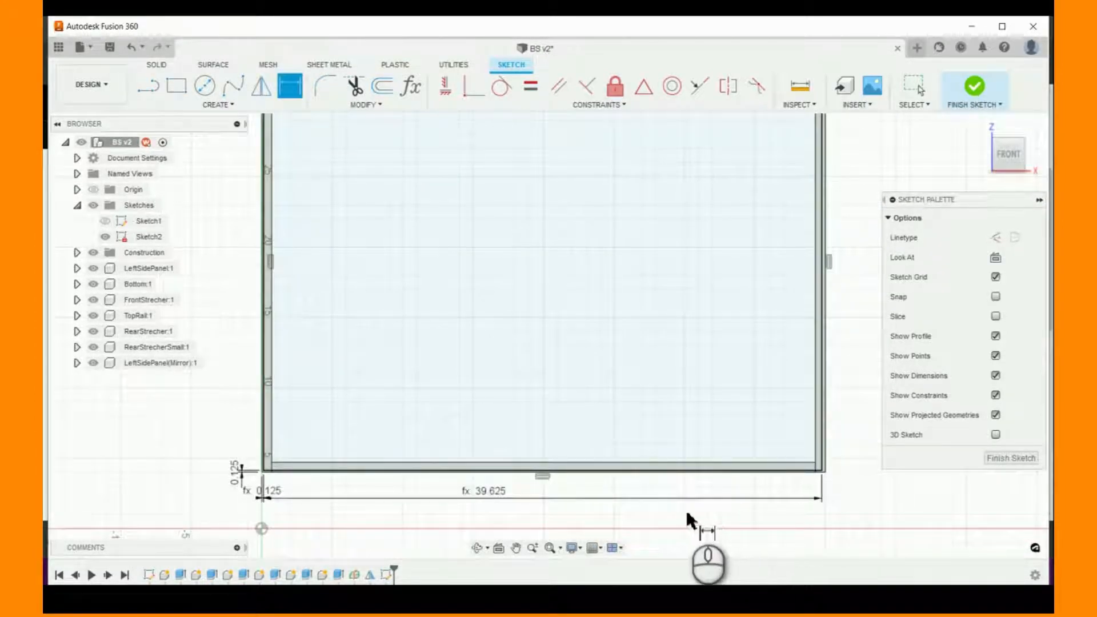
- Change the rectangle's width expression to BS_Width-(reveal*3)/2
double_click(495, 490)
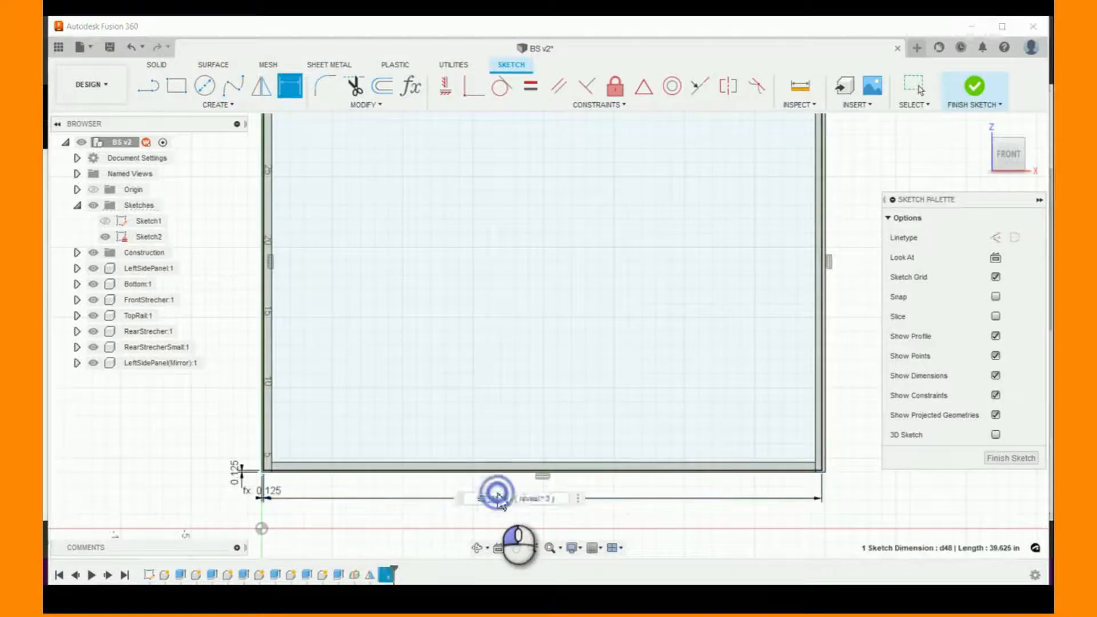
left_click(563, 498)
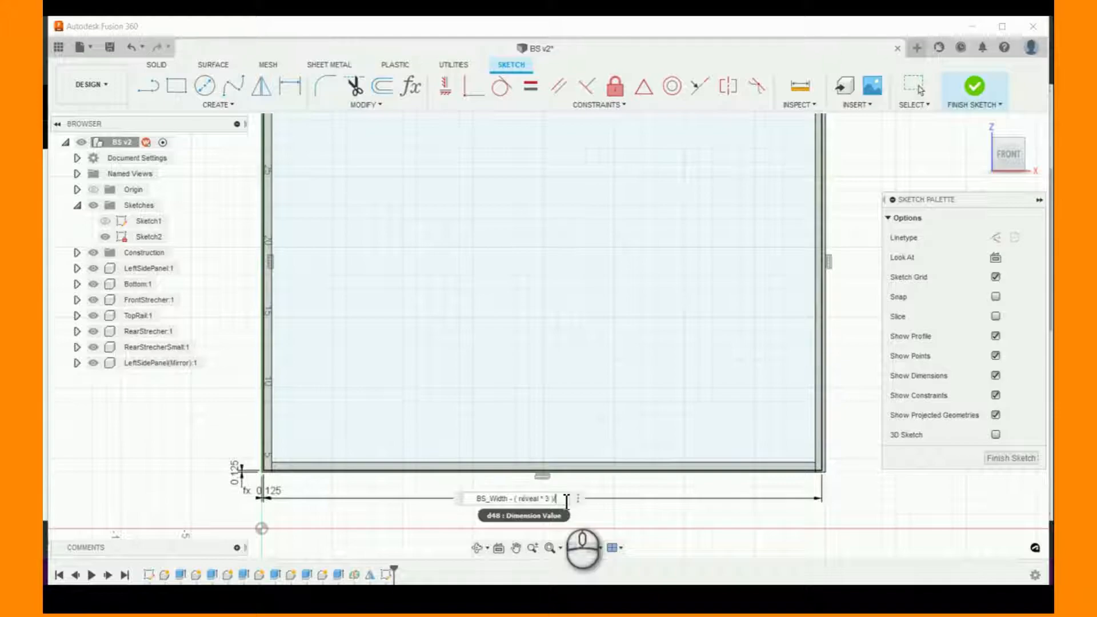
key("Return")
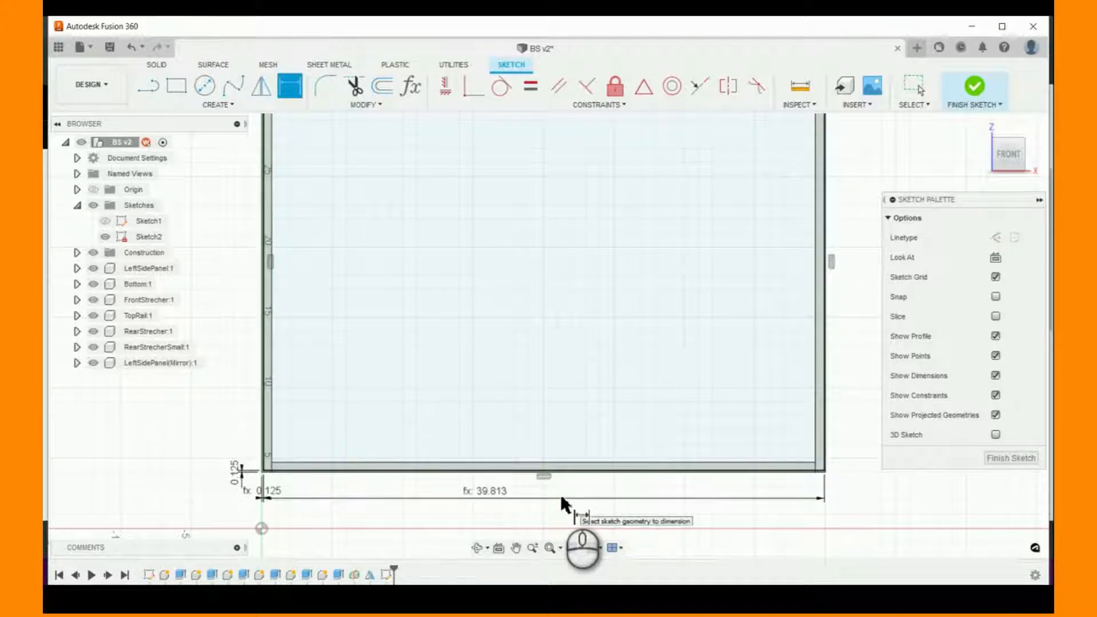
- Correct the rectangle's width expression to (BS_Width-(reveal*3))/2 so the entire difference is halved
left_click(498, 491)
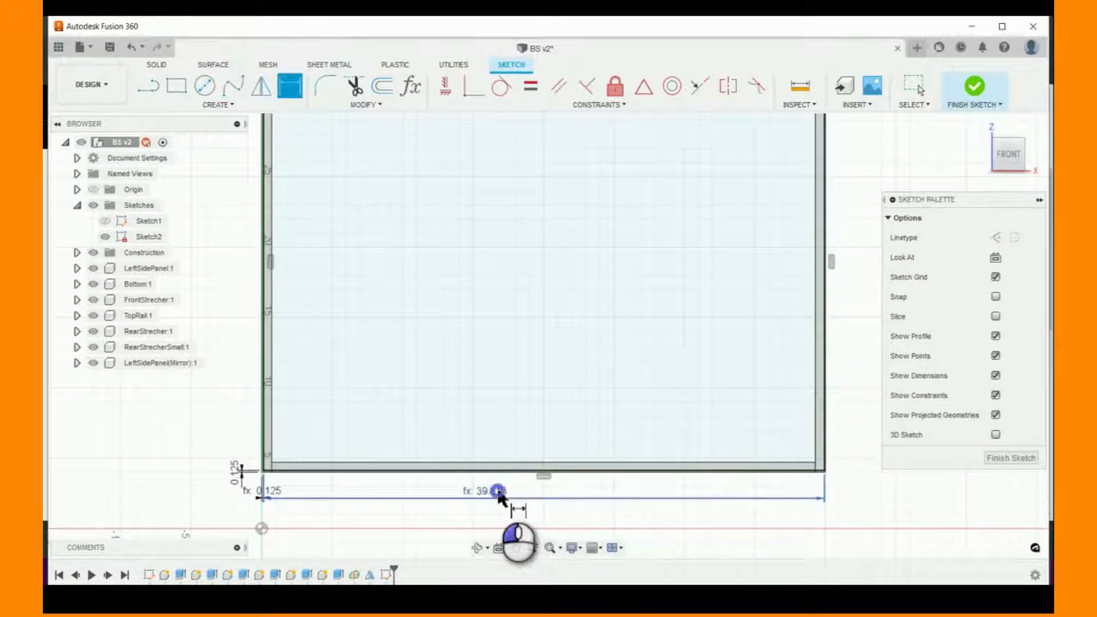
double_click(498, 491)
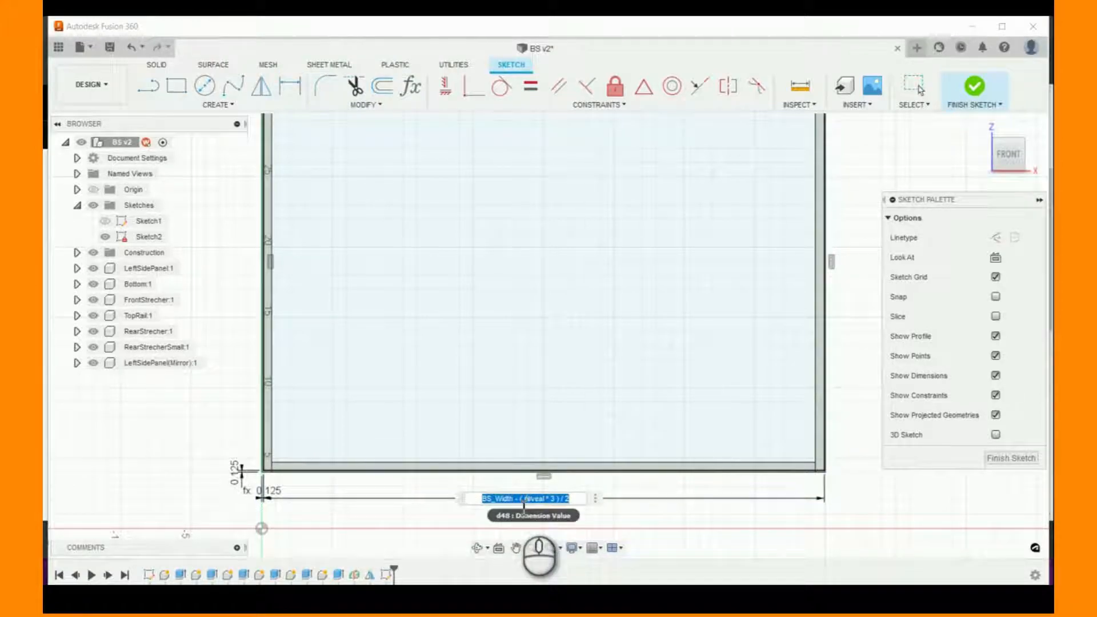
left_click(561, 498)
left_click(560, 499)
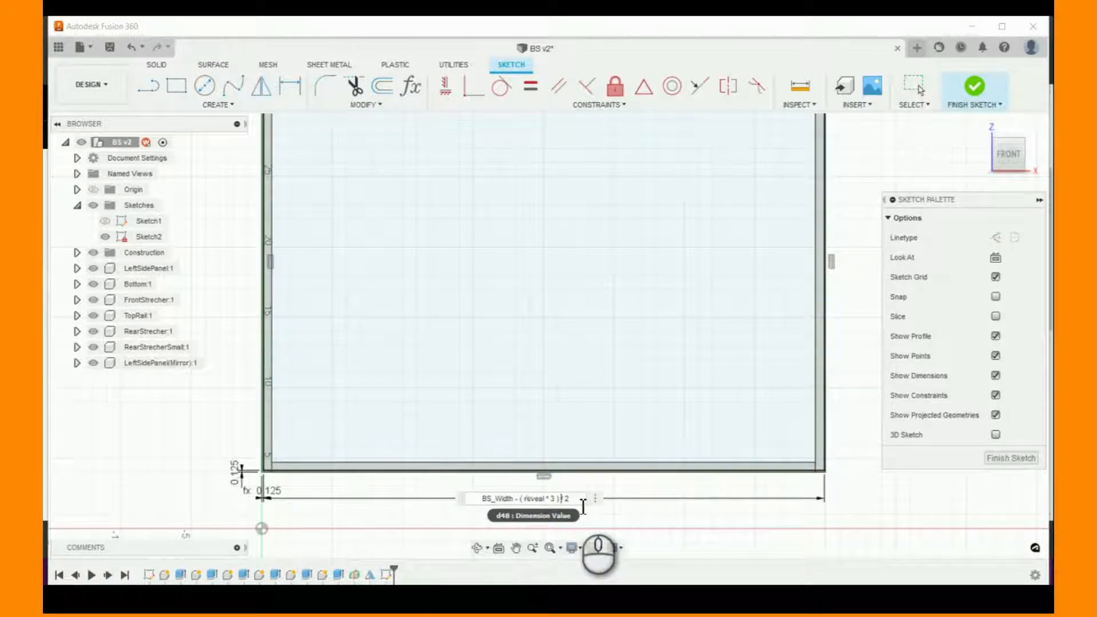
type(")")
left_click(480, 498)
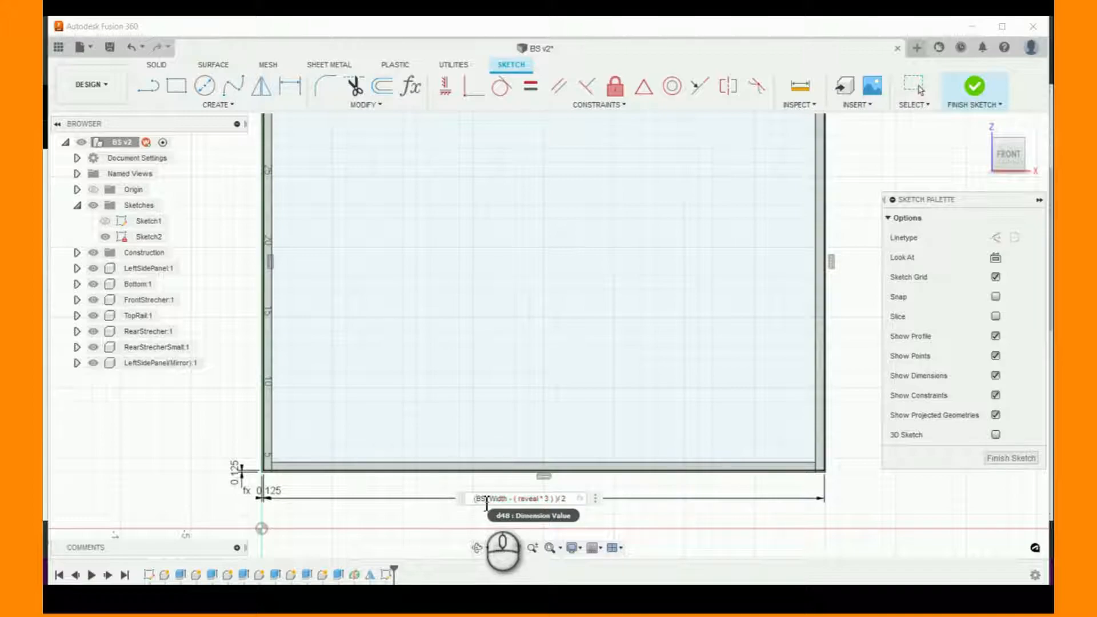
type("(")
left_click(567, 498)
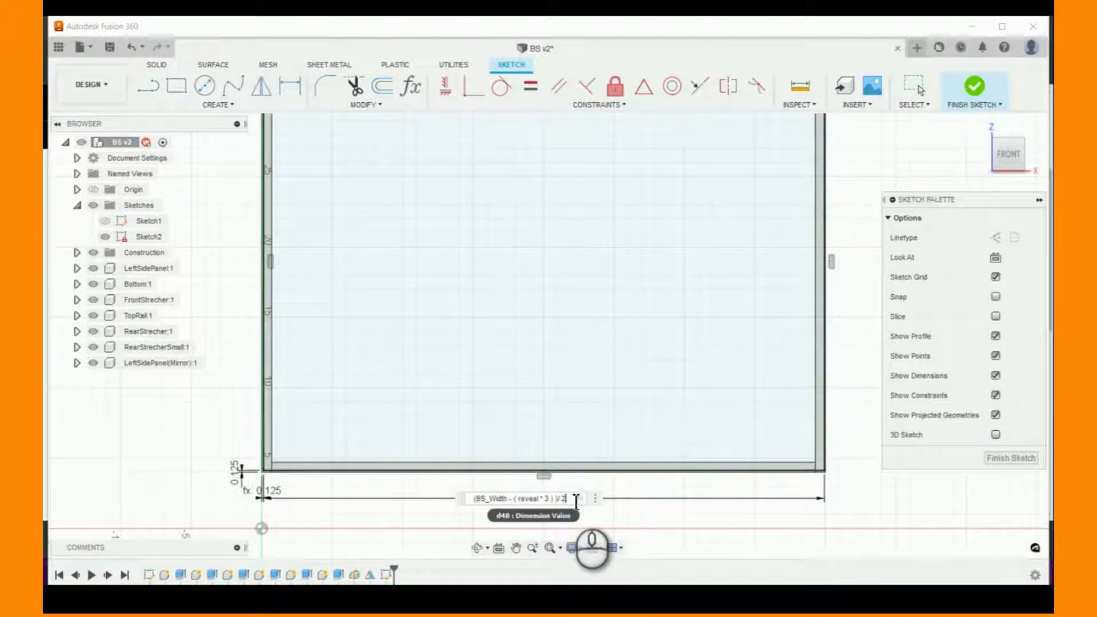
key("Return")
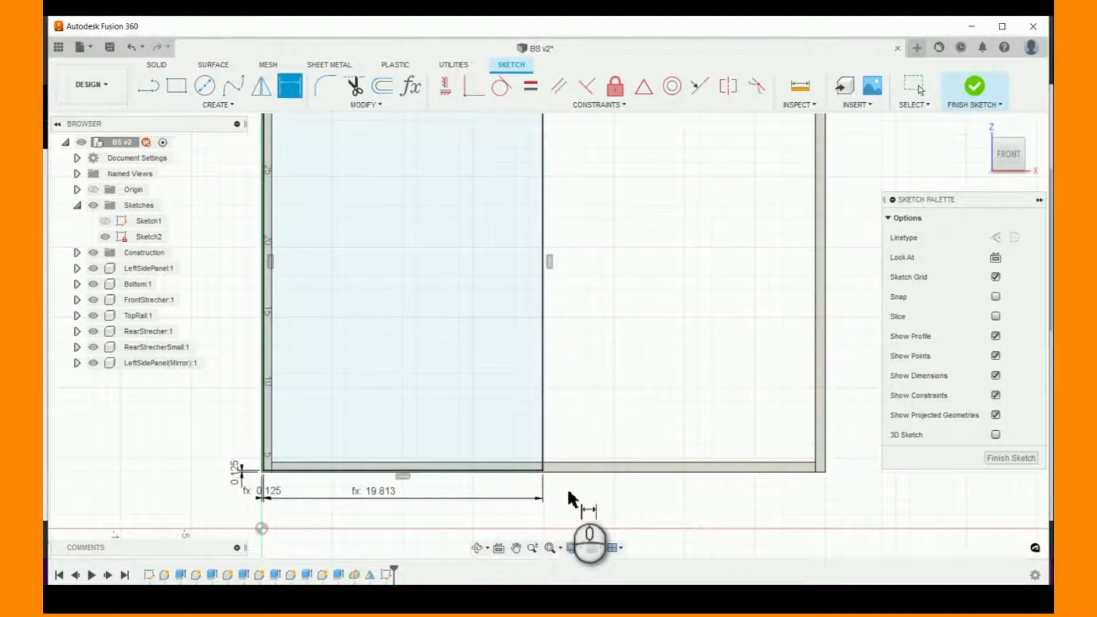
- Sketch a second rectangle about 11 in wide inside the empty half of the cabinet front, beside the first rectangle
scroll(568, 491, "down", 3)
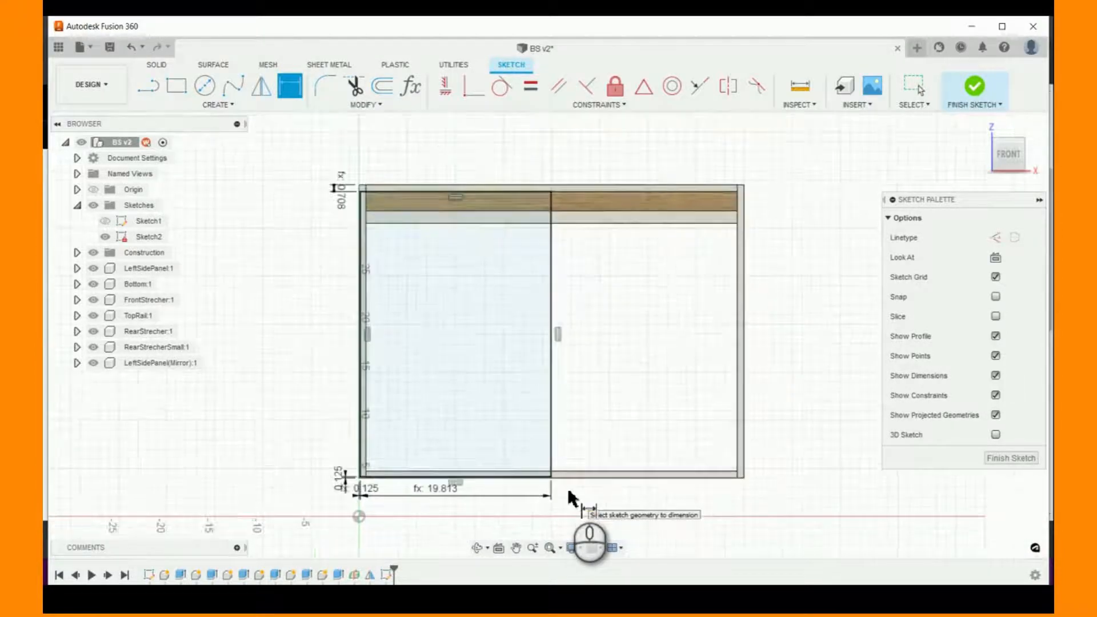
scroll(574, 494, "up", 2)
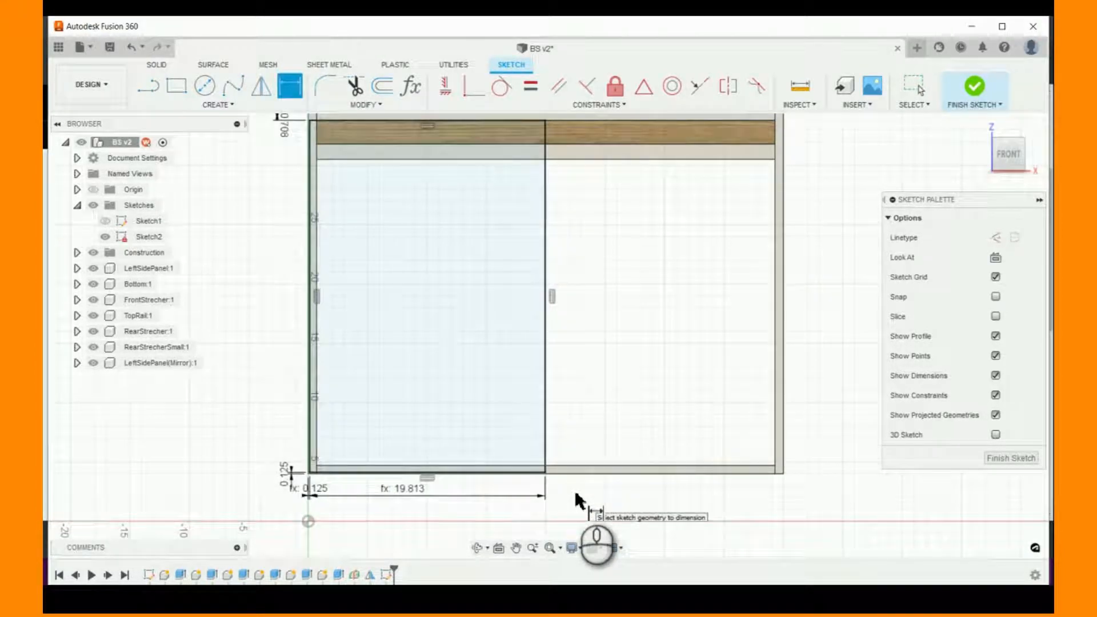
scroll(578, 504, "up", 1)
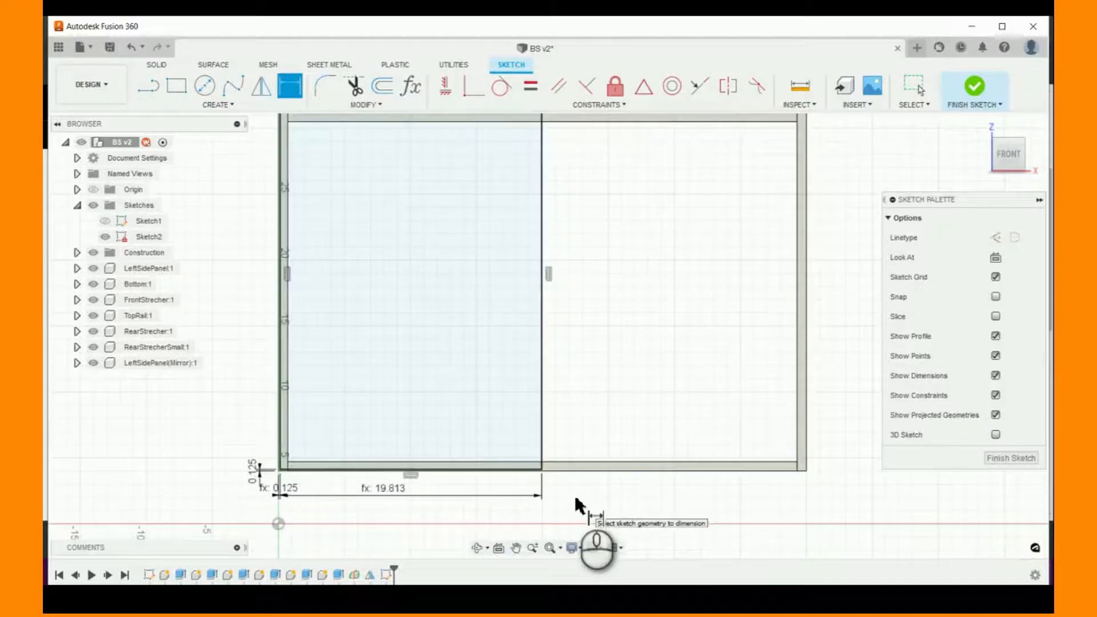
scroll(578, 503, "down", 2)
scroll(578, 504, "up", 2)
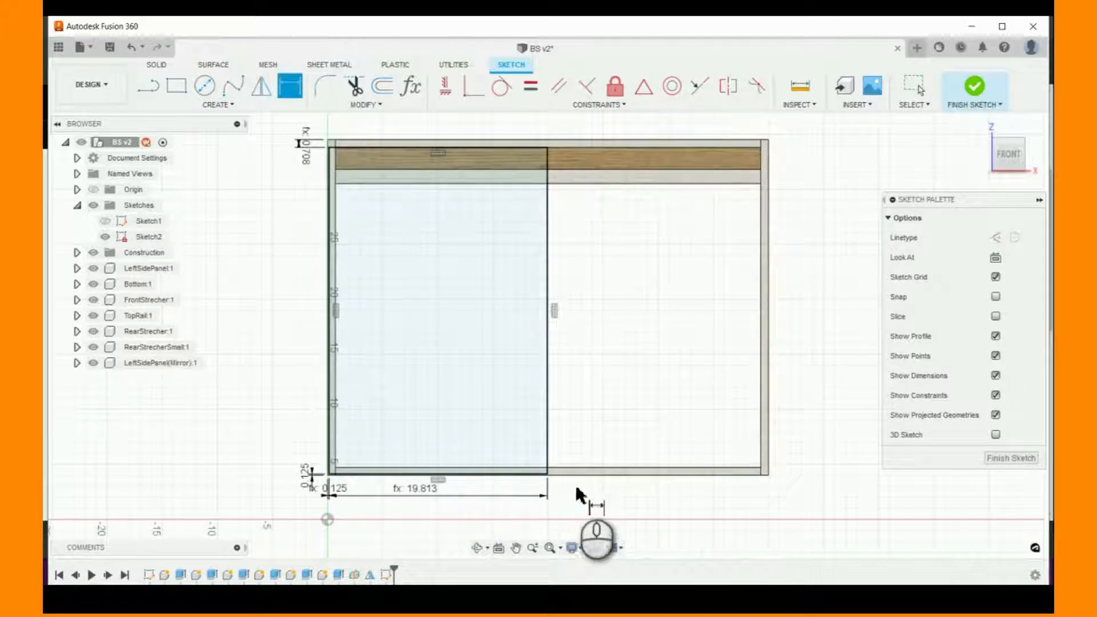
scroll(578, 502, "down", 3)
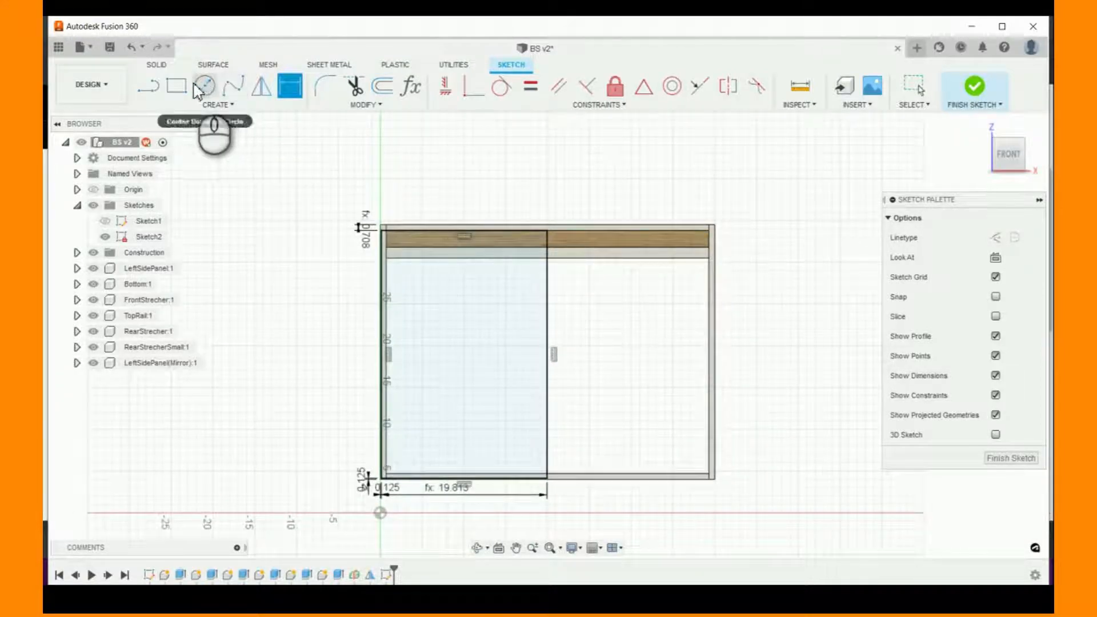
left_click(176, 85)
left_click(580, 439)
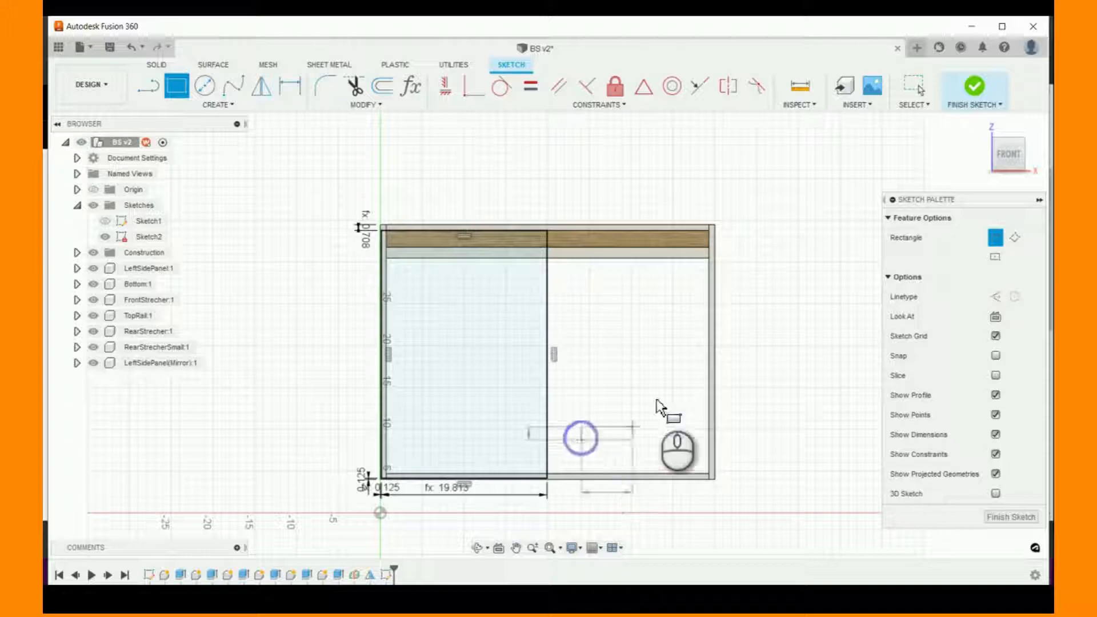
left_click(671, 313)
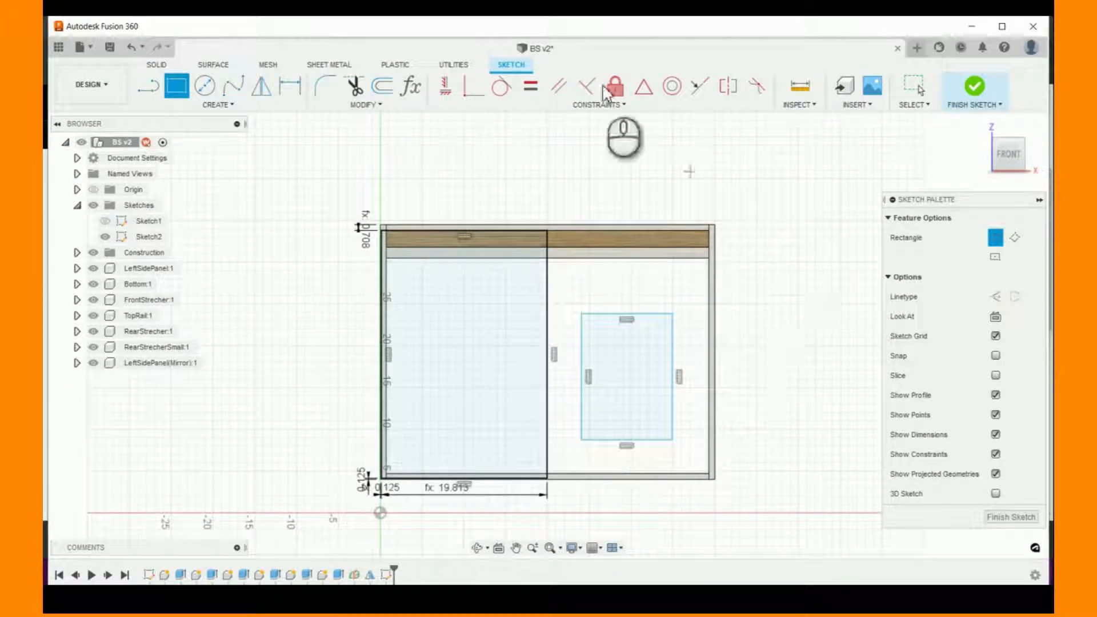
- Make the second rectangle's top and bottom edges collinear with the matching edges of the first rectangle
left_click(700, 87)
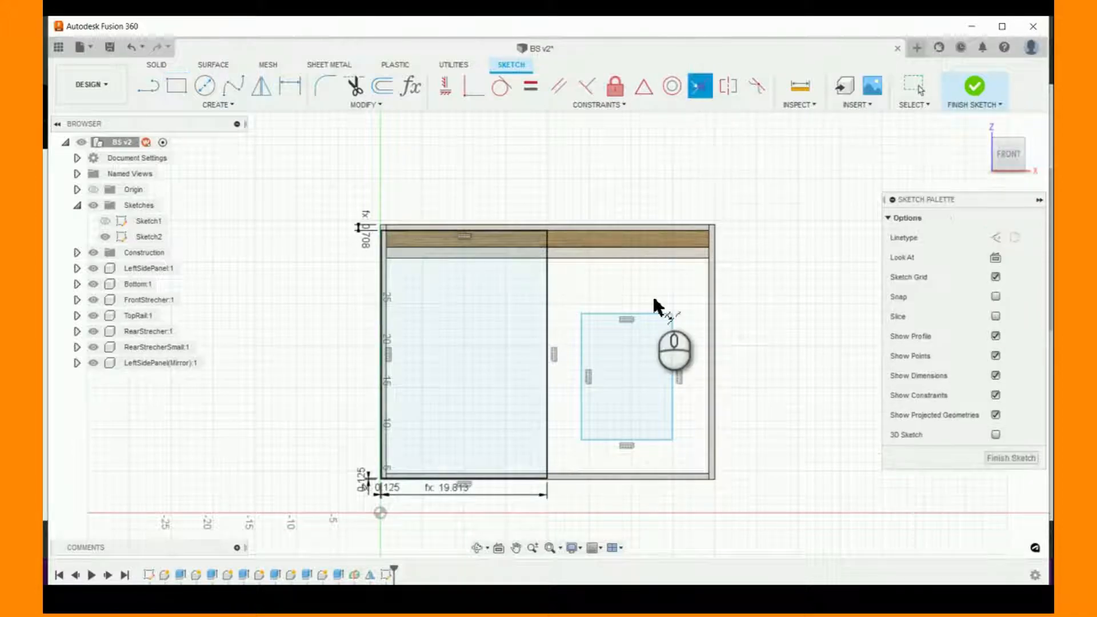
left_click(628, 314)
left_click(537, 233)
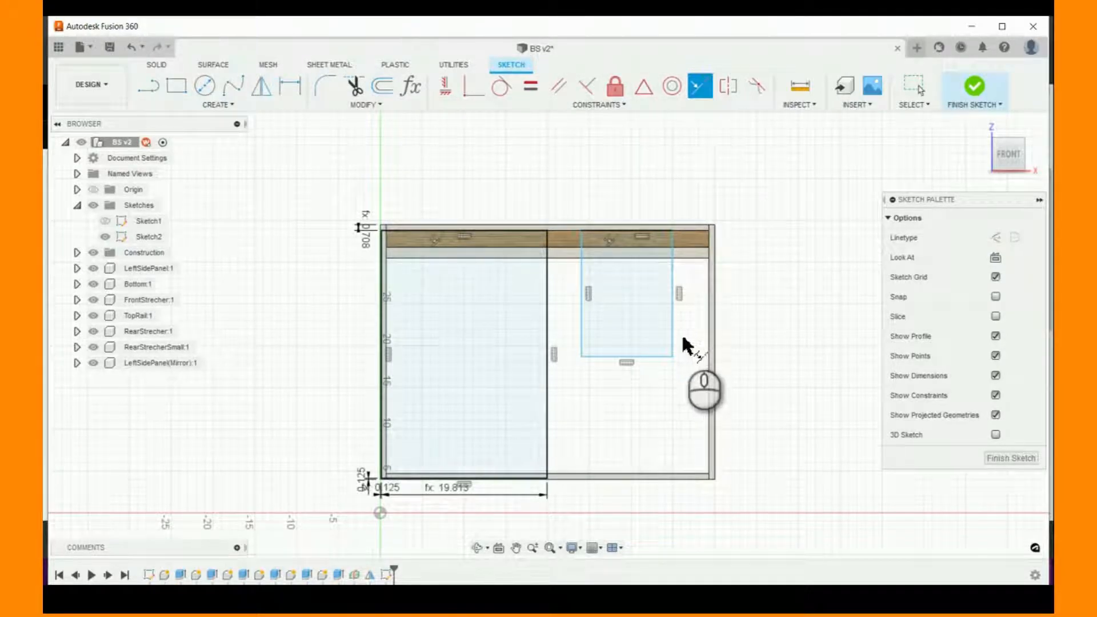
left_click(652, 357)
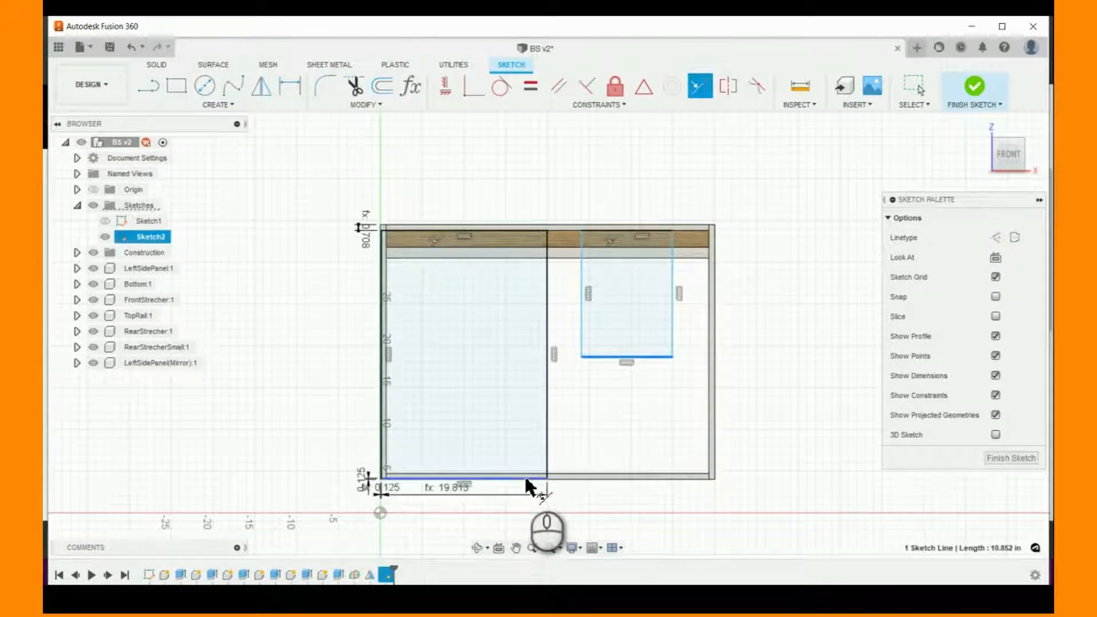
scroll(523, 474, "up", 3)
left_click(524, 479)
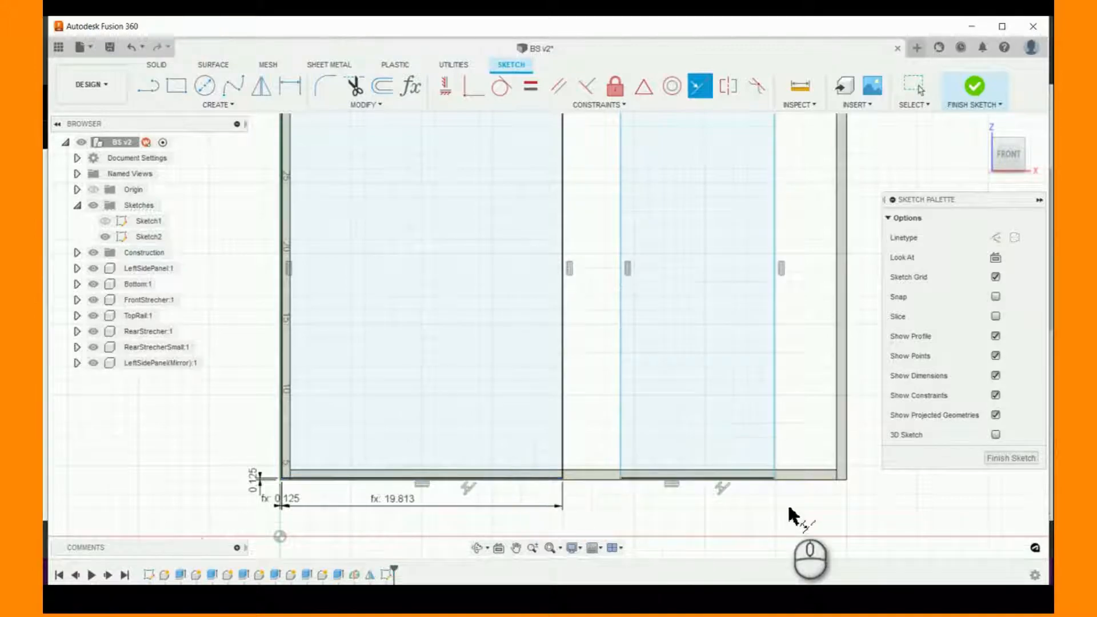
- Dimension the gap between the two rectangles' facing vertical edges and set it to reveal
scroll(742, 522, "down", 2)
scroll(825, 520, "down", 2)
scroll(827, 520, "up", 3)
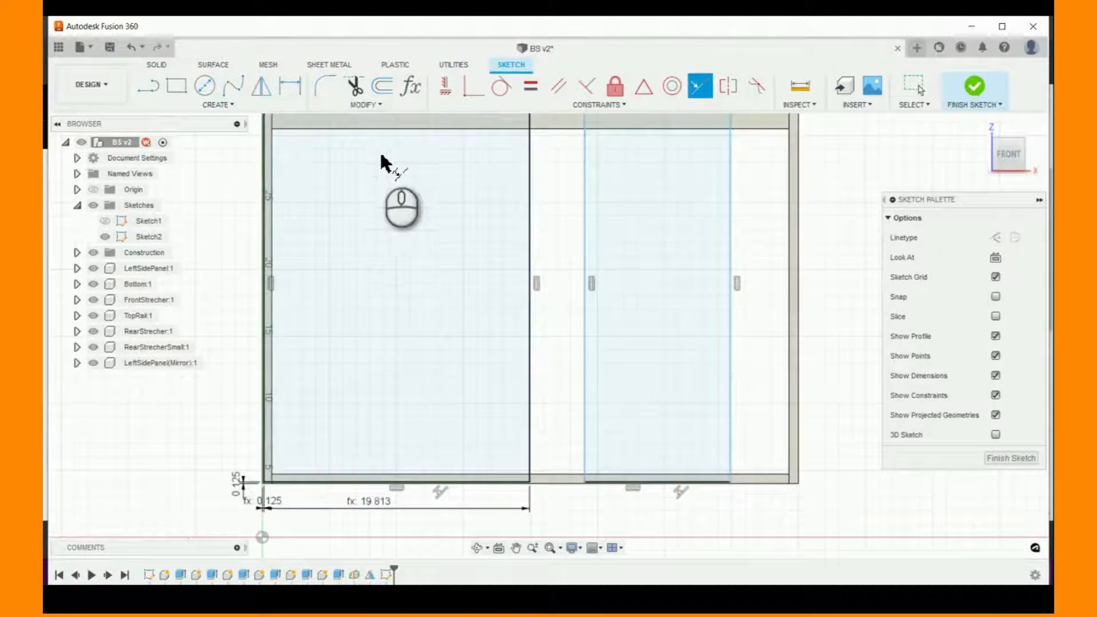
left_click(289, 87)
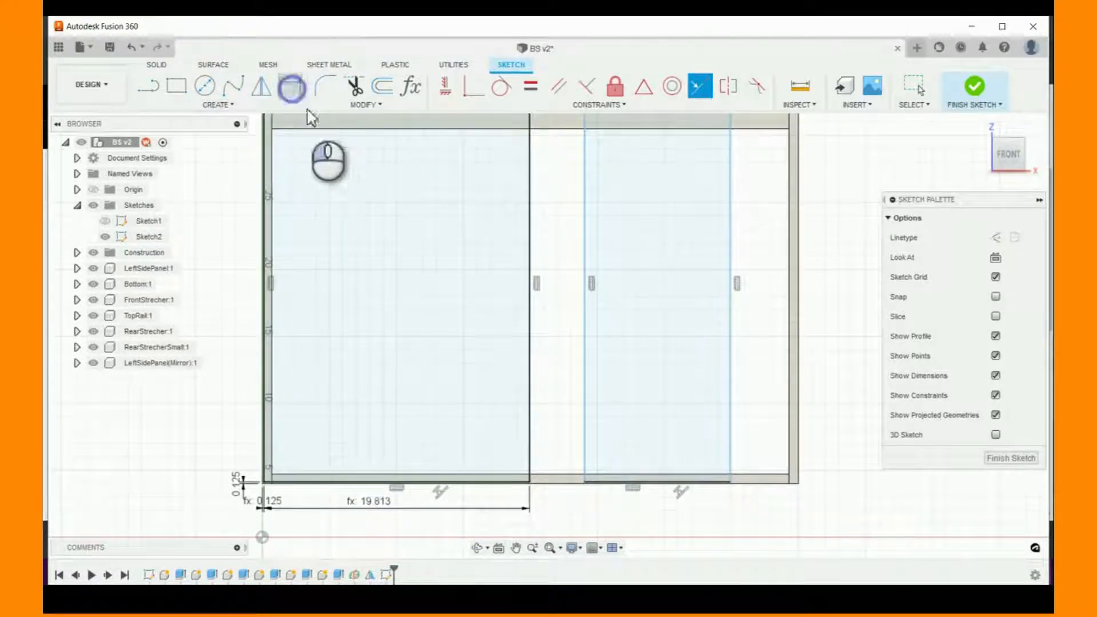
left_click(584, 398)
left_click(526, 403)
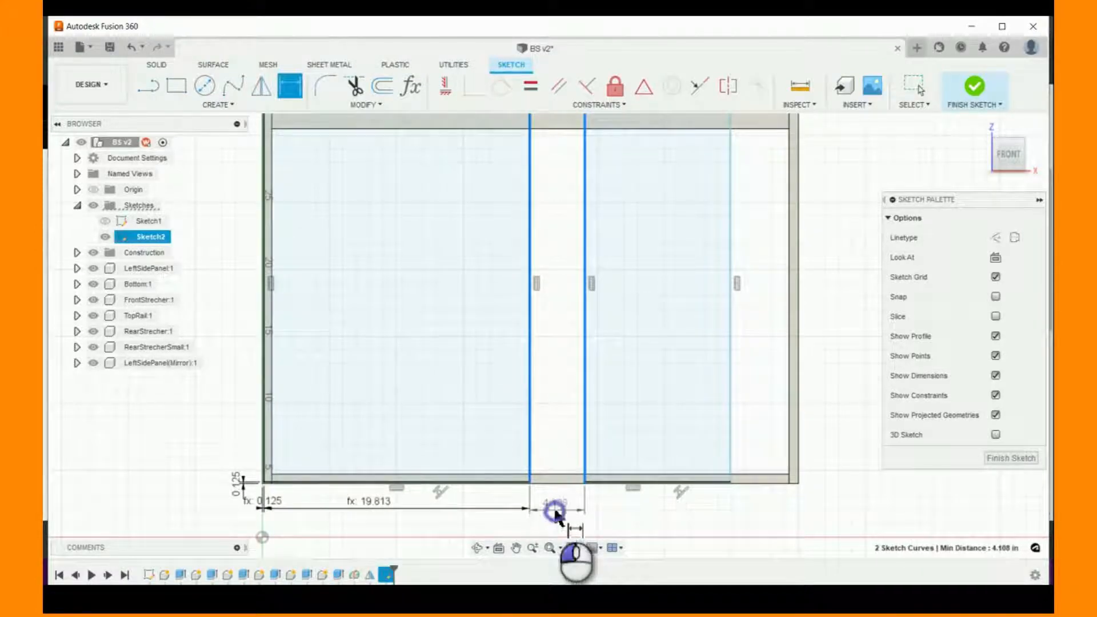
left_click(558, 517)
type("reveal")
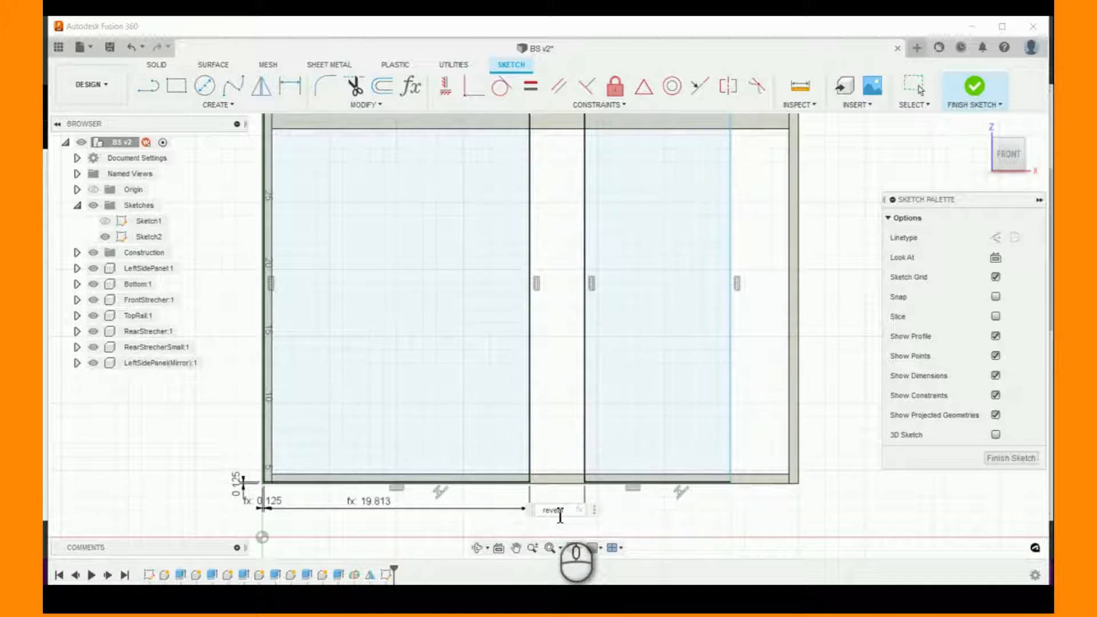
key("Return")
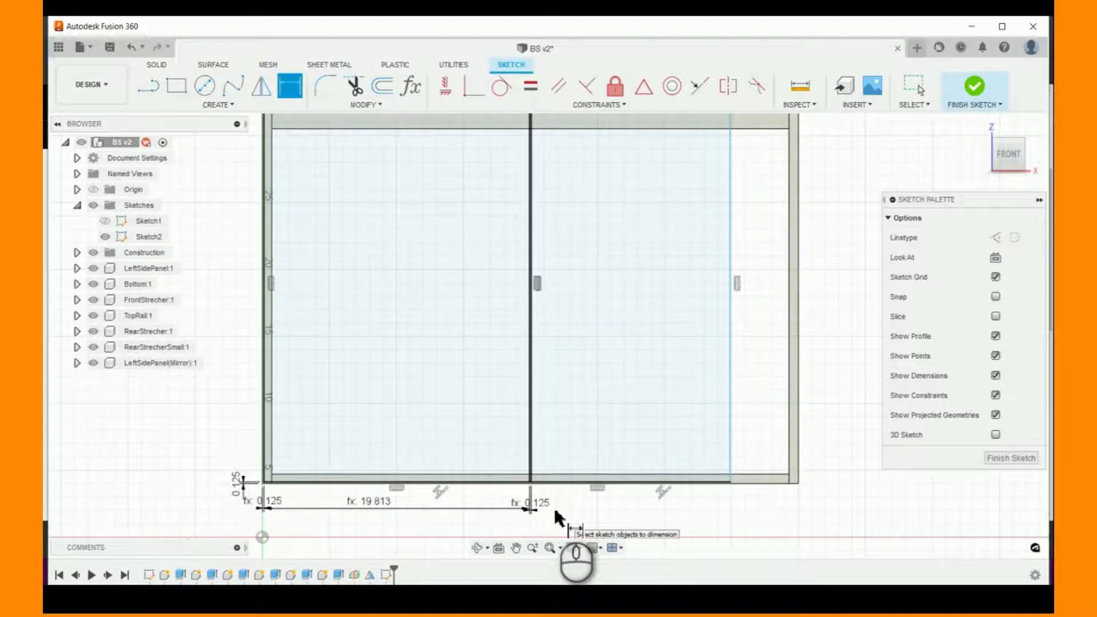
scroll(666, 514, "down", 2)
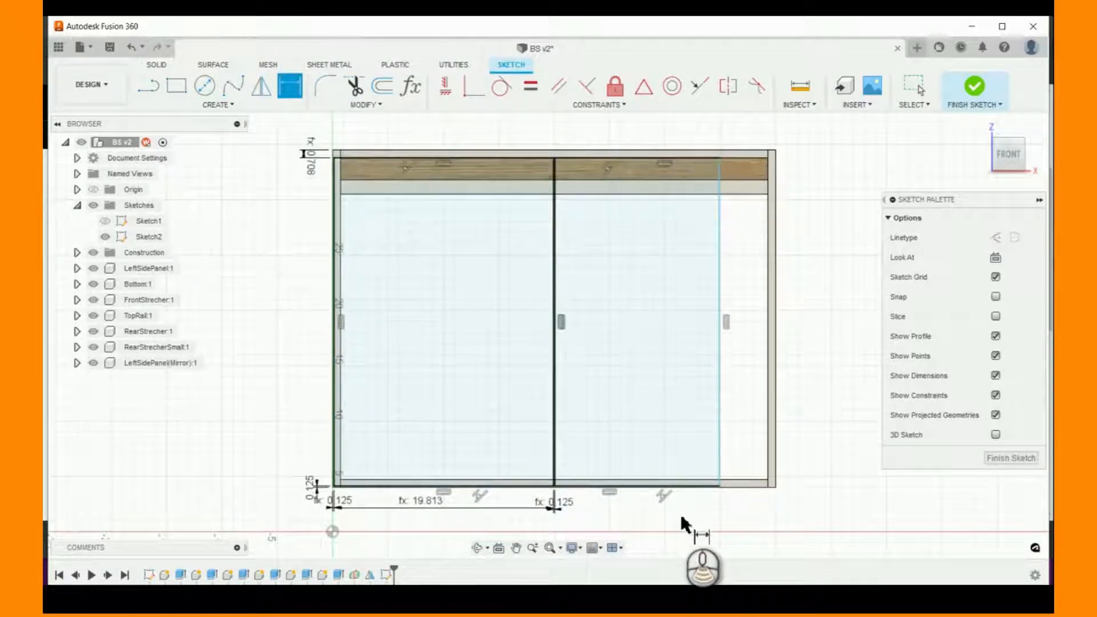
scroll(811, 531, "down", 3)
scroll(664, 531, "up", 2)
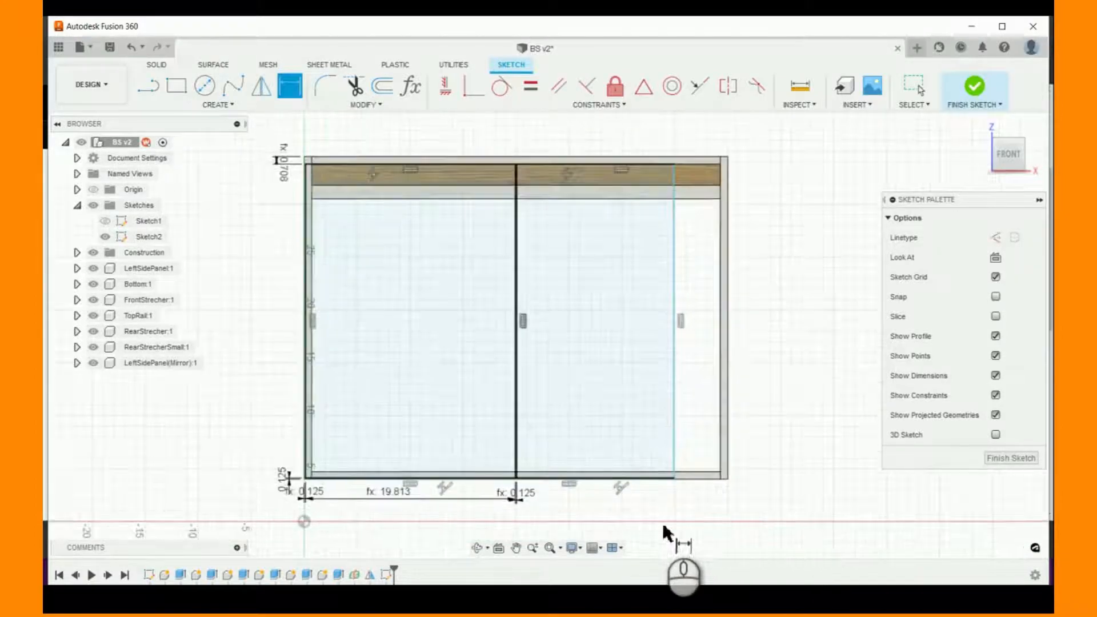
scroll(664, 530, "up", 3)
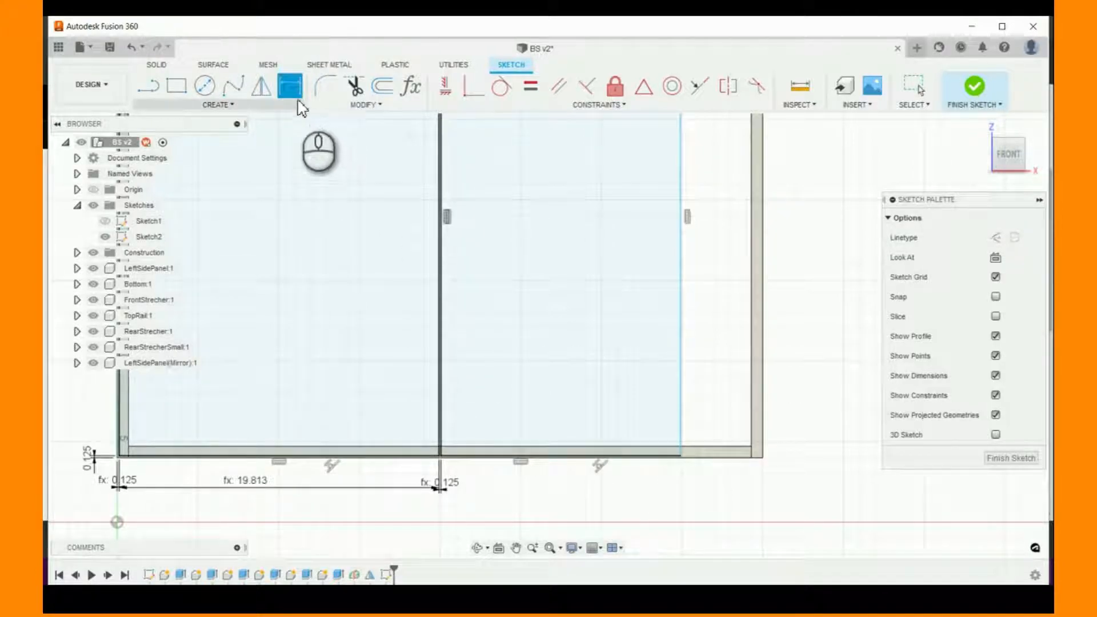
left_click(680, 273)
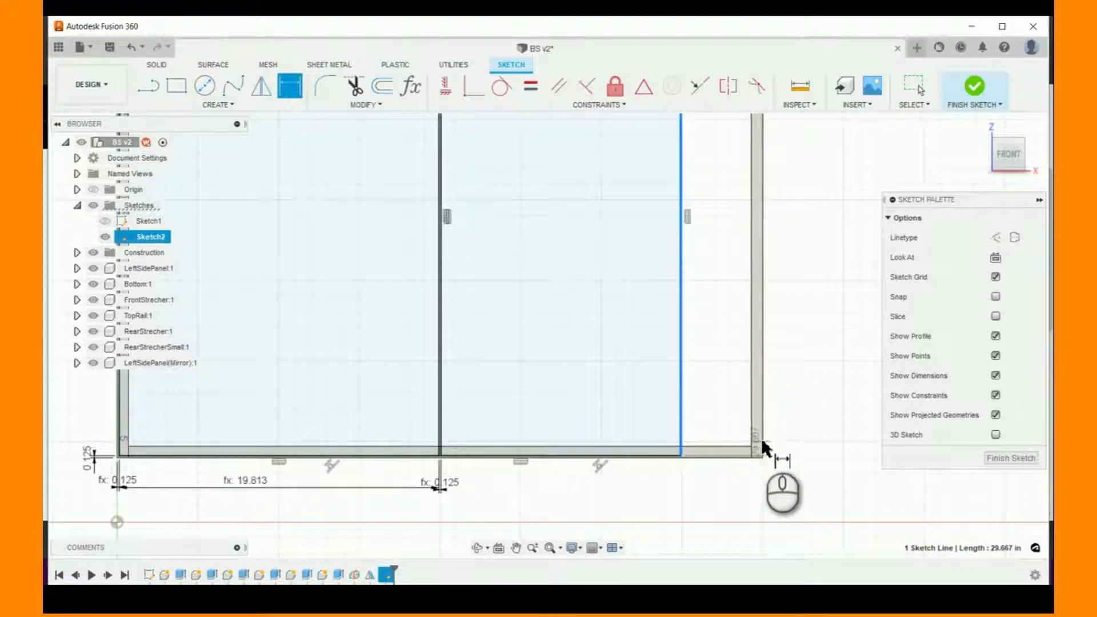
key("Escape")
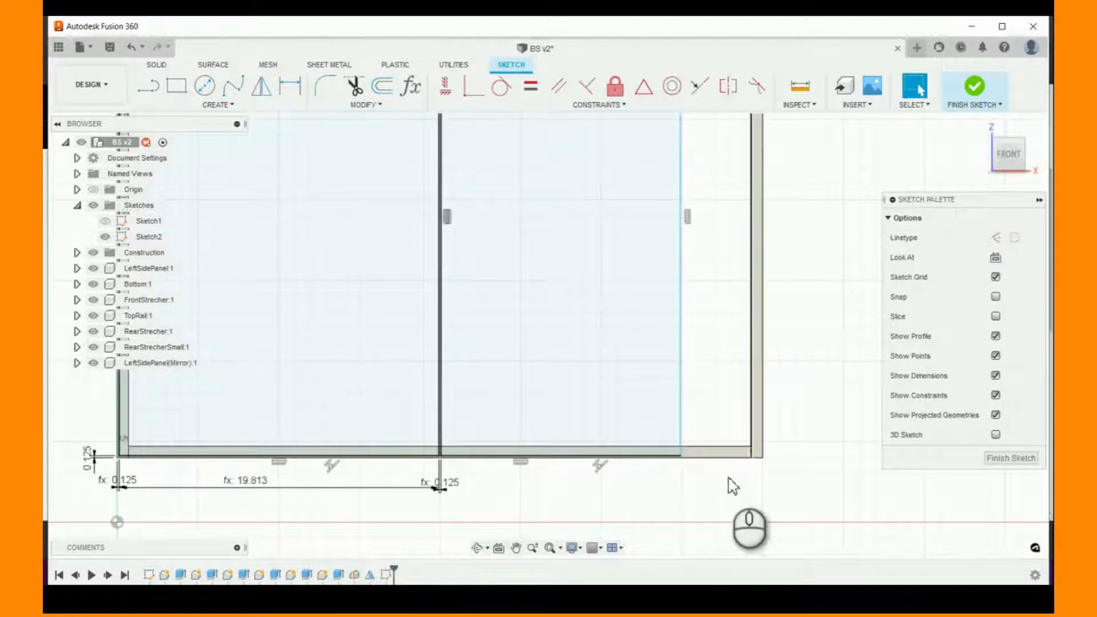
- Dimension the second rectangle's width between its vertical edges and set it to (BS_Width-(reveal*3)/2)
scroll(634, 491, "up", 2)
left_click(290, 87)
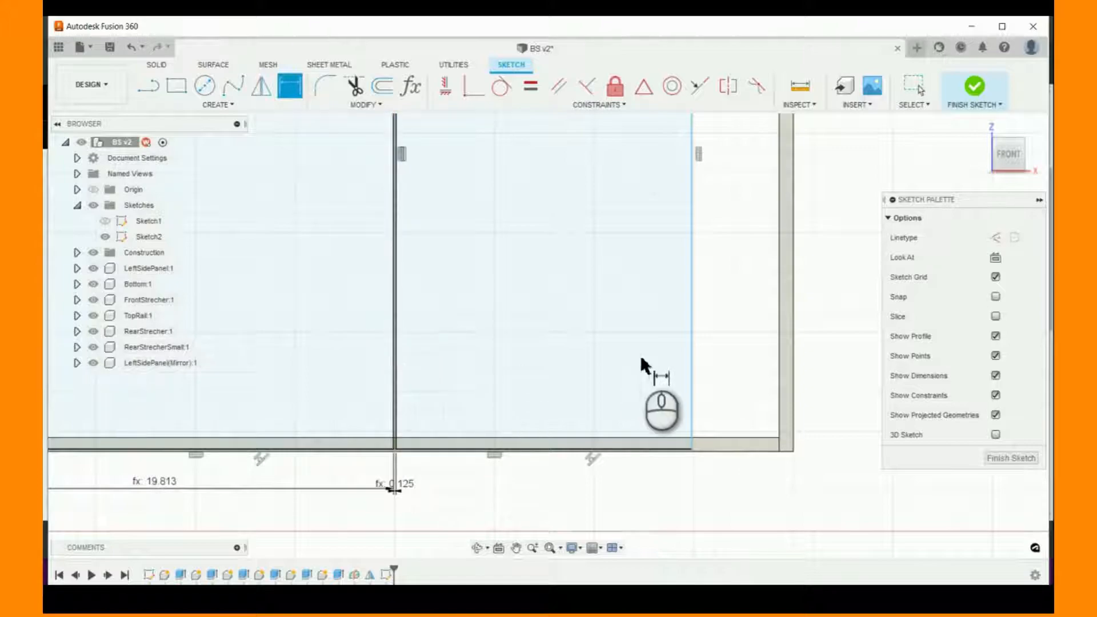
left_click(693, 379)
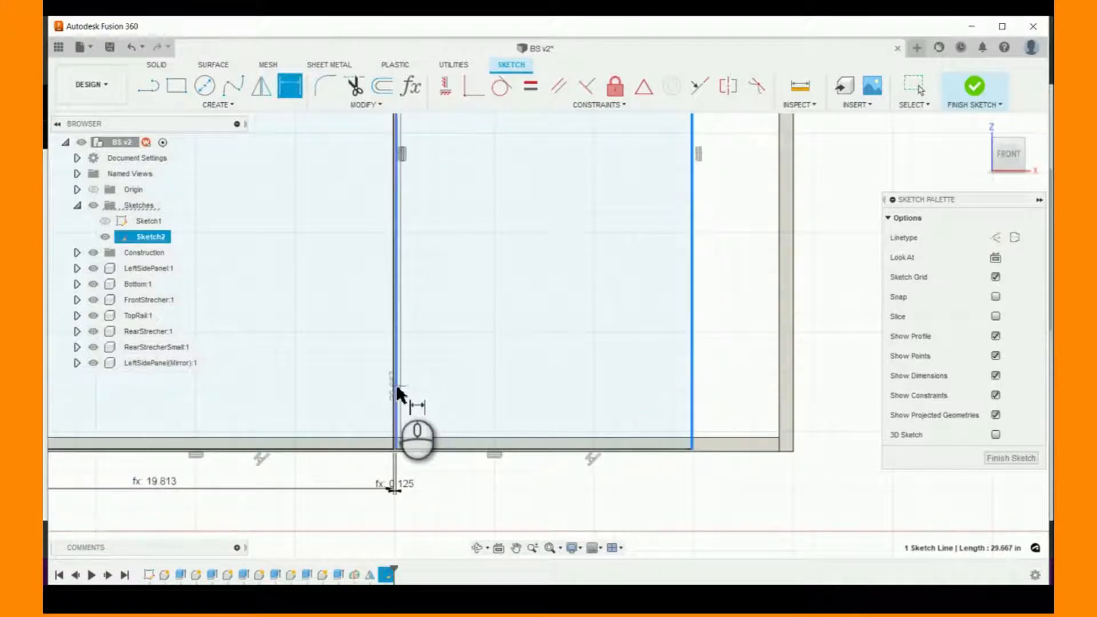
left_click(396, 385)
left_click(506, 483)
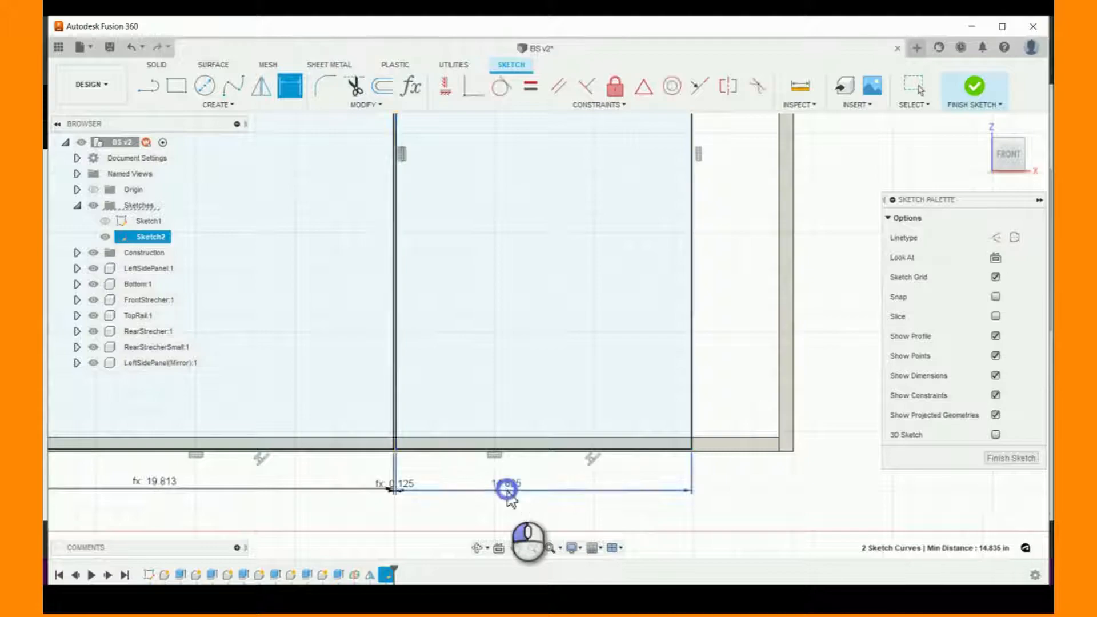
type("(bas")
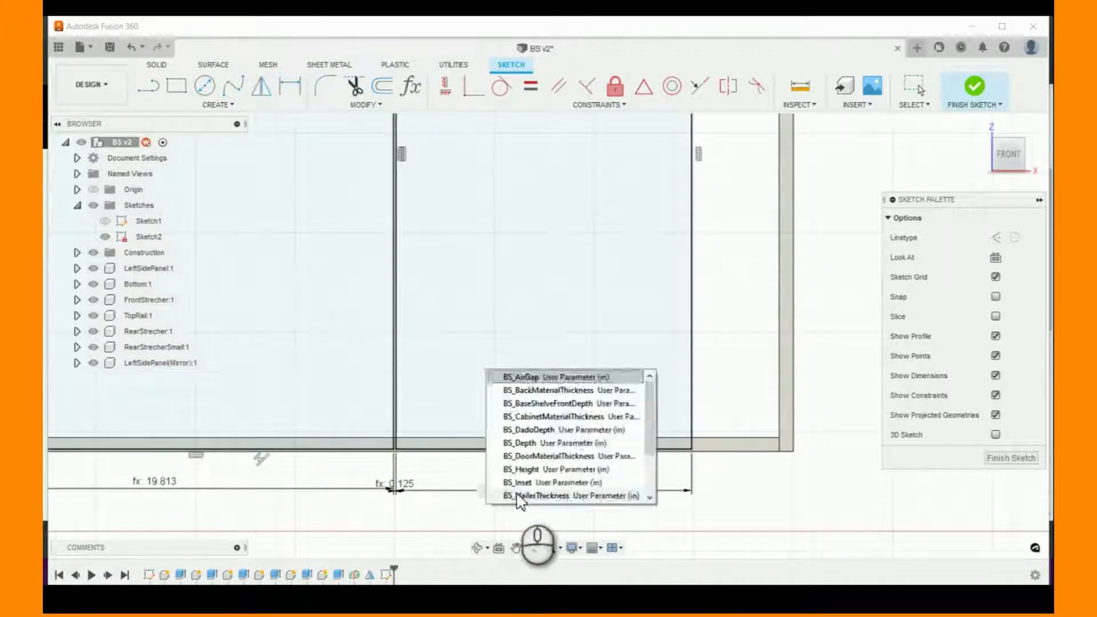
key("BackSpace")
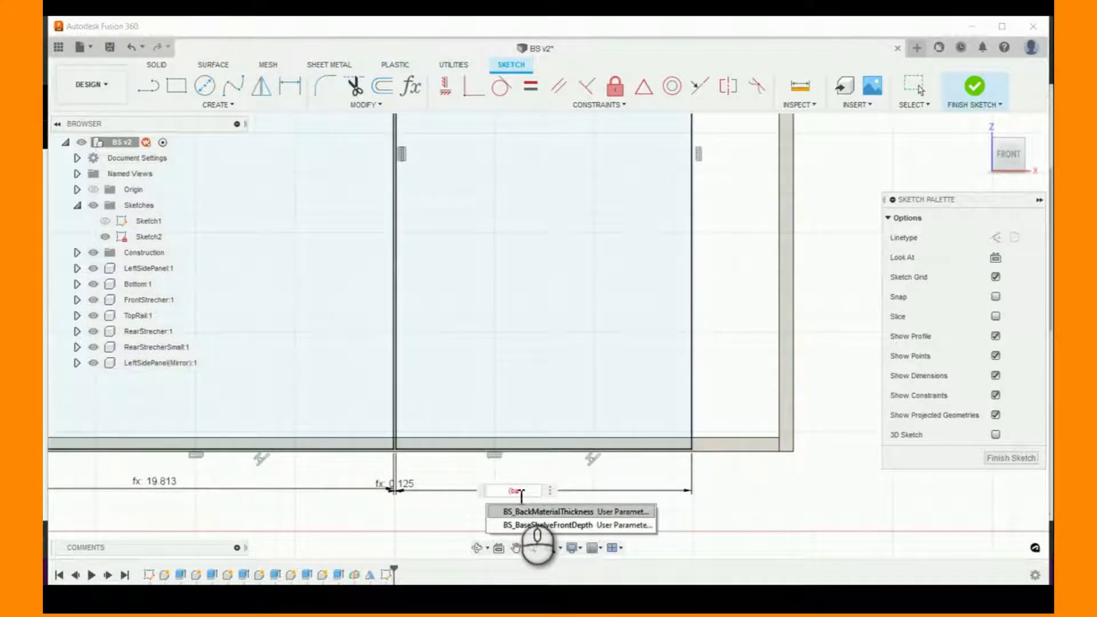
key("BackSpace")
key("BackSpace")
type("w")
key("Return")
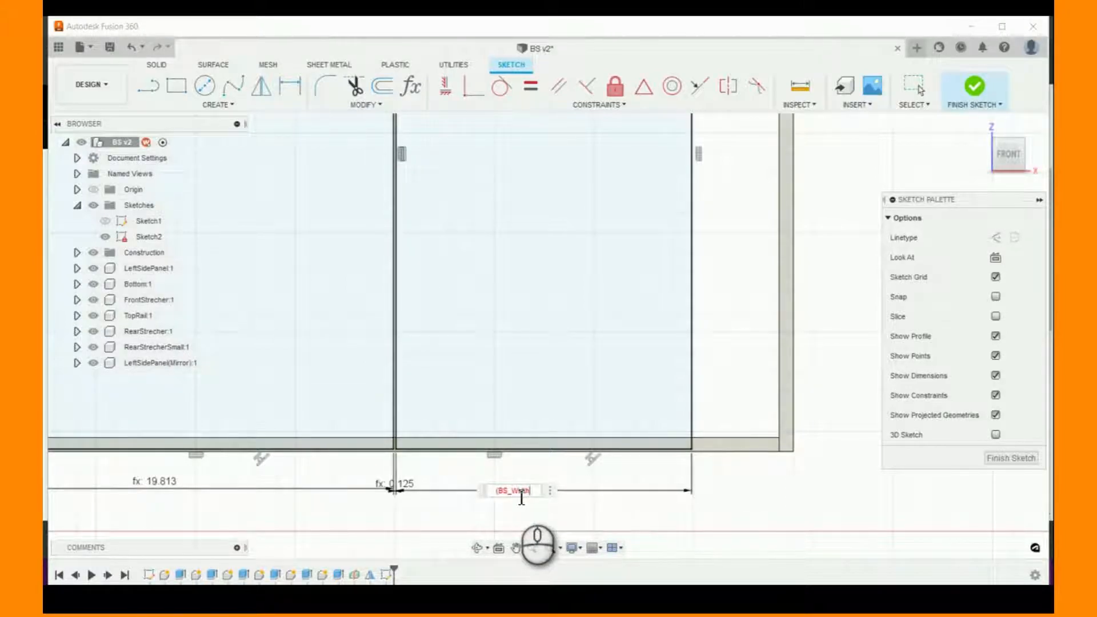
type("-(reveal")
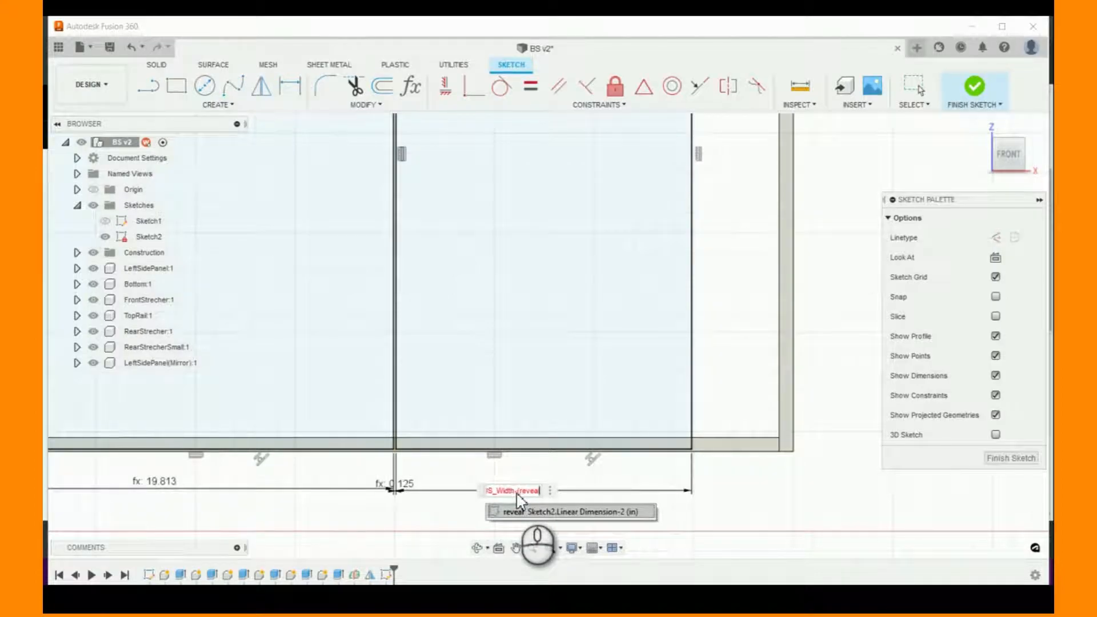
type(")")
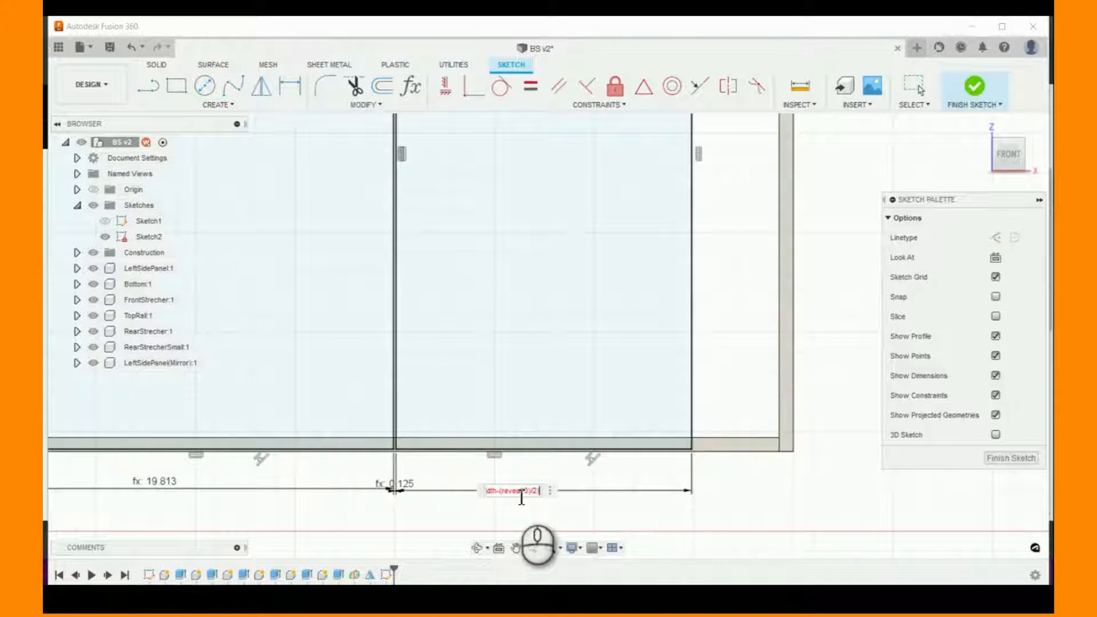
key("Return")
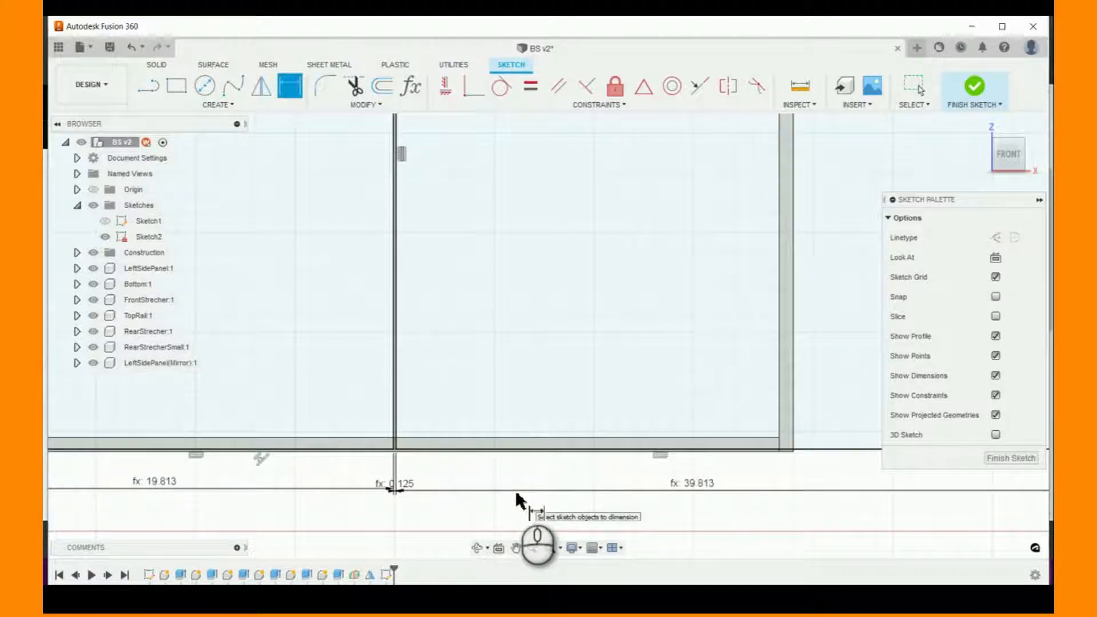
scroll(497, 501, "down", 5)
scroll(516, 499, "up", 5)
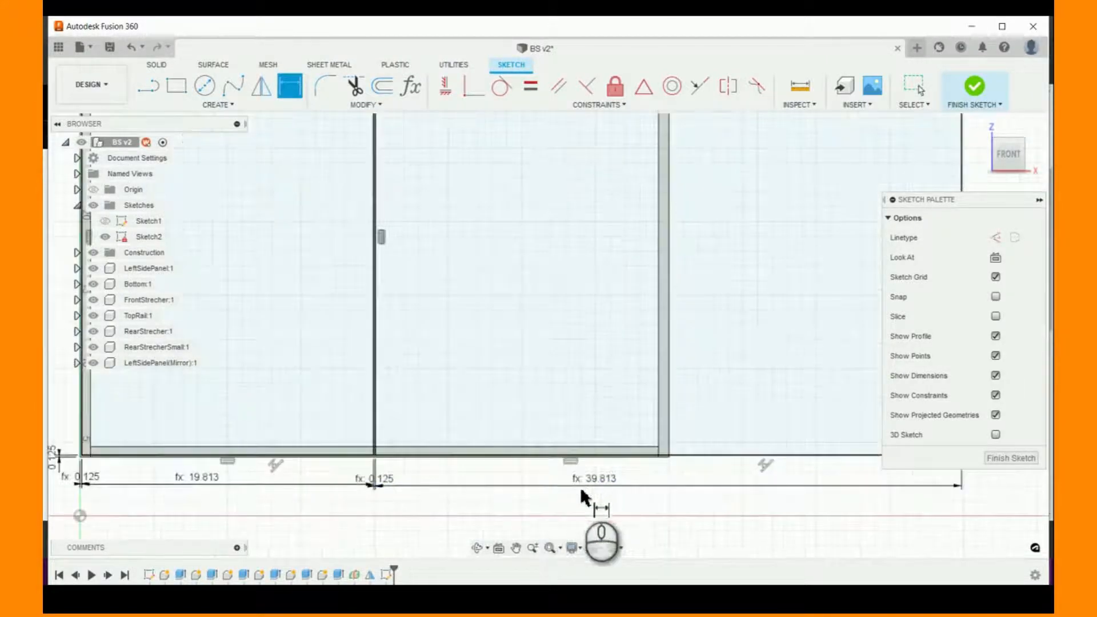
right_click(201, 483)
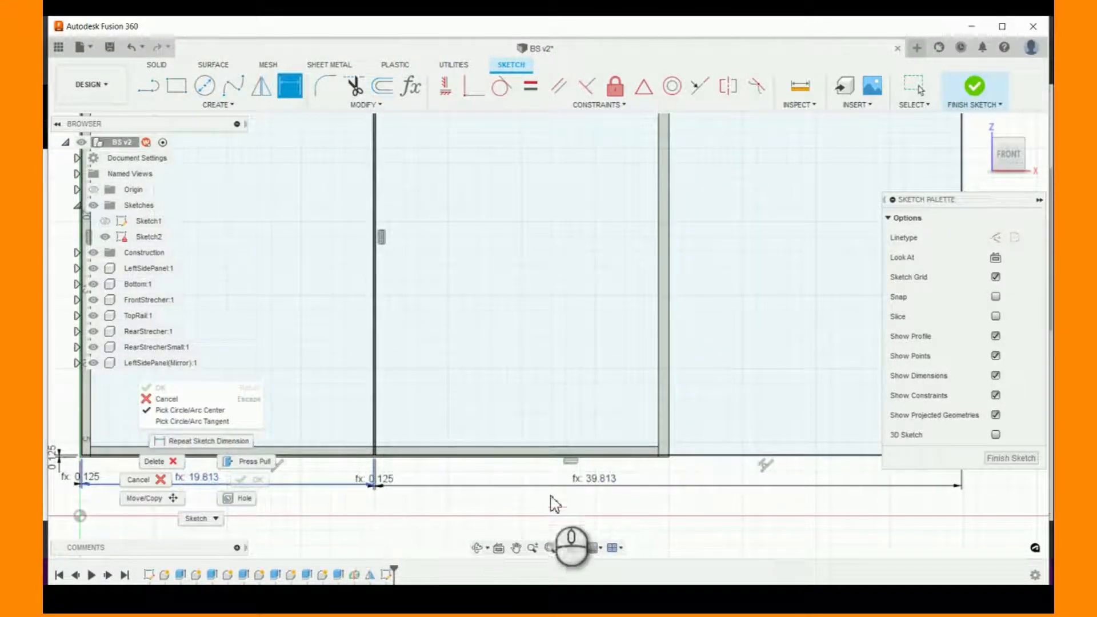
left_click(588, 479)
double_click(588, 480)
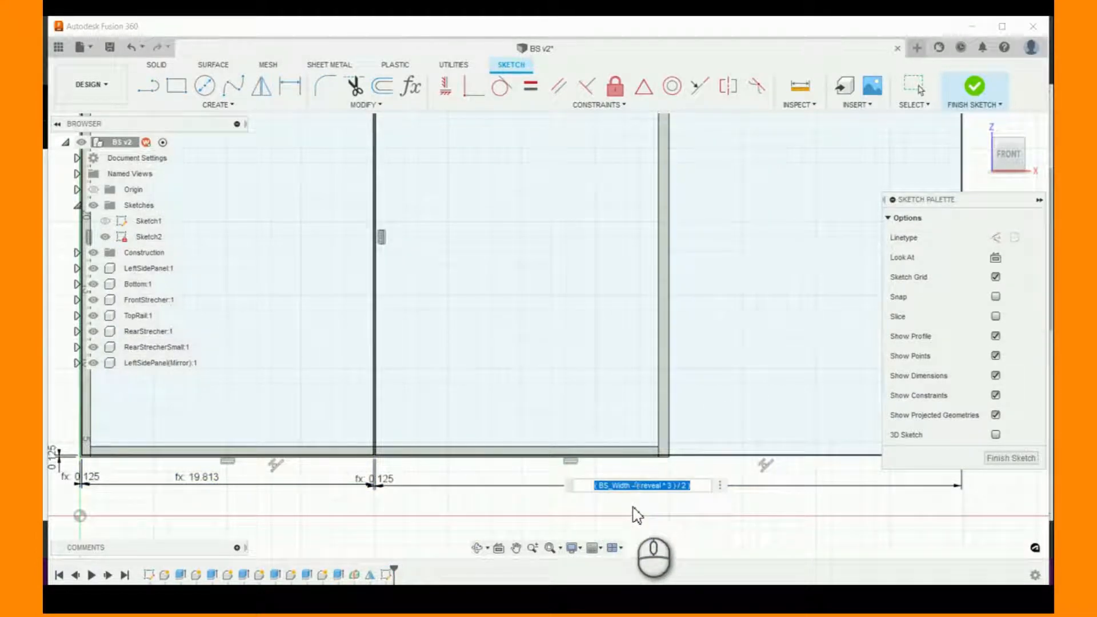
scroll(644, 506, "up", 3)
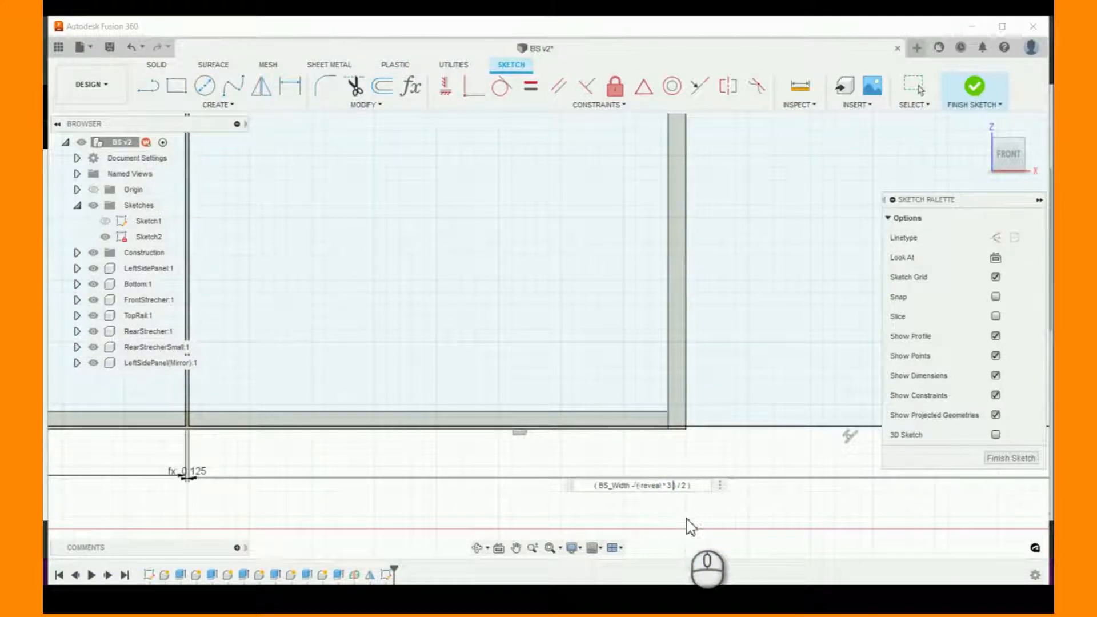
left_click(676, 485)
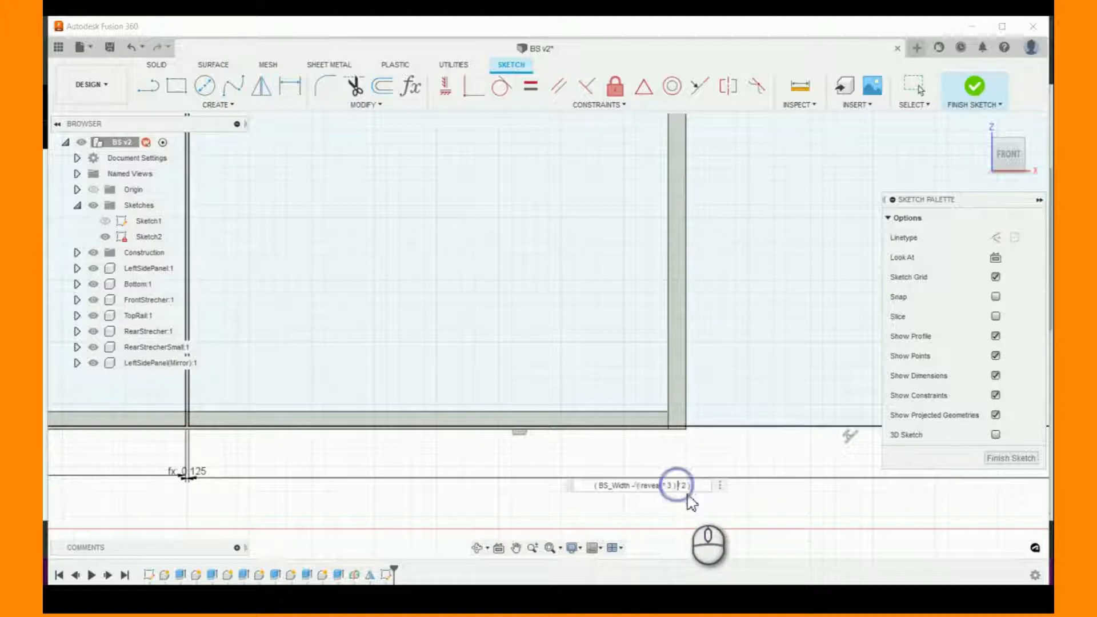
left_click(695, 496)
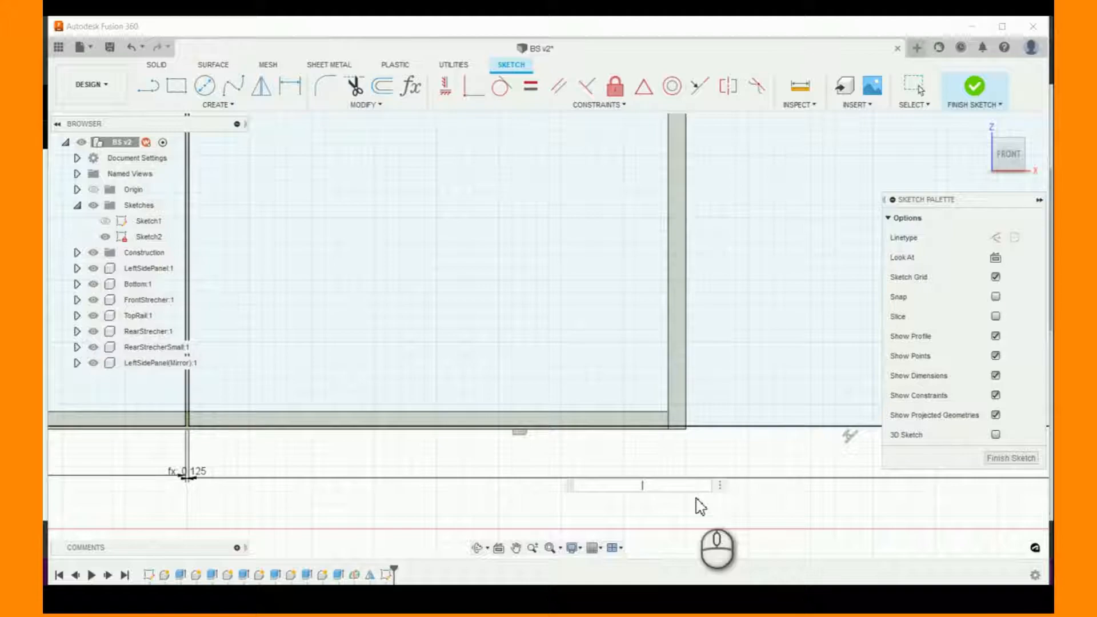
- Correct the second rectangle's width expression to (BS_Width-(reveal*3))/2 so the whole difference is halved
key("d")
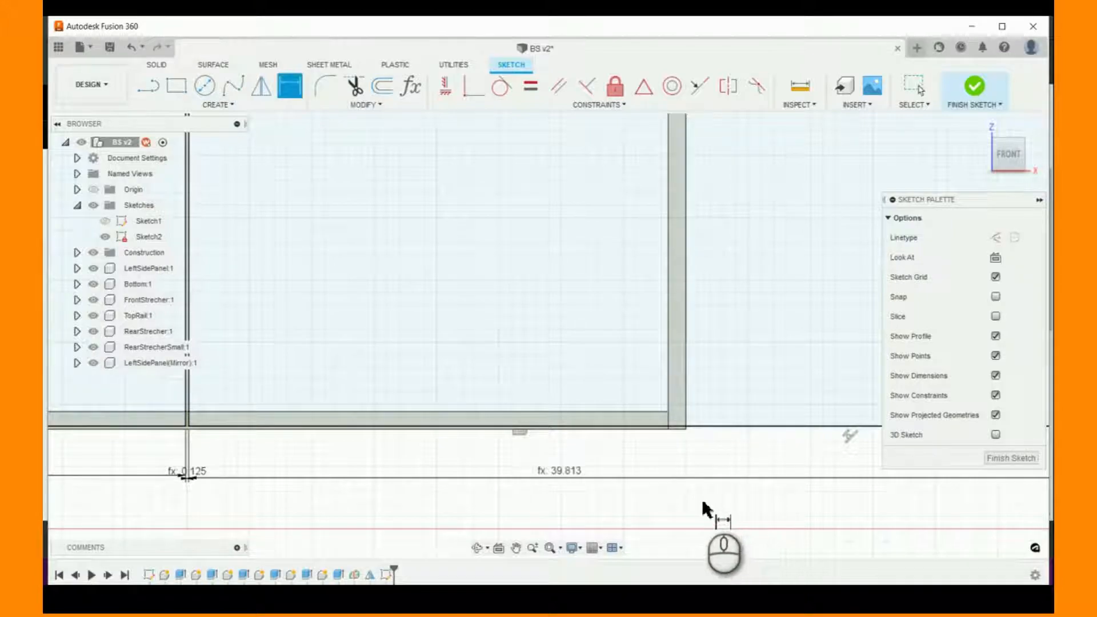
left_click(569, 476)
left_click(663, 477)
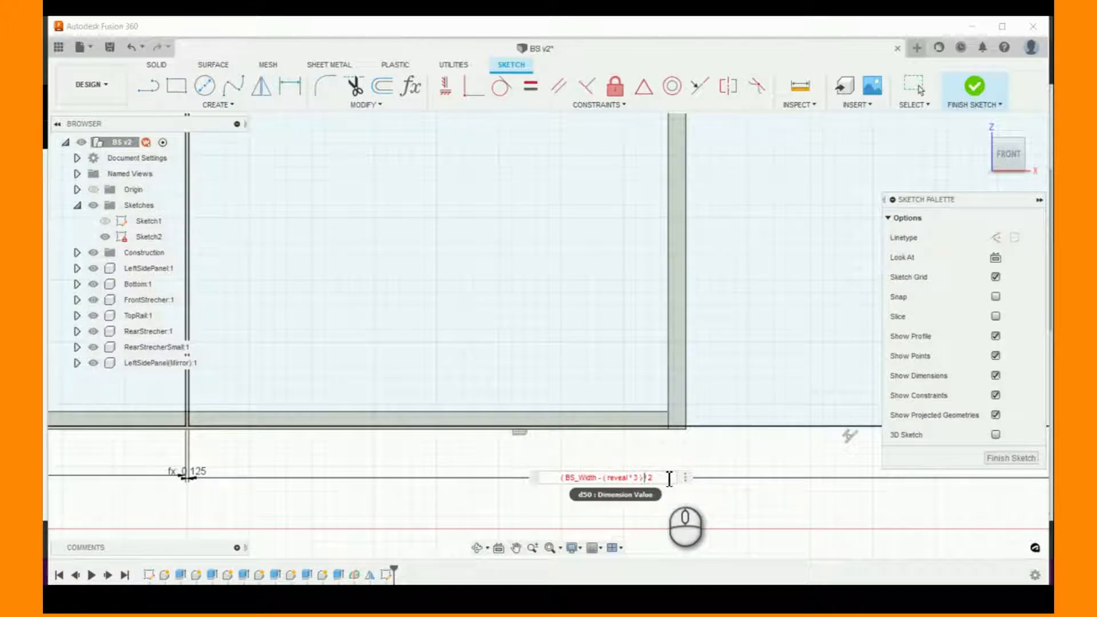
key("Return")
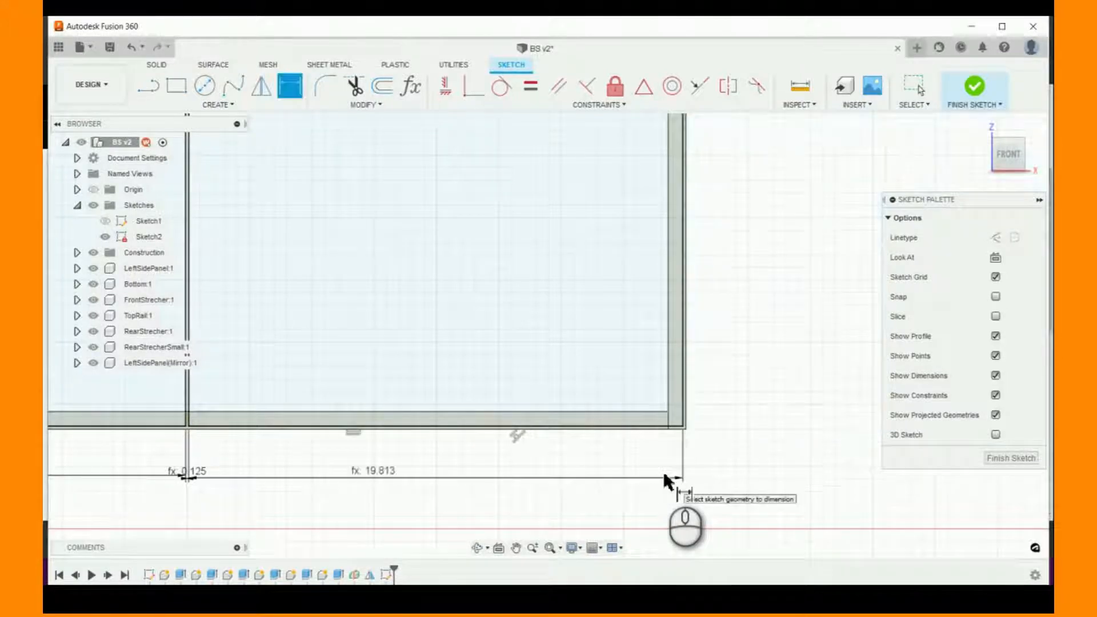
- Examine the width and reveal dimensions of both door rectangles along the cabinet's lower edge
scroll(715, 405, "up", 3)
scroll(697, 424, "down", 3)
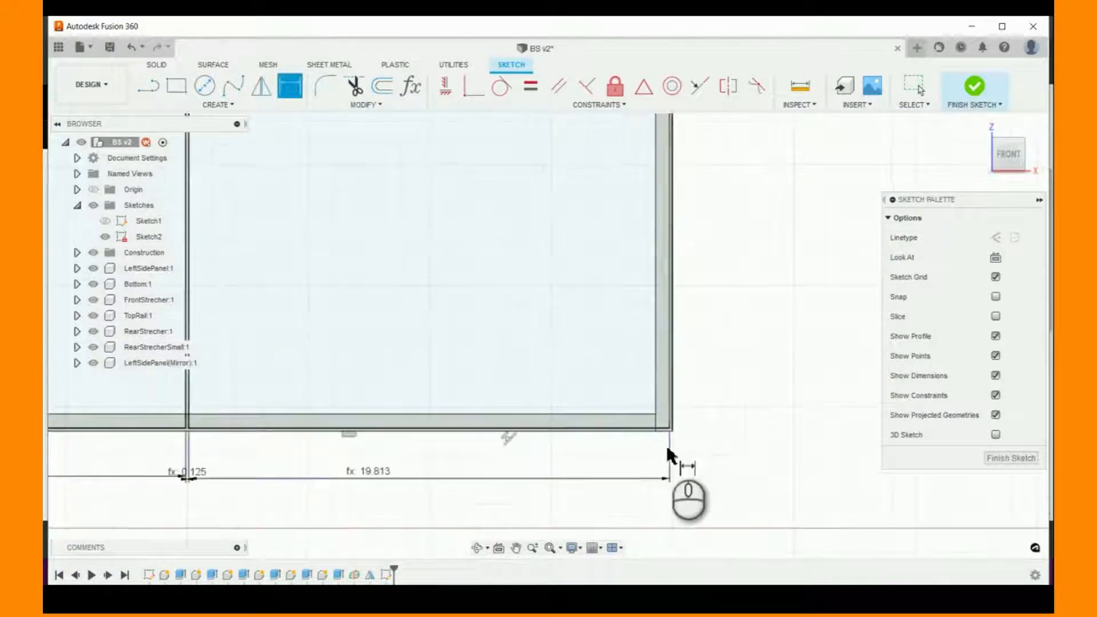
scroll(669, 455, "down", 3)
scroll(517, 492, "down", 1)
scroll(295, 480, "up", 2)
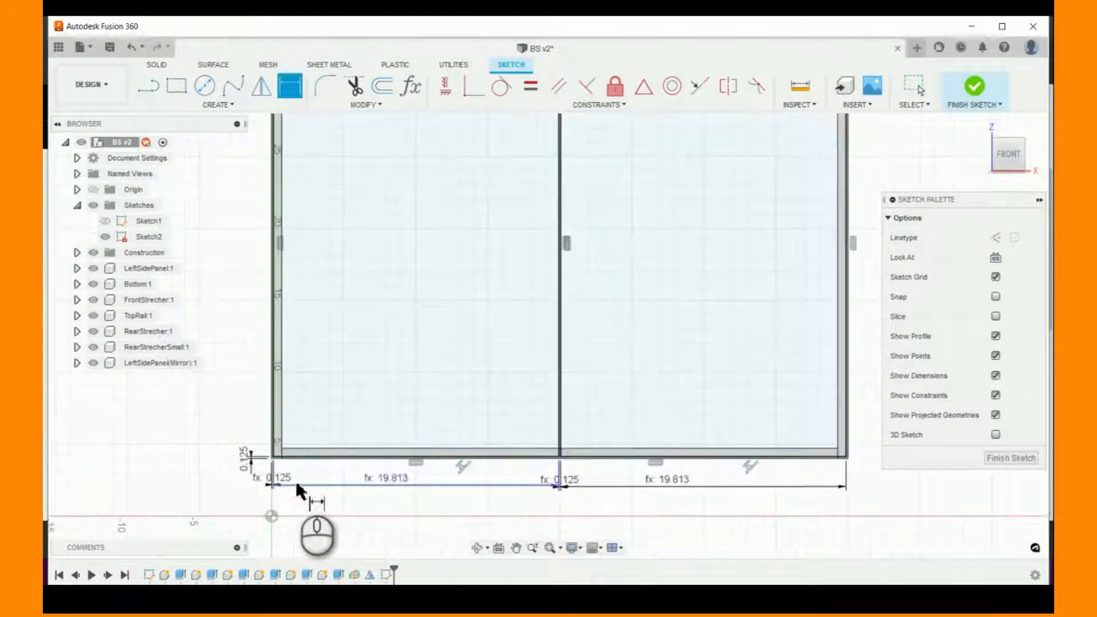
scroll(295, 479, "up", 2)
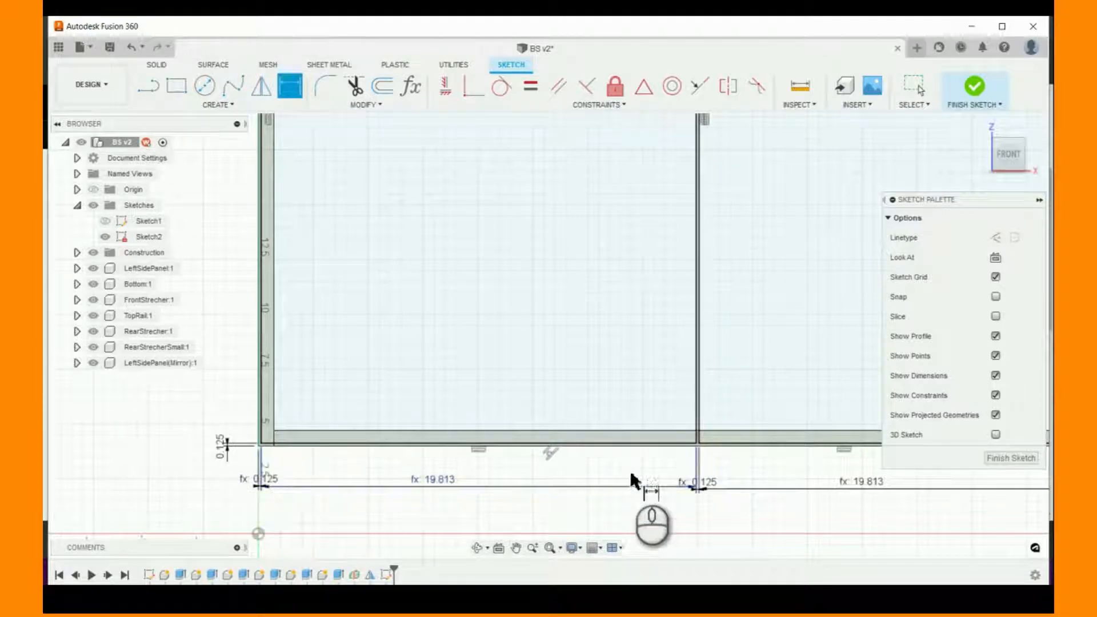
scroll(464, 464, "down", 4)
scroll(815, 458, "up", 4)
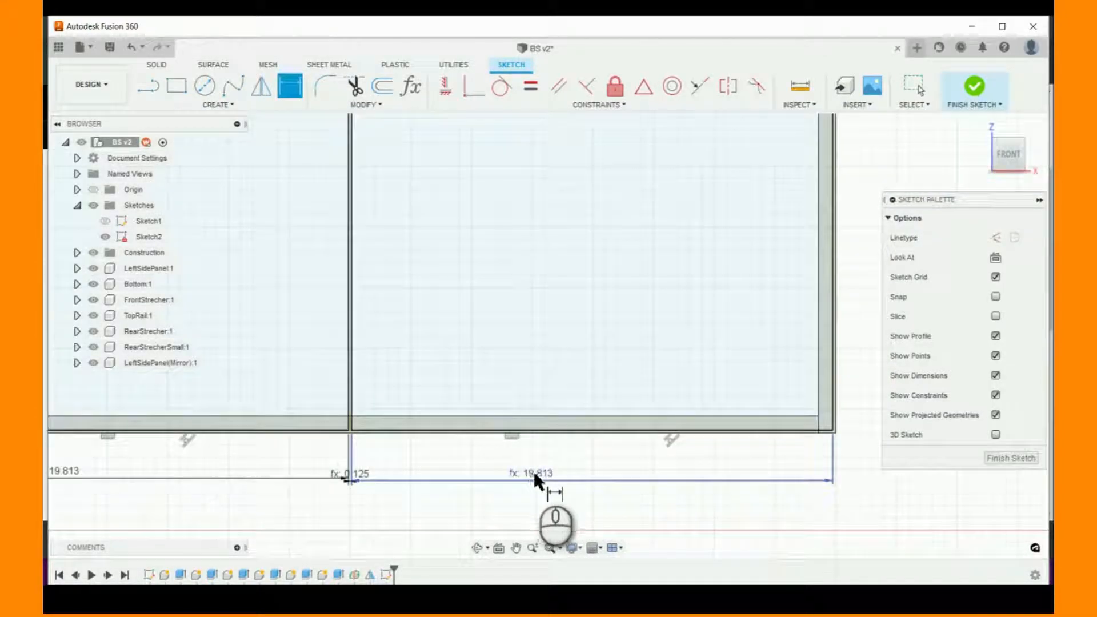
scroll(840, 448, "down", 2)
scroll(851, 429, "up", 2)
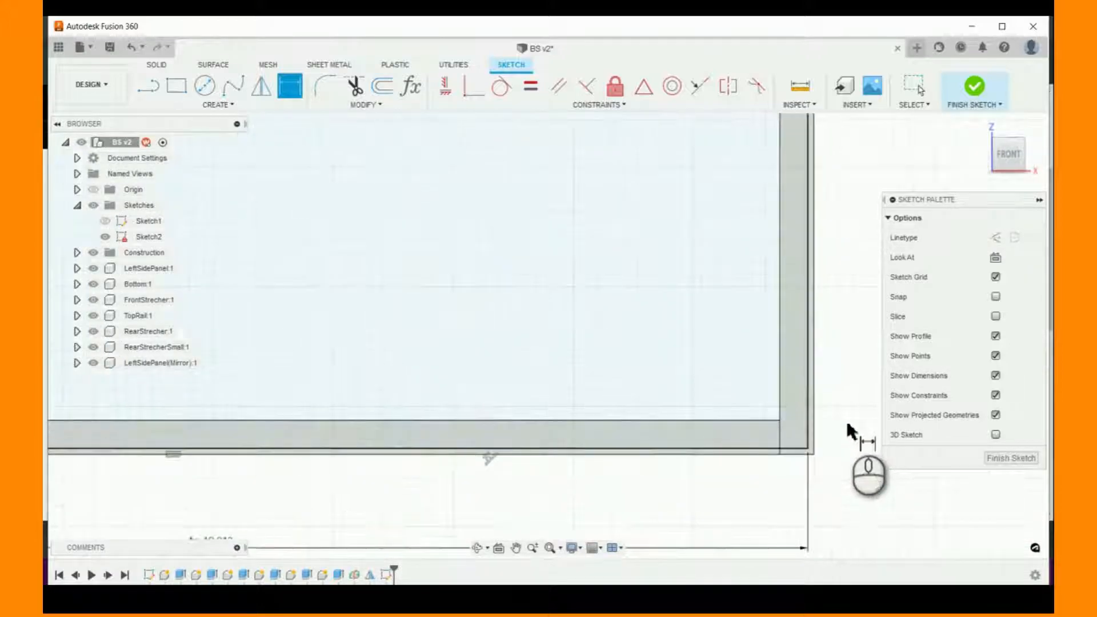
- Measure the gap between the second rectangle's outer vertical edge and the outer edge of the mirrored side panel
left_click(800, 86)
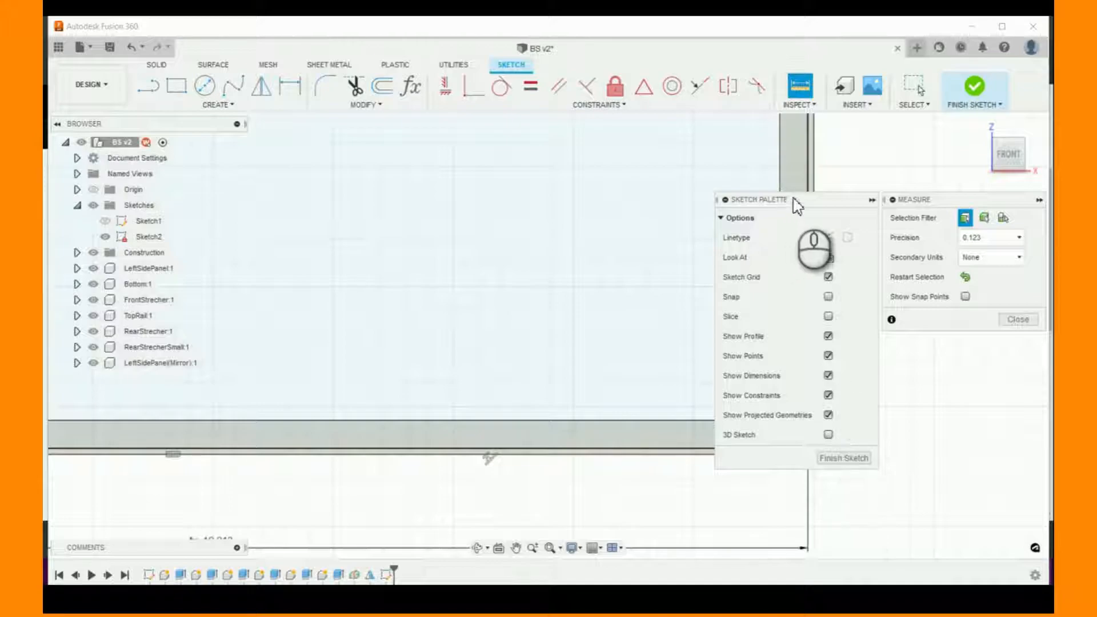
left_click_drag(795, 201, 959, 289)
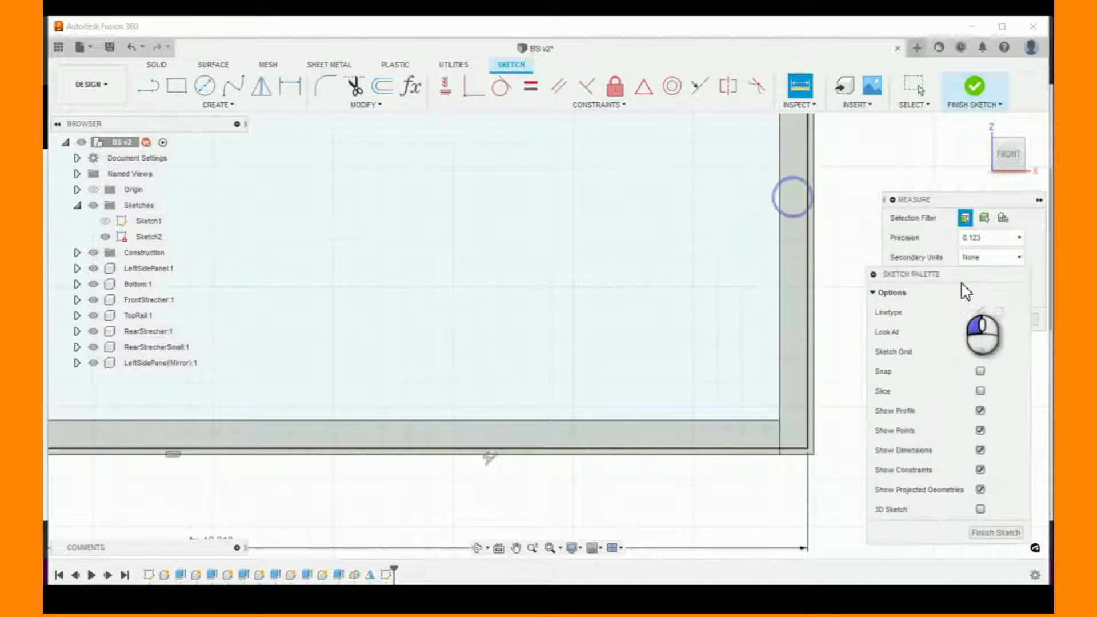
left_click(808, 407)
left_click(815, 404)
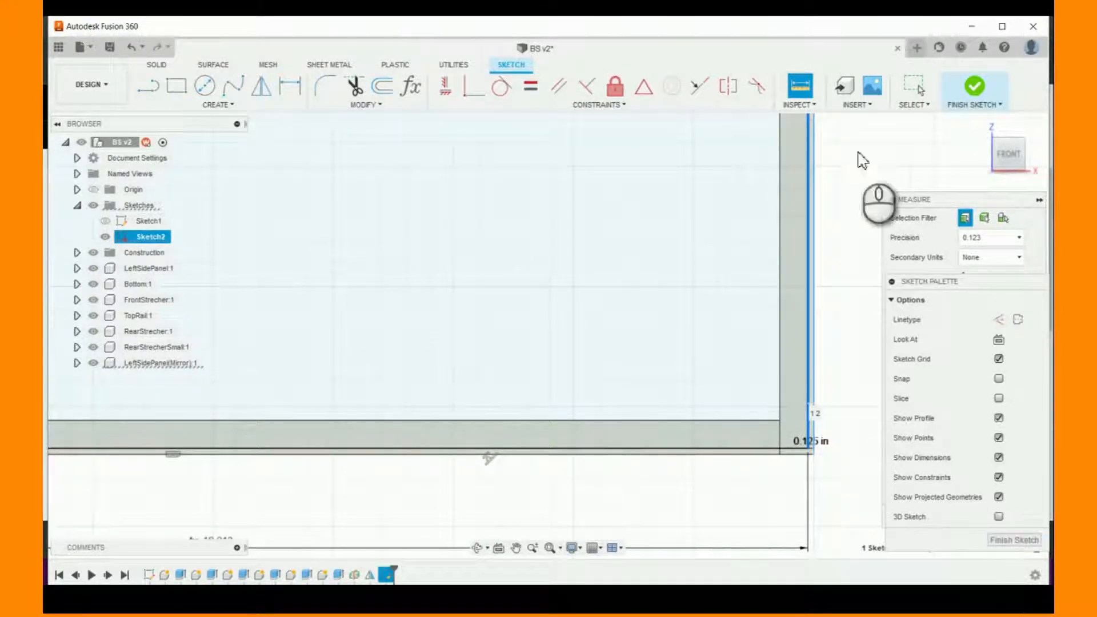
left_click(875, 138)
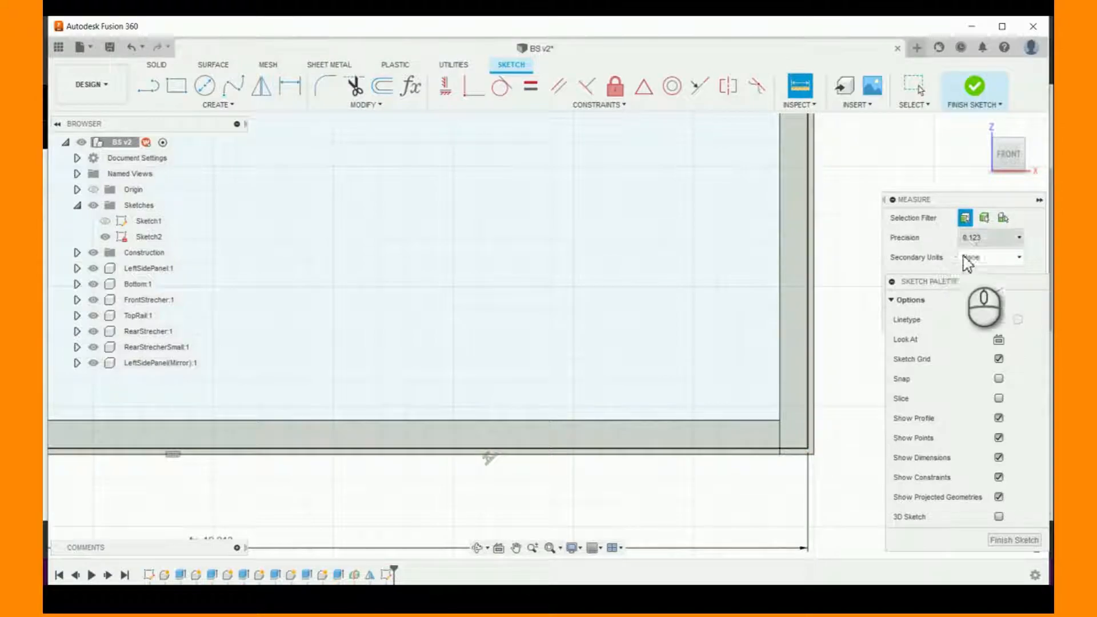
mouse_move(969, 285)
left_mouse_down()
mouse_move(803, 227)
mouse_move(978, 263)
left_mouse_up()
left_click(1018, 319)
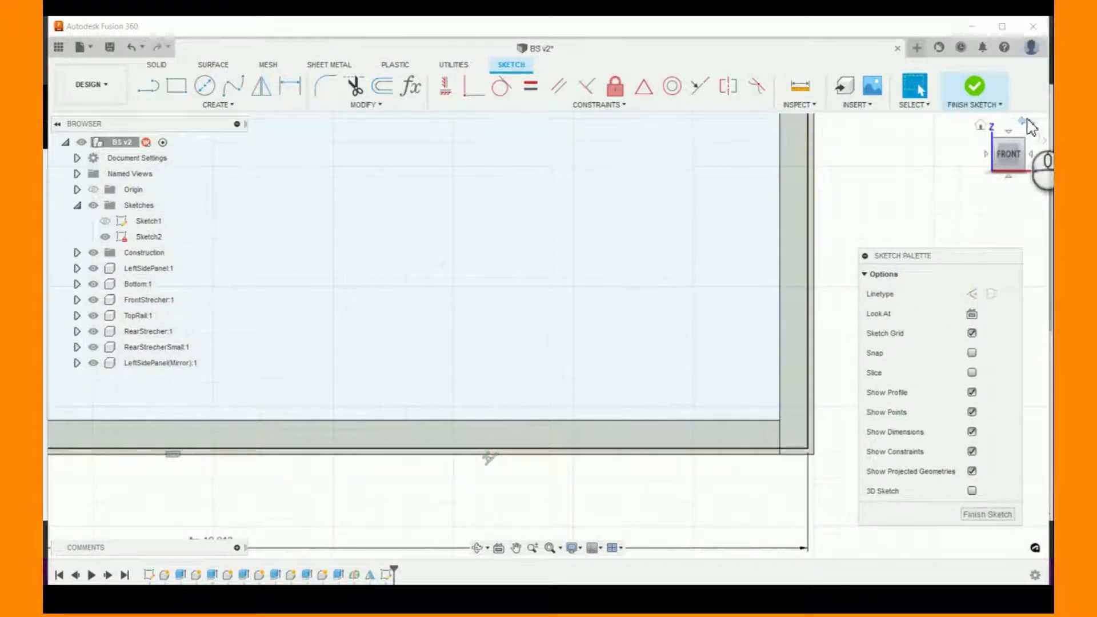
- Finish the front sketch and start an Extrude with both profiles that make up the left door rectangle
left_click(980, 127)
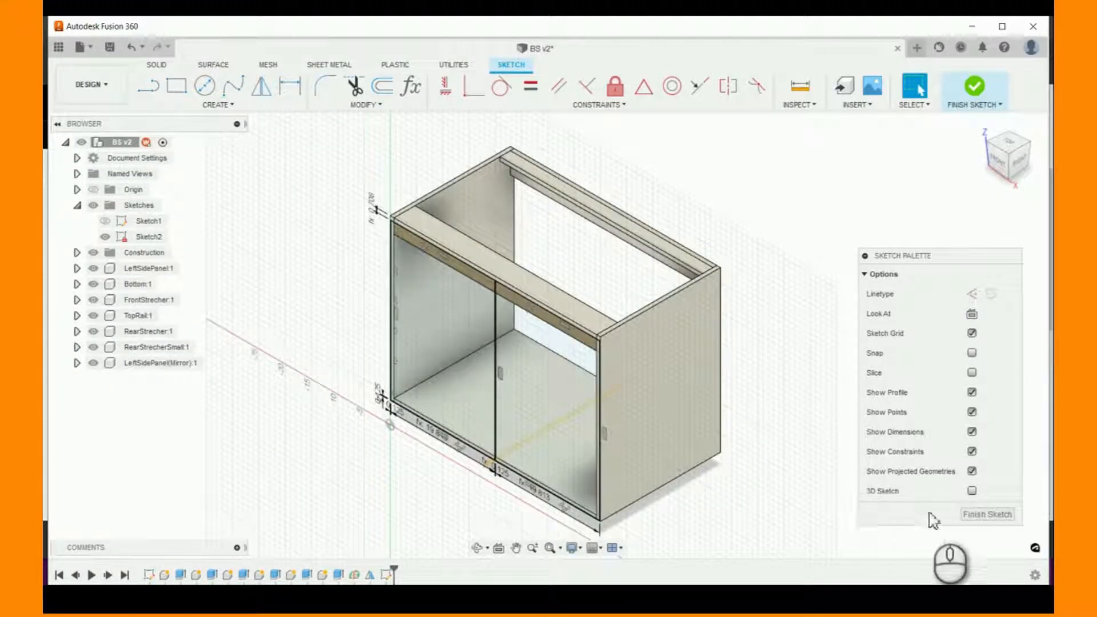
left_click(987, 514)
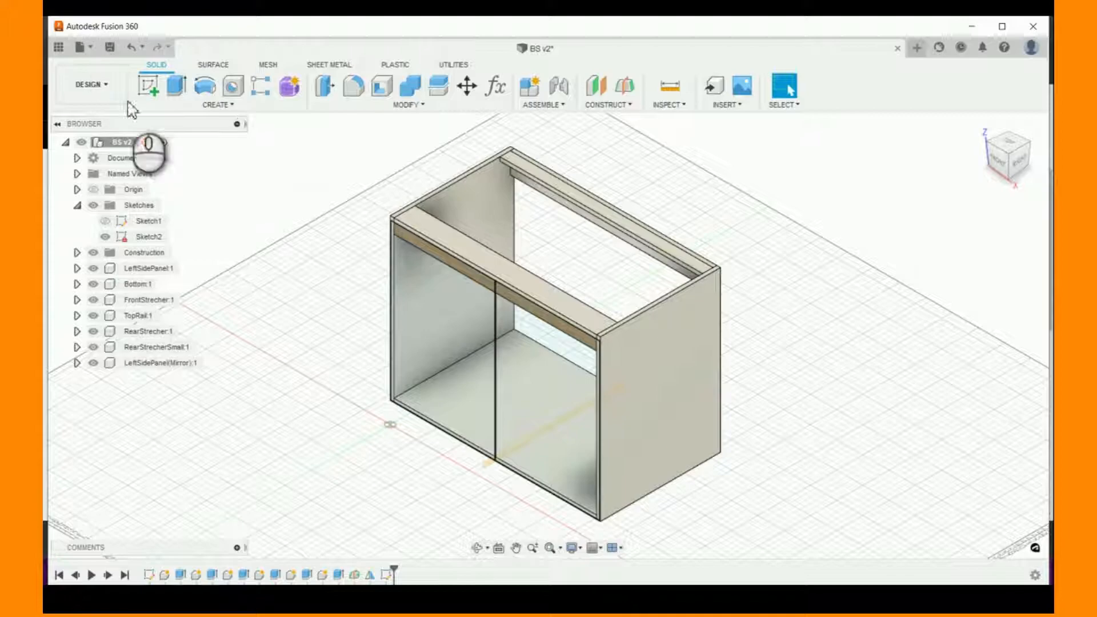
left_click(176, 87)
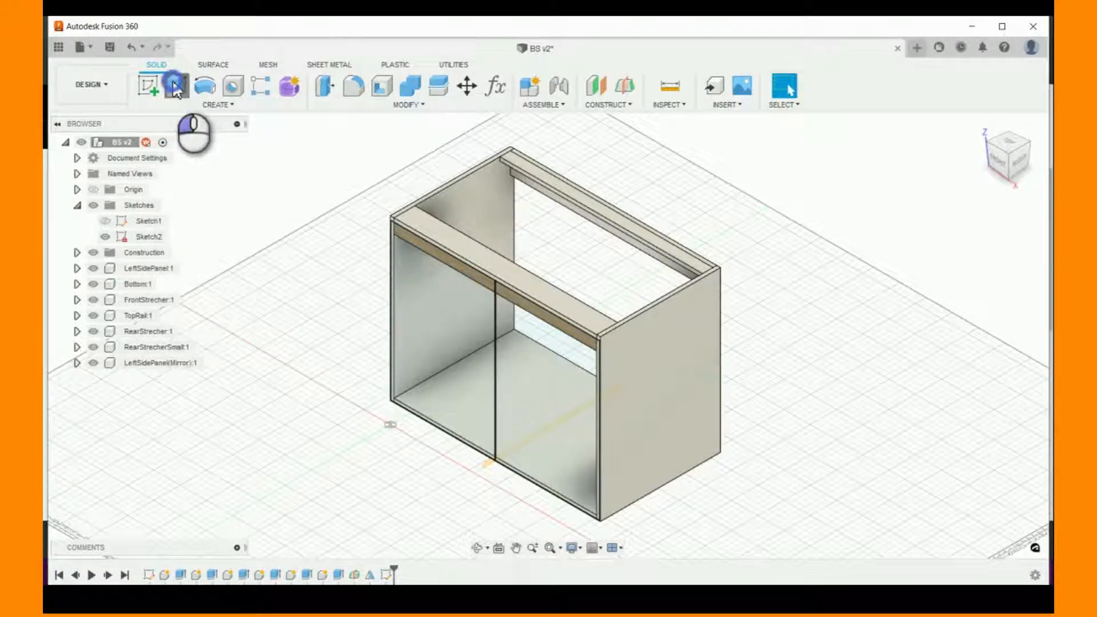
left_click(429, 308)
scroll(389, 246, "up", 3)
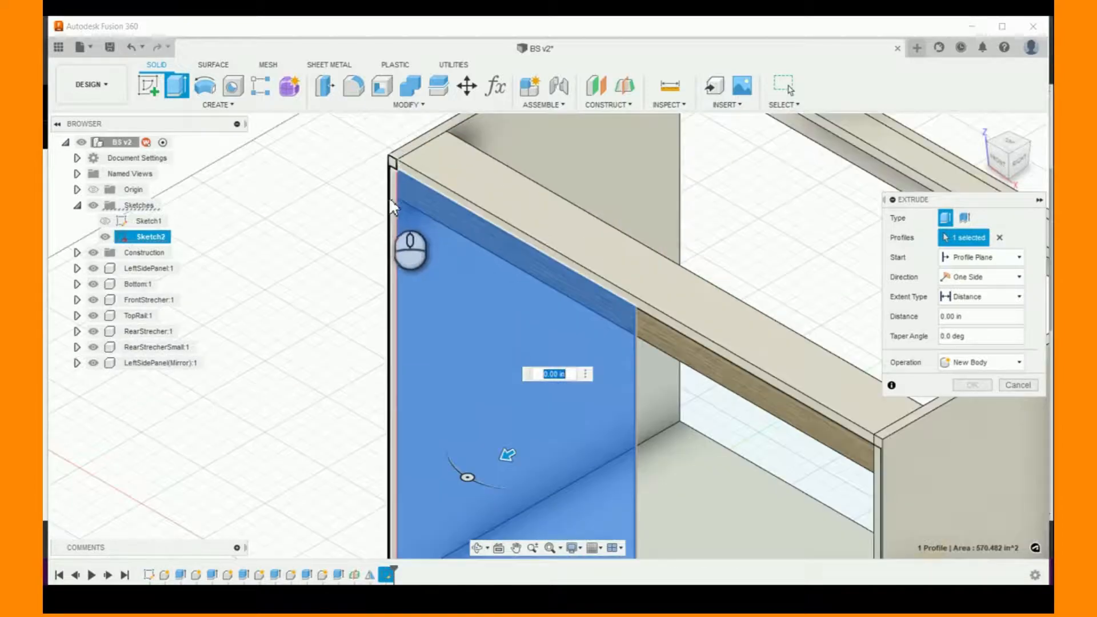
left_click(389, 196)
scroll(470, 264, "down", 4)
scroll(480, 489, "up", 4)
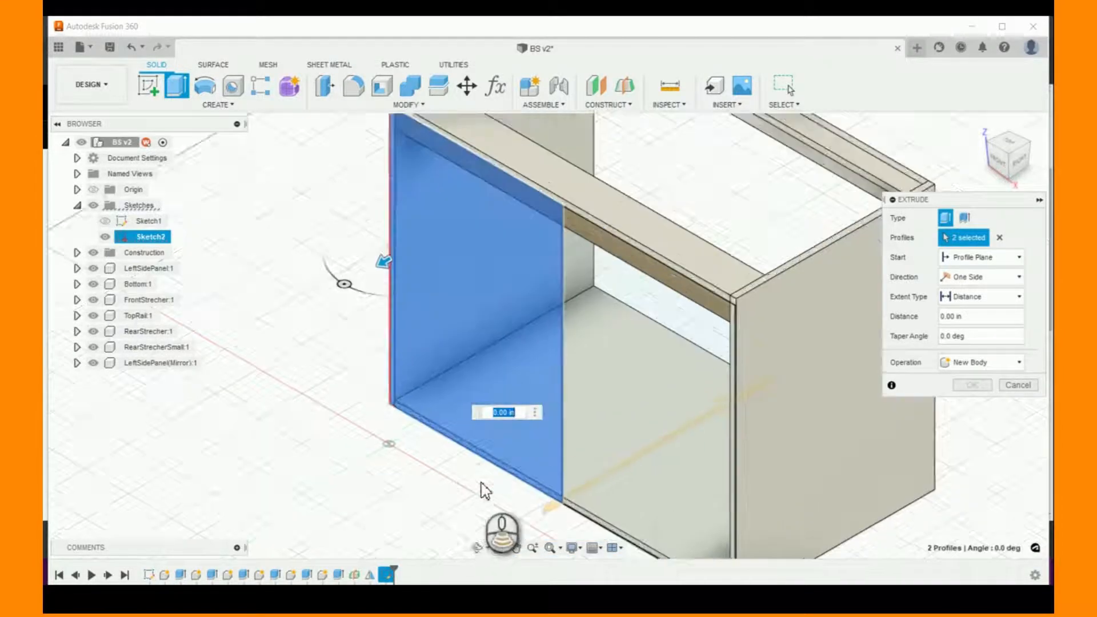
scroll(513, 399, "down", 4)
scroll(544, 189, "down", 1)
scroll(543, 191, "up", 2)
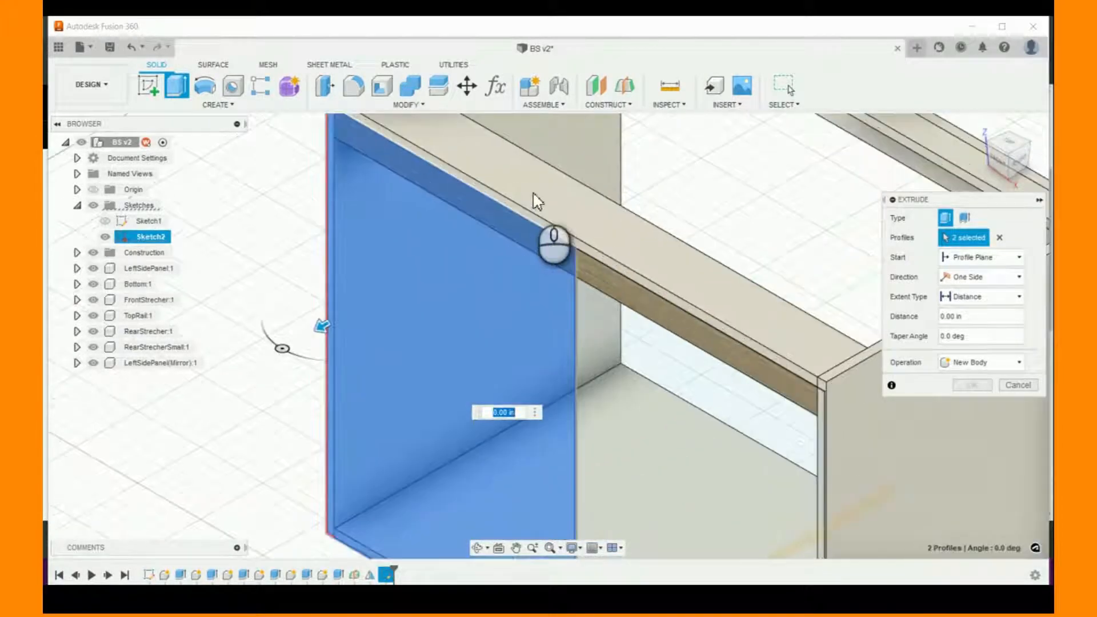
scroll(533, 194, "down", 2)
- Set the left door extrusion to create a new component and start at an offset of BS_AirGap
left_click(997, 370)
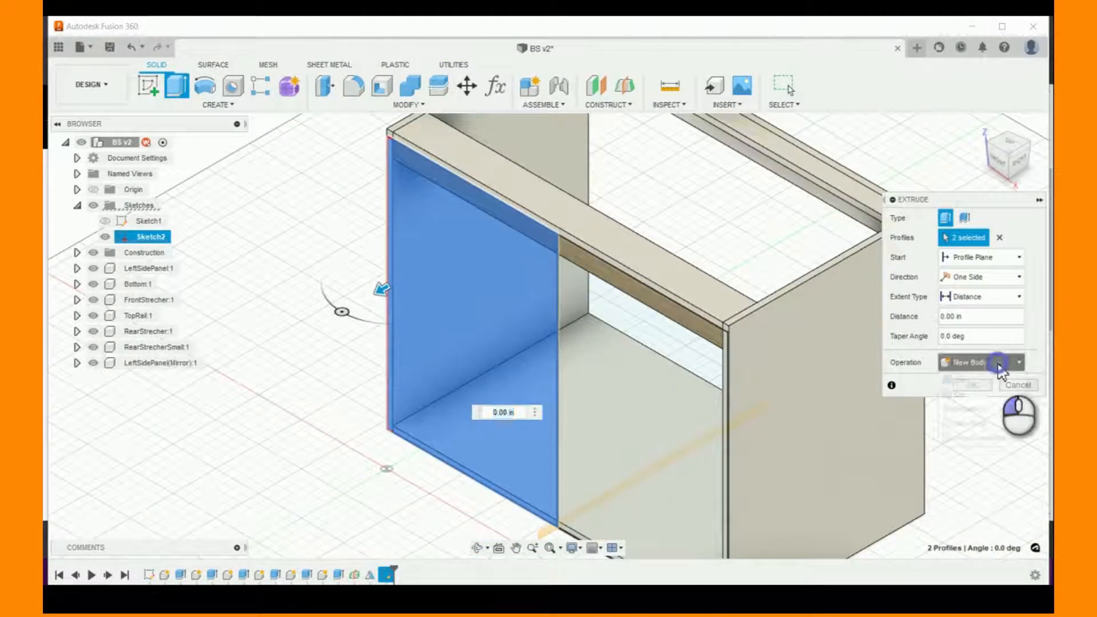
left_click(984, 438)
left_click(1018, 260)
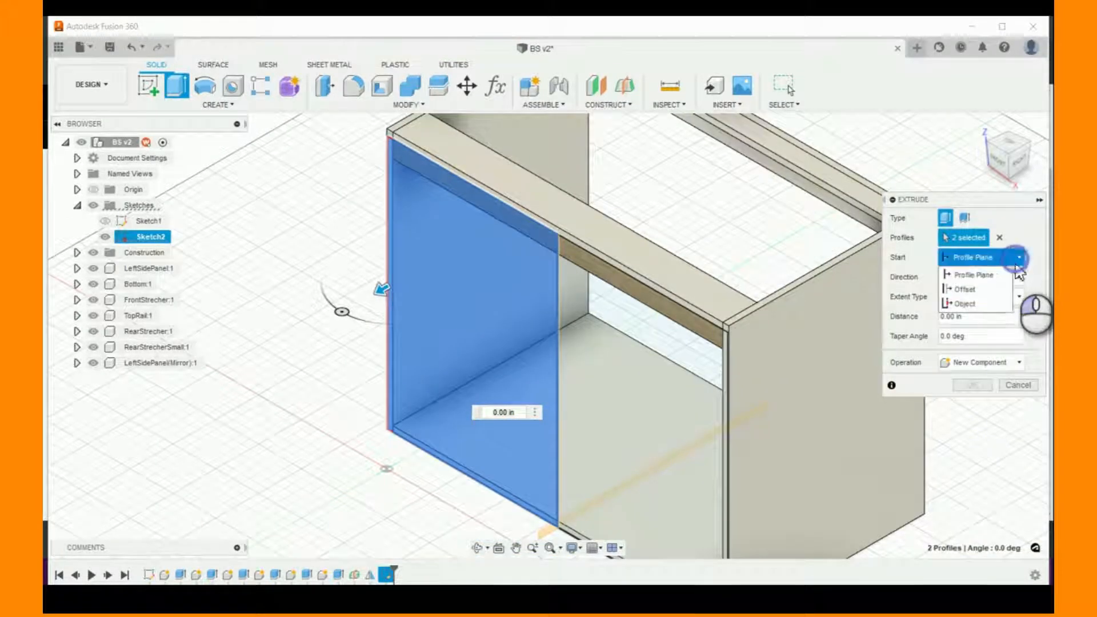
left_click(974, 289)
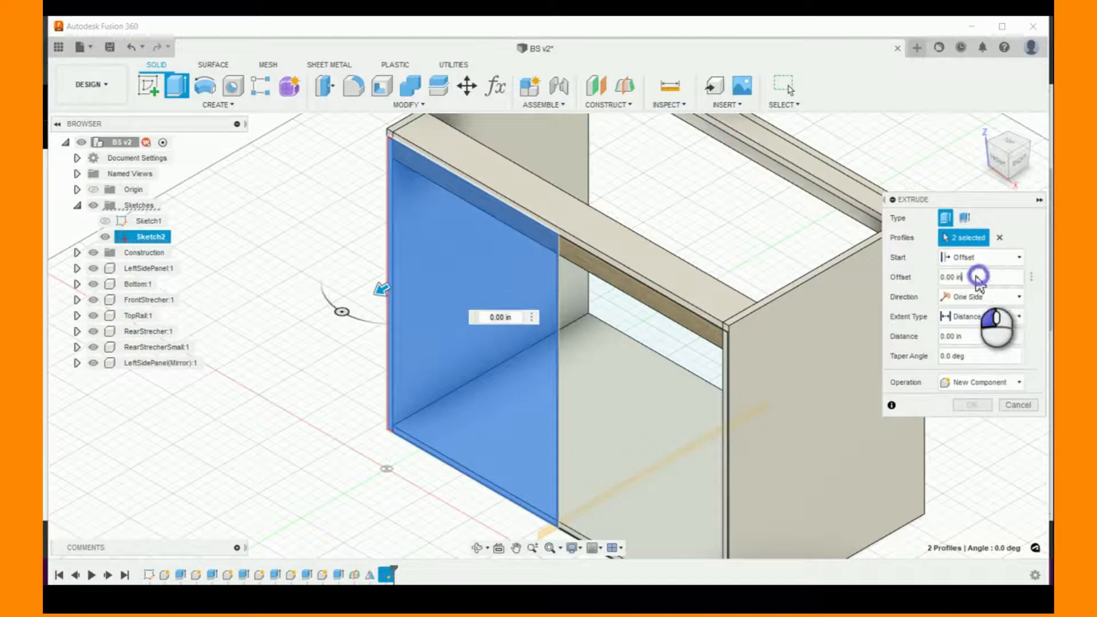
left_click(978, 277)
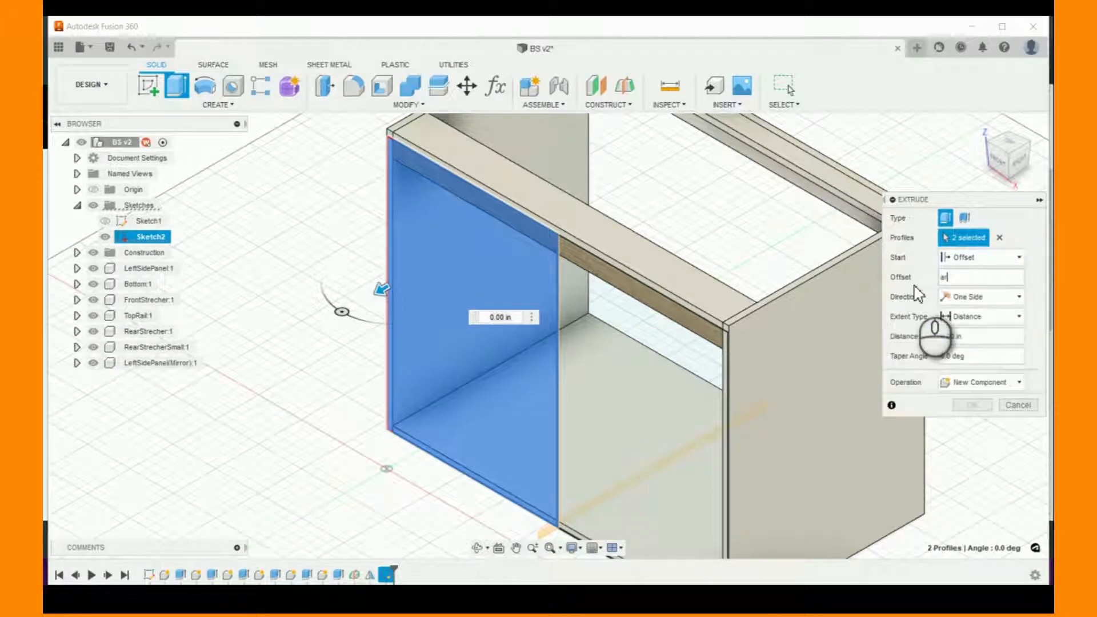
type("air")
key("Return")
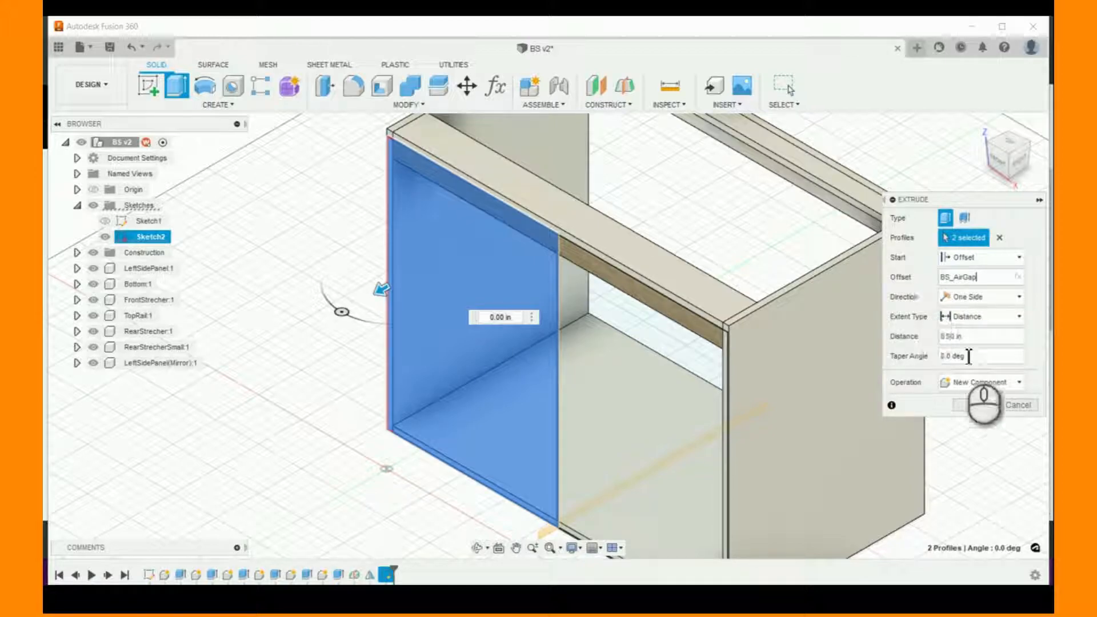
- Extrude the left door by a distance of BS_DoorMaterialThickness
left_click(977, 338)
type("cab")
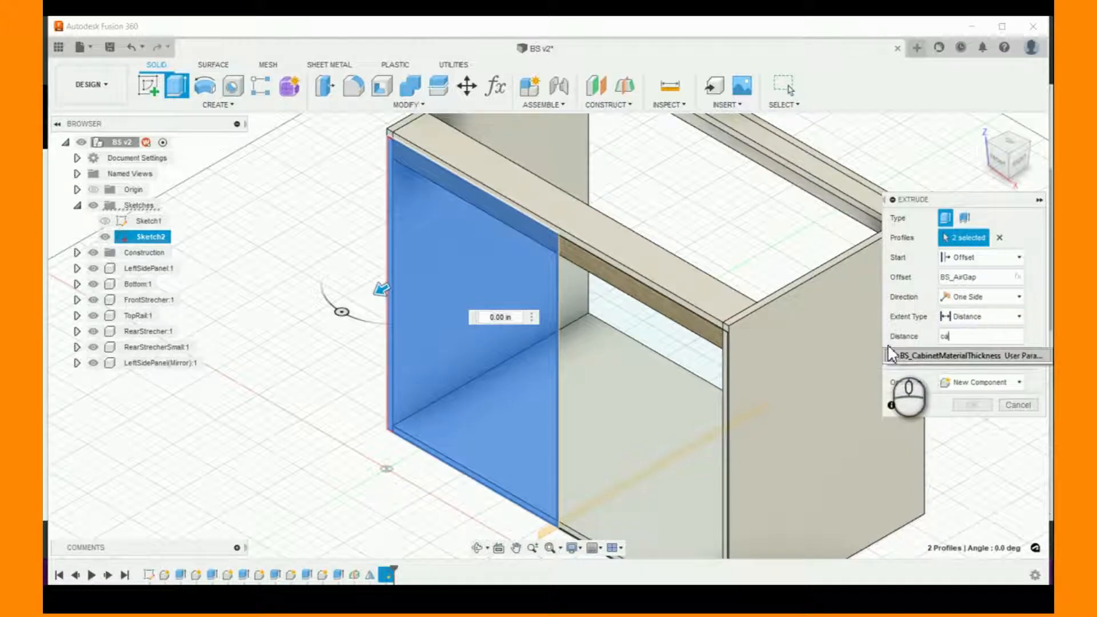
key("BackSpace")
key("BackSpace")
key("BackSpace")
type("doo")
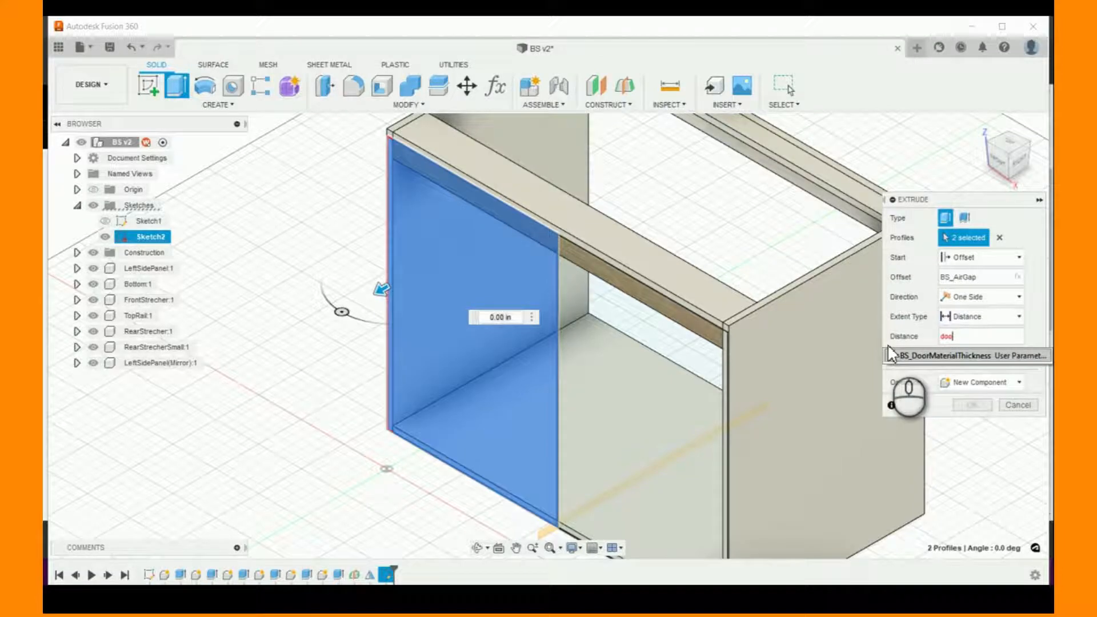
key("Return")
key("Return")
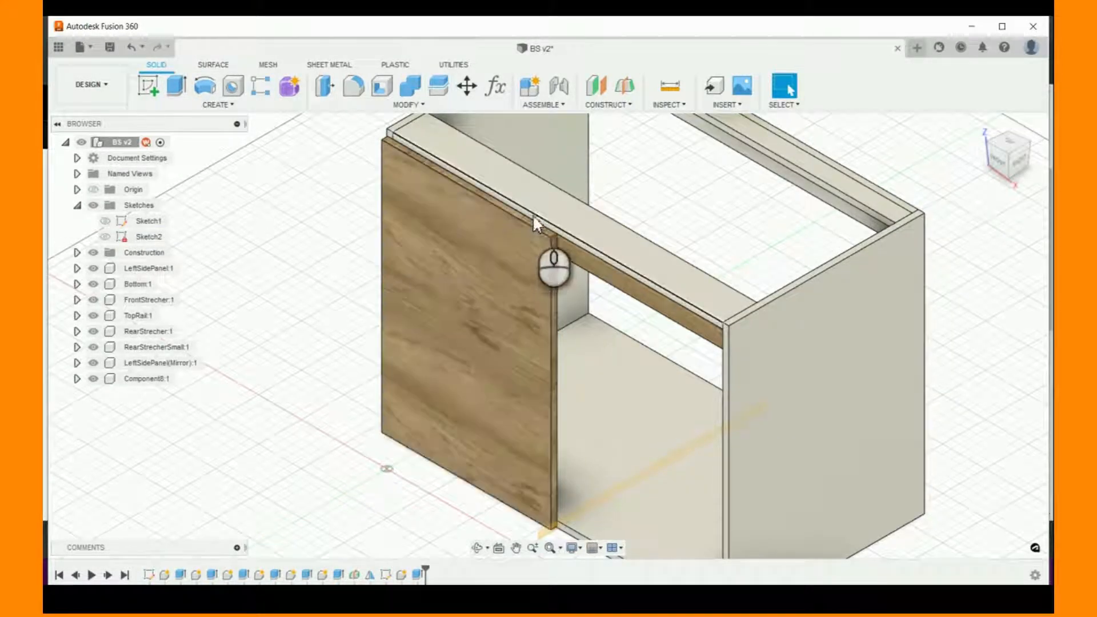
- Examine the gap between the left door and the cabinet front, and review the door extrusion's settings without changing them
scroll(577, 268, "up", 5)
scroll(577, 269, "up", 5)
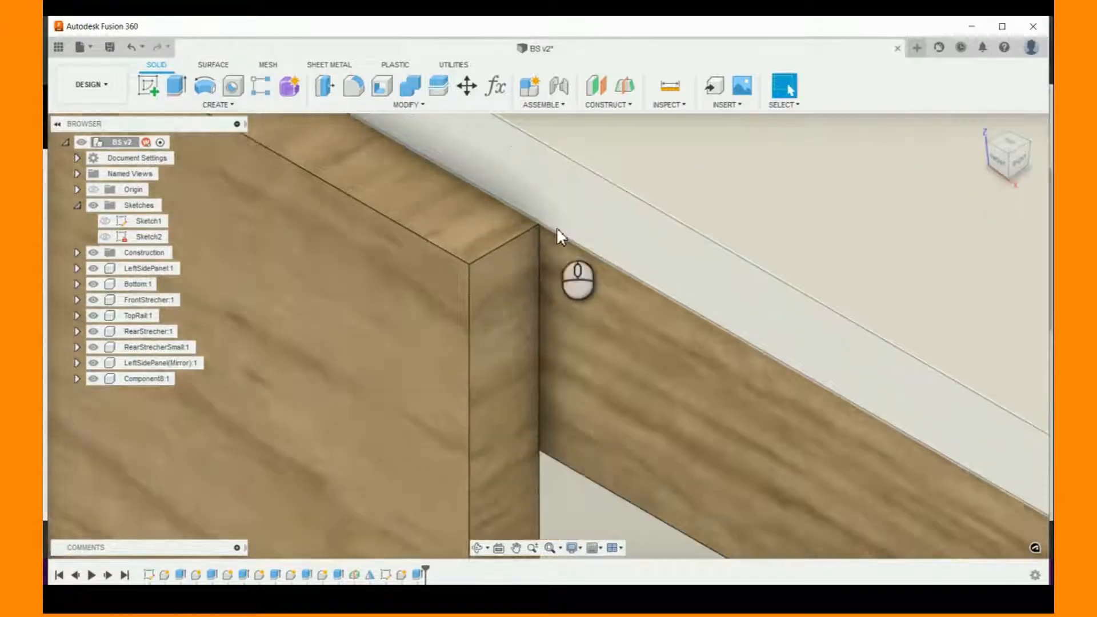
scroll(603, 213, "up", 5)
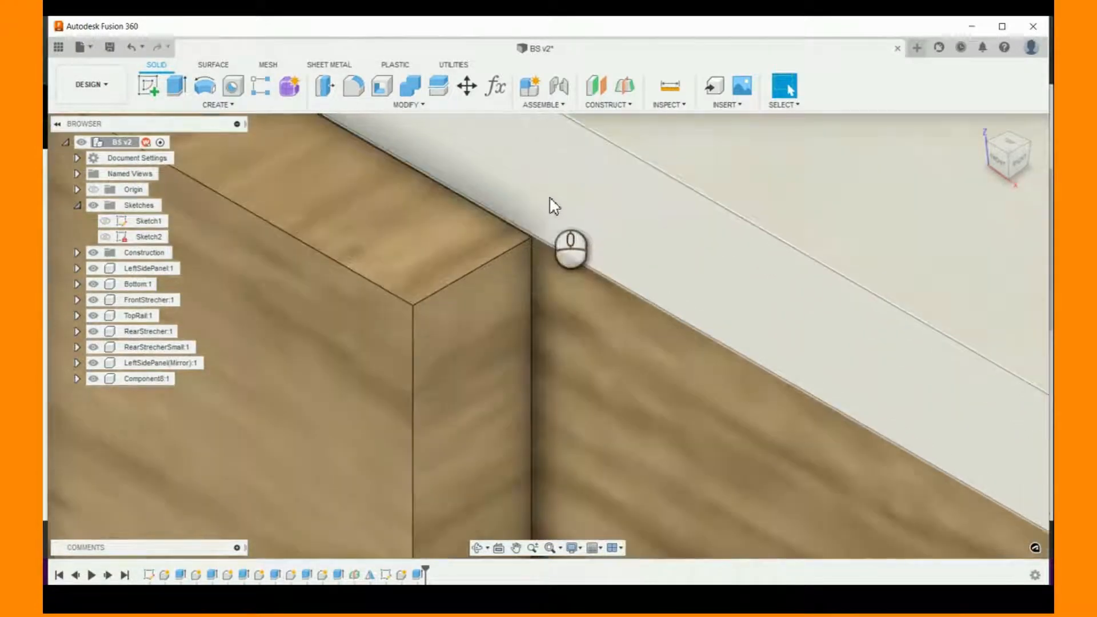
scroll(516, 299, "down", 5)
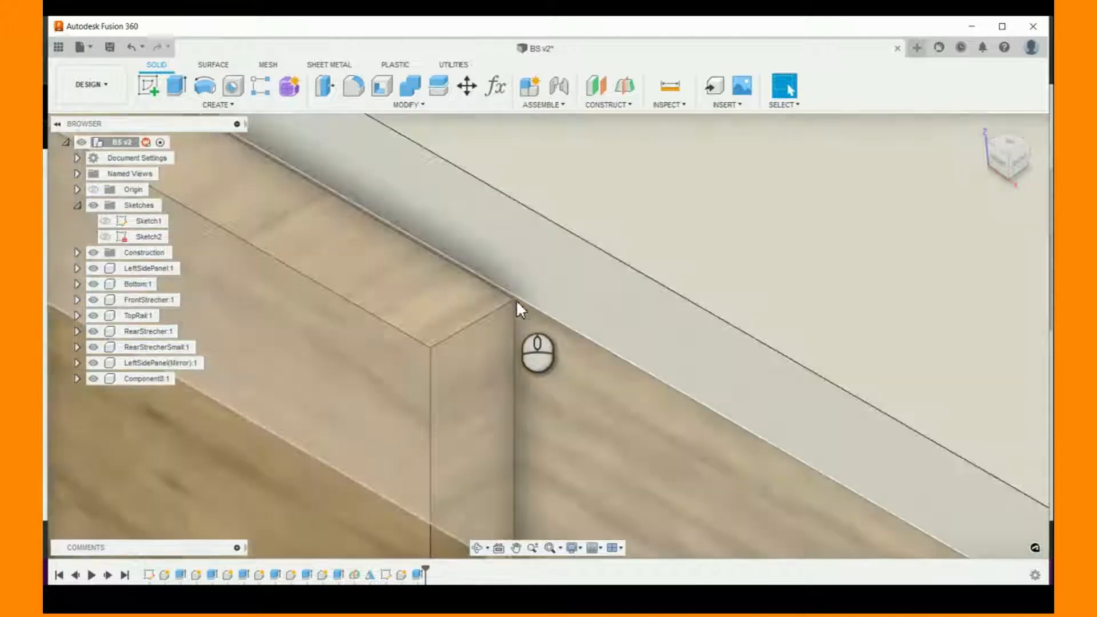
scroll(516, 304, "down", 5)
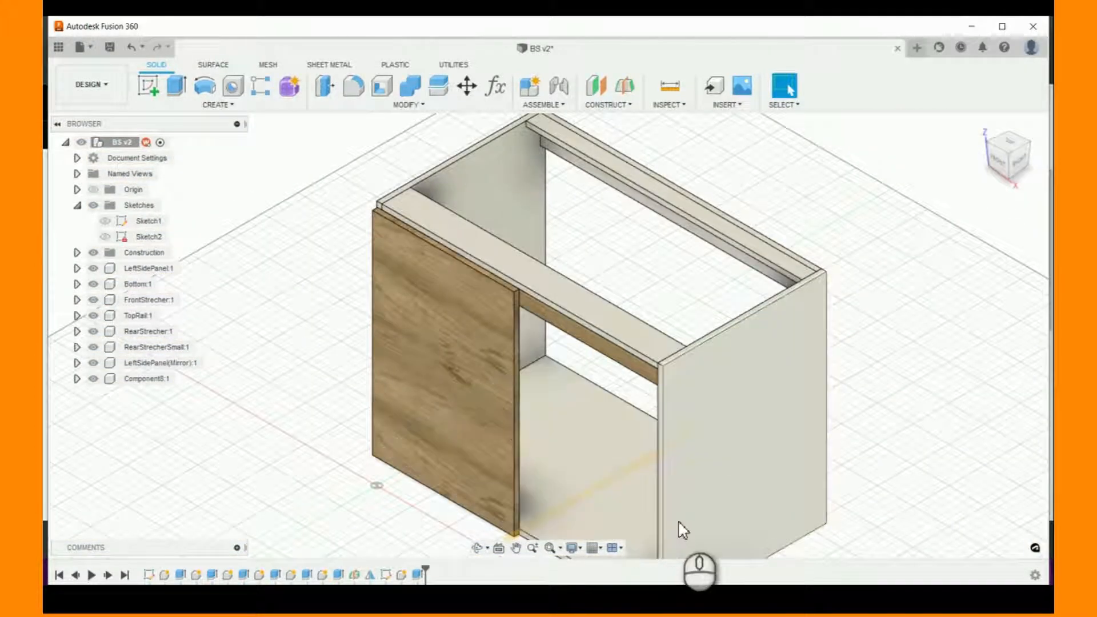
right_click(416, 575)
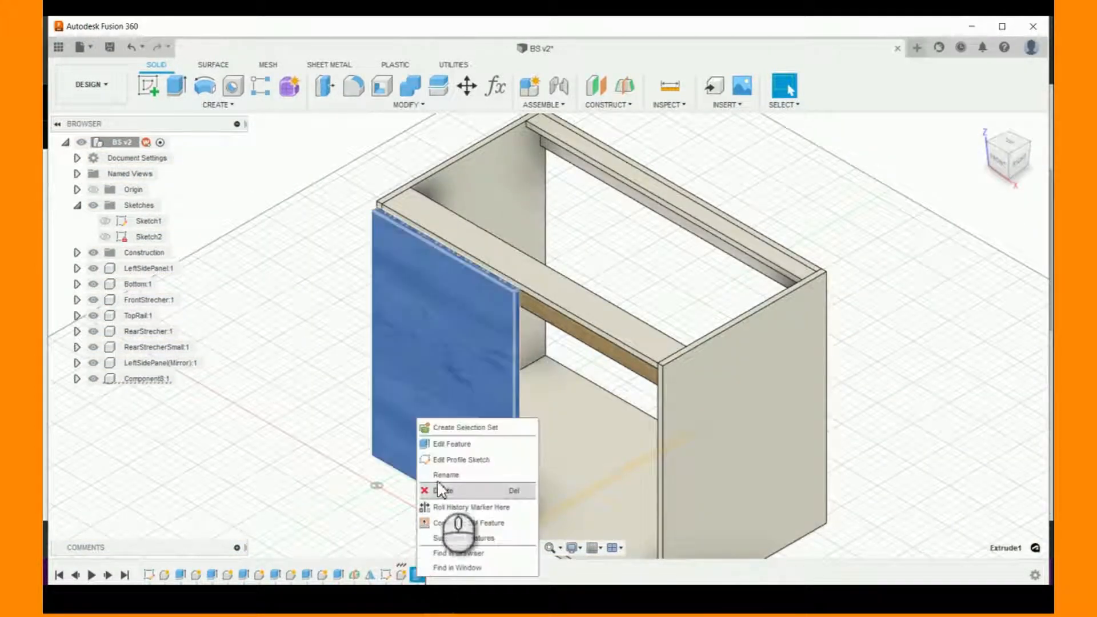
left_click(457, 443)
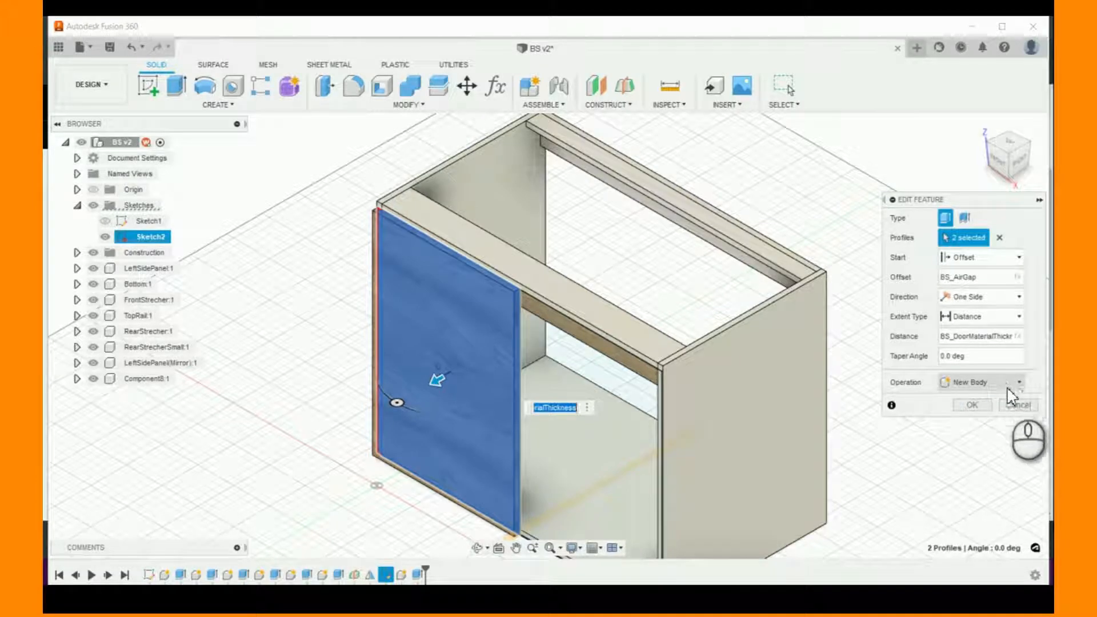
left_click(1012, 403)
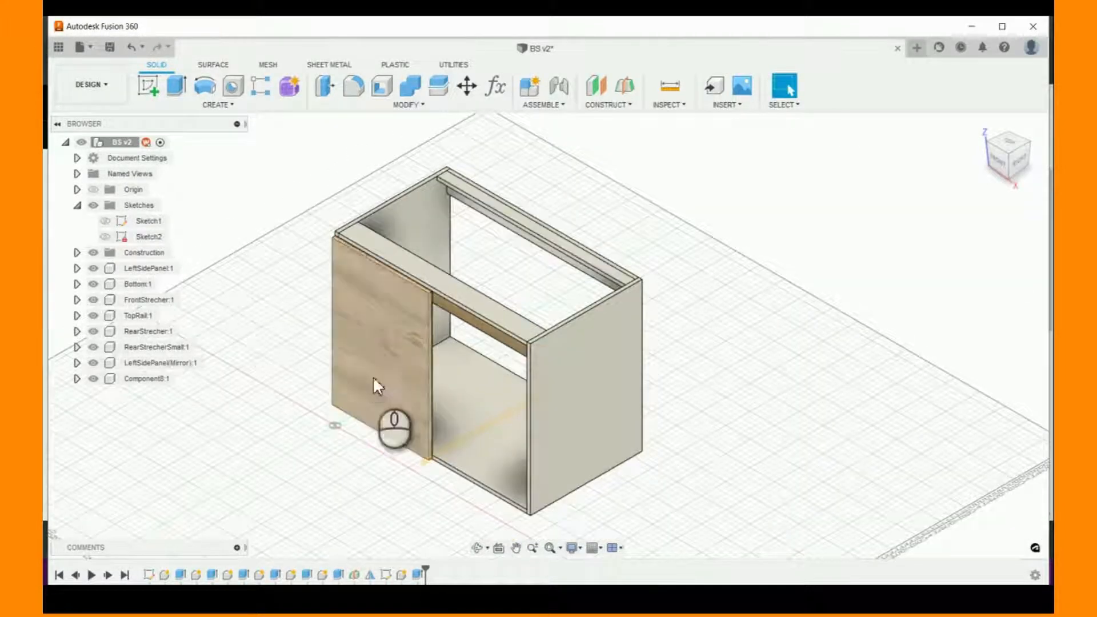
- Rename the new door component as LeftDoor
left_click(143, 379)
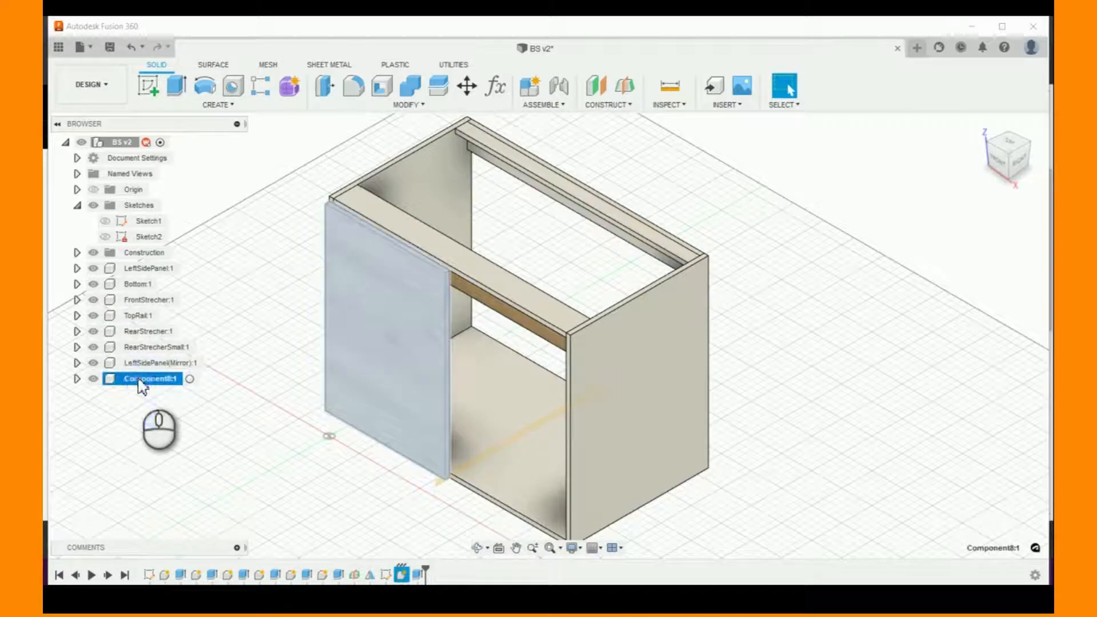
double_click(142, 380)
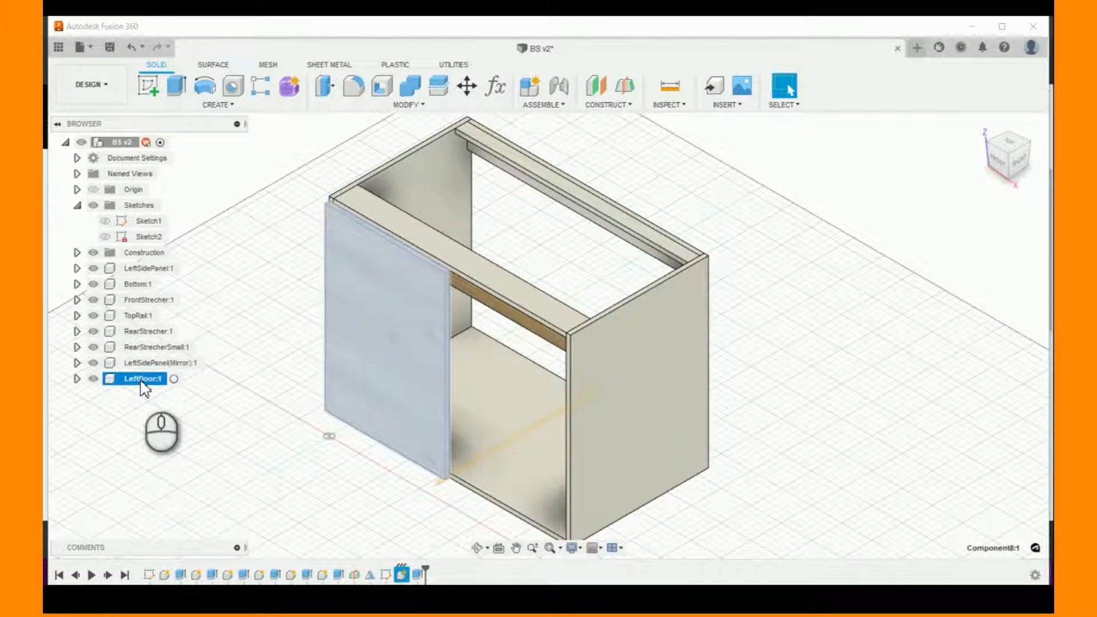
left_click(350, 457)
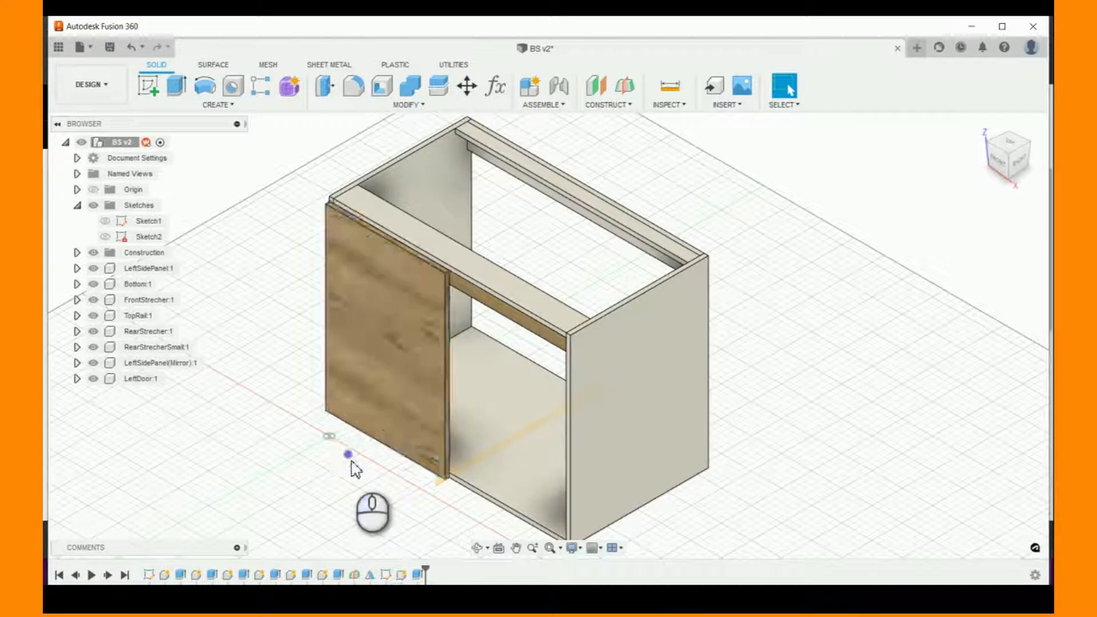
- Set the BS_AirGap user parameter to 0.0625 in and inspect the gap behind the left door's upper corner
scroll(827, 409, "down", 3)
scroll(774, 473, "up", 5)
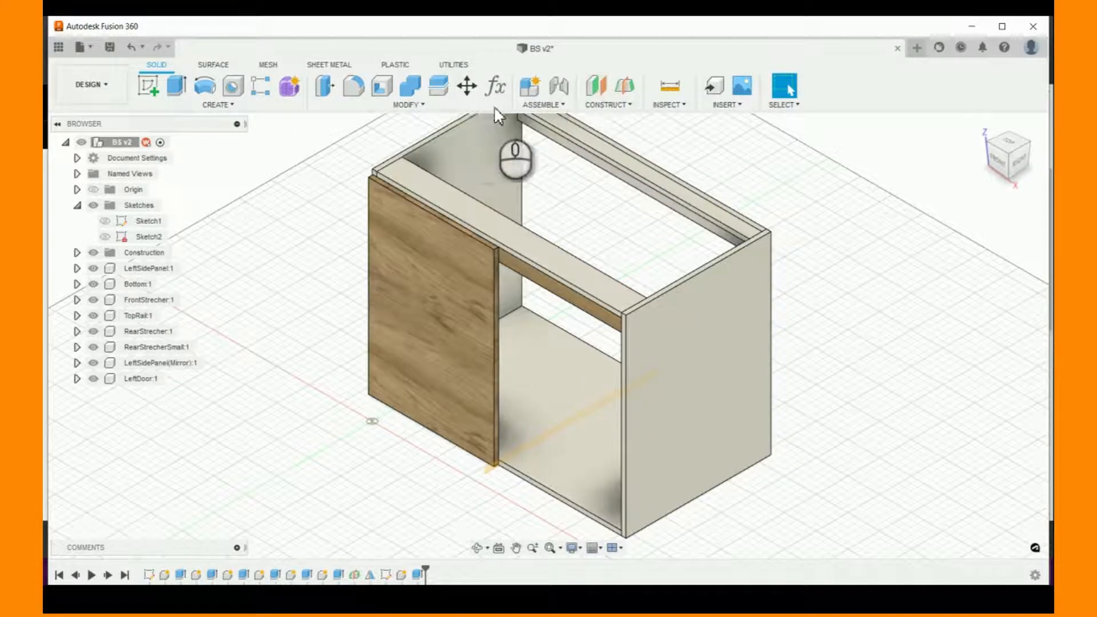
left_click(501, 90)
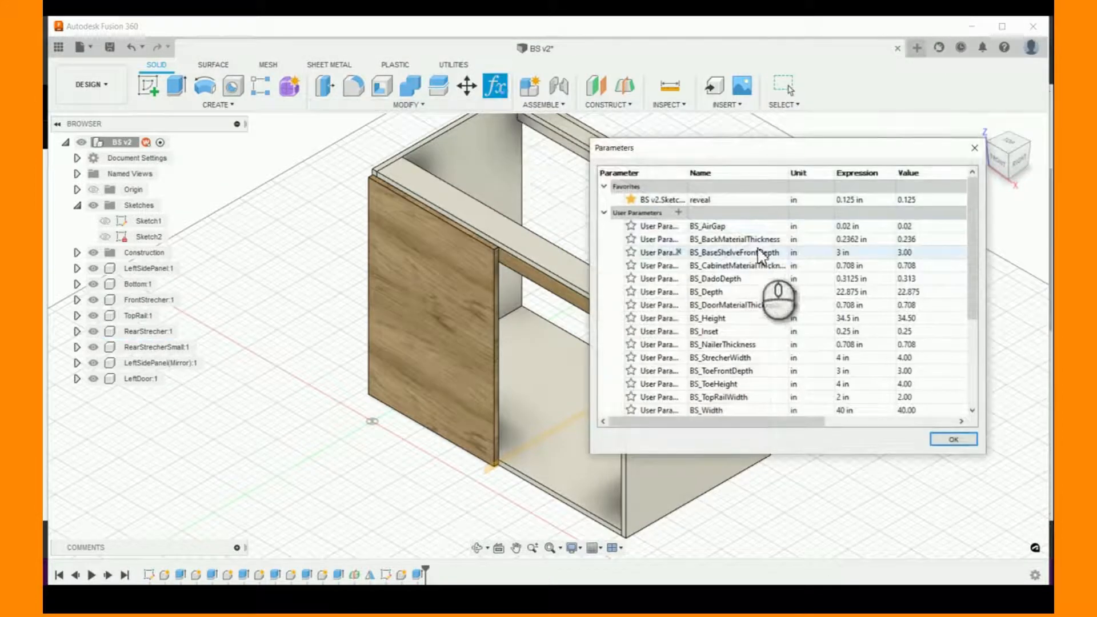
left_click(766, 225)
left_click(876, 226)
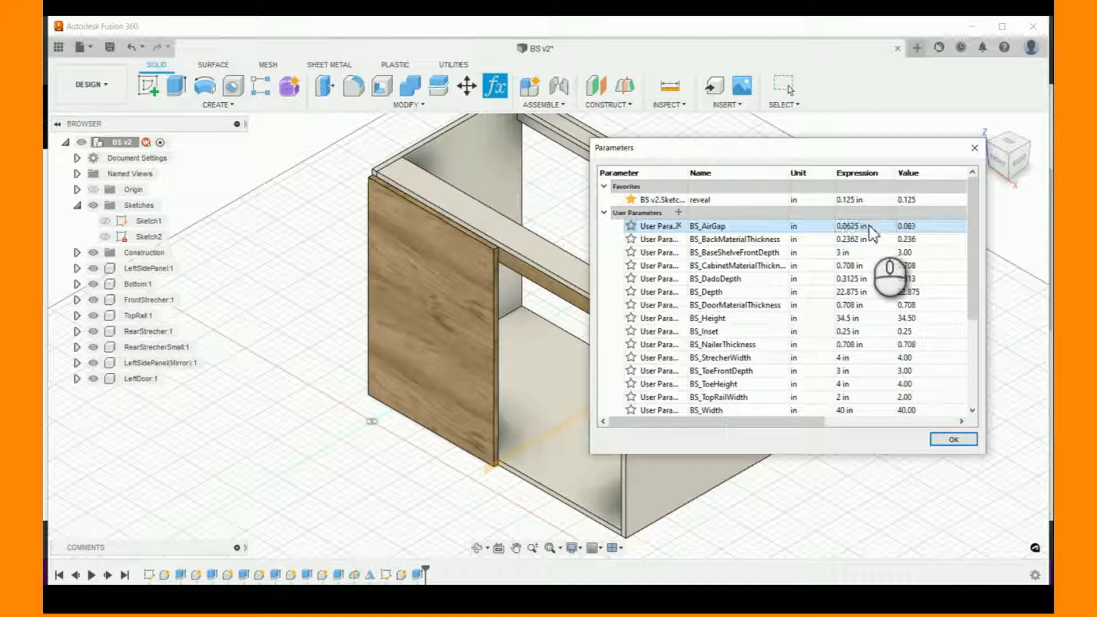
left_click(953, 439)
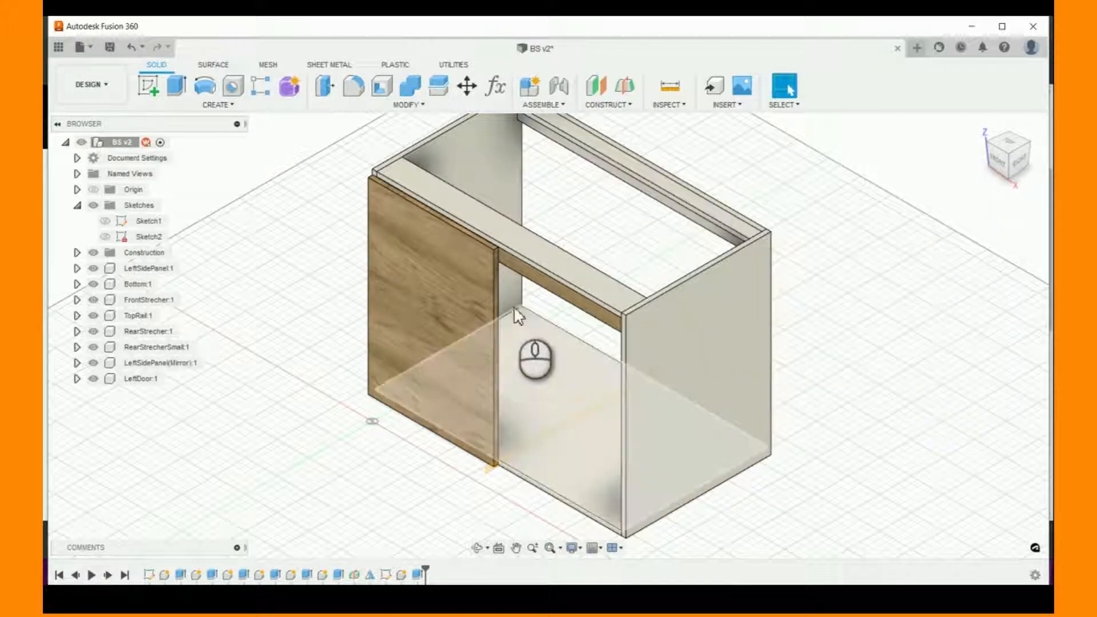
scroll(517, 316, "up", 6)
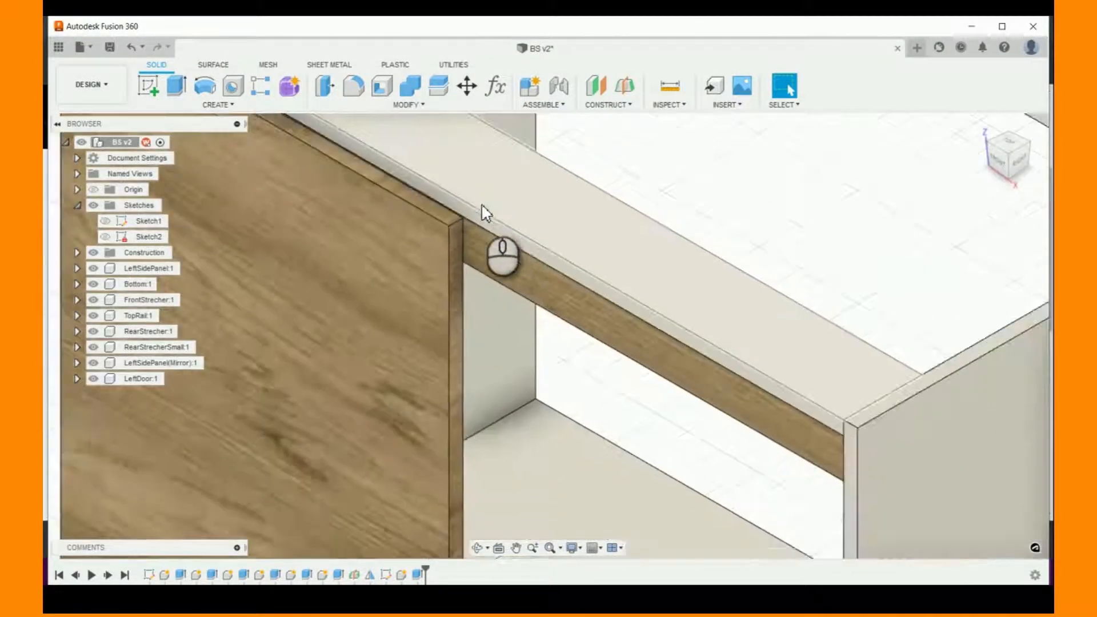
scroll(481, 206, "up", 5)
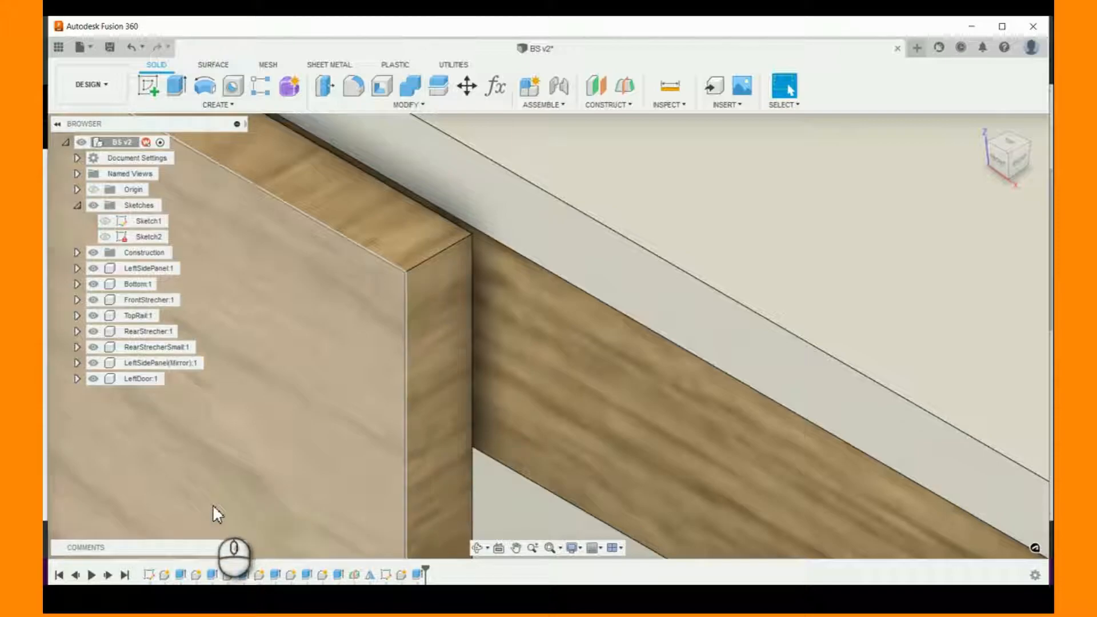
scroll(656, 234, "down", 2)
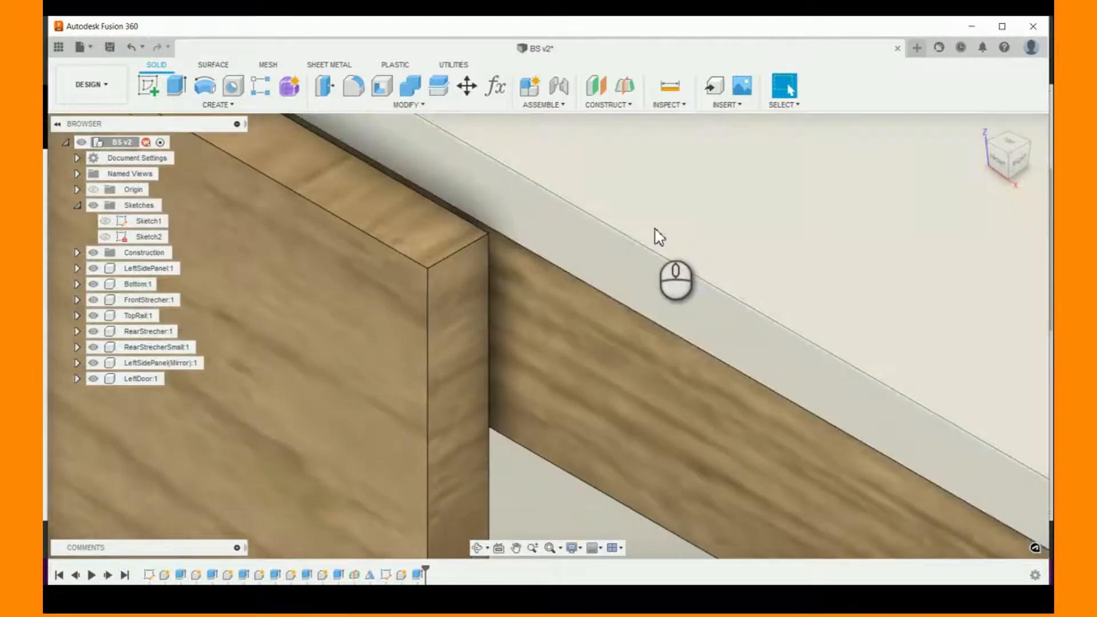
scroll(657, 234, "down", 8)
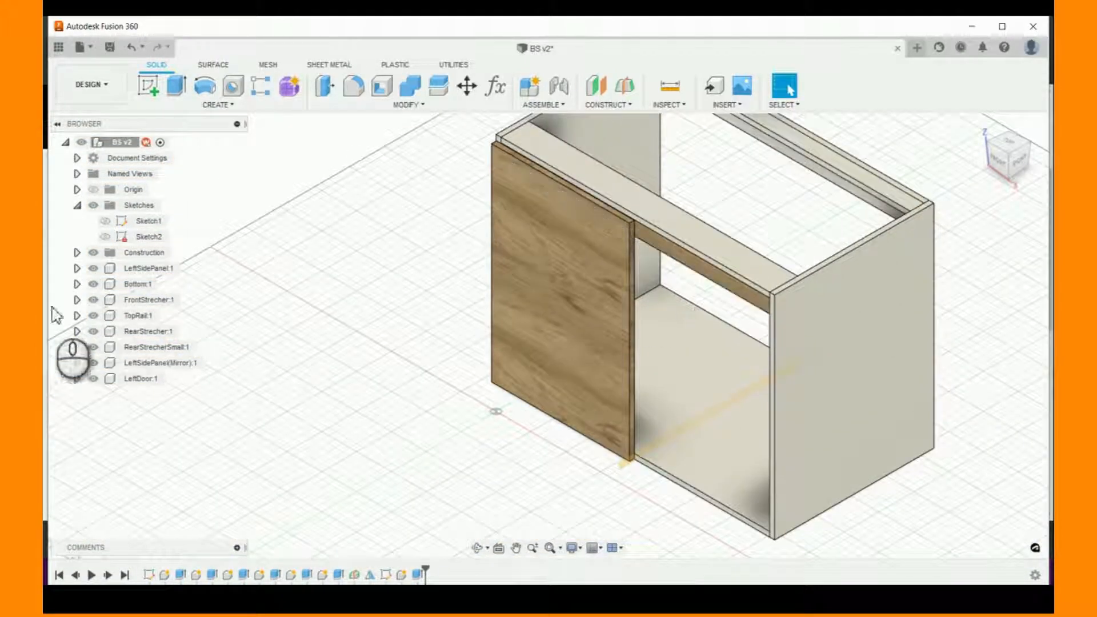
- Show Sketch2 and extrude the right door profile as a new component by a distance of BS_DoorMaterialThickness
left_click(111, 226)
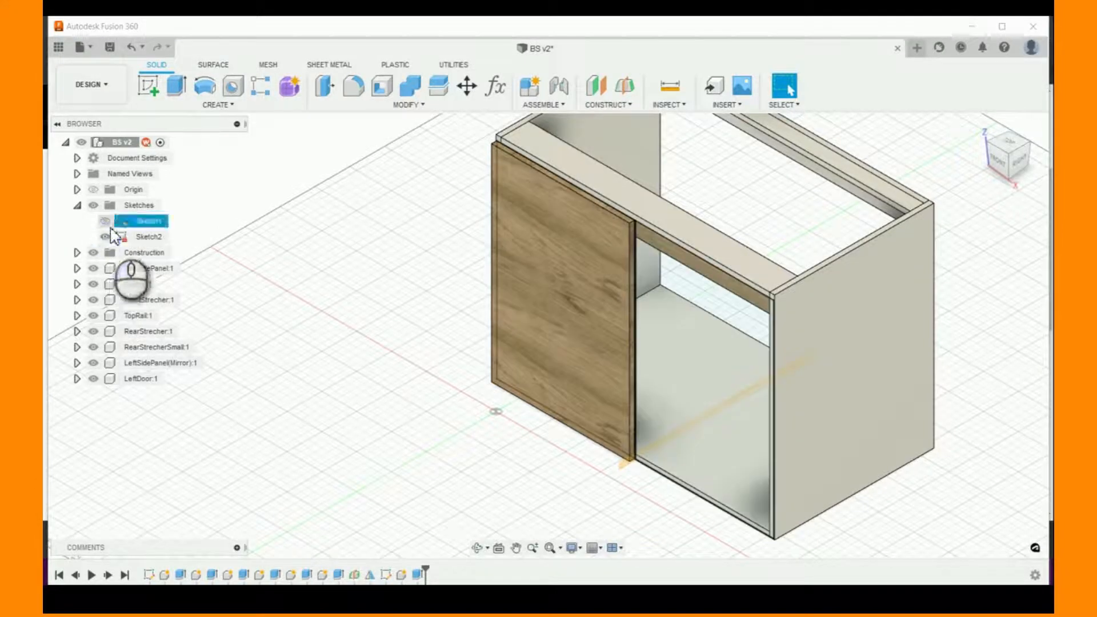
left_click(685, 354)
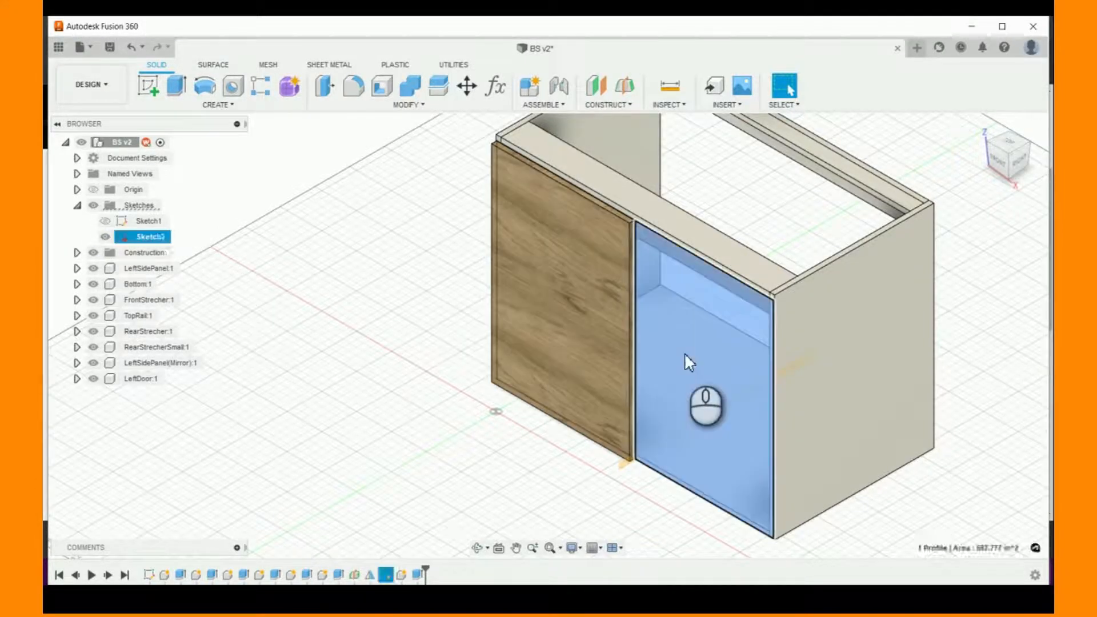
left_click(179, 94)
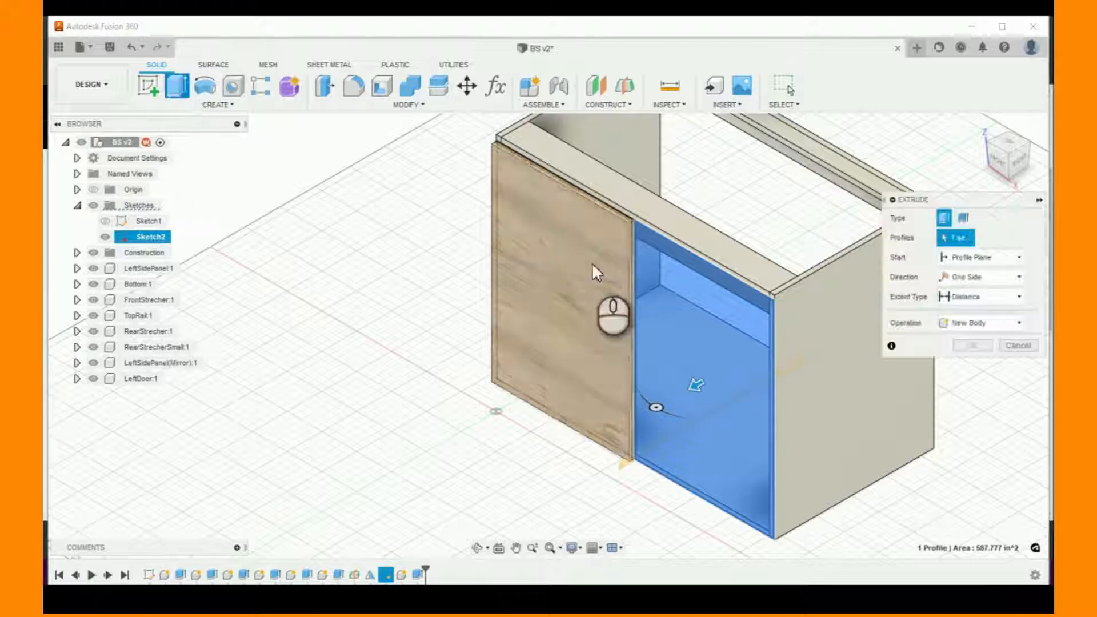
left_click(1003, 361)
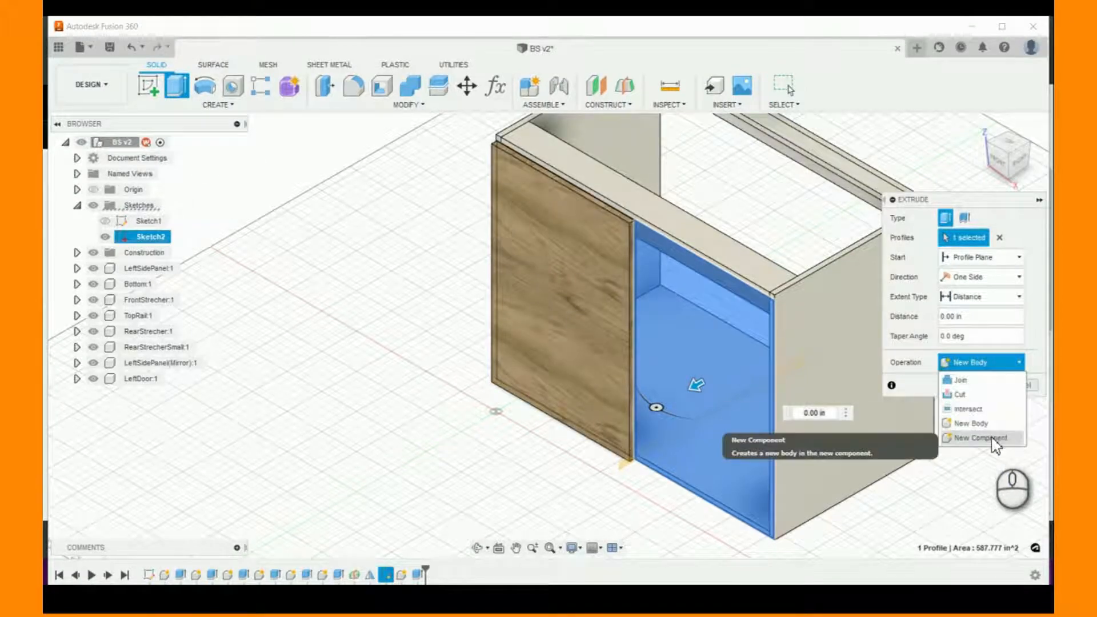
left_click(994, 438)
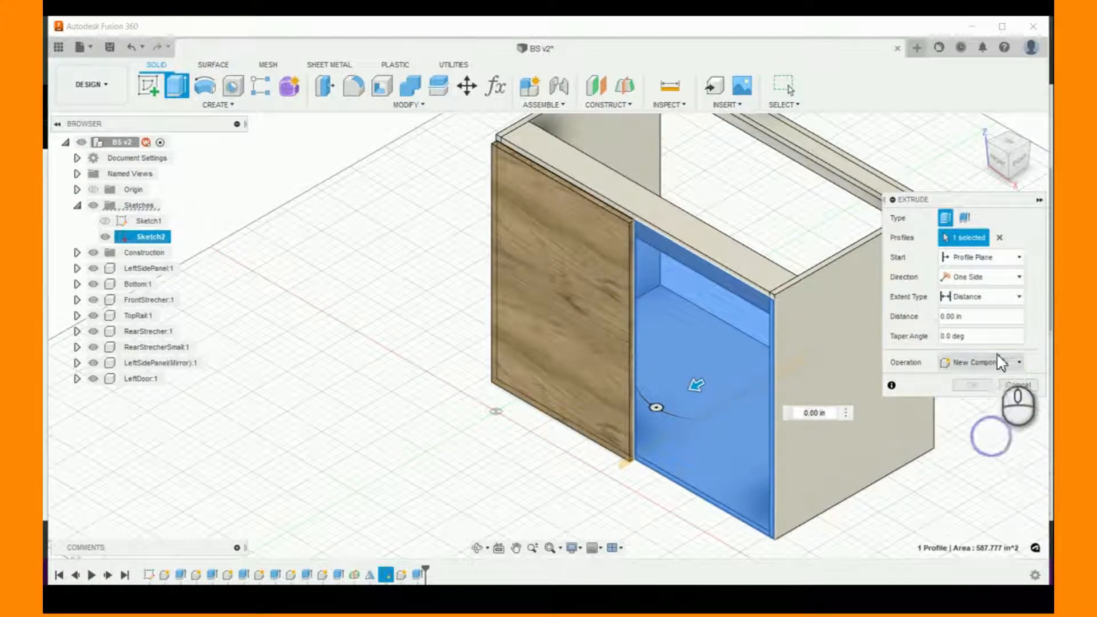
type("door")
left_click(913, 335)
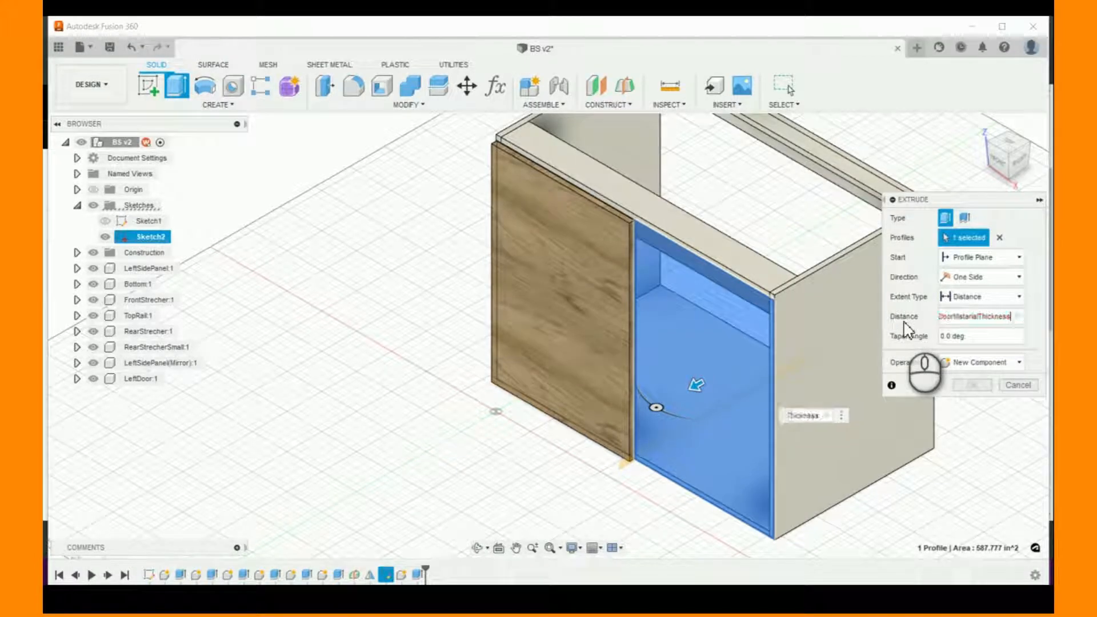
- Start the right door extrusion from an offset of BS_AirGap and finish the extrusion
left_click(1016, 258)
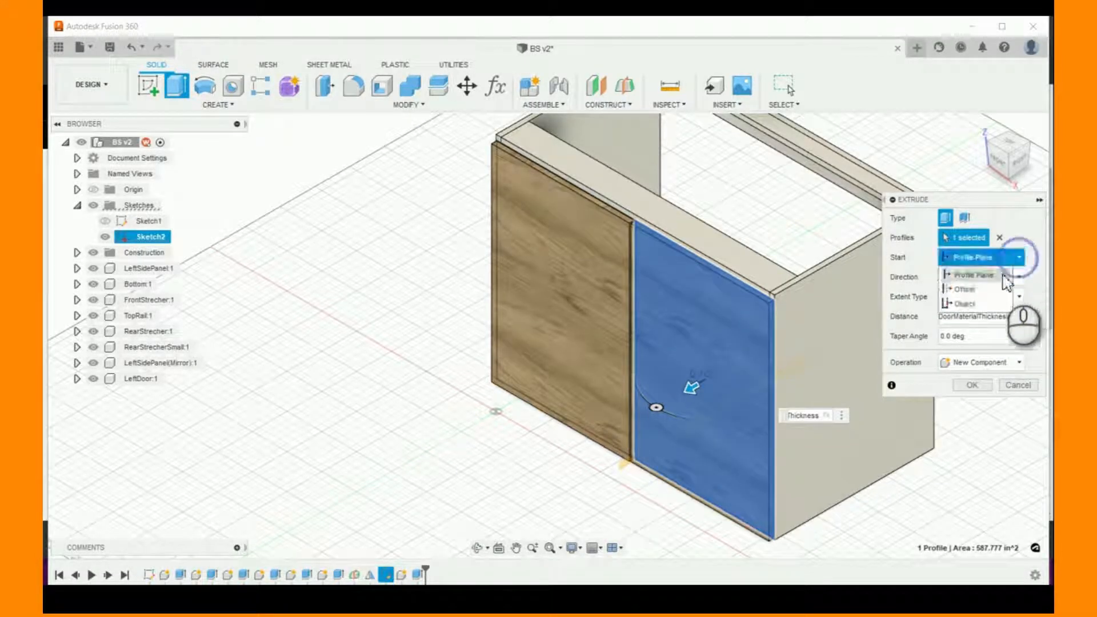
left_click(996, 284)
left_click(979, 280)
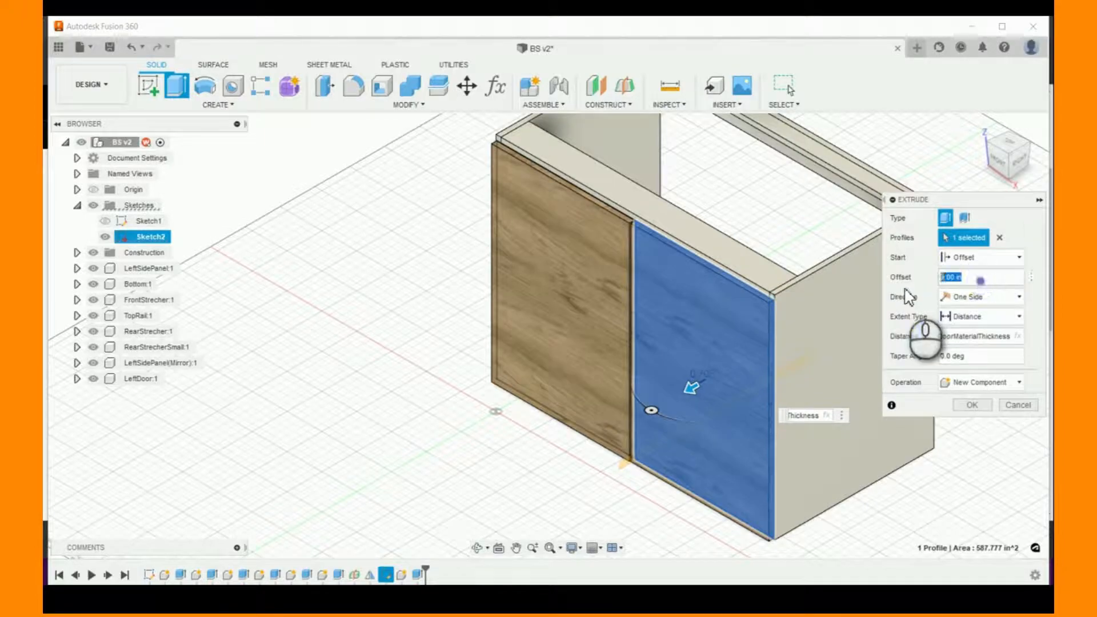
type("BS_AirGap")
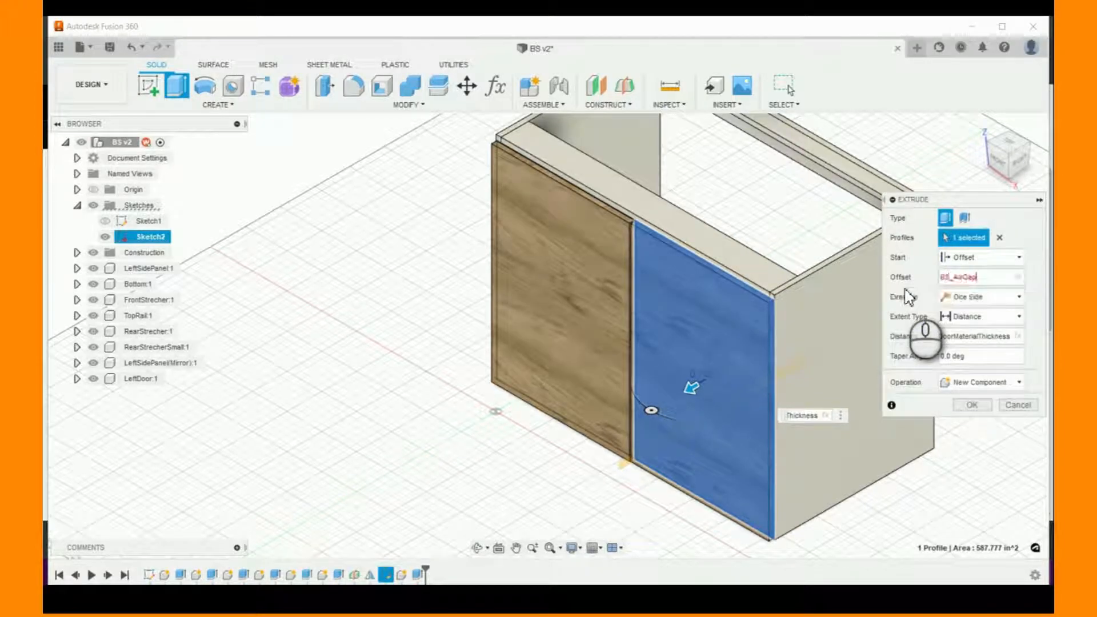
key("Return")
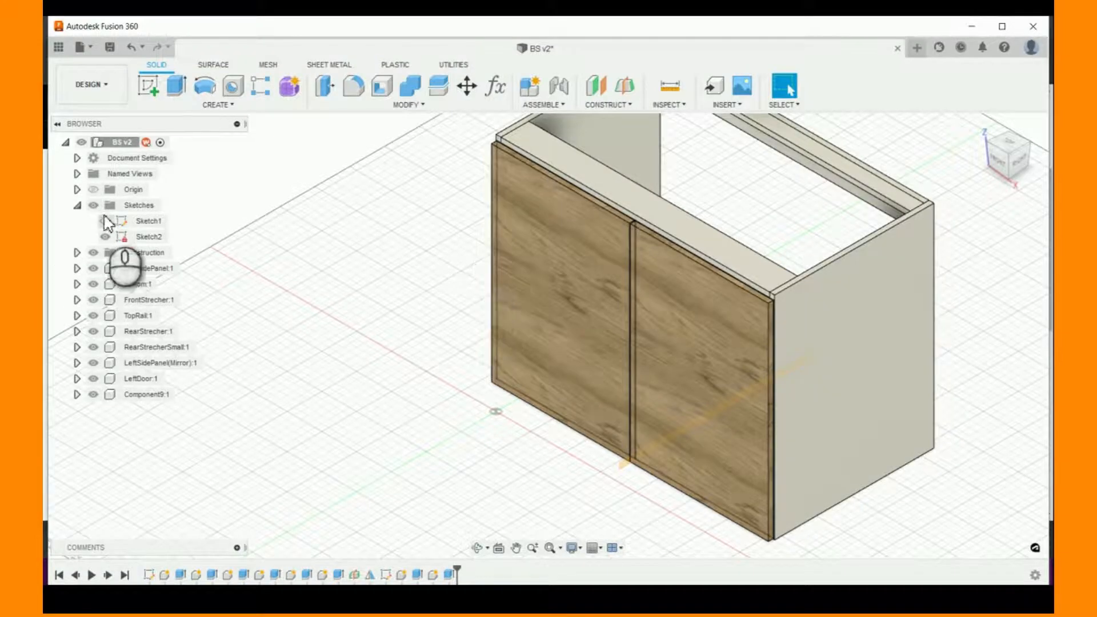
- Hide Sketch2 and the Construction folder so only the cabinet components are shown
left_click(105, 237)
left_click(394, 403)
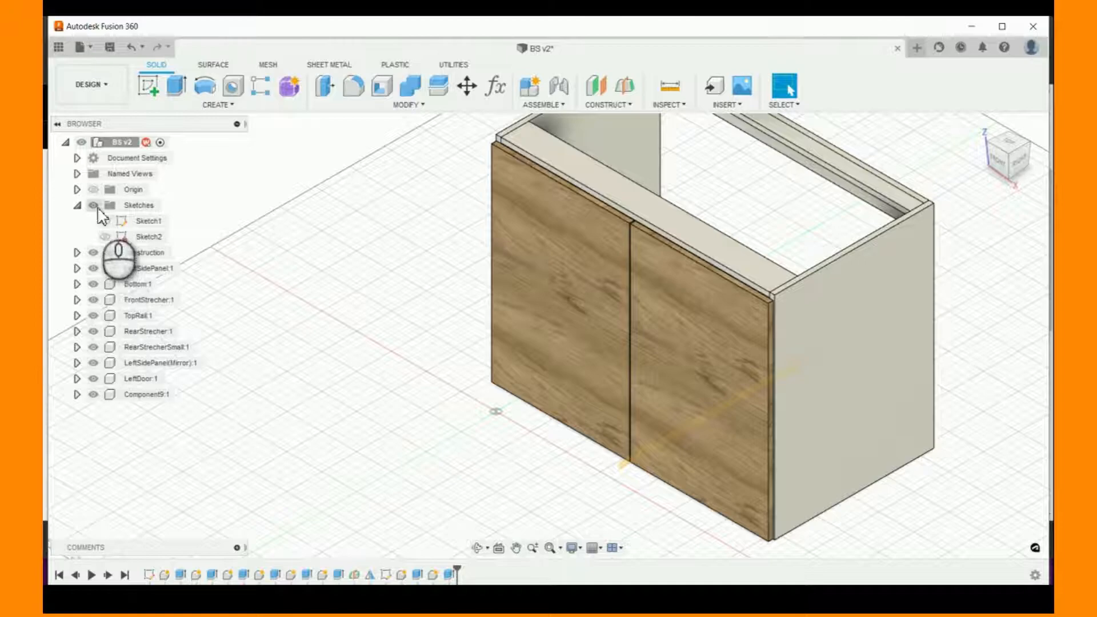
left_click(93, 251)
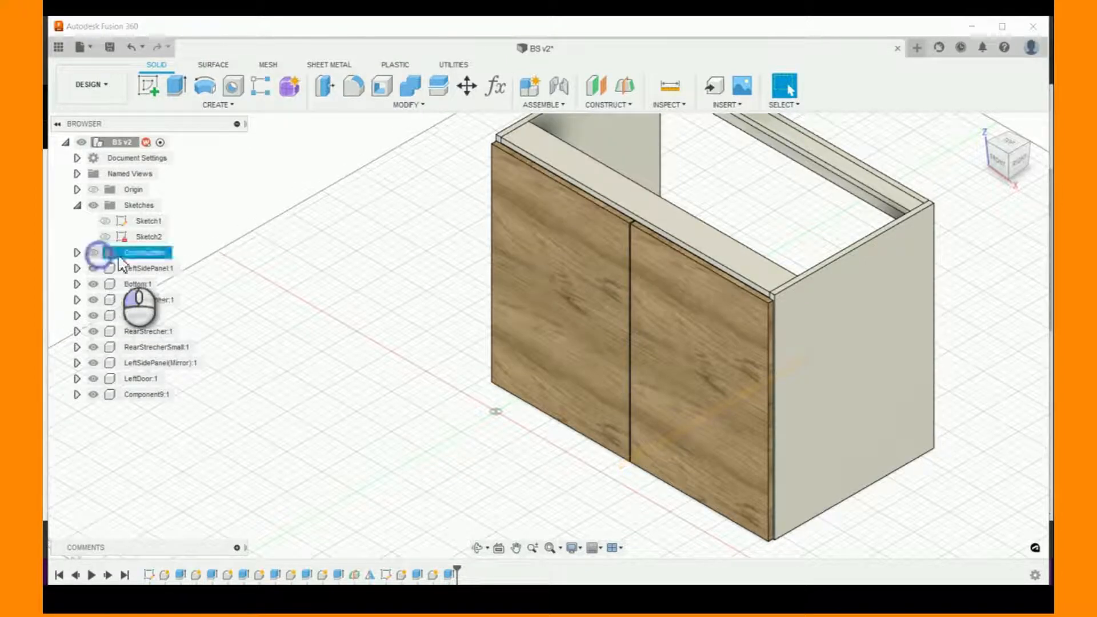
- Test the cabinet's width by setting the BS_Width user parameter to 36 in and restoring it to 40 in
left_click(980, 124)
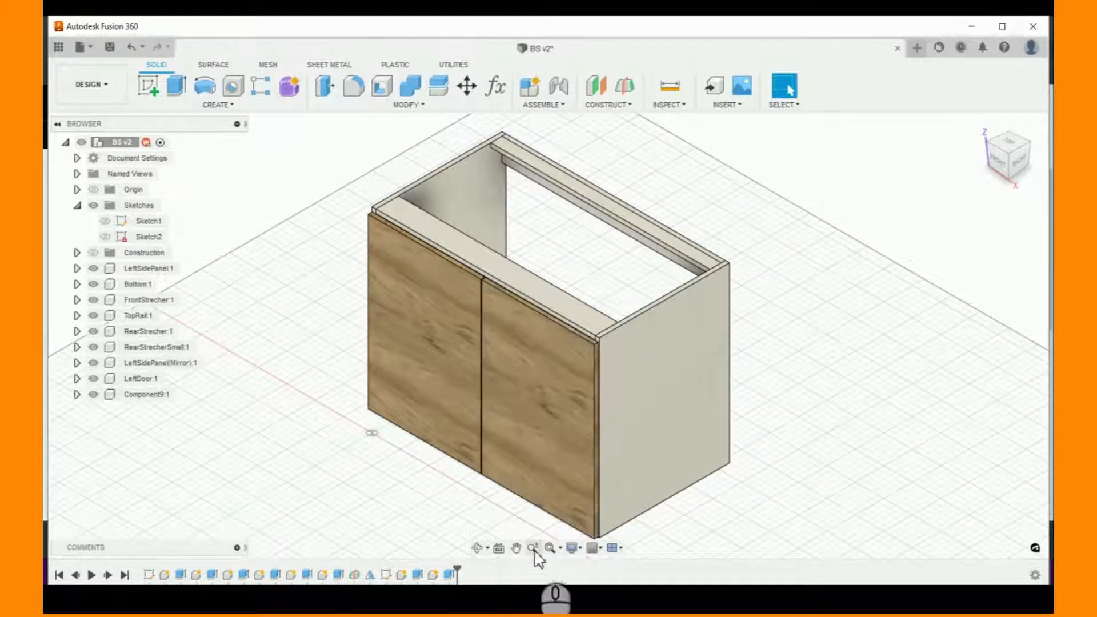
left_click(515, 547)
left_click_drag(504, 489, 386, 477)
left_click(496, 86)
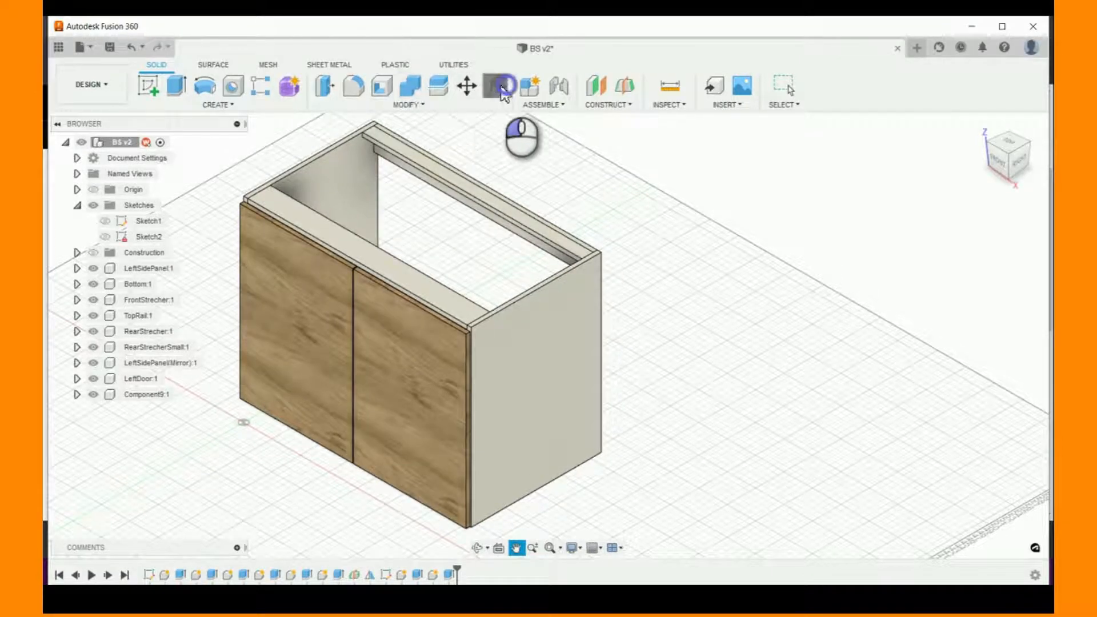
left_click_drag(800, 155, 840, 160)
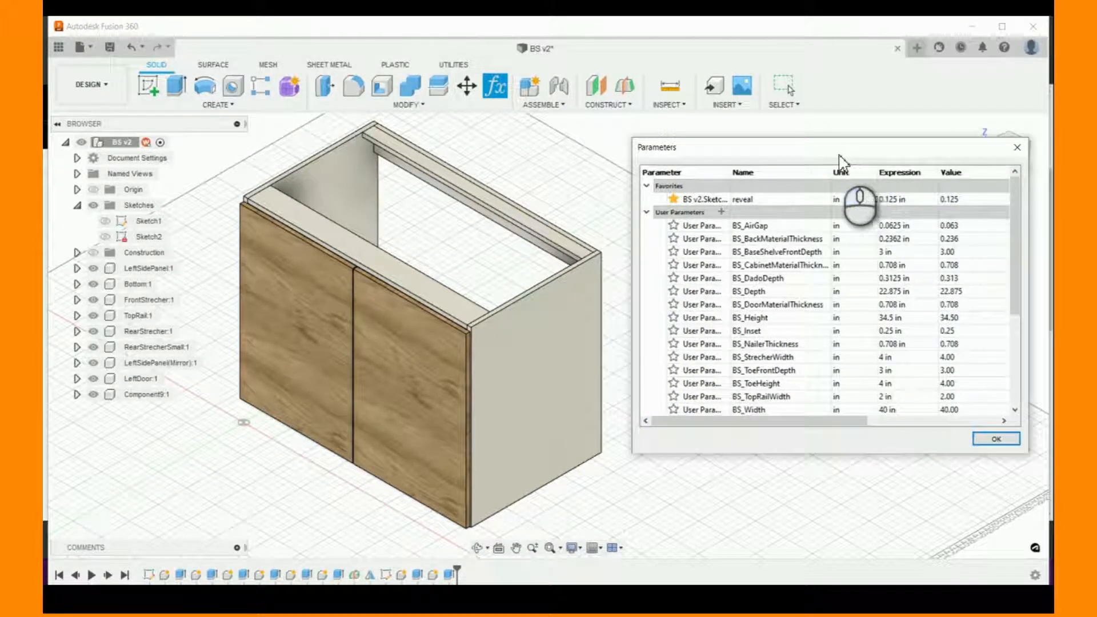
scroll(878, 326, "down", 1)
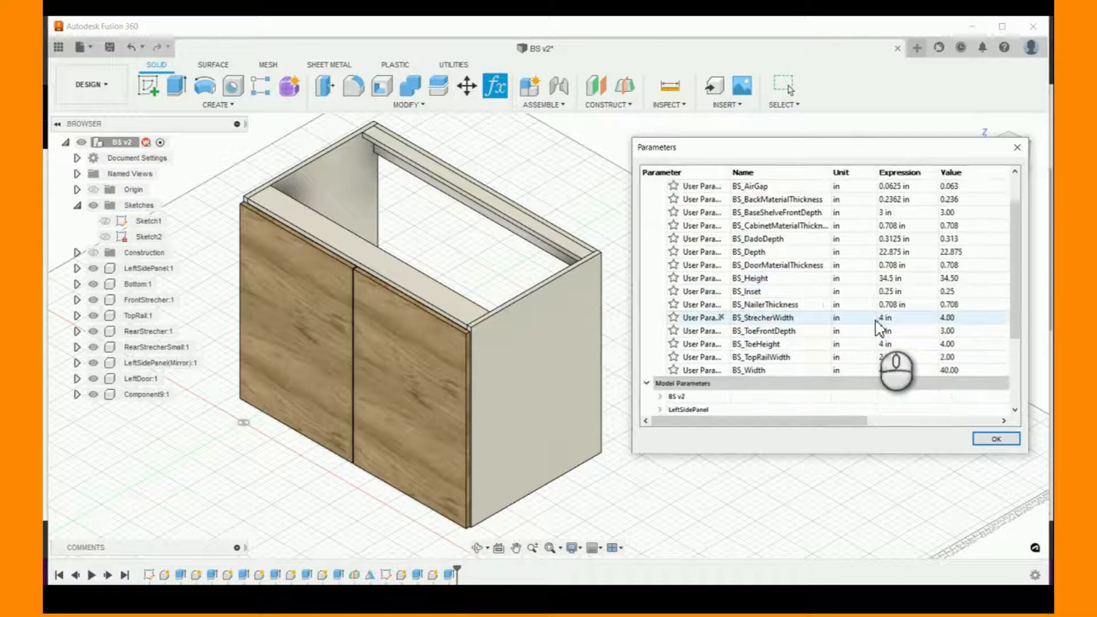
left_click(881, 371)
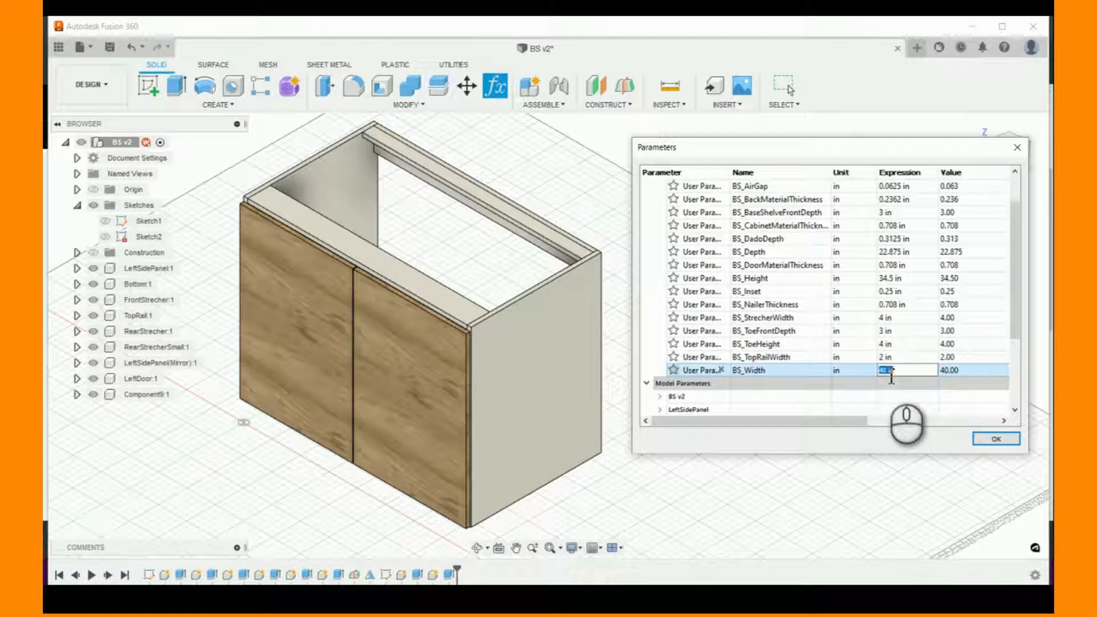
key("Return")
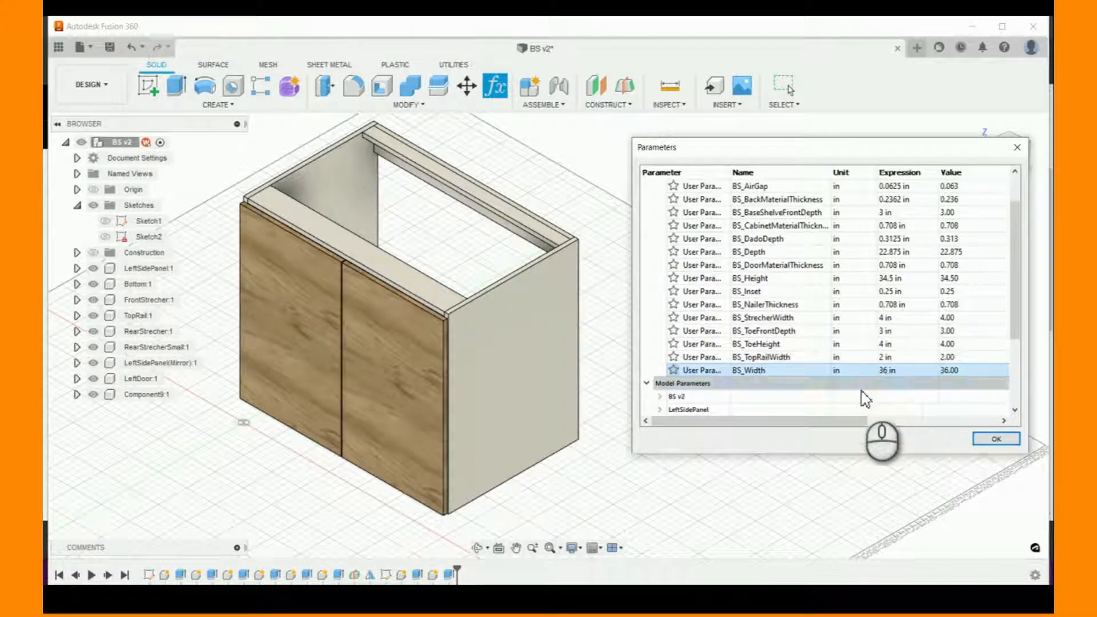
double_click(905, 371)
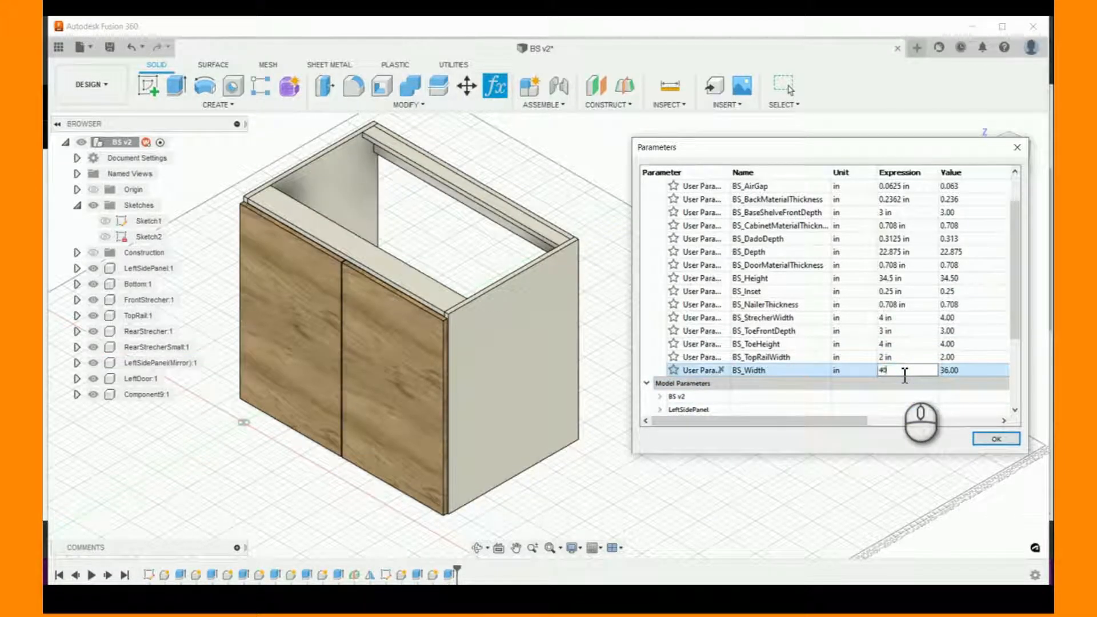
type("40")
key("Return")
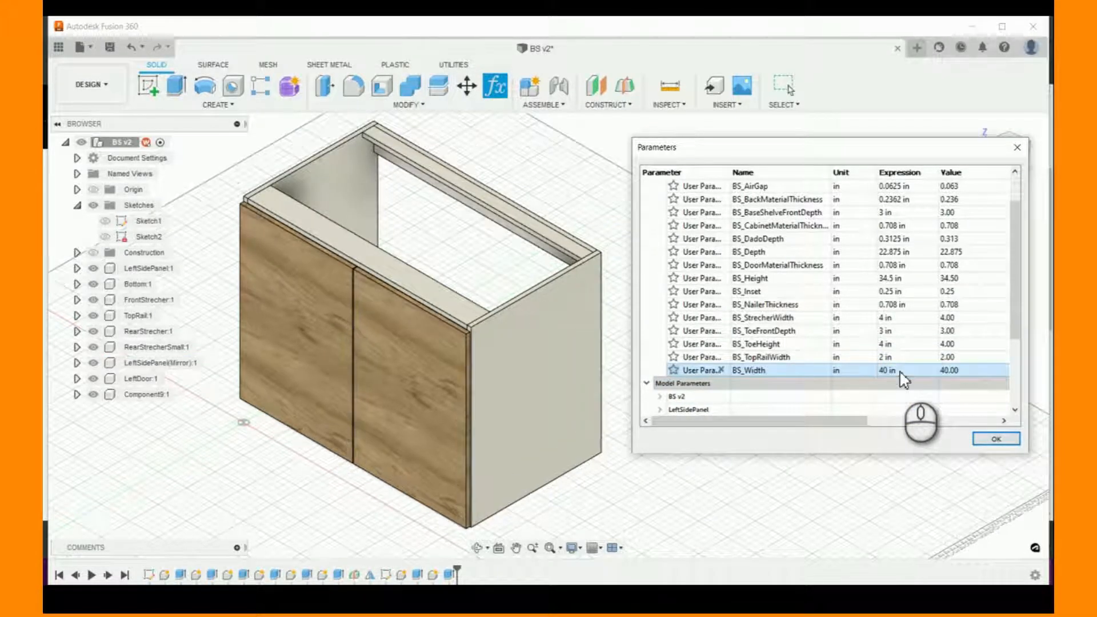
- Test the cabinet's height by setting the BS_Height user parameter to 40 in and restoring it to 34.5 in
double_click(898, 279)
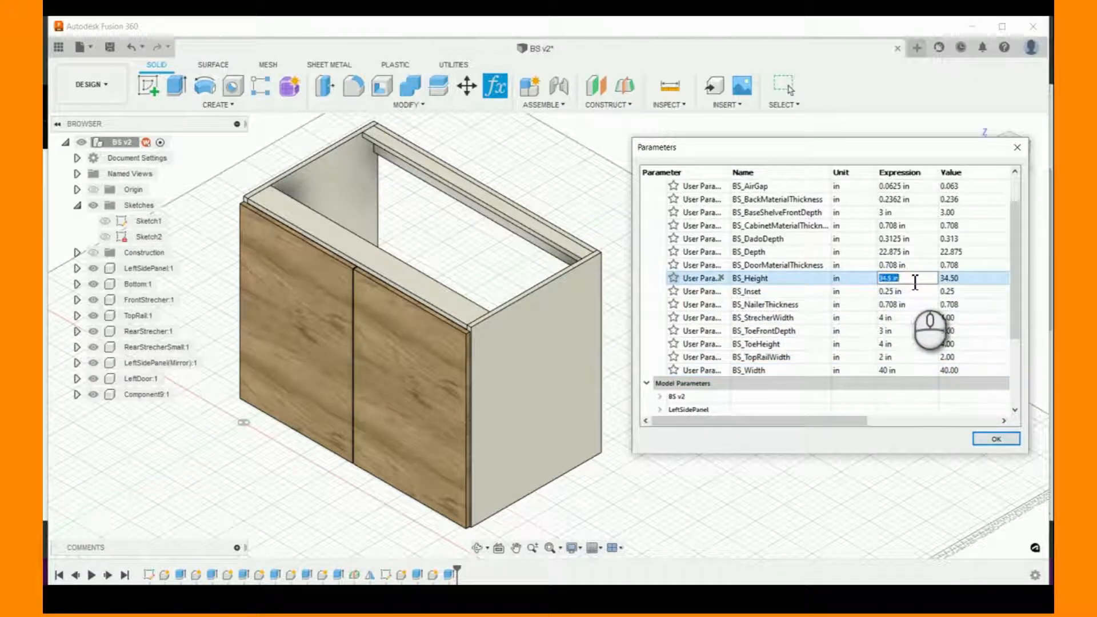
type("40")
key("Return")
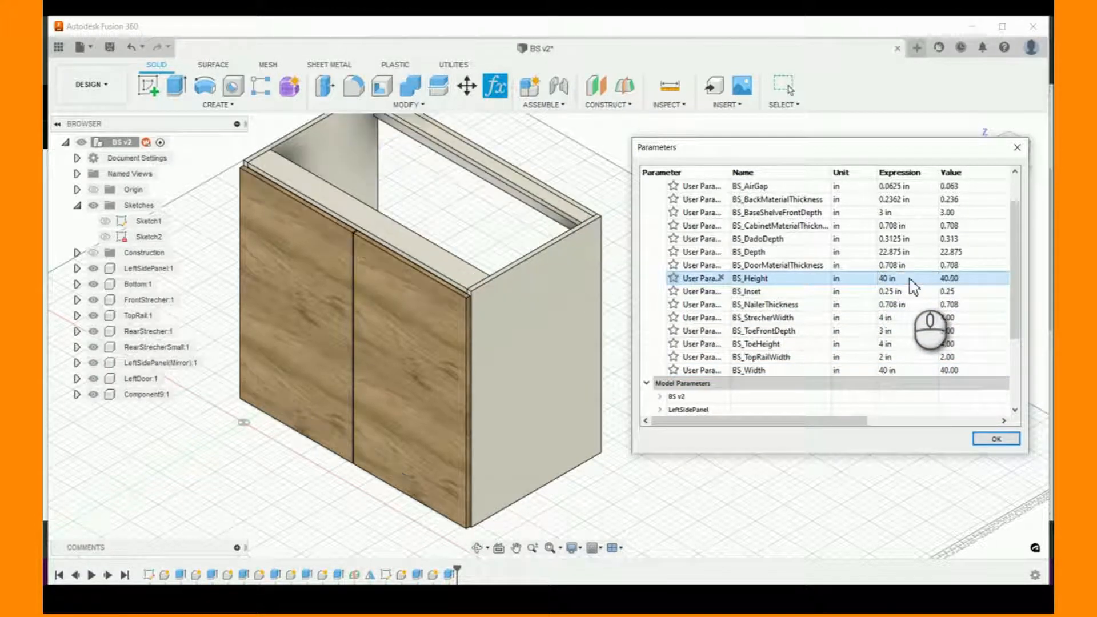
double_click(914, 280)
type("34.5")
key("Return")
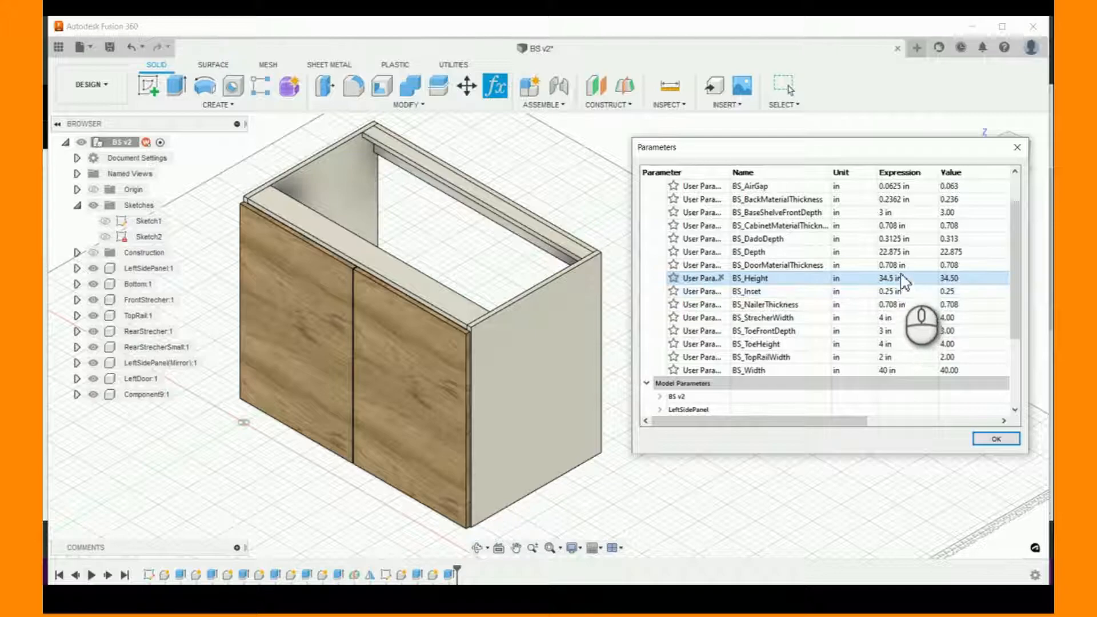
- Test the cabinet's depth by setting the BS_Depth user parameter to 24 in and restoring it to 22.875 in
double_click(905, 252)
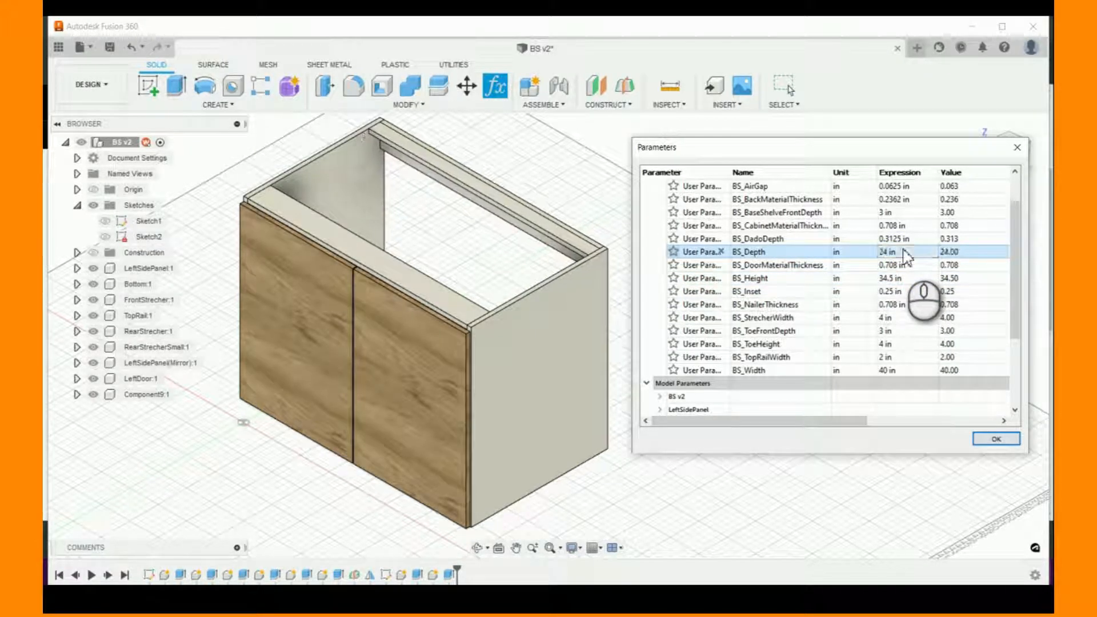
double_click(892, 254)
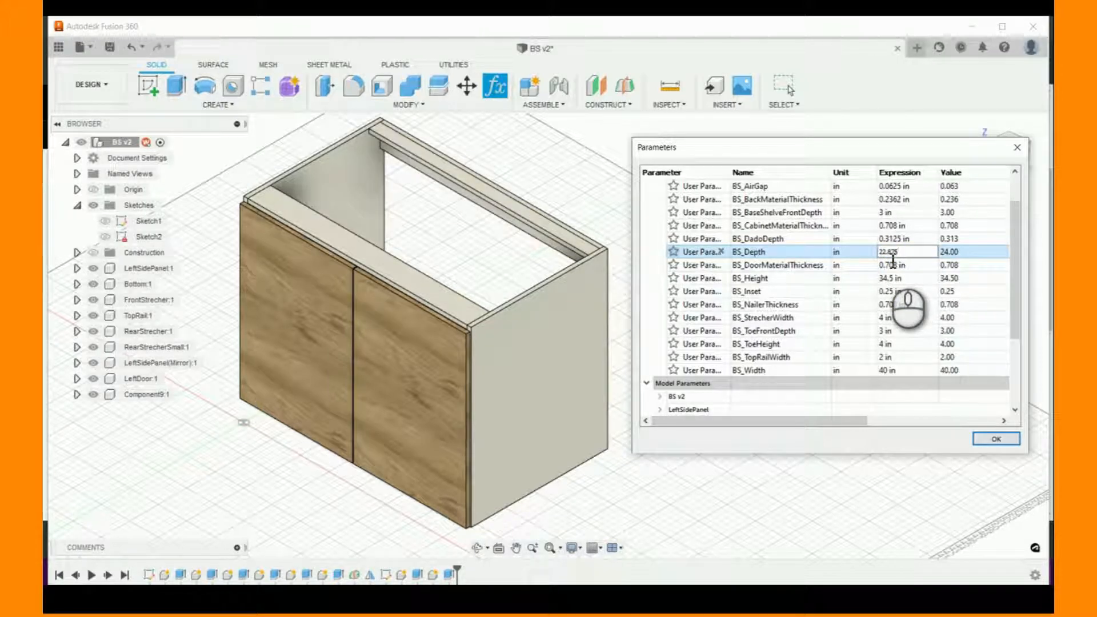
type("22.875")
key("Return")
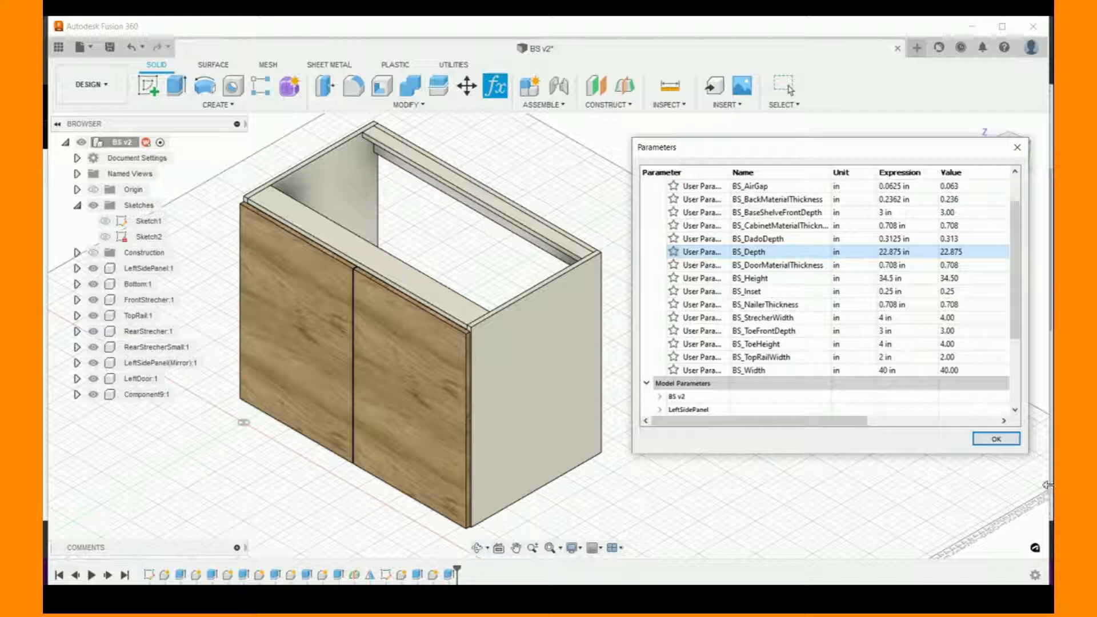
left_click(996, 439)
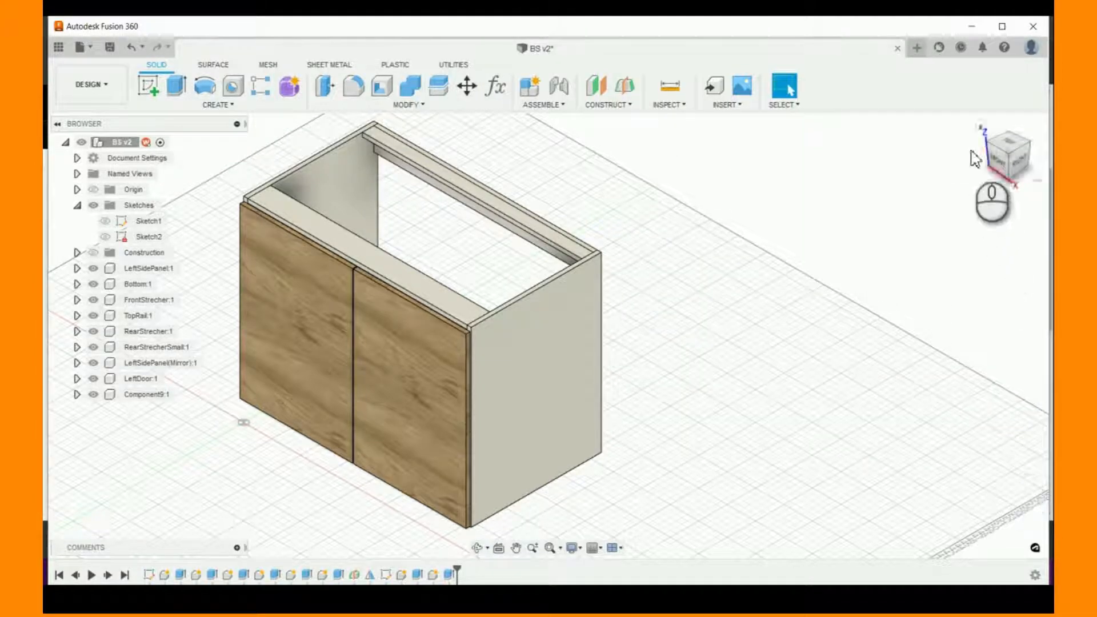
- Return to the home view and save the design as a new version with the default version description
left_click(981, 125)
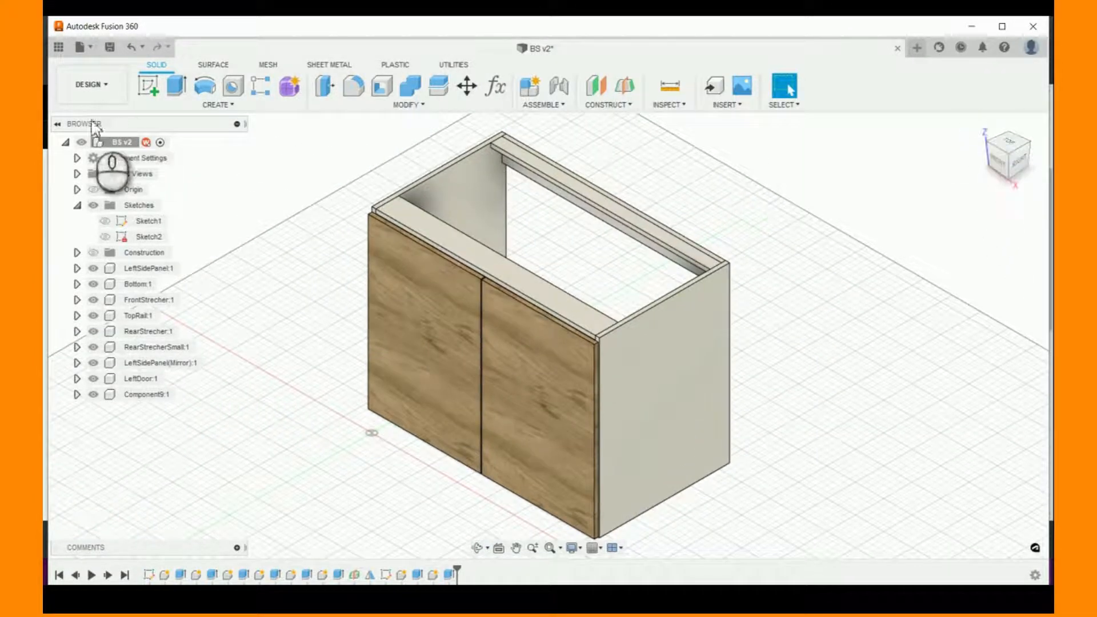
left_click(115, 48)
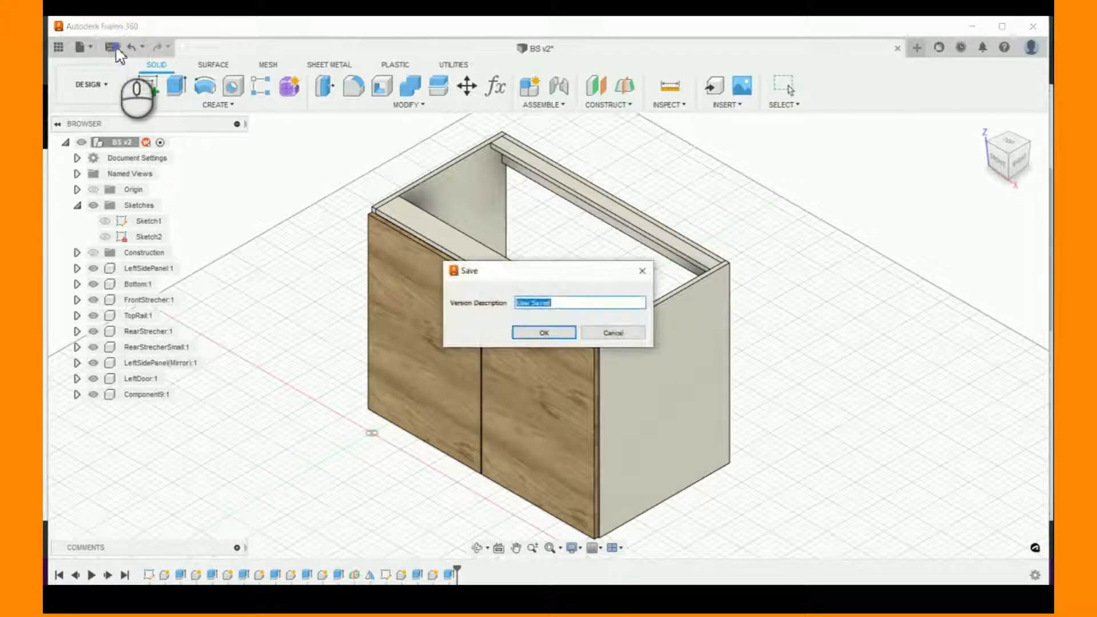
left_click(547, 333)
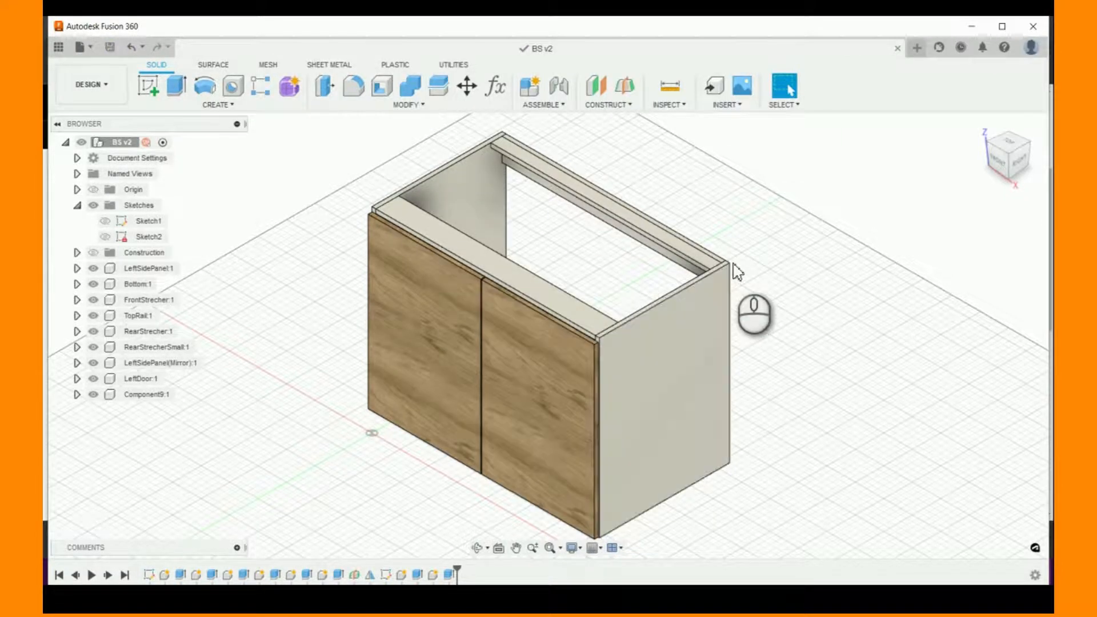